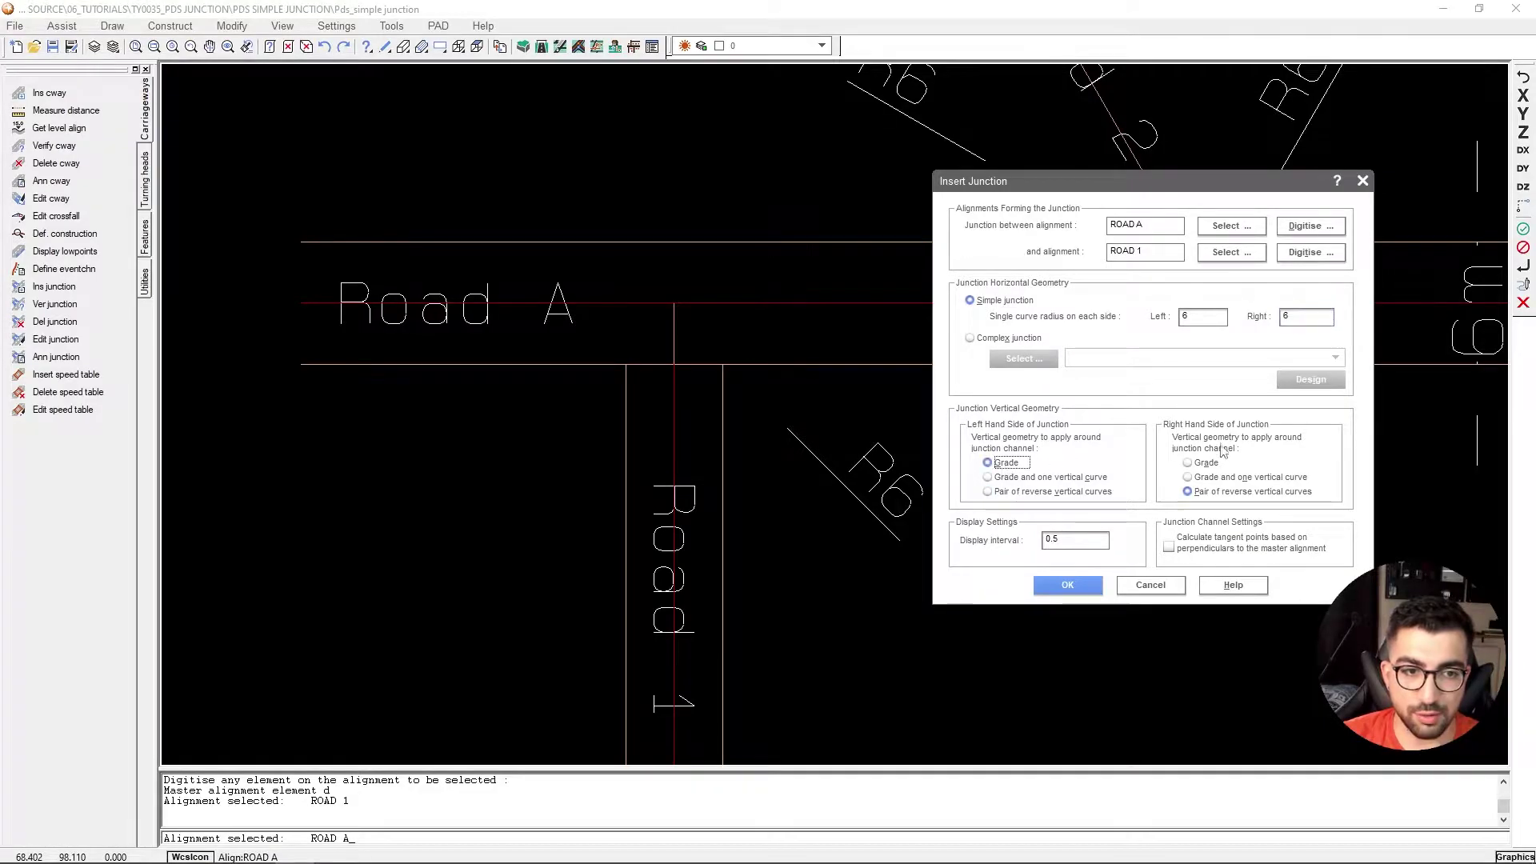
pyautogui.click(1091, 587)
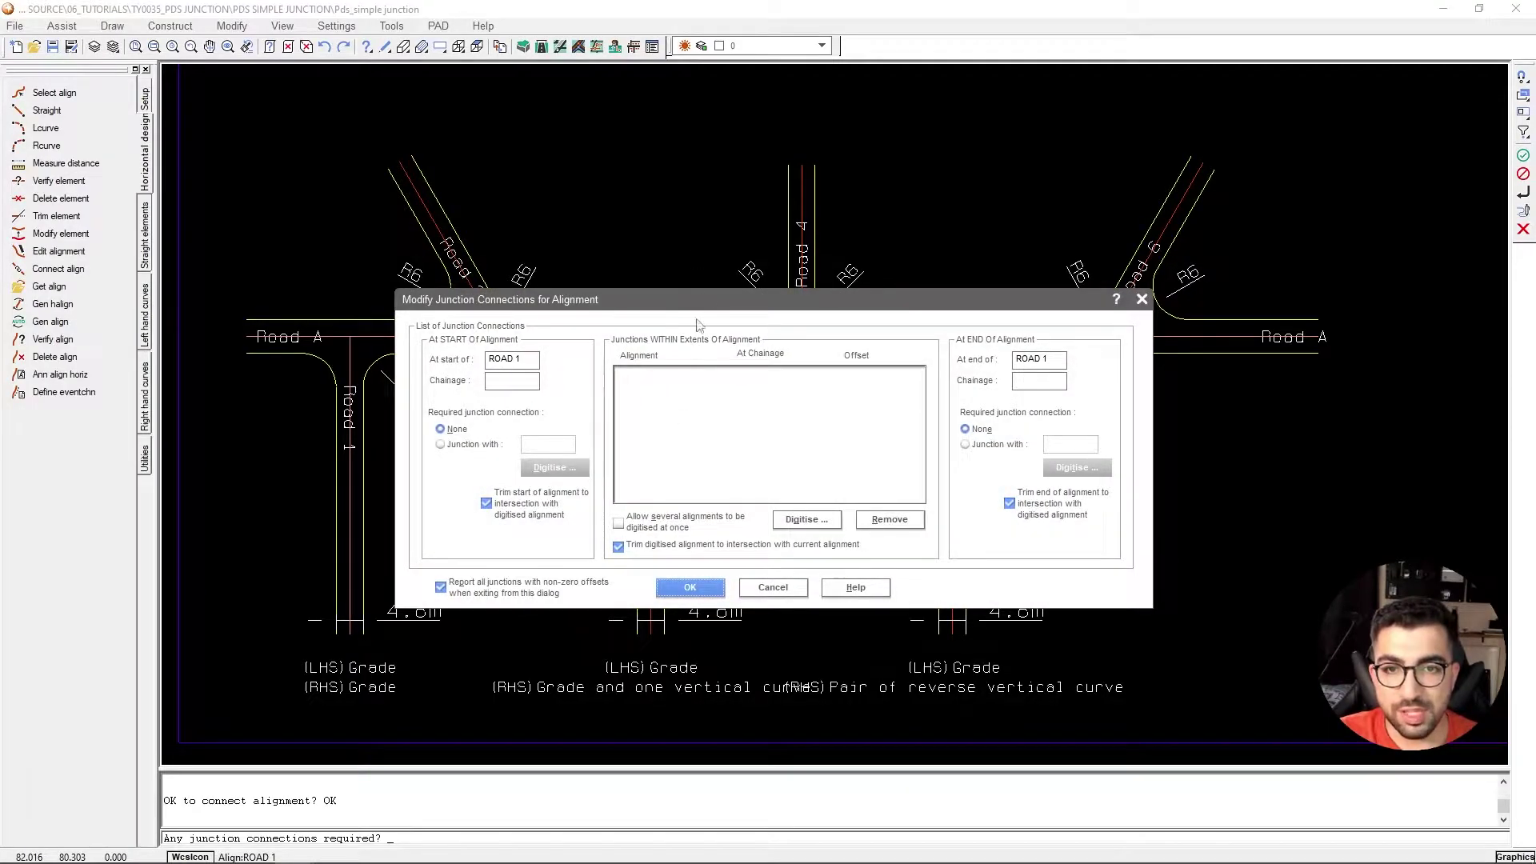
pyautogui.moveTo(695, 310); pyautogui.dragTo(678, 242)
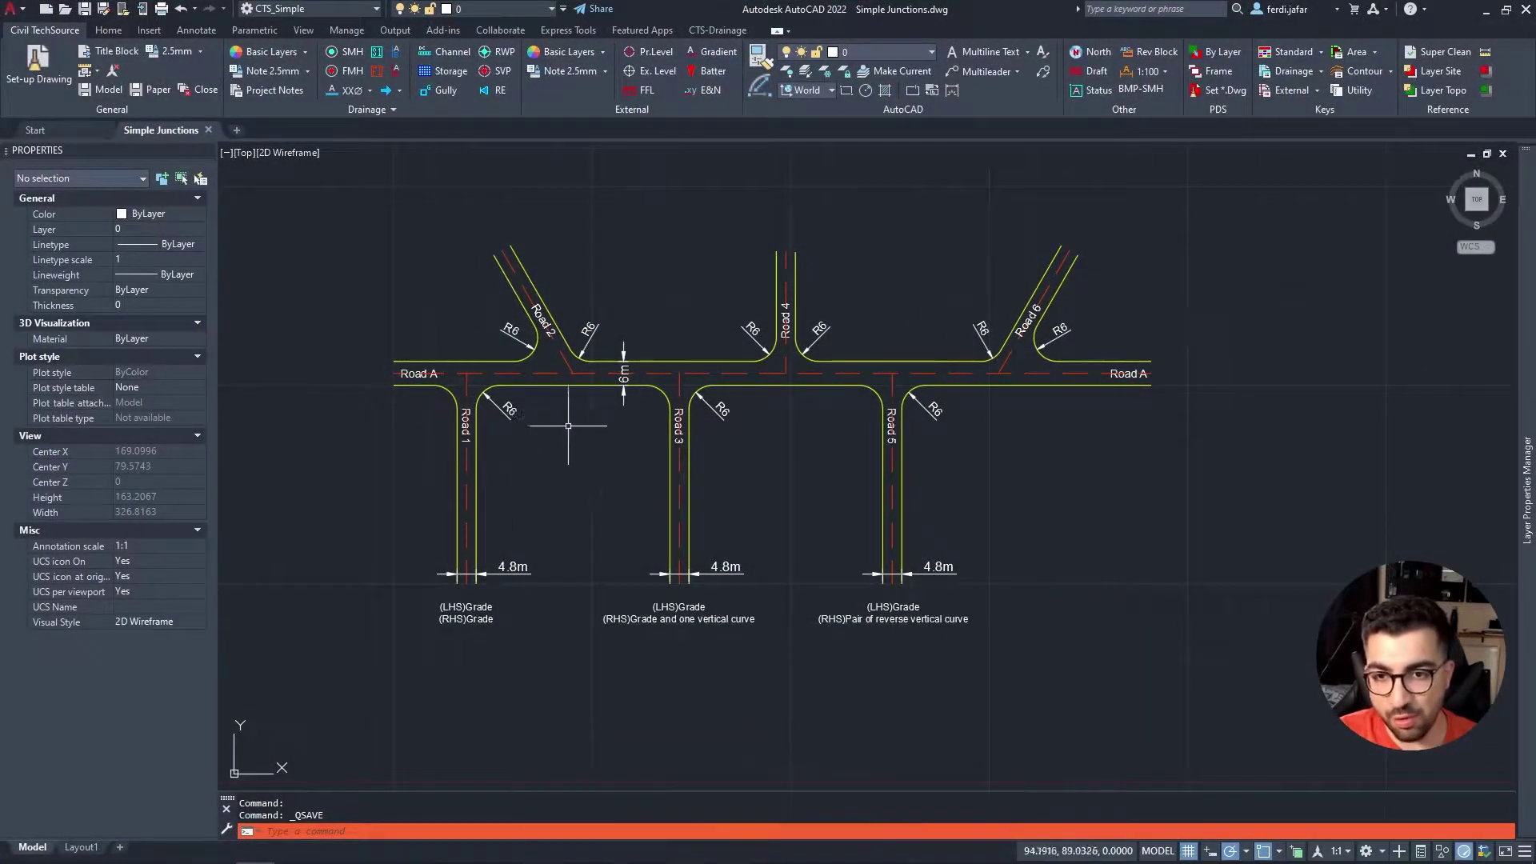
# Examine the Road A centre line in the Simple Junctions drawing and switch to PDS.
pyautogui.scroll(2, 555, 361)
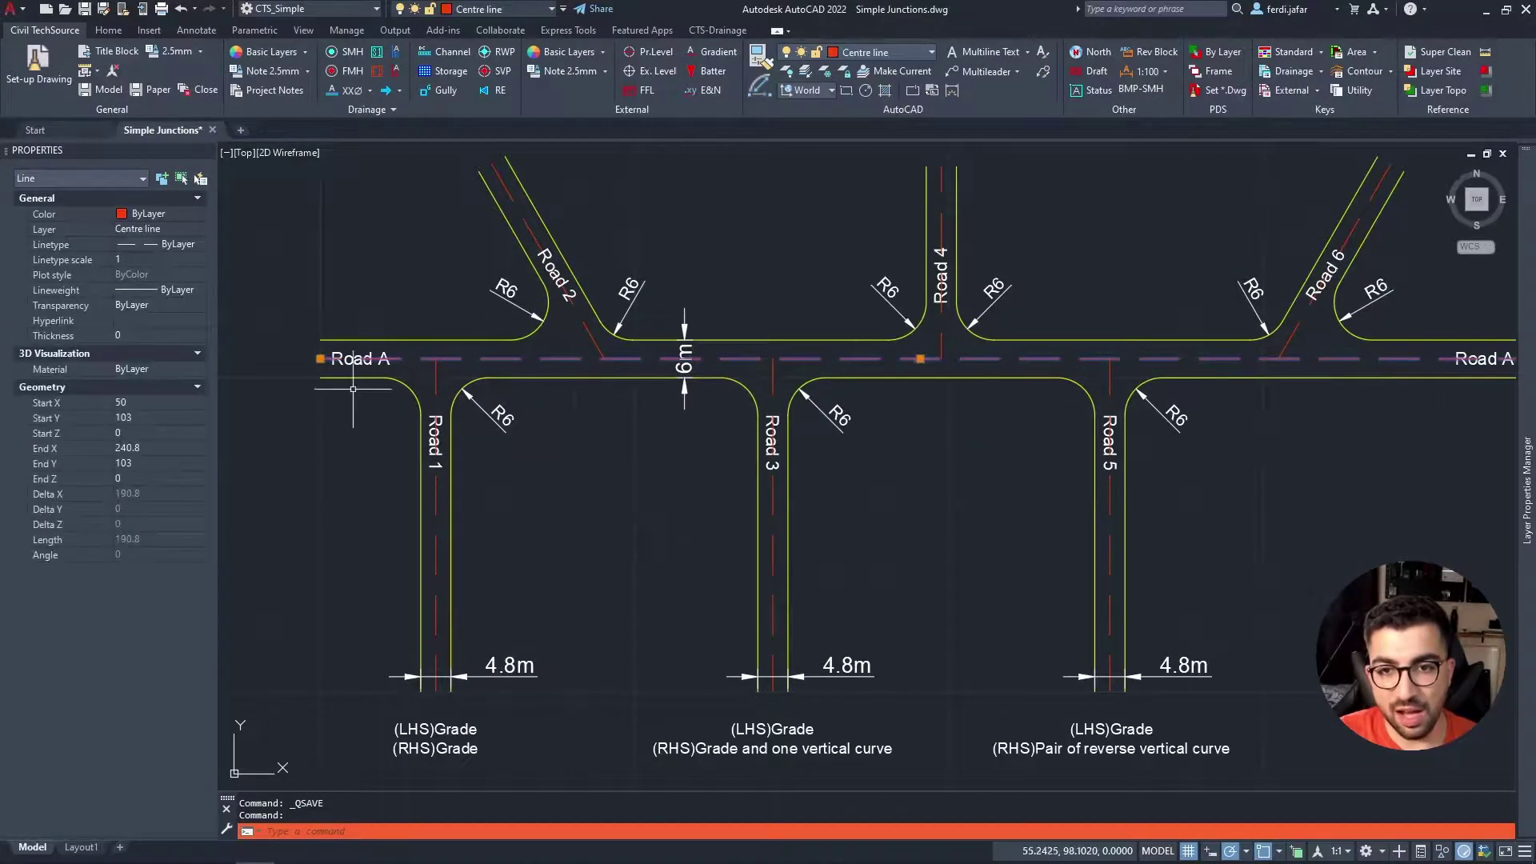
pyautogui.press('Escape')
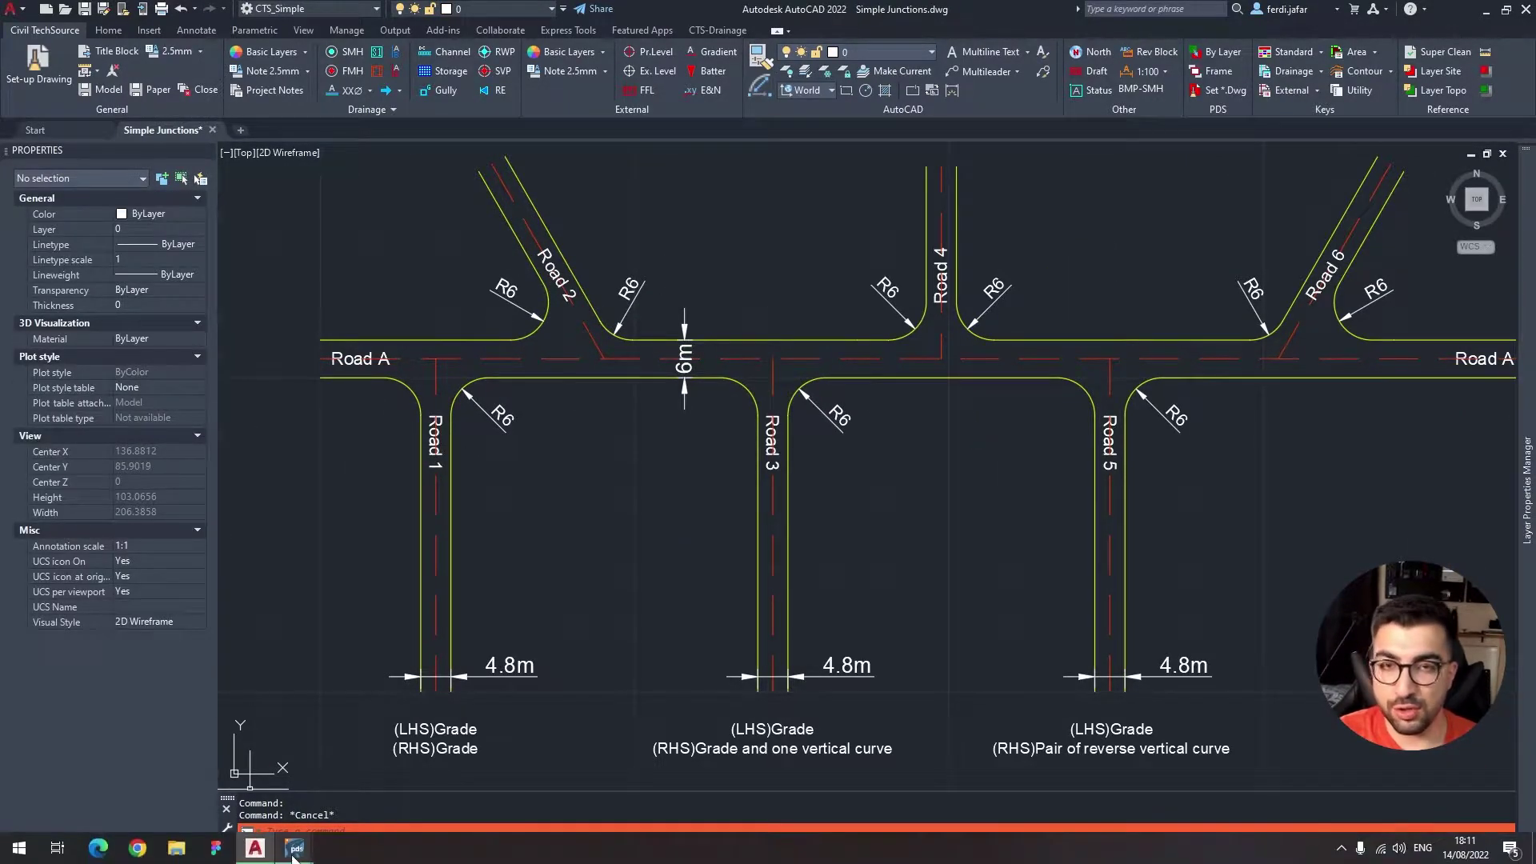
pyautogui.moveTo(294, 847)
pyautogui.click(220, 779)
pyautogui.scroll(-3, 538, 261)
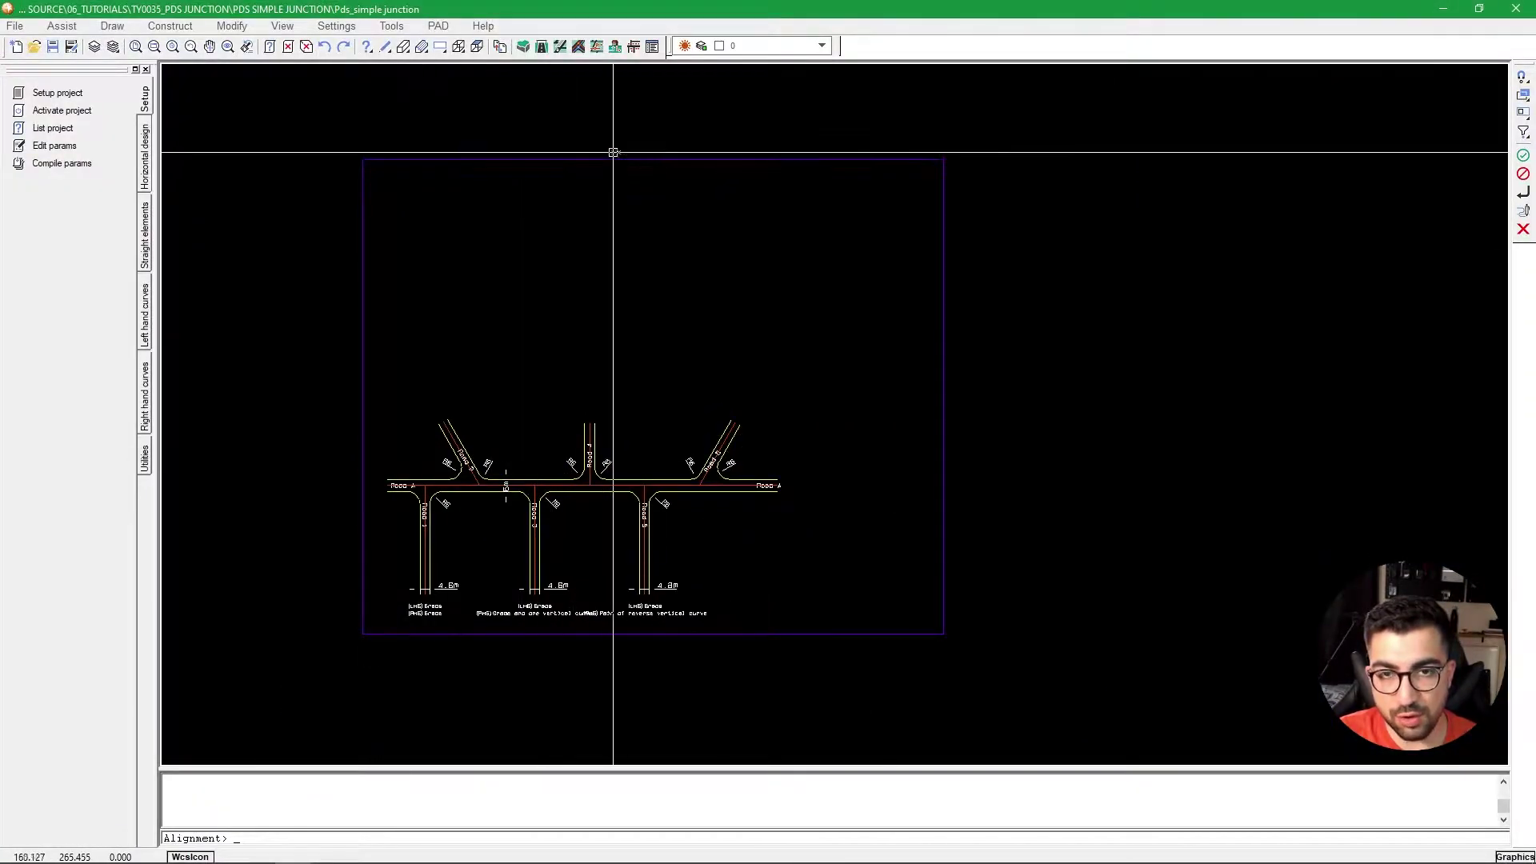
# Switch to File Explorer and examine the contents of the PDS Simple Junction project's Models folder.
pyautogui.hotkey('alt', 'Tab')
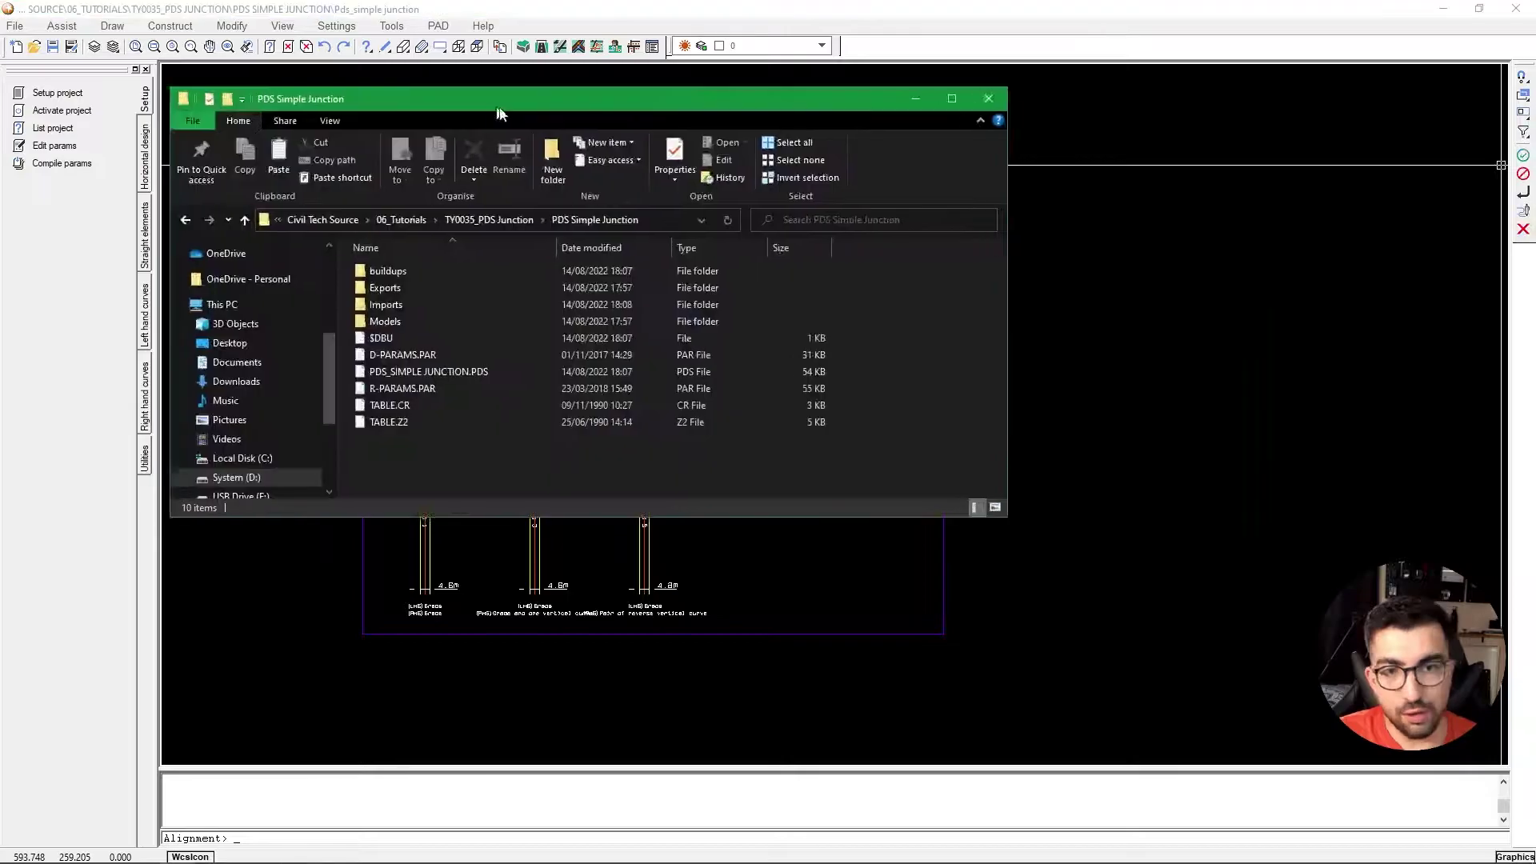
pyautogui.doubleClick(541, 350)
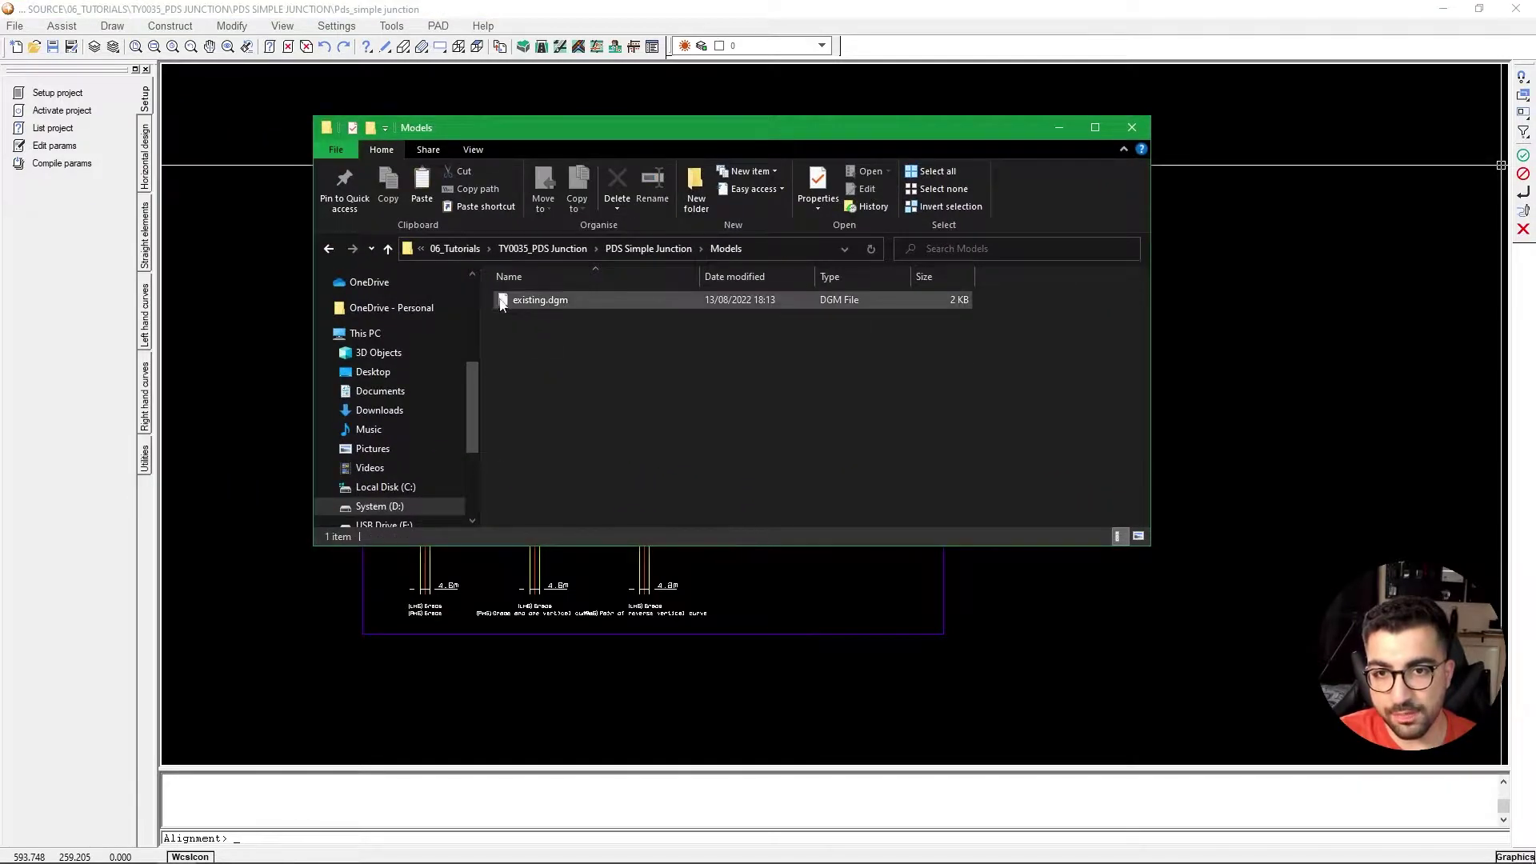
pyautogui.moveTo(630, 127); pyautogui.dragTo(1535, 120)
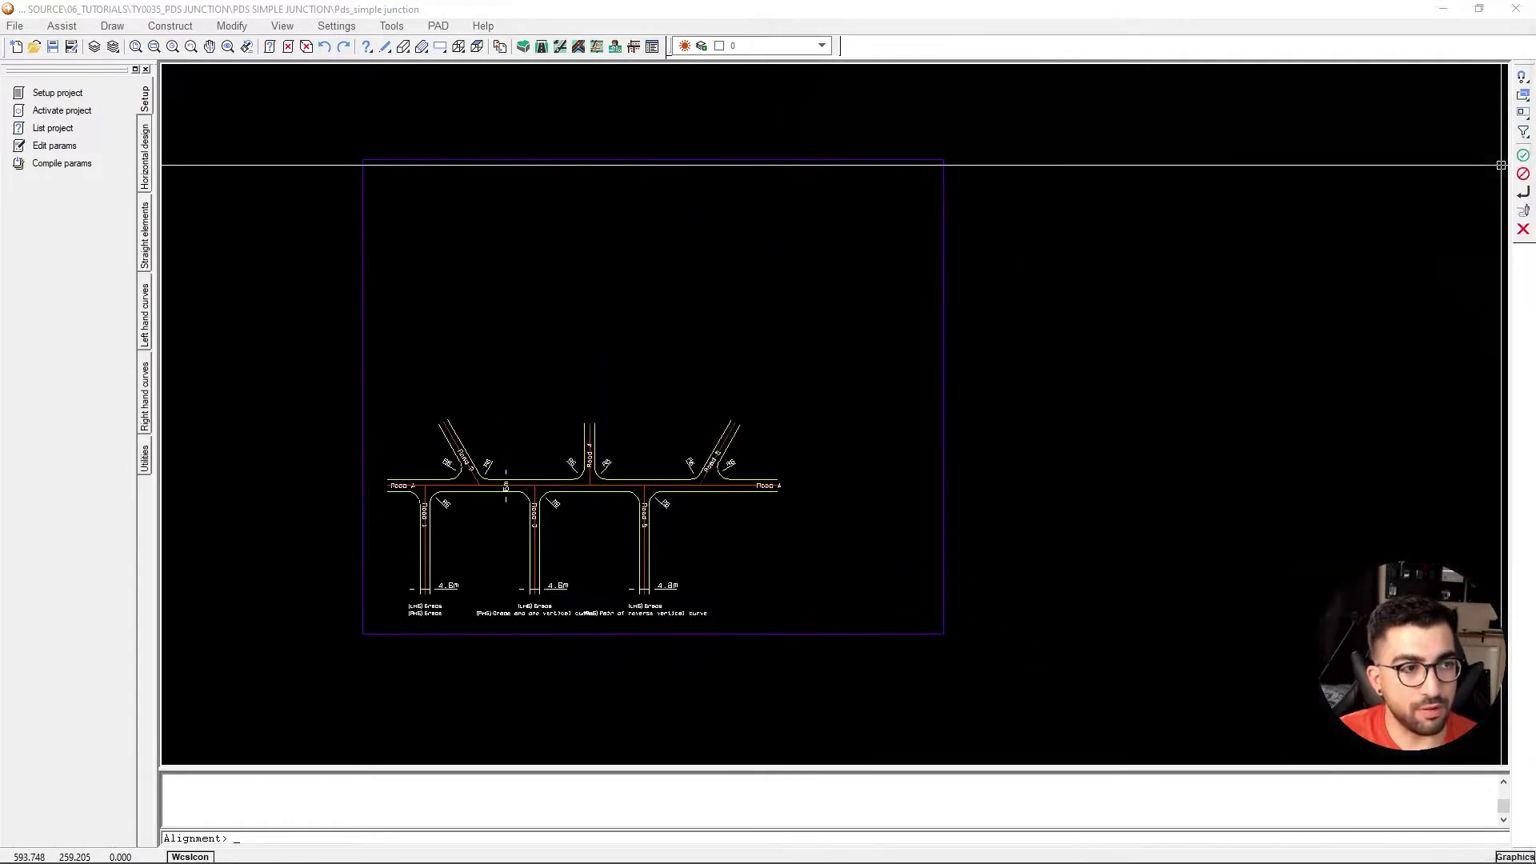
# Return to PDS and set Road A as the current alignment for horizontal design.
pyautogui.click(989, 288)
pyautogui.scroll(3, 411, 432)
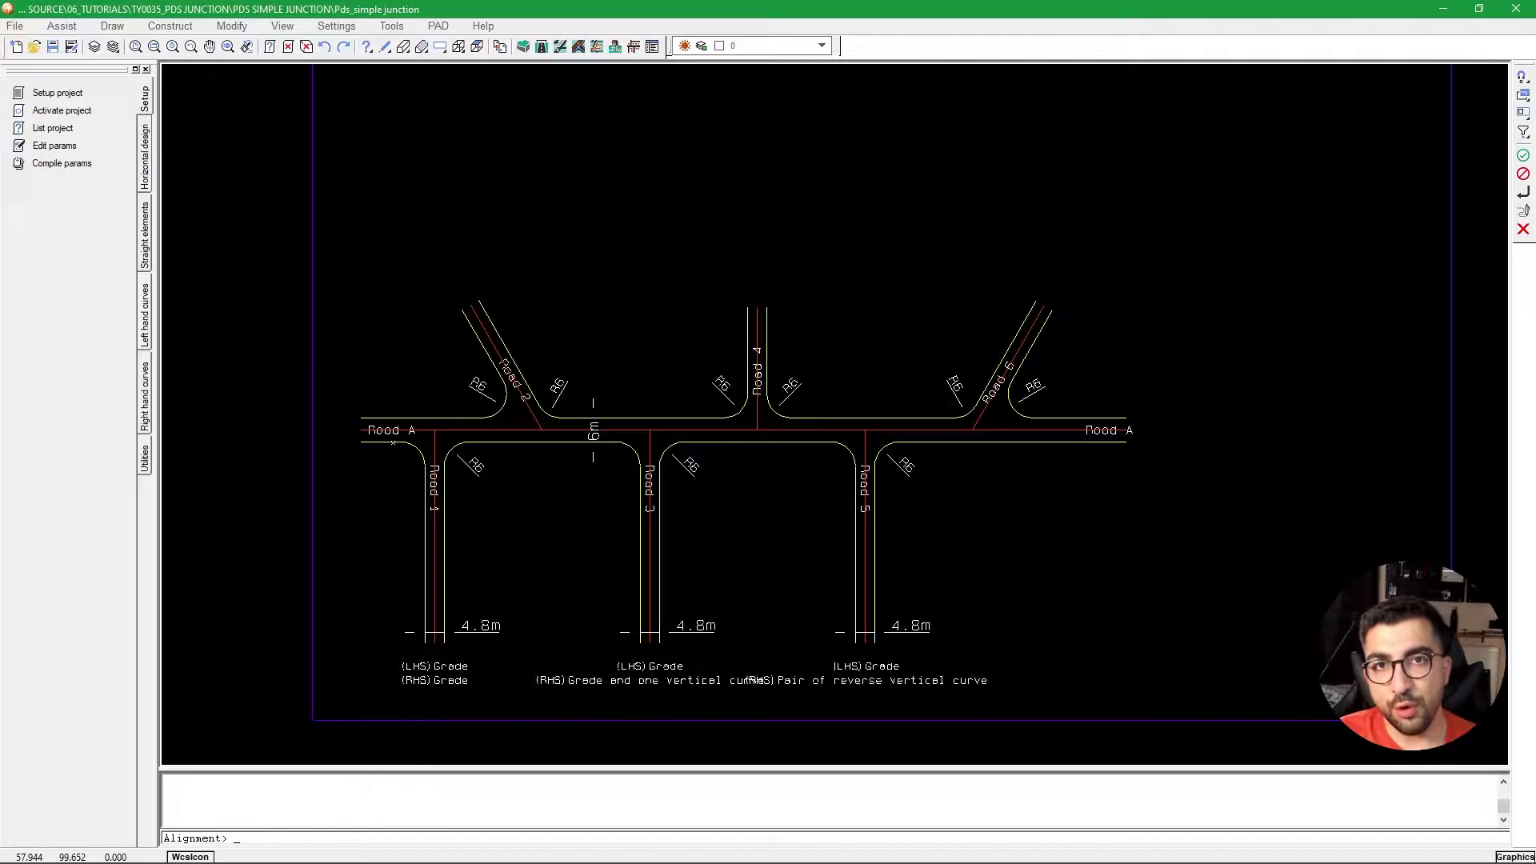
pyautogui.scroll(1, 532, 432)
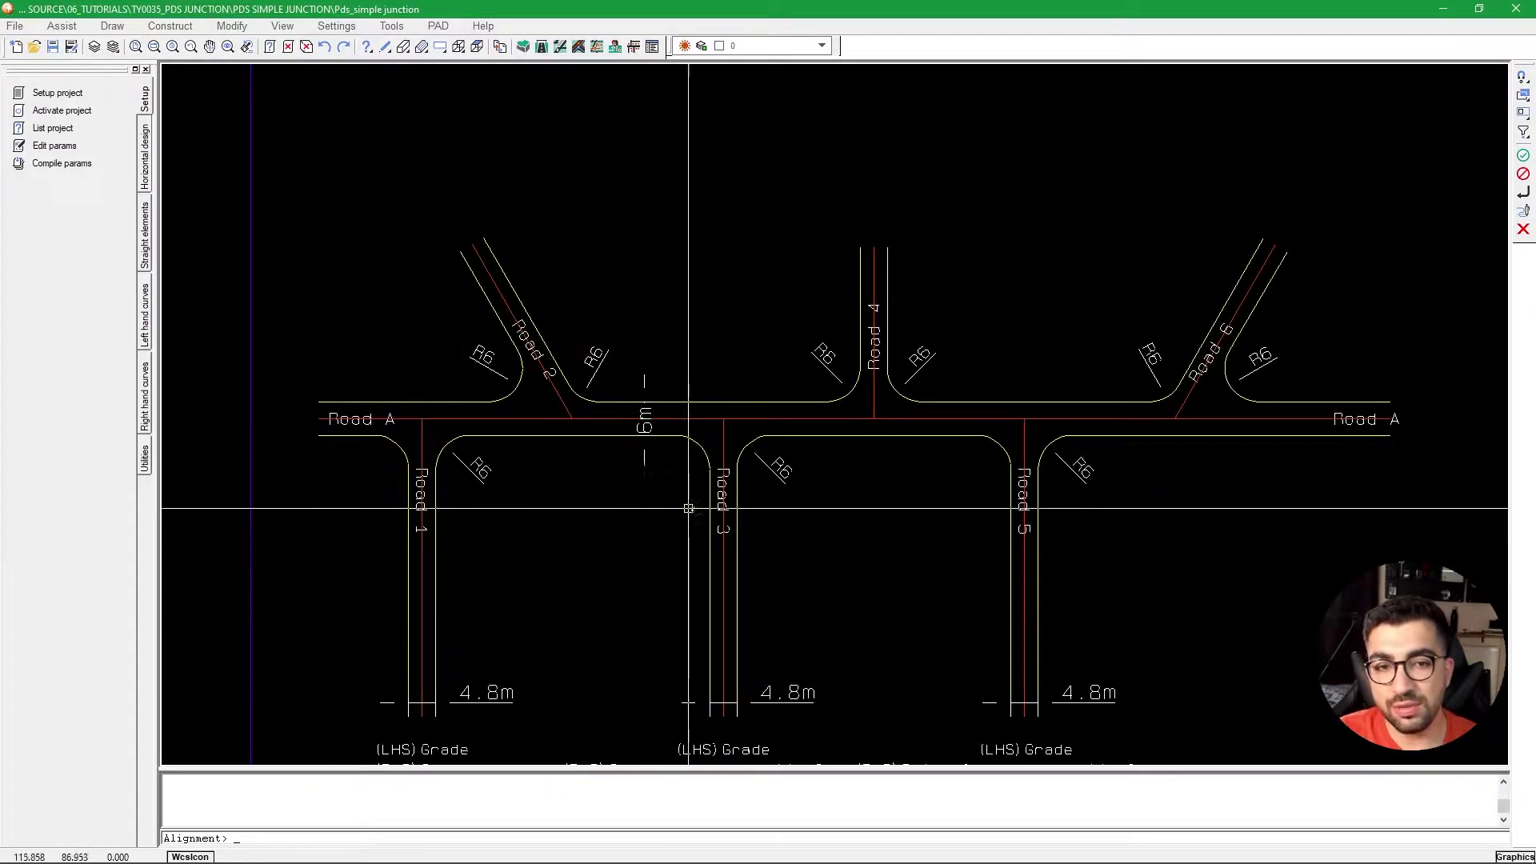
pyautogui.scroll(1, 604, 424)
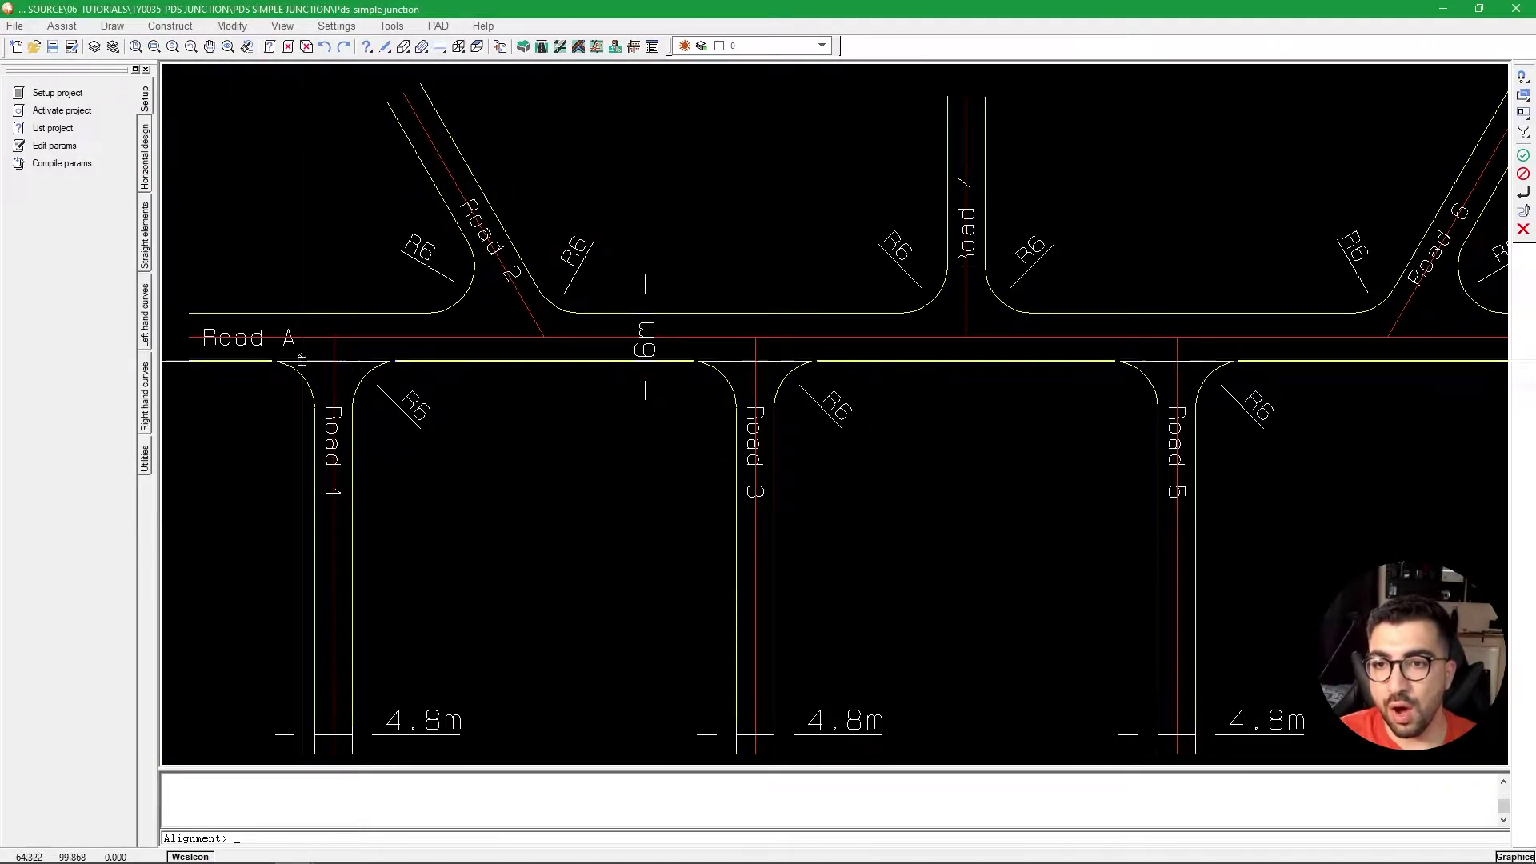
pyautogui.scroll(-1, 384, 336)
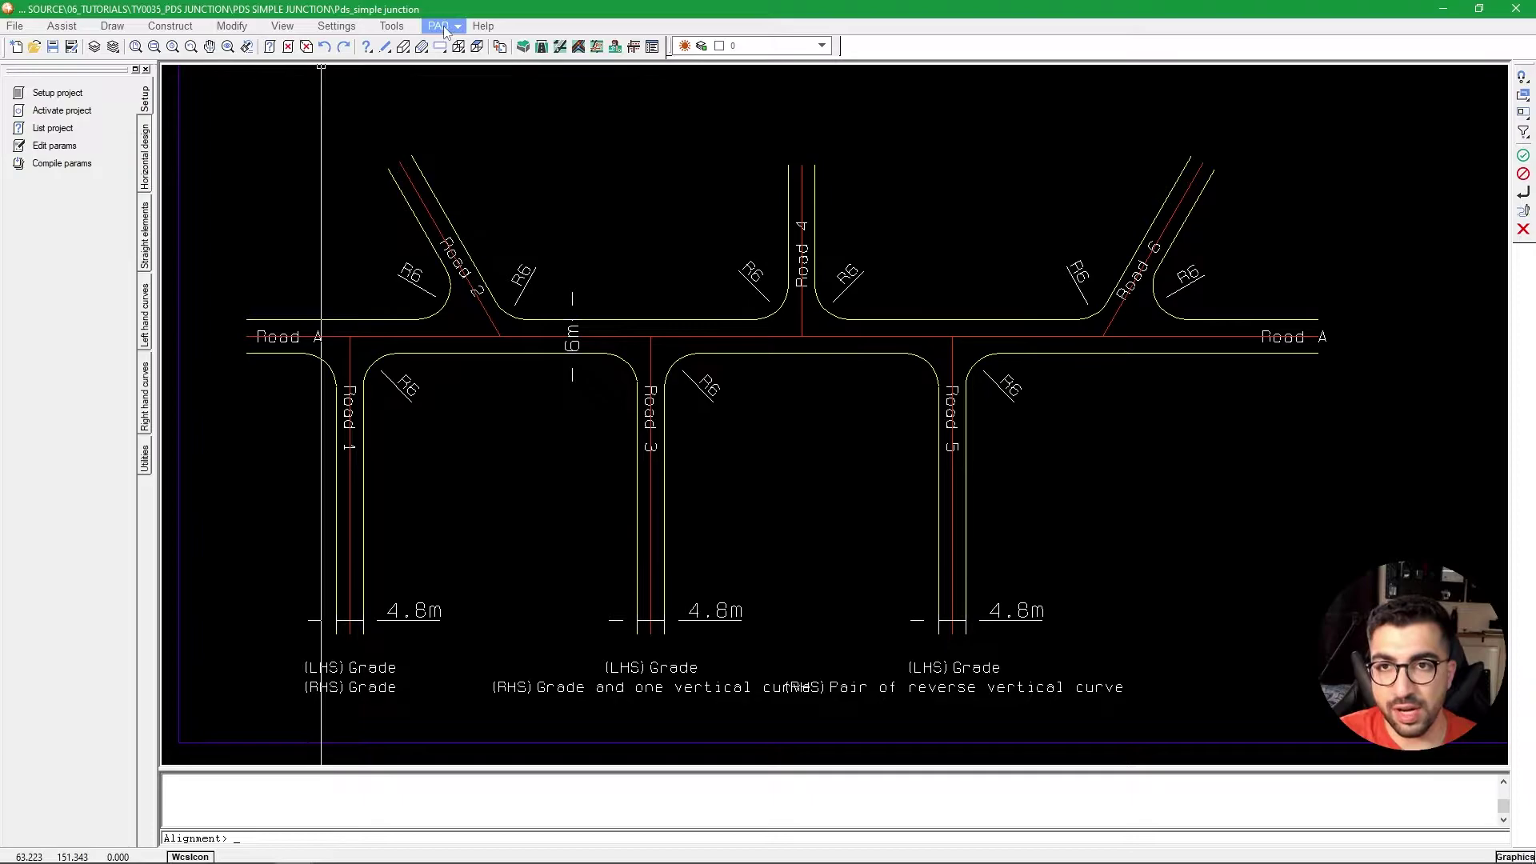
pyautogui.click(145, 160)
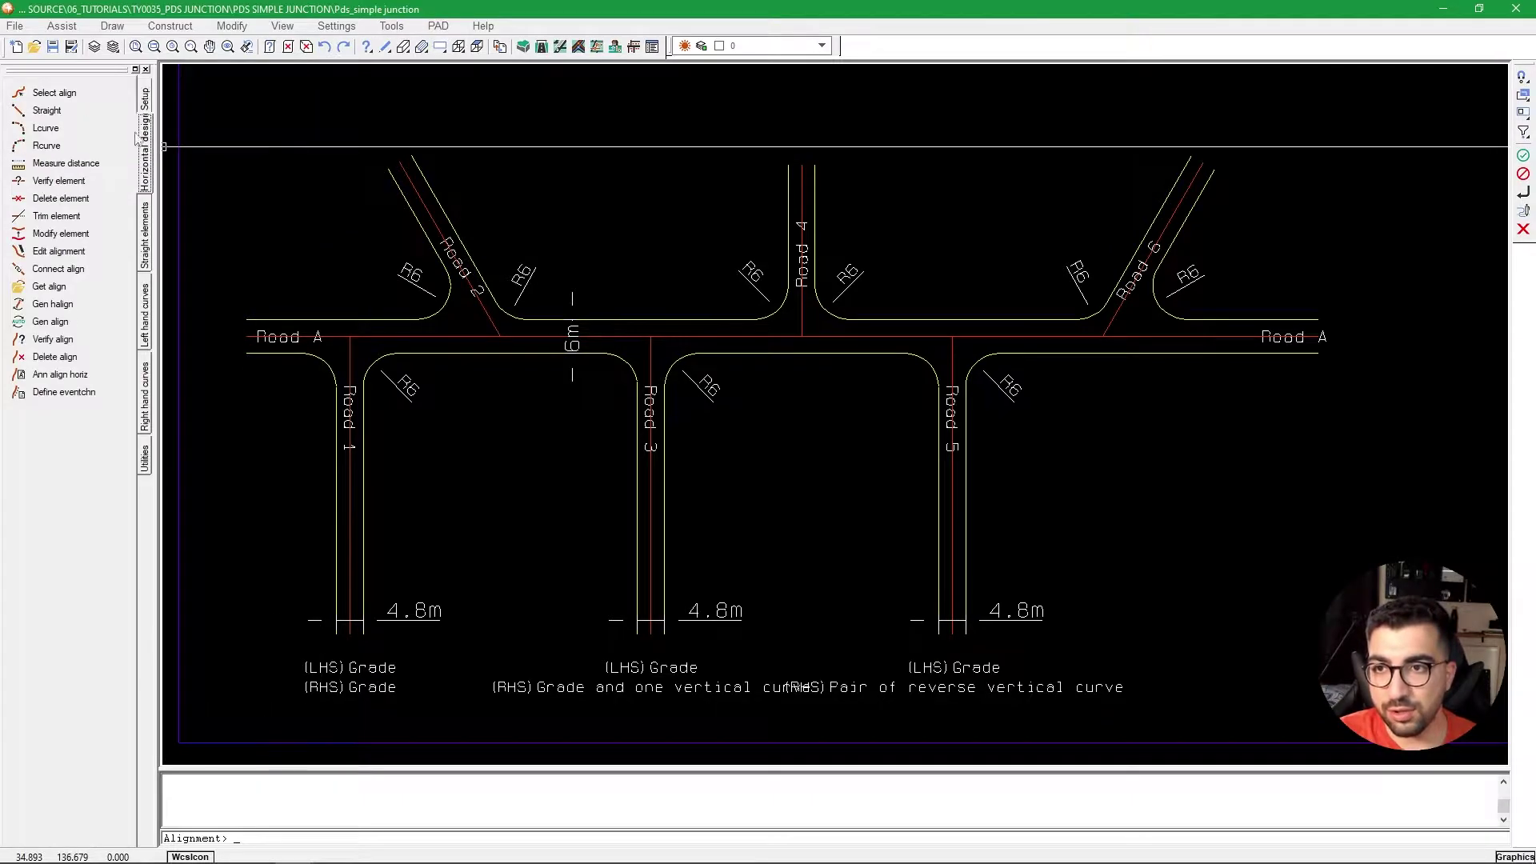
pyautogui.click(28, 94)
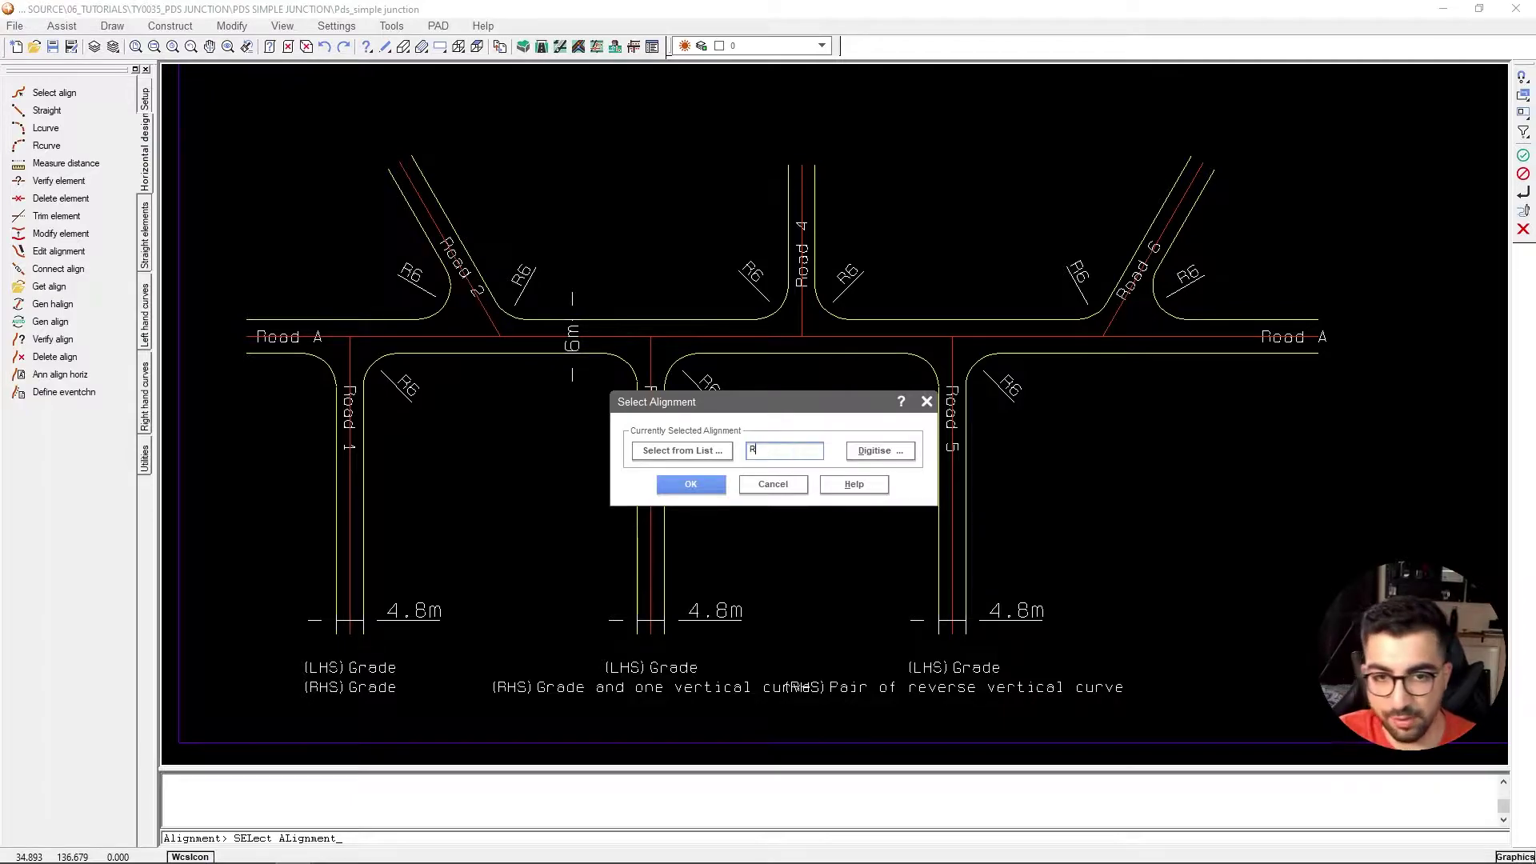
pyautogui.click(684, 486)
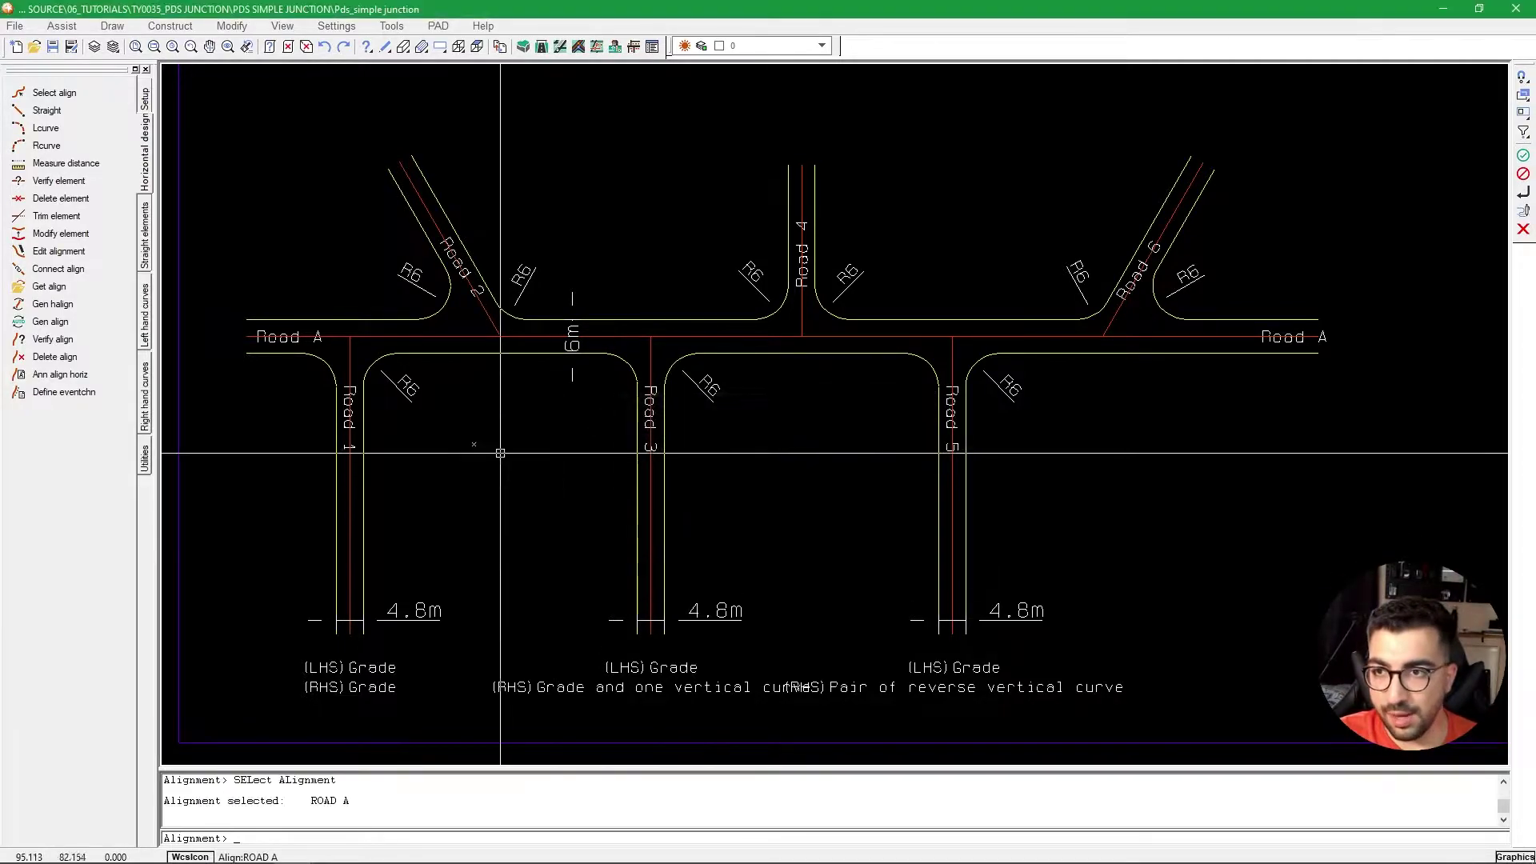
# Generate the Road A horizontal alignment from its centre line with start chainage 0, tolerance 0.005 and prompting for Connect Alignment settings.
pyautogui.click(19, 322)
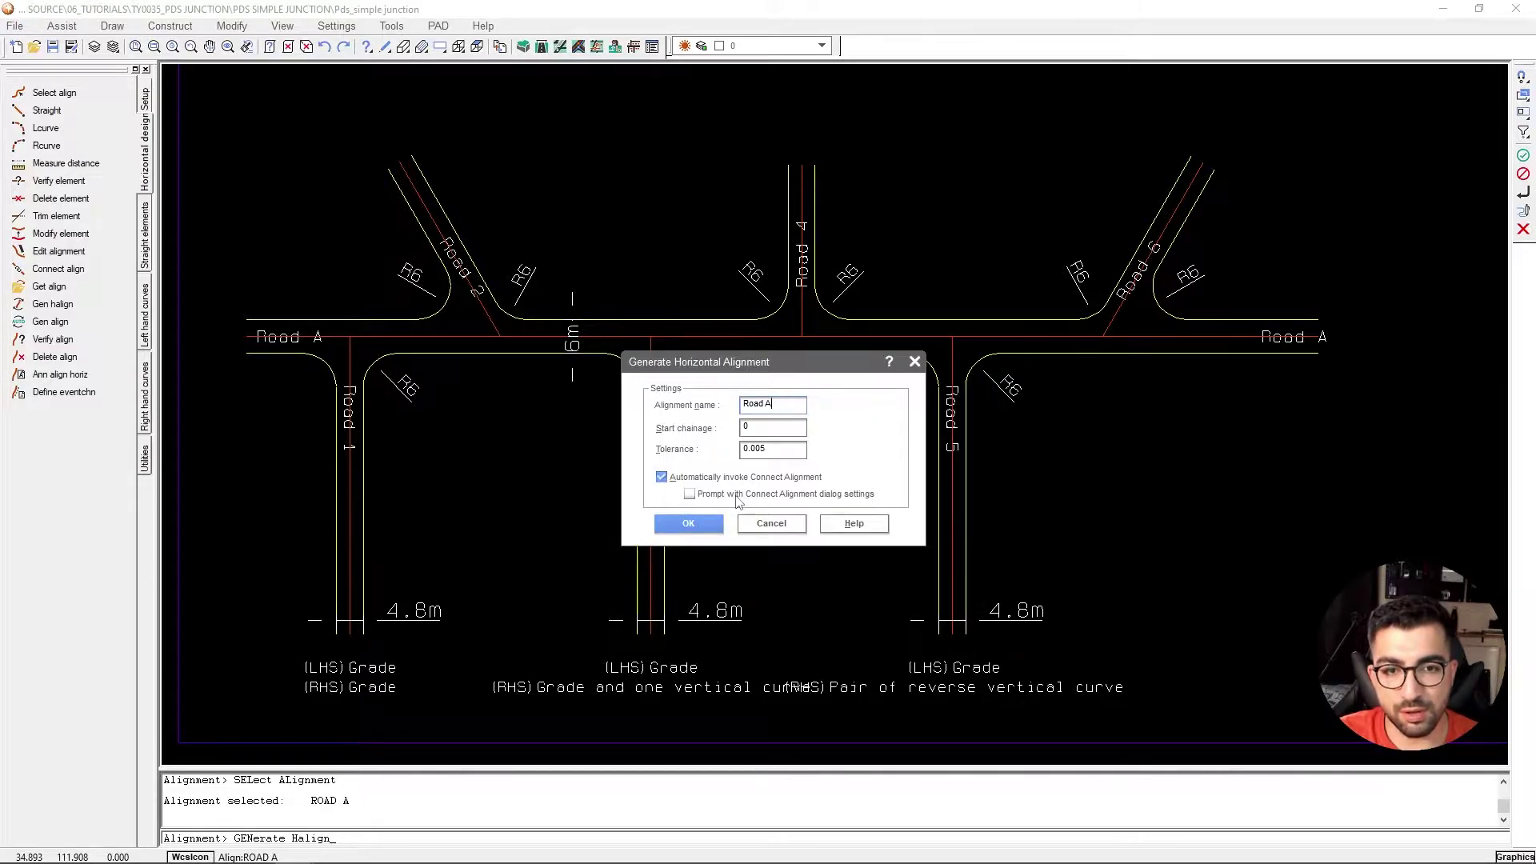
pyautogui.click(737, 495)
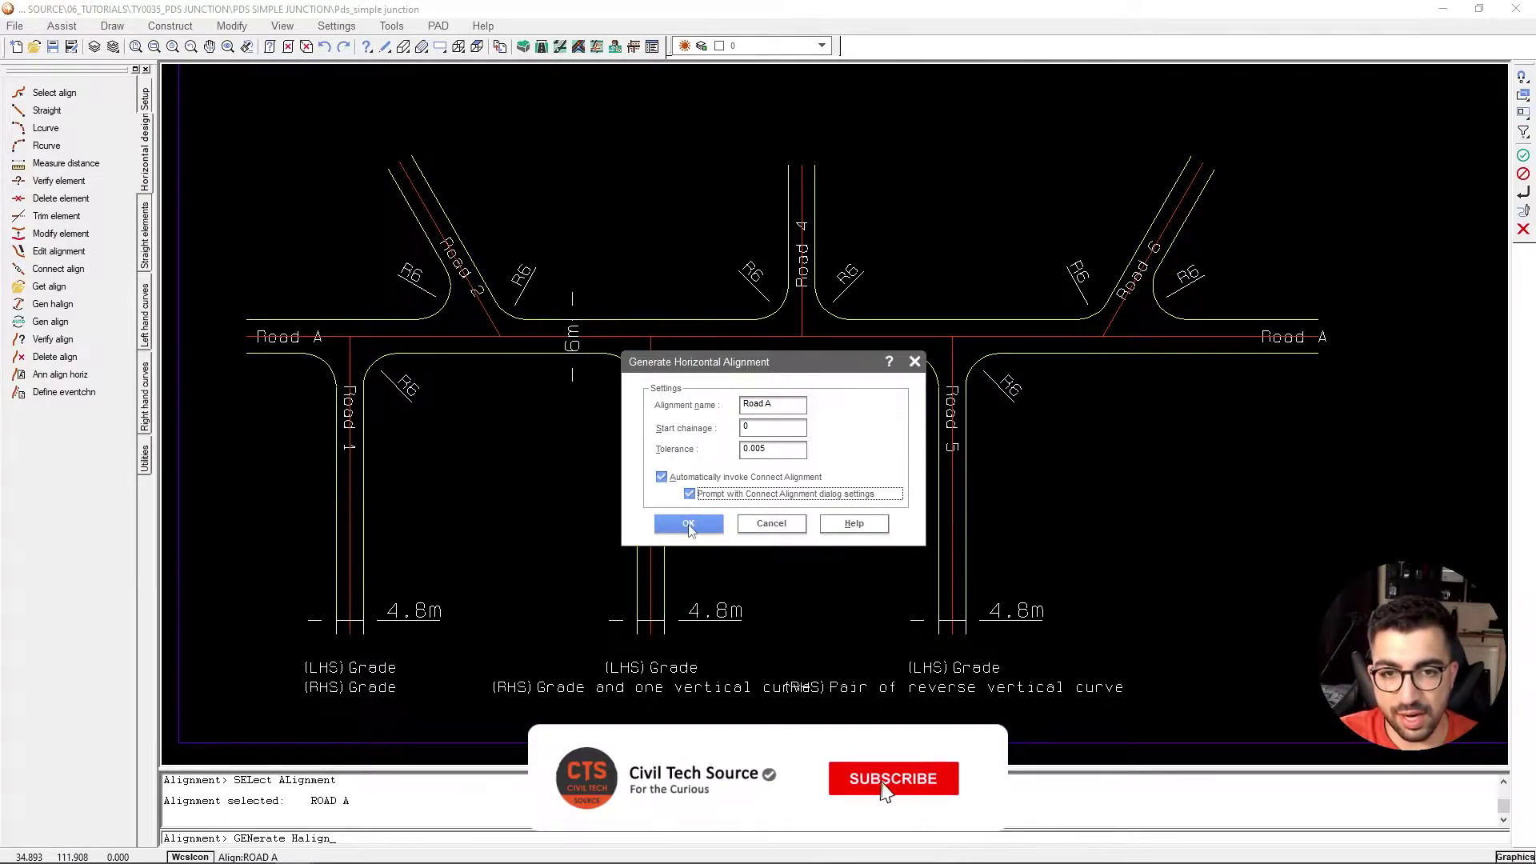
pyautogui.click(689, 525)
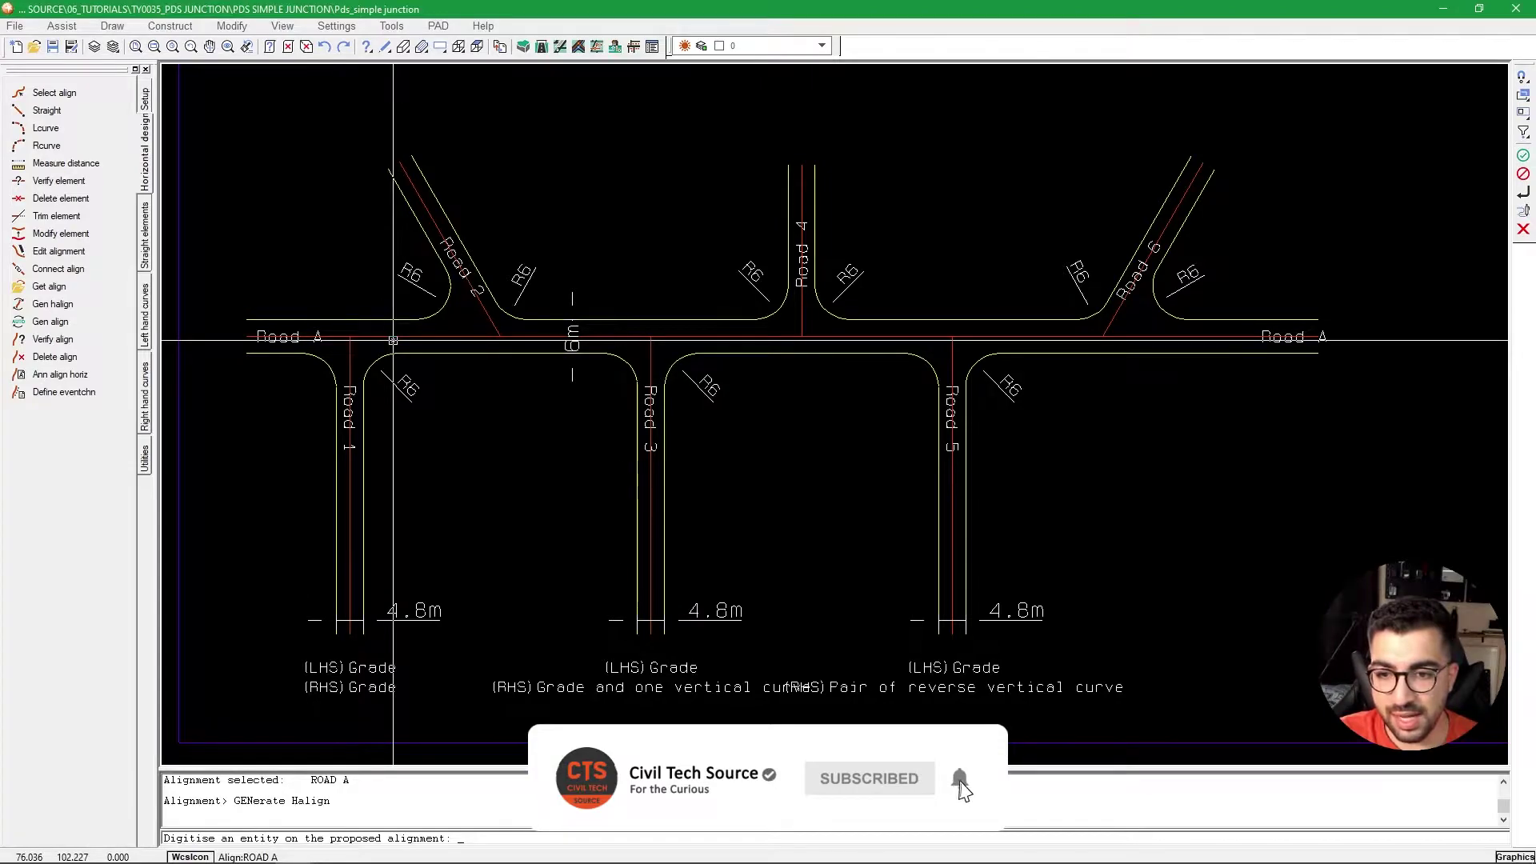
pyautogui.write('d')
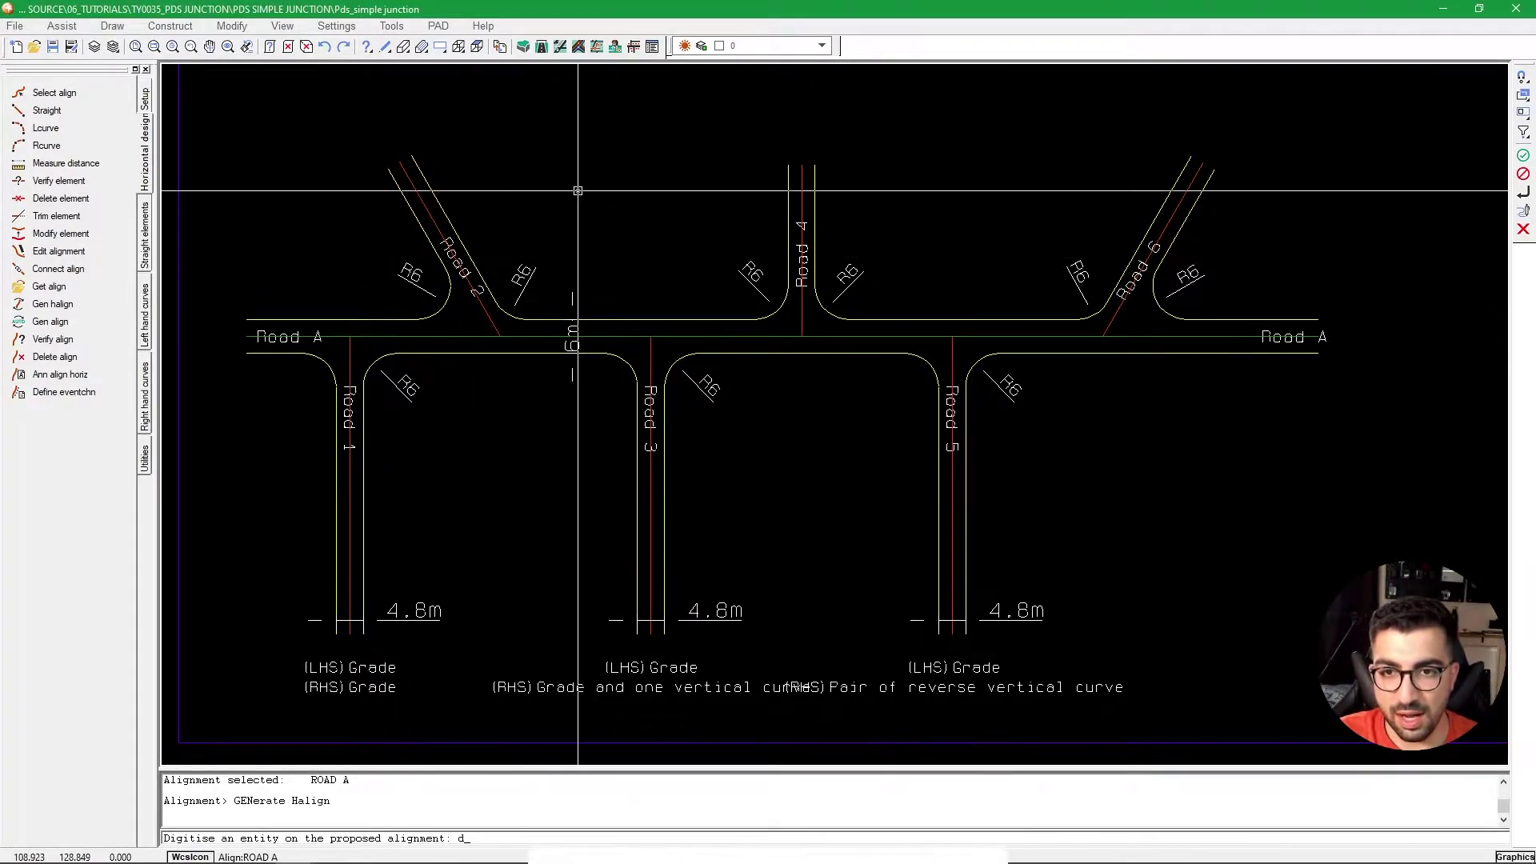
pyautogui.press('Return')
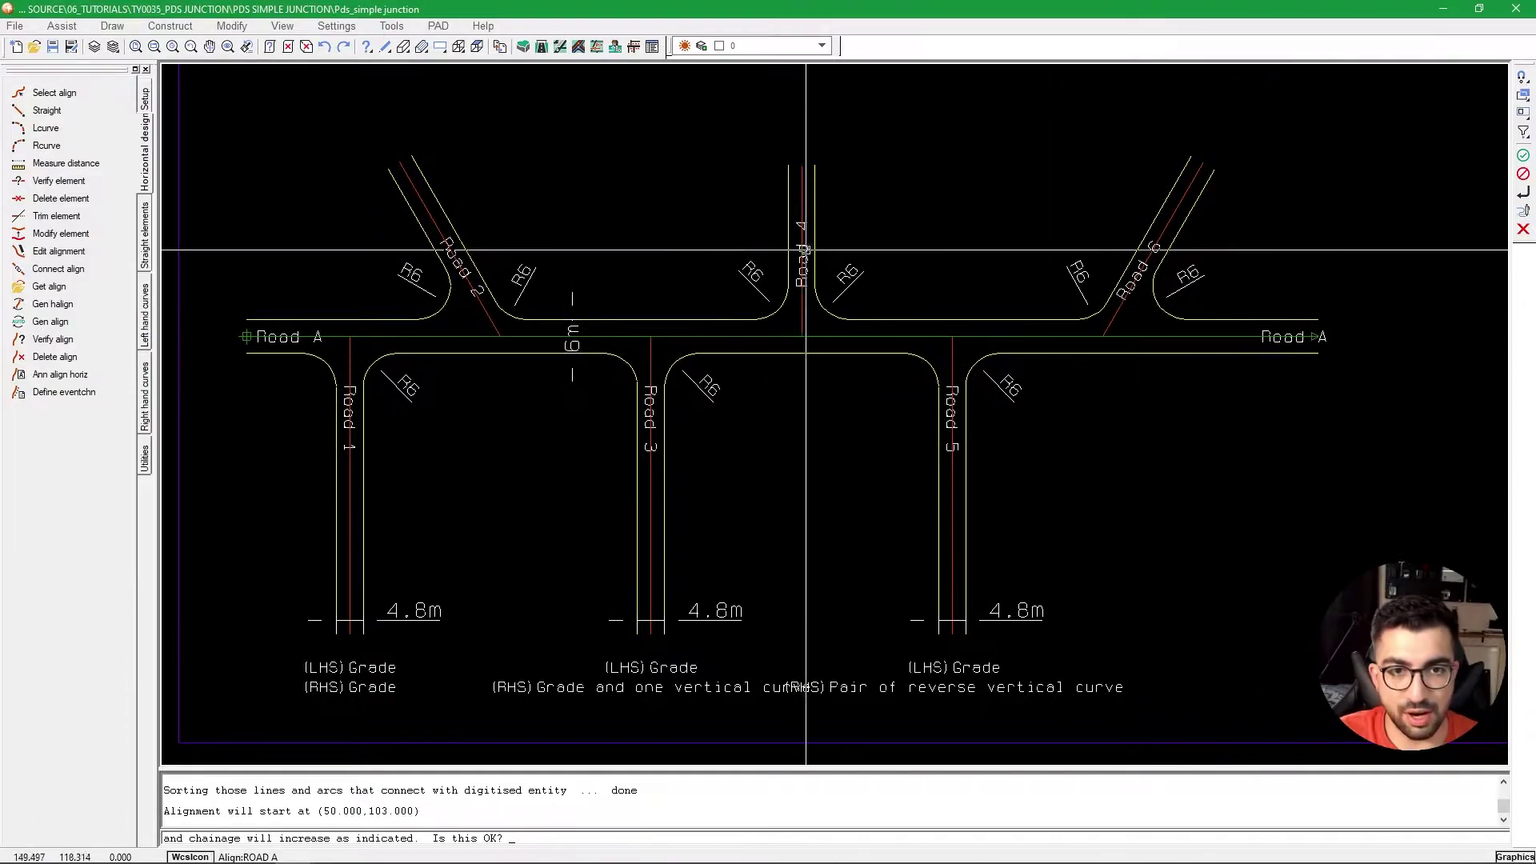
pyautogui.press('Return')
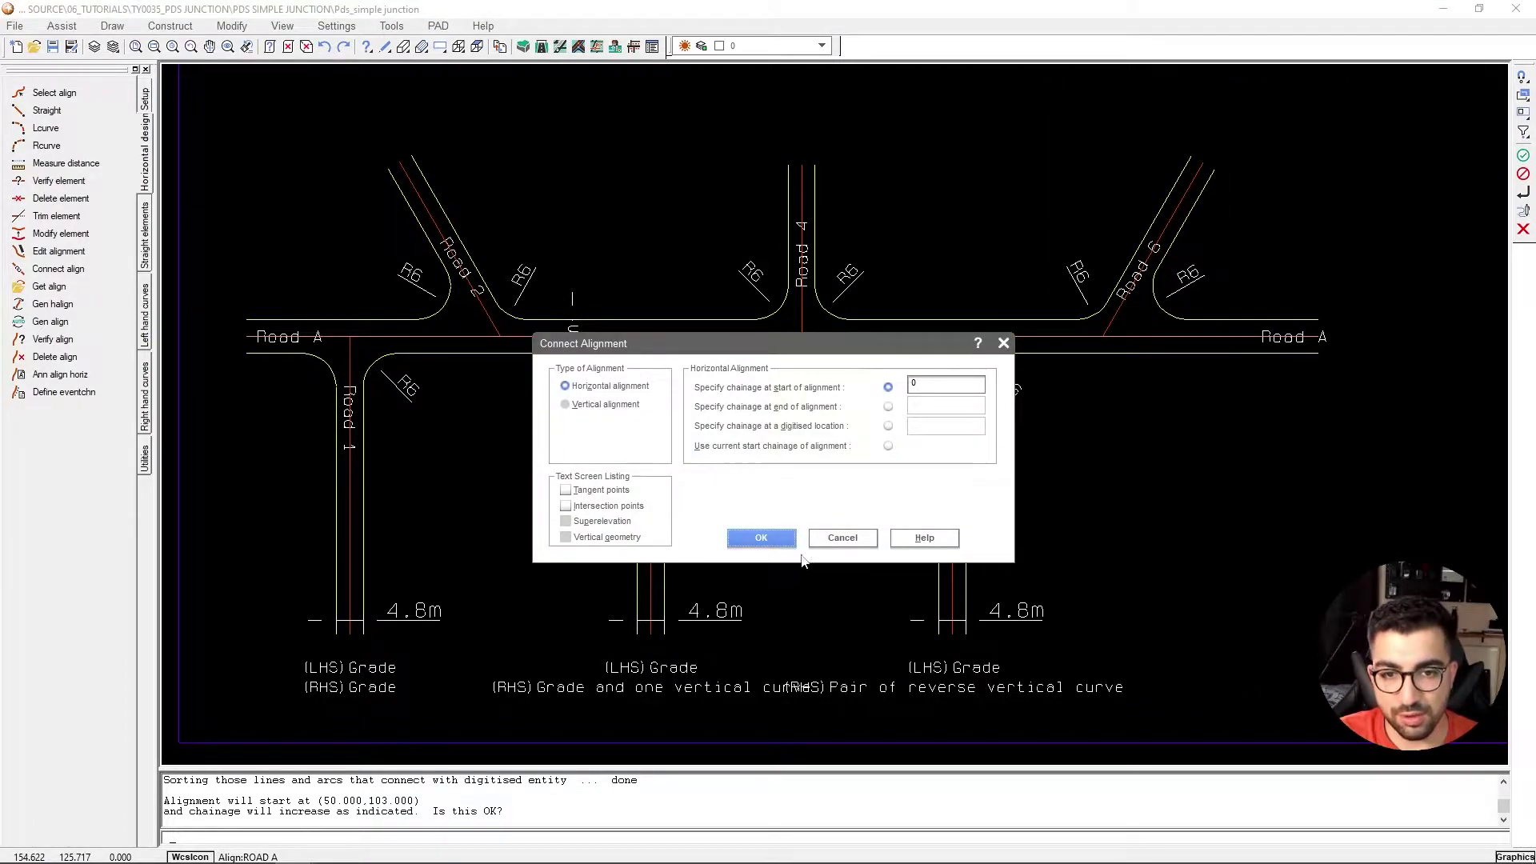
# Connect Road A as a horizontal alignment starting at chainage 0 and file it without junction connections.
pyautogui.click(762, 538)
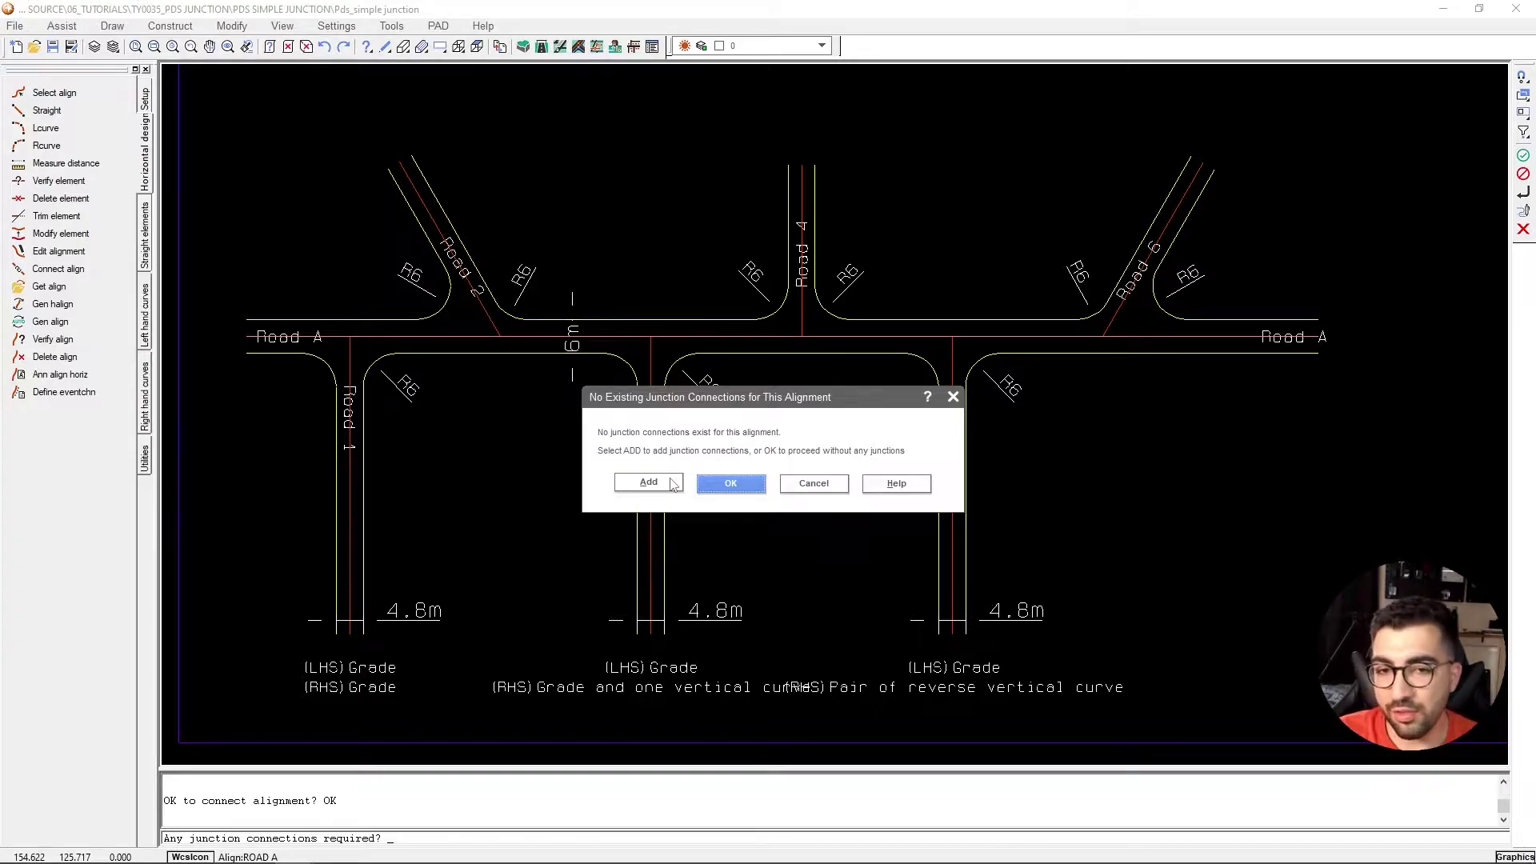
pyautogui.click(724, 484)
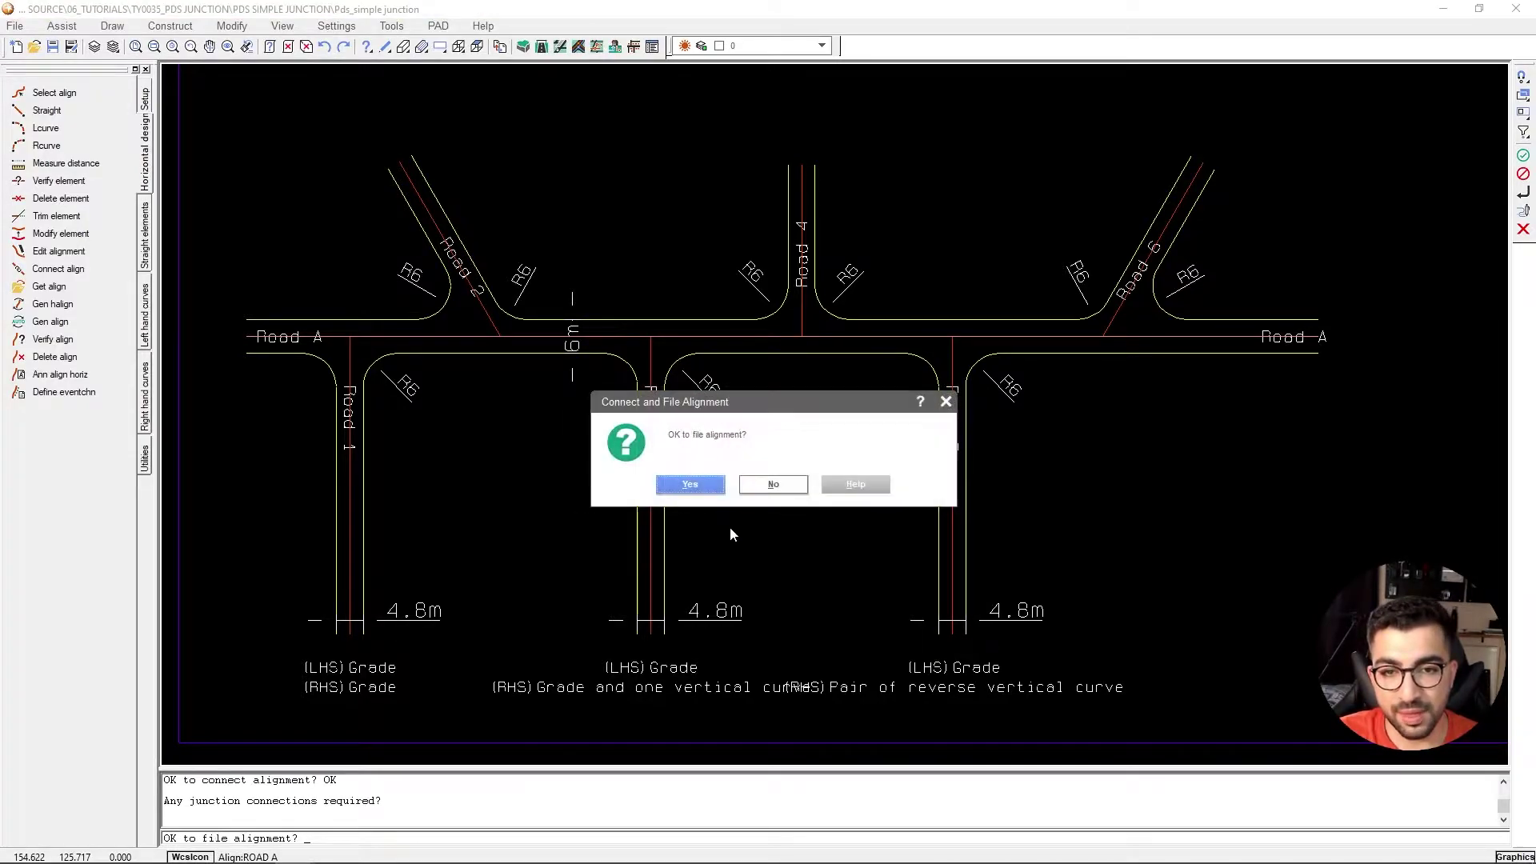
pyautogui.click(689, 485)
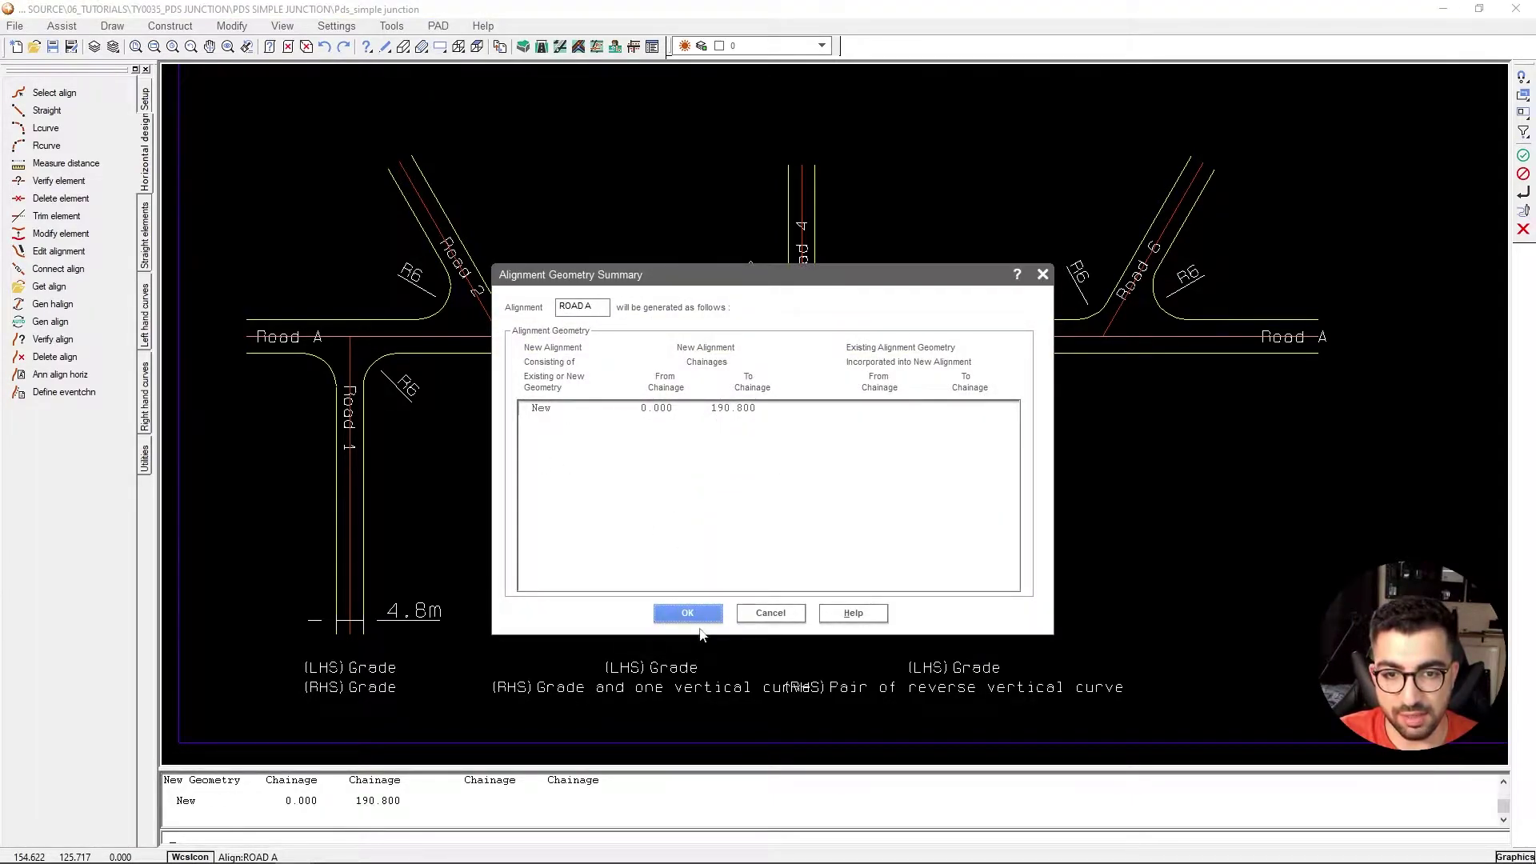
pyautogui.click(689, 613)
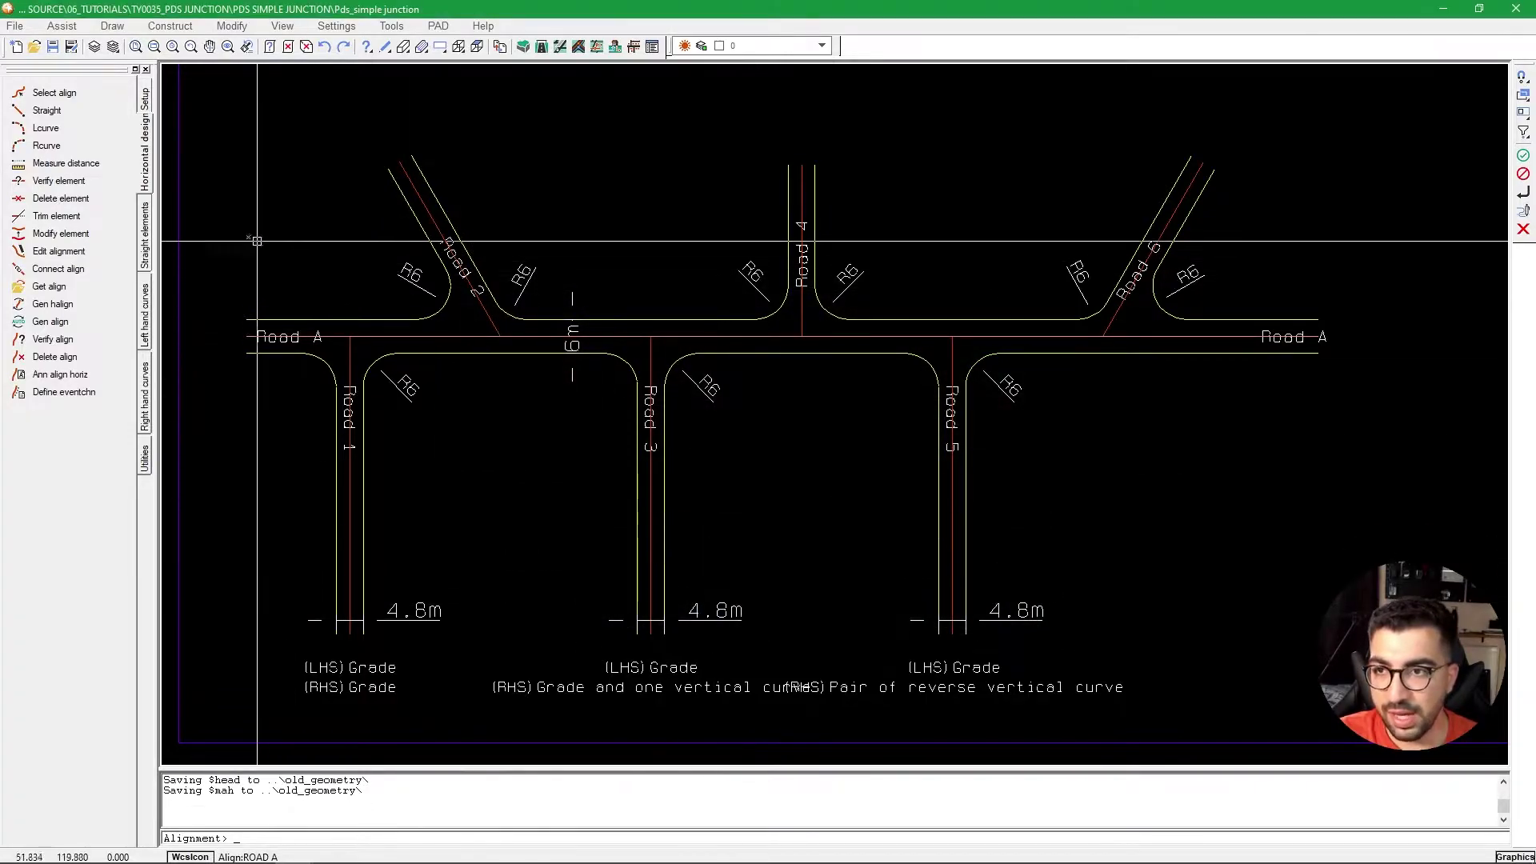
# Generate and connect the Road 1 horizontal alignment from its centre line, with start chainage 0 at the Road A end.
pyautogui.click(20, 306)
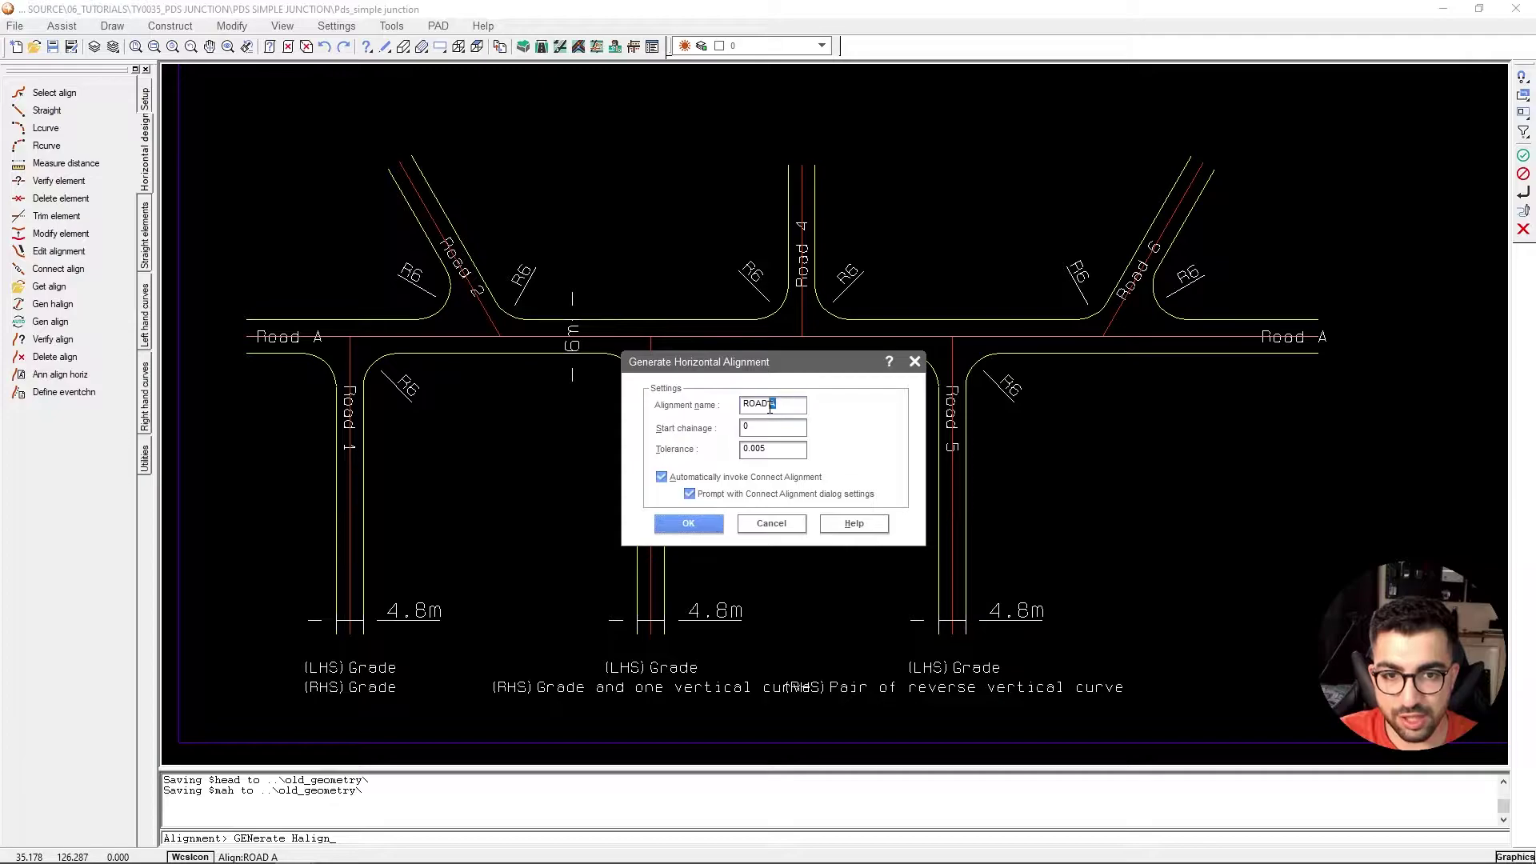
pyautogui.click(687, 524)
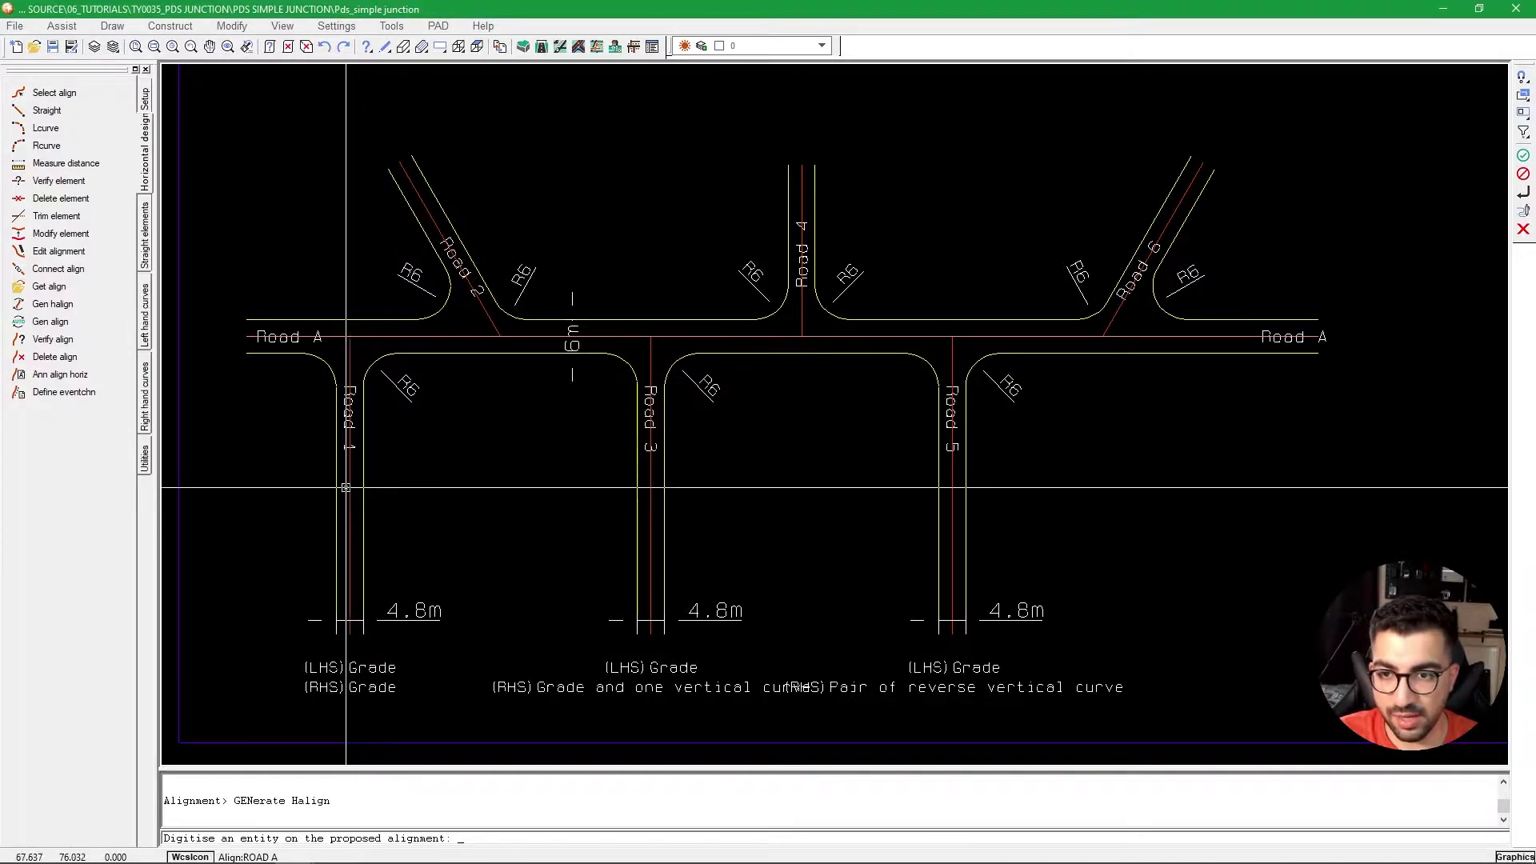
pyautogui.click(348, 479)
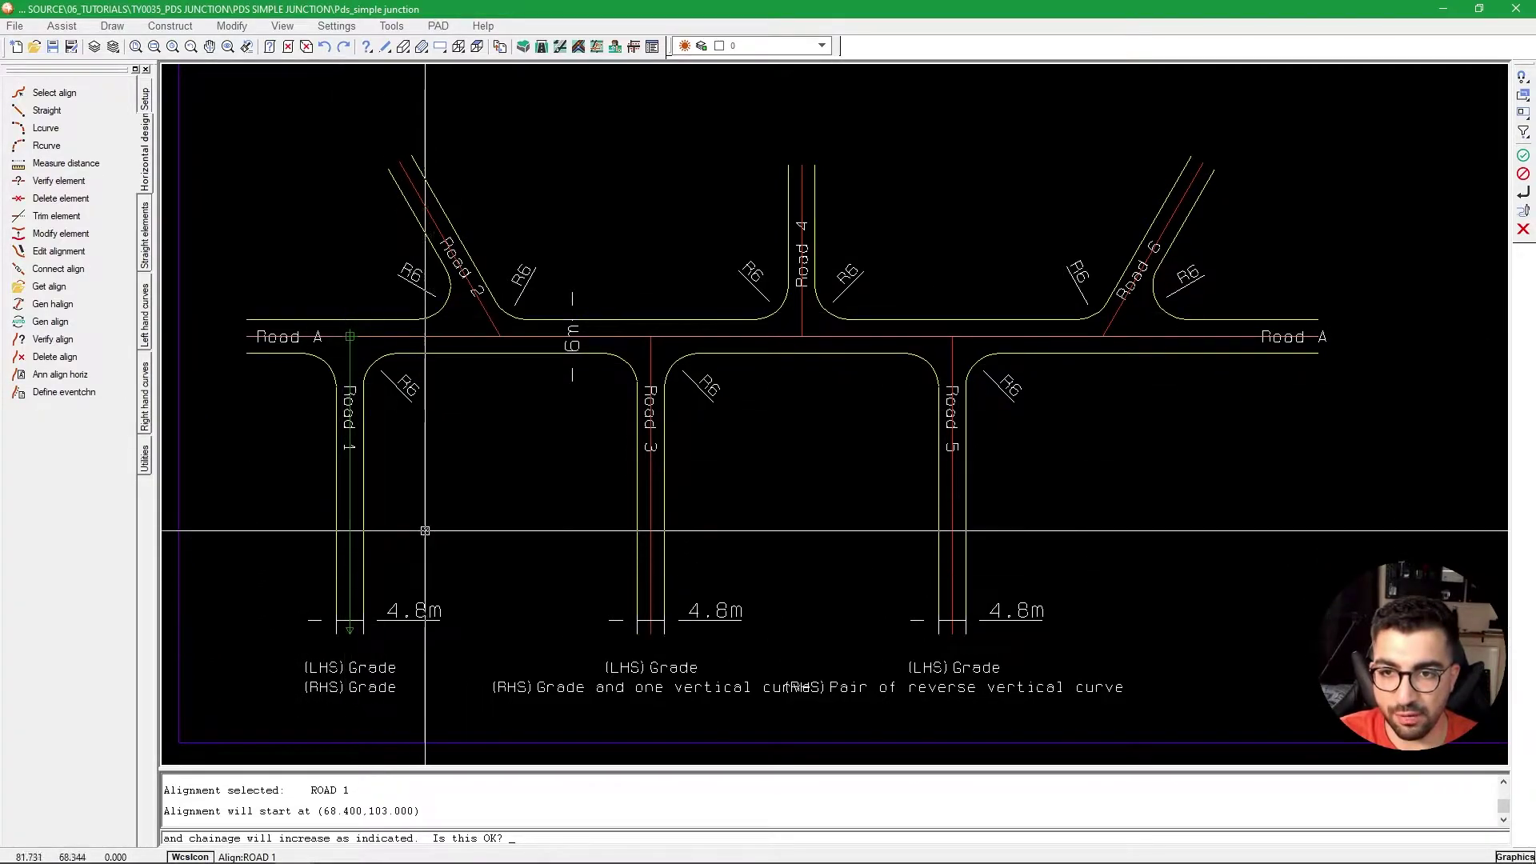
pyautogui.click(425, 462)
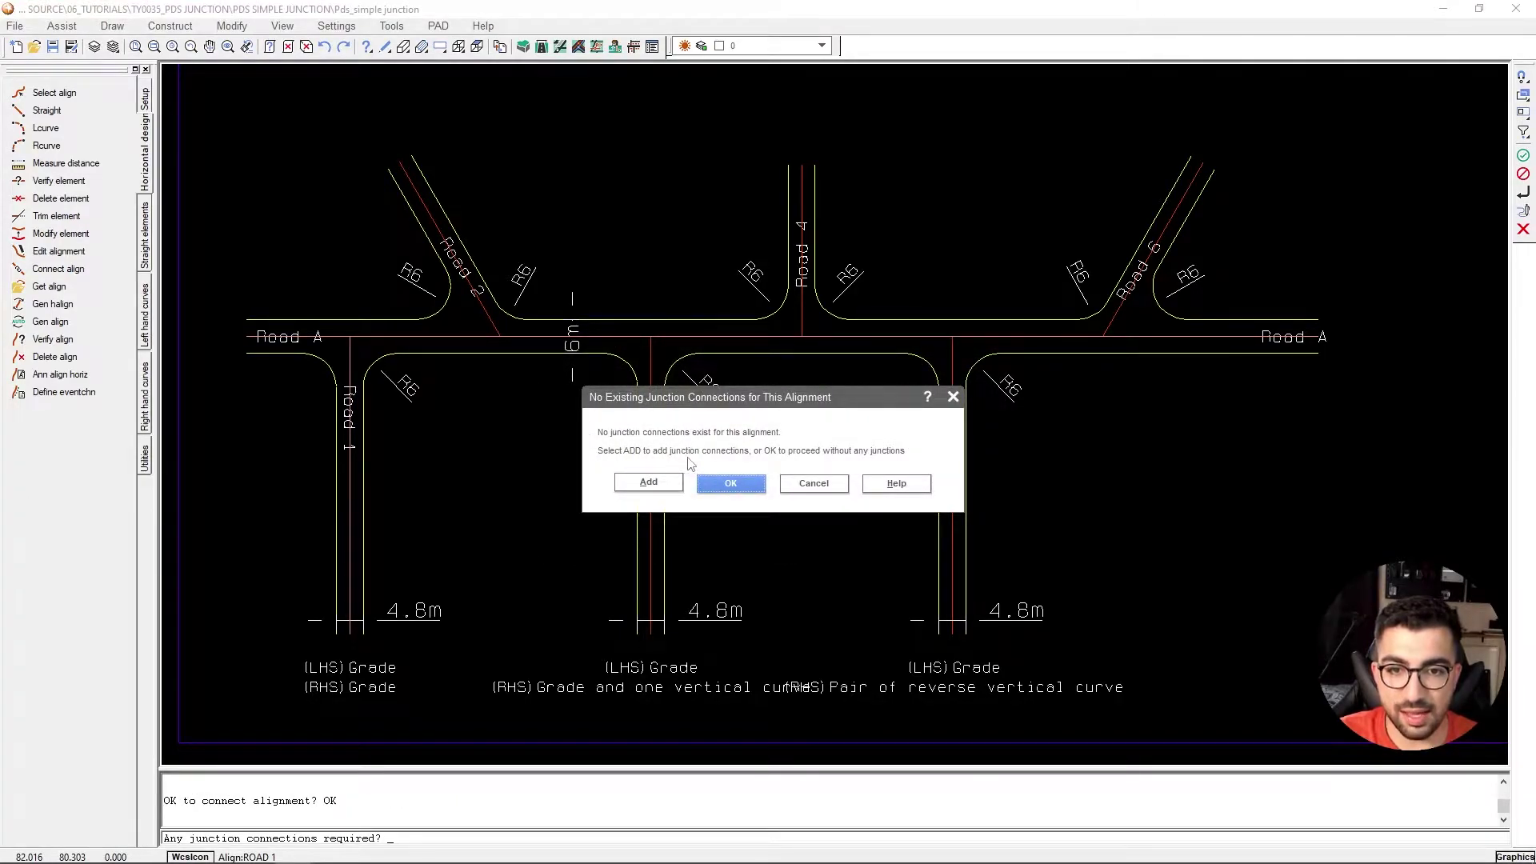
# Add a junction connection with Road A at the start of Road 1, keeping the trim to intersection enabled.
pyautogui.click(648, 482)
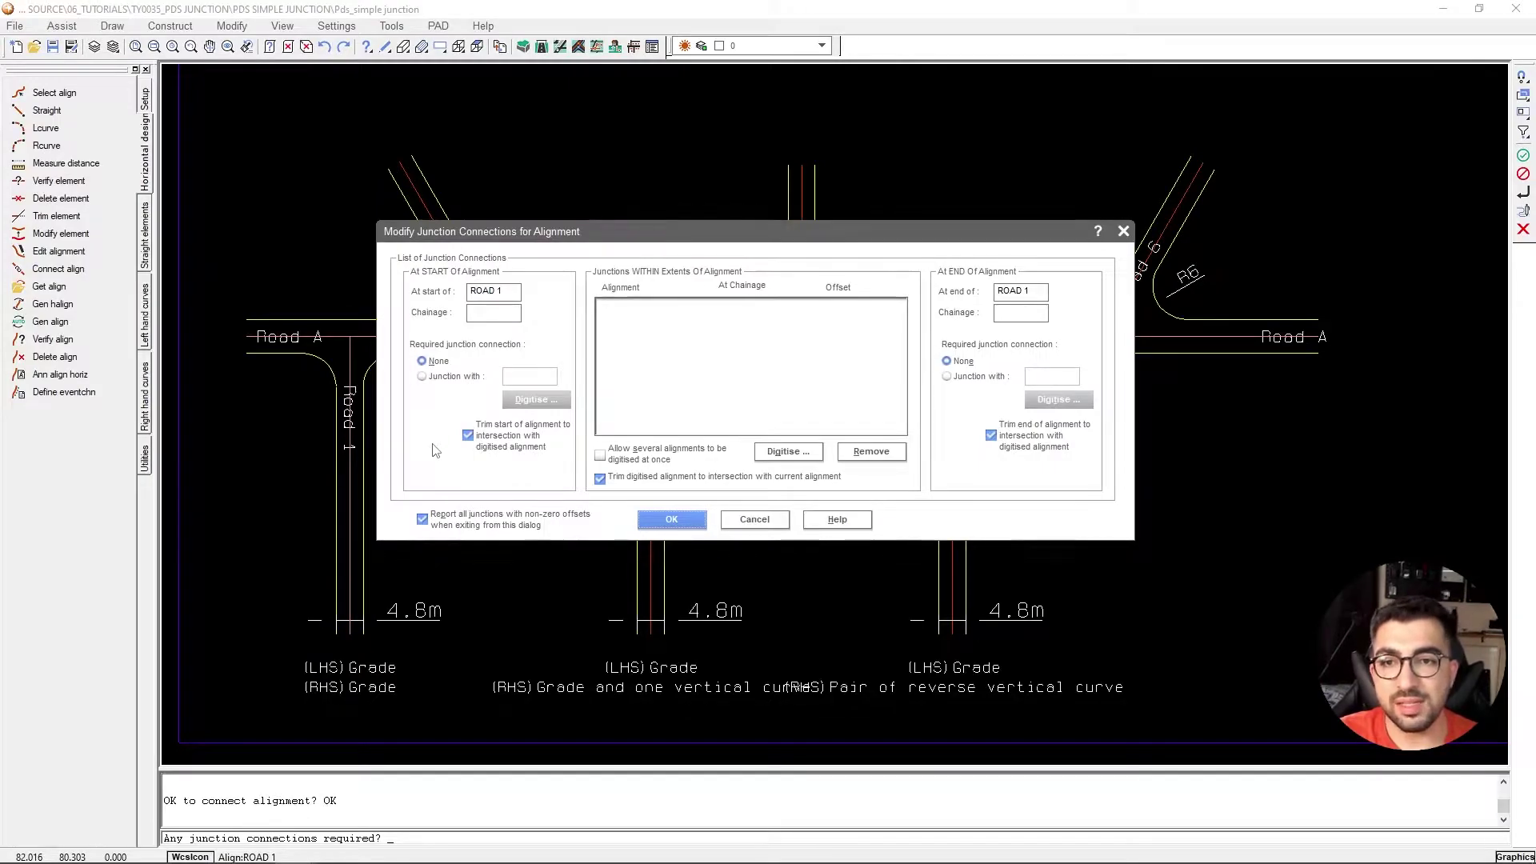
pyautogui.click(436, 377)
pyautogui.click(534, 400)
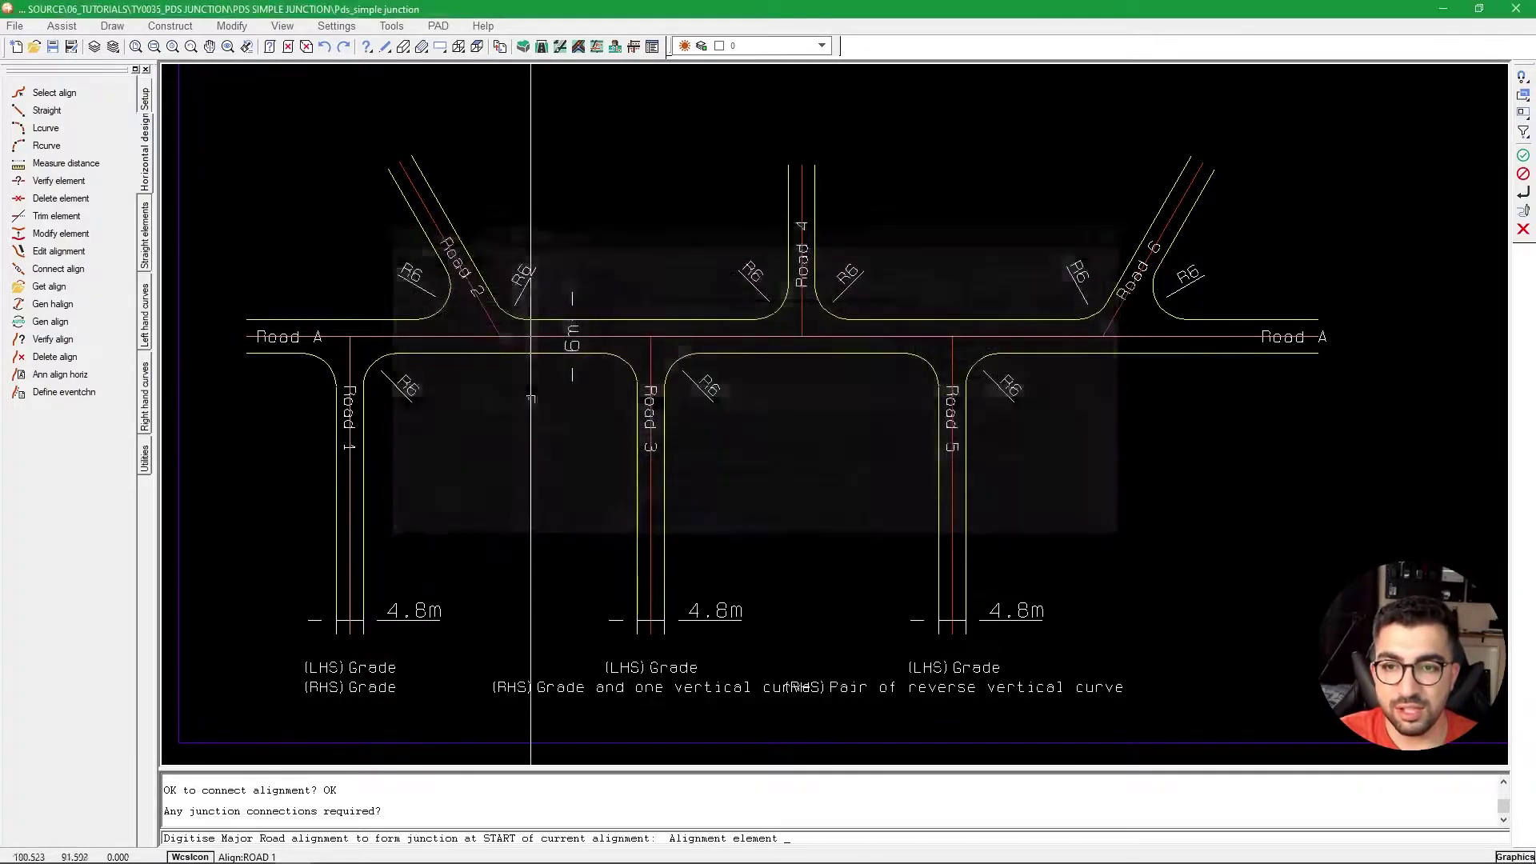
pyautogui.click(370, 334)
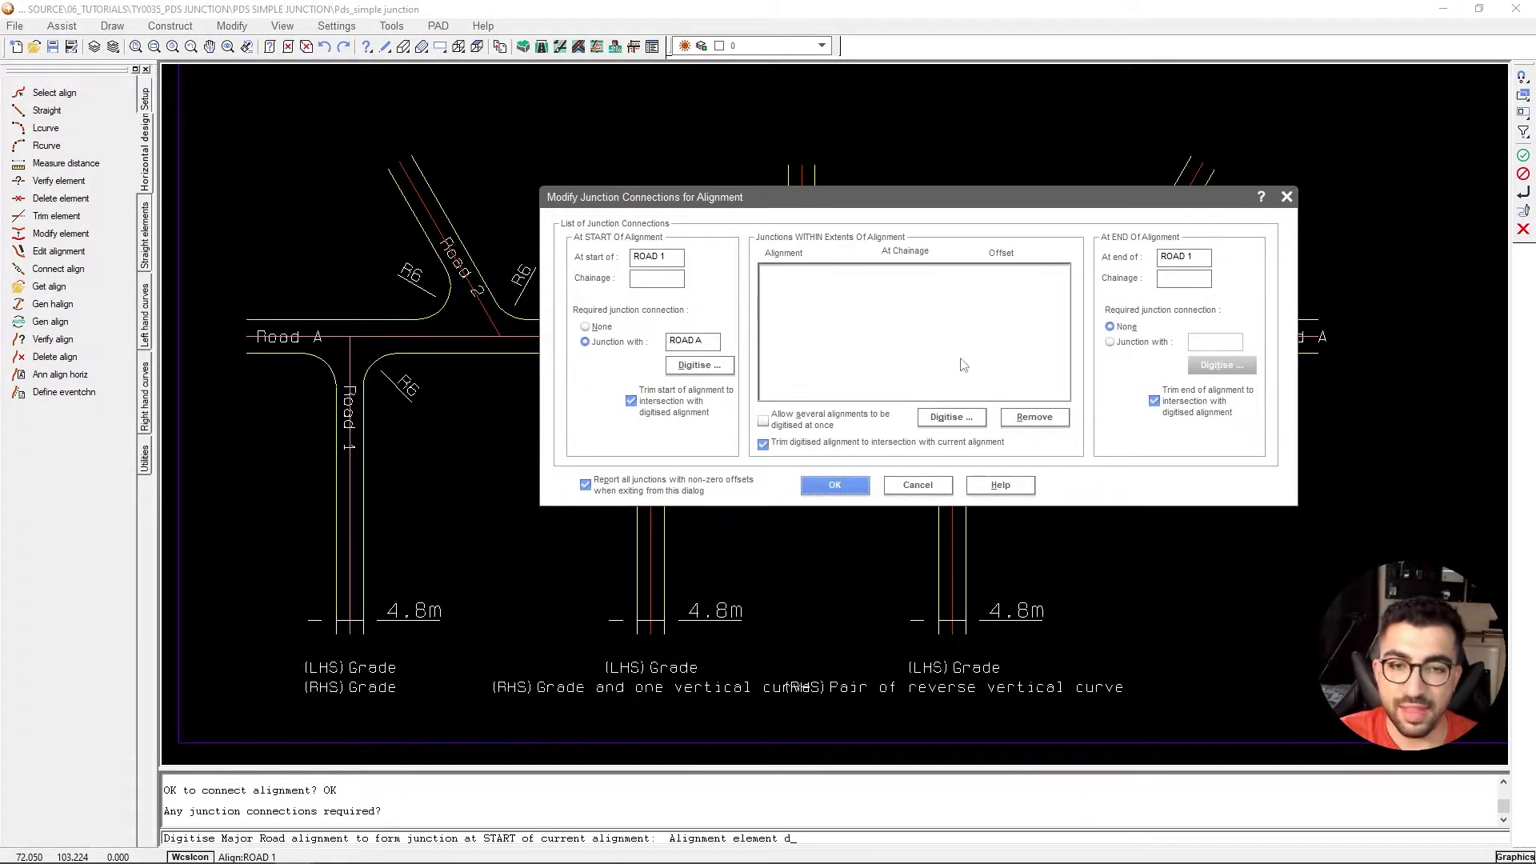
pyautogui.click(834, 486)
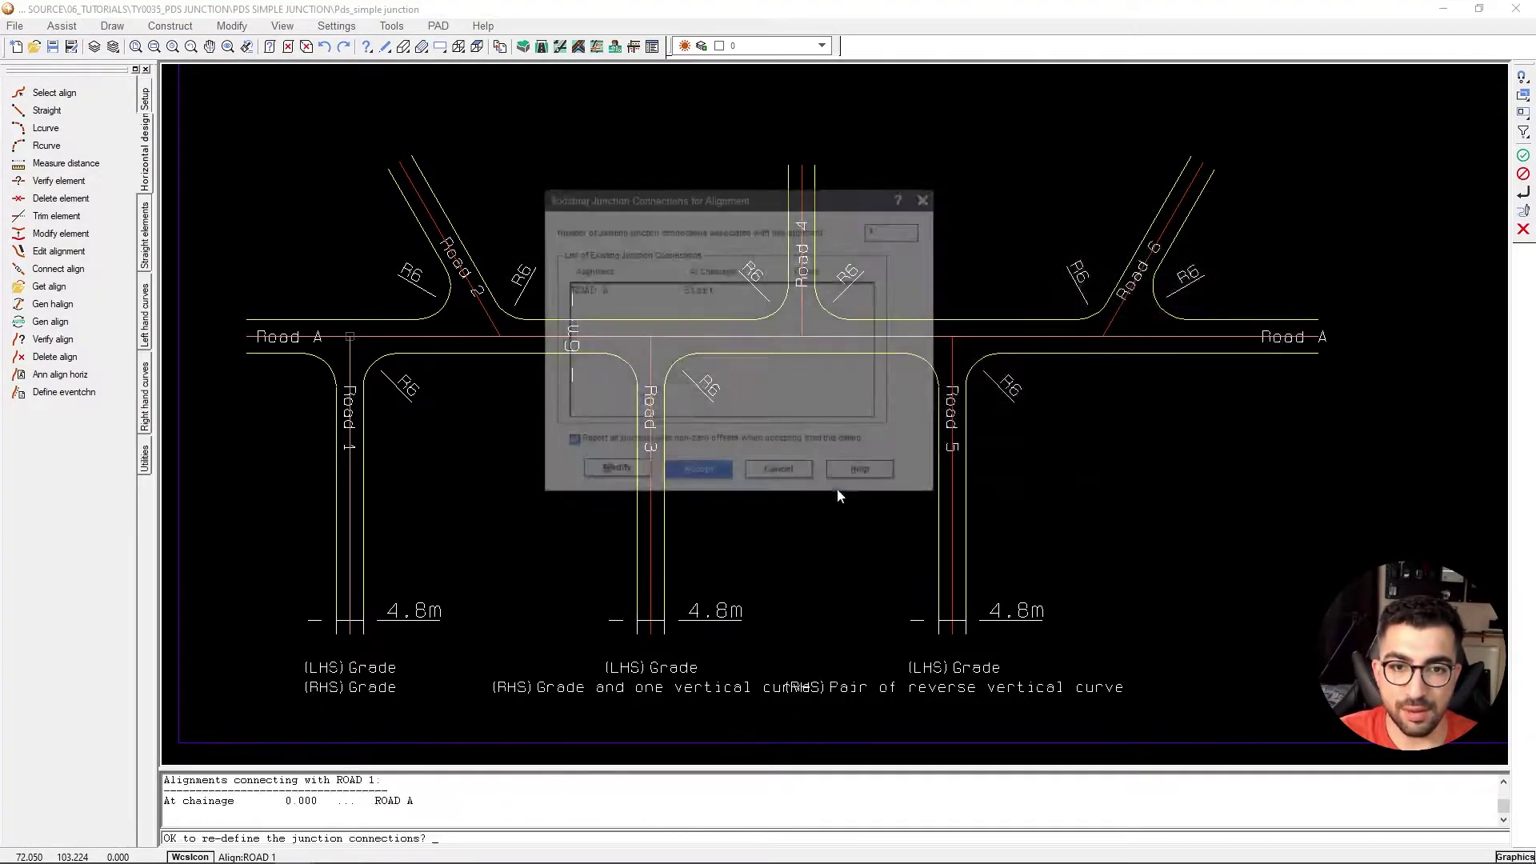
# Accept the Road 1 junction connection and file the alignment.
pyautogui.click(714, 476)
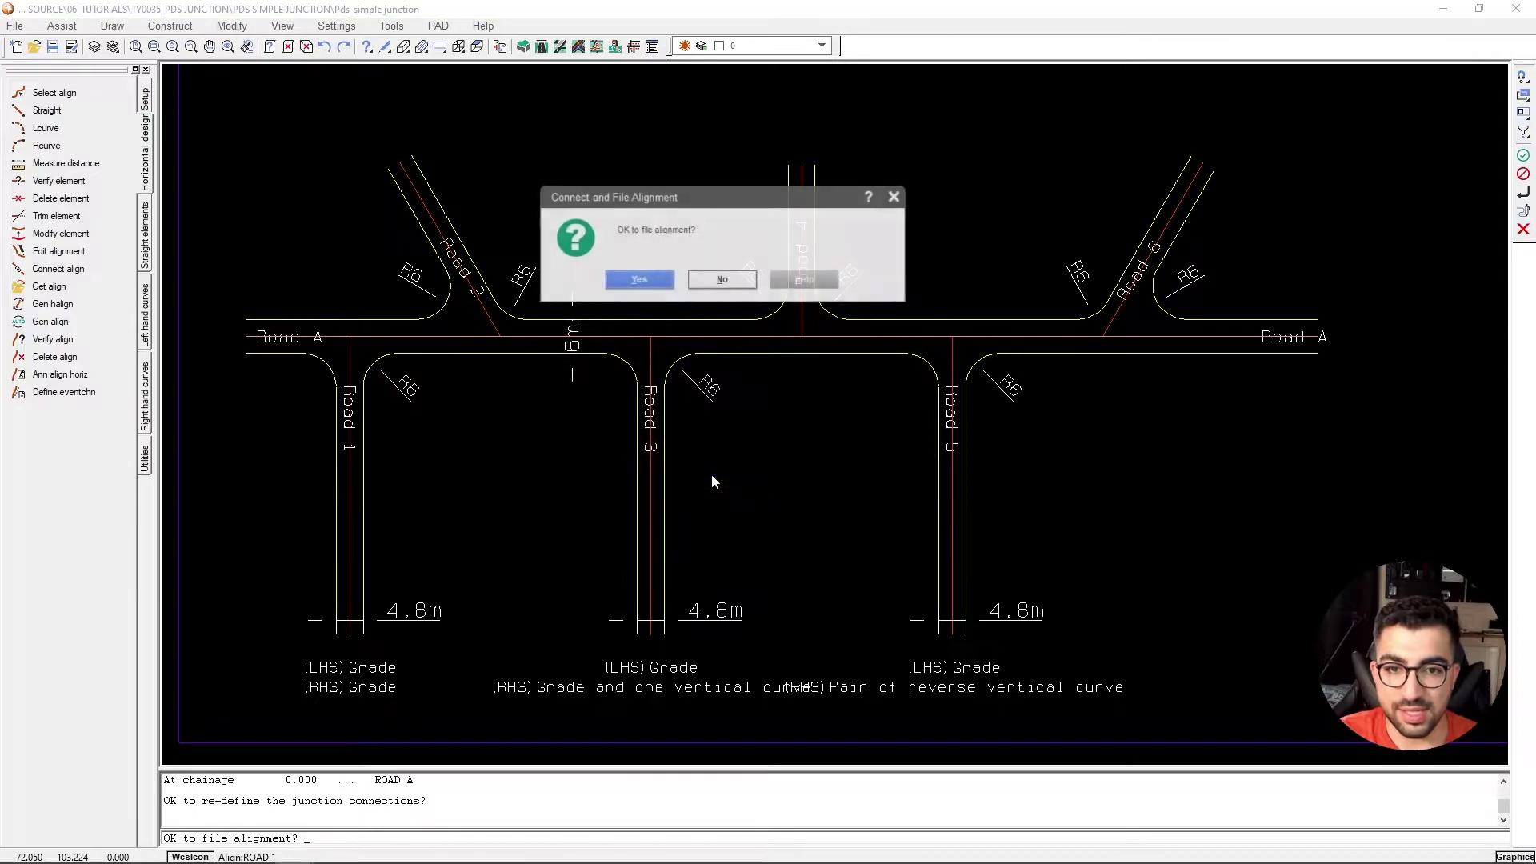
pyautogui.click(641, 279)
pyautogui.click(751, 543)
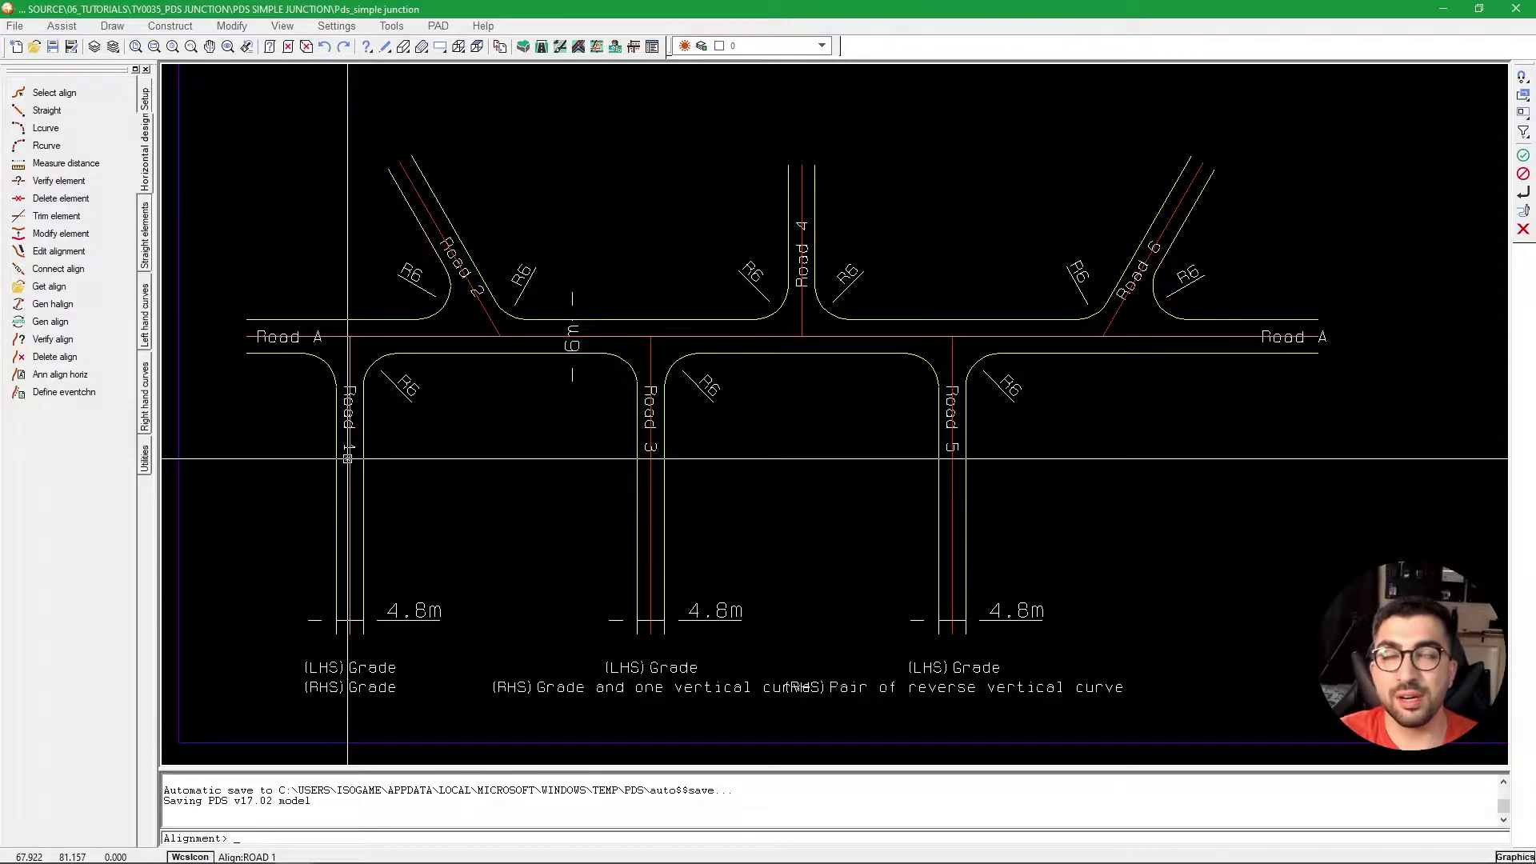
# Generate and connect the ROAD 2 horizontal alignment from its centre line, with start chainage 0 at the Road A end.
pyautogui.click(49, 304)
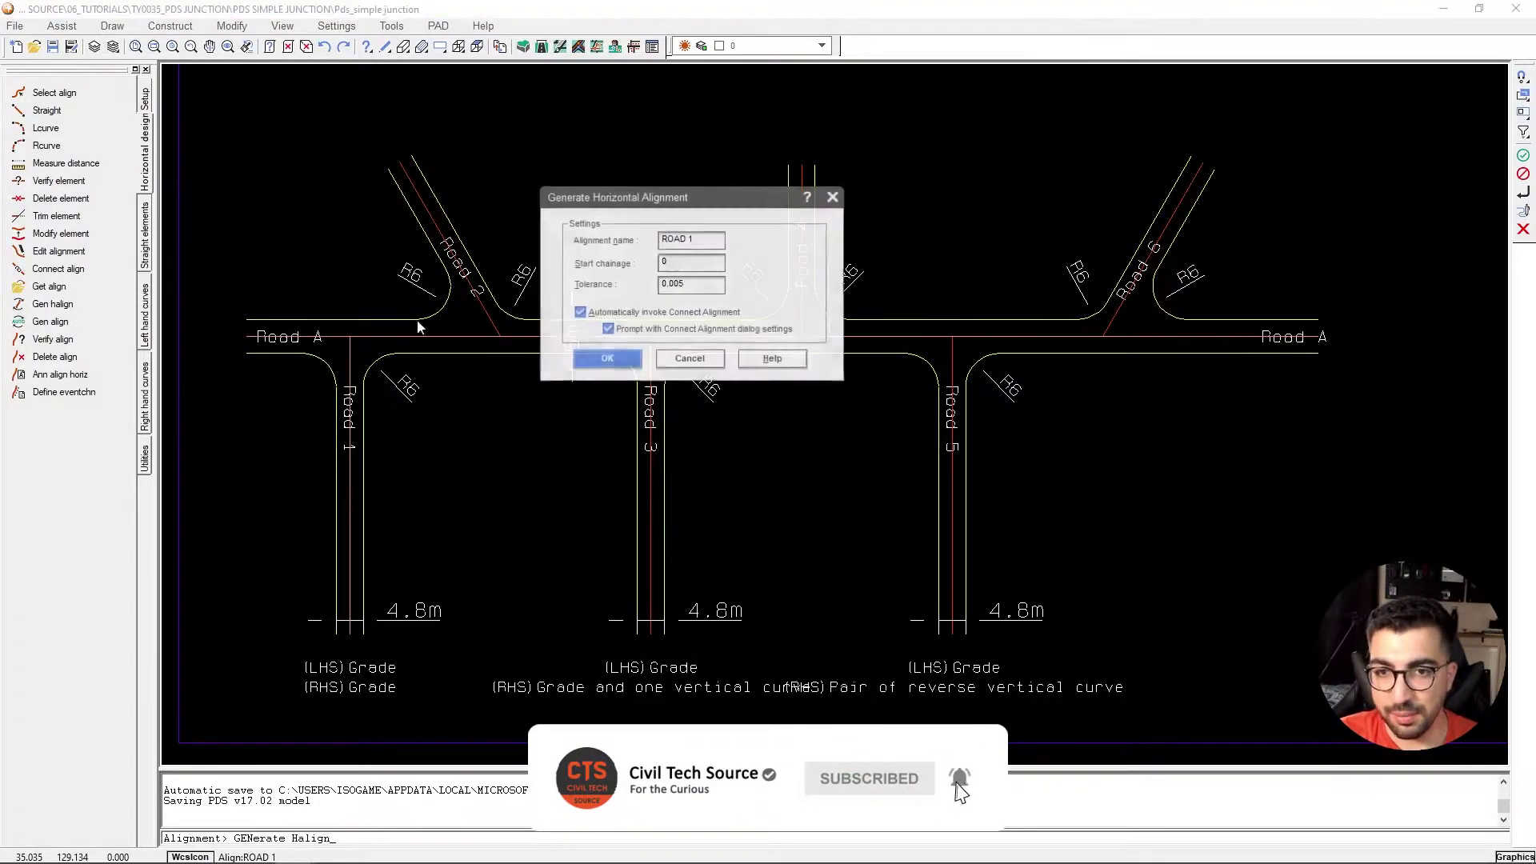
pyautogui.press('BackSpace')
pyautogui.write('2')
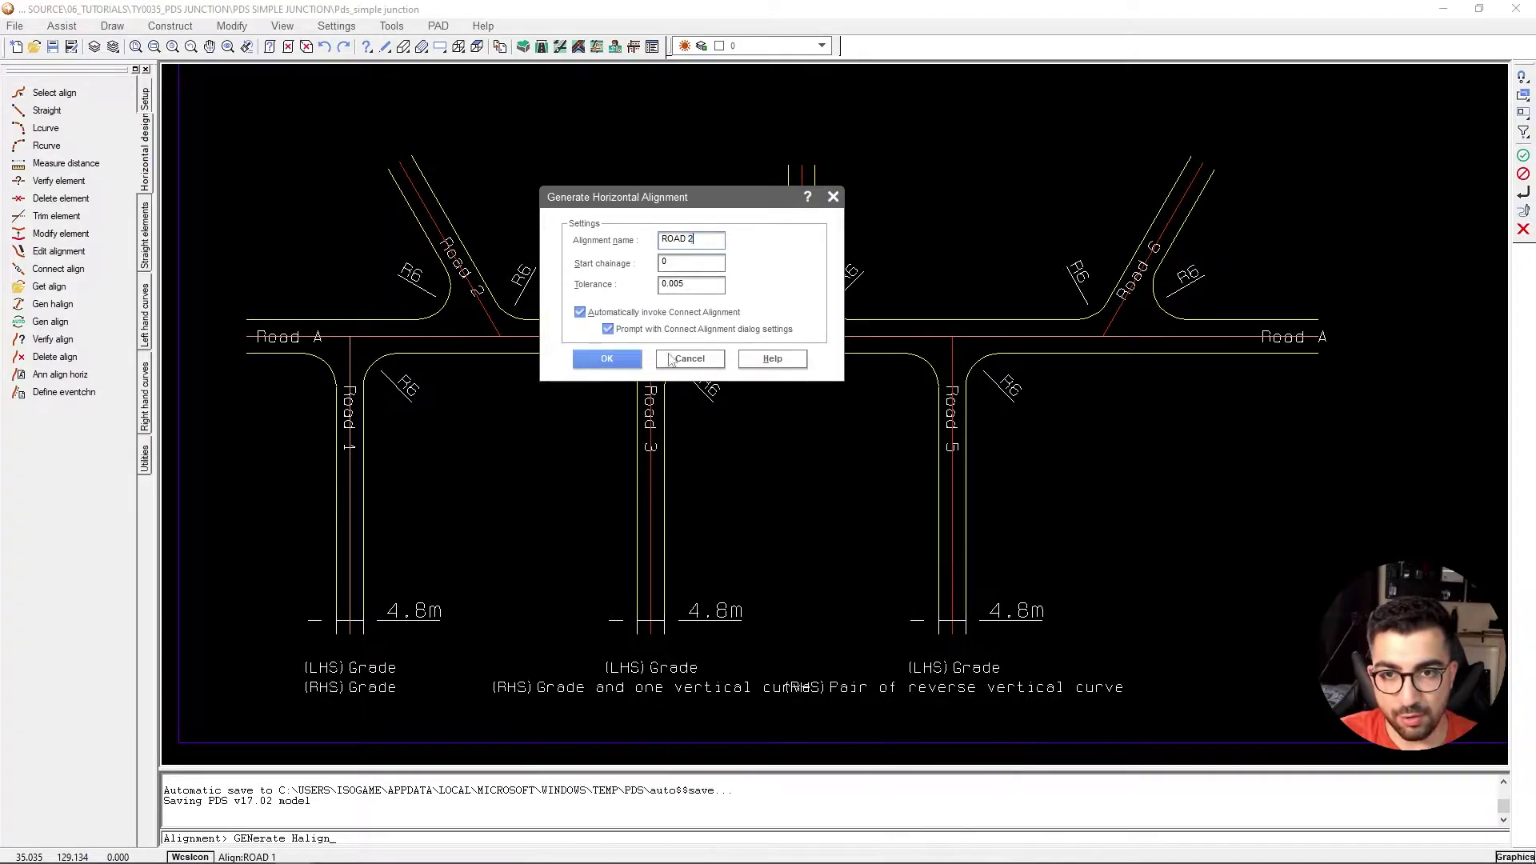
pyautogui.click(639, 359)
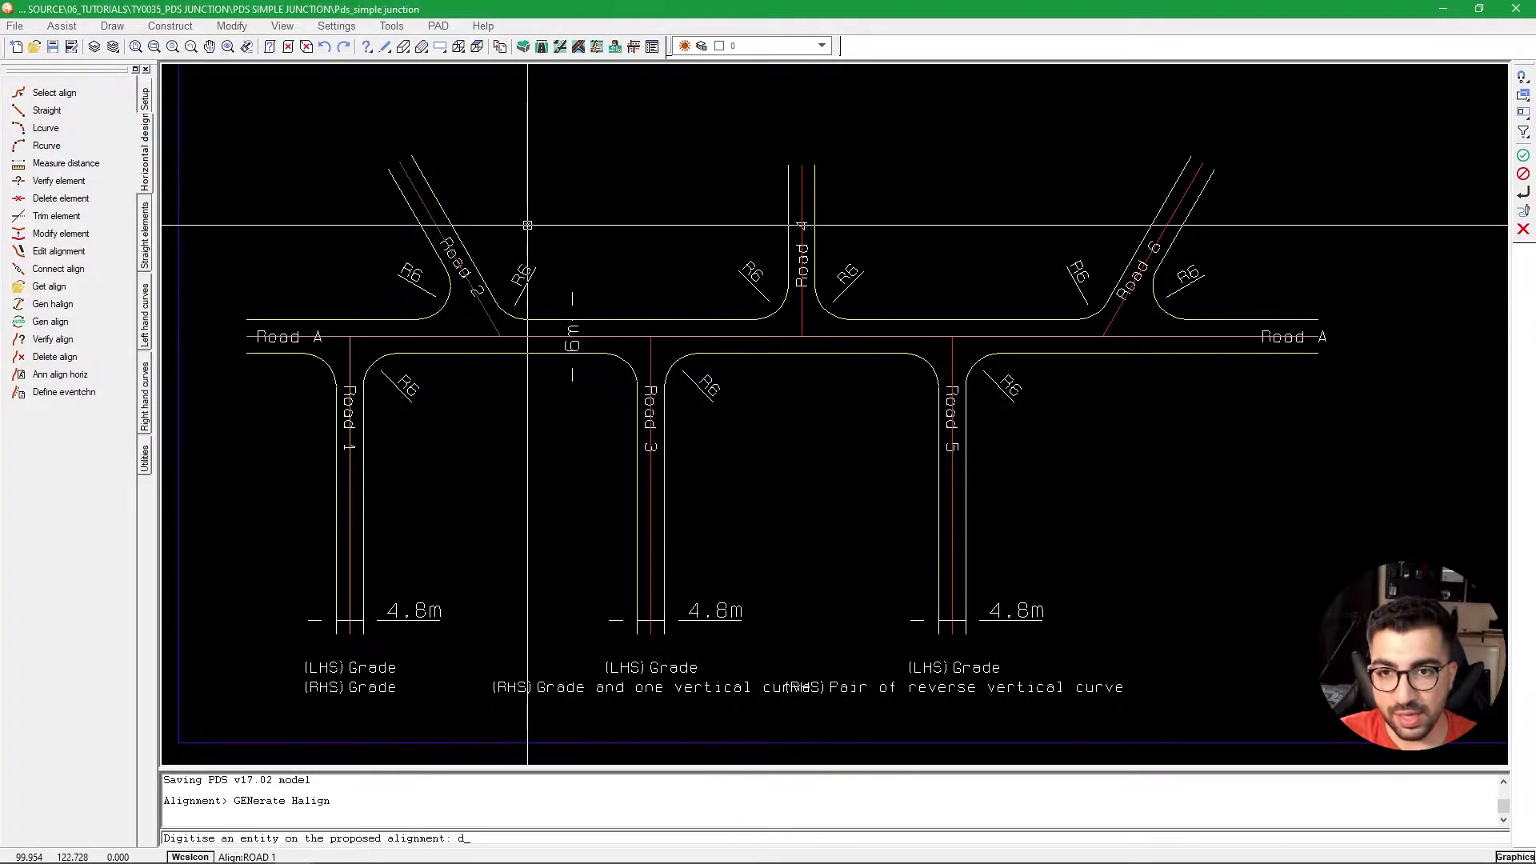
pyautogui.click(521, 329)
pyautogui.click(607, 340)
pyautogui.click(771, 391)
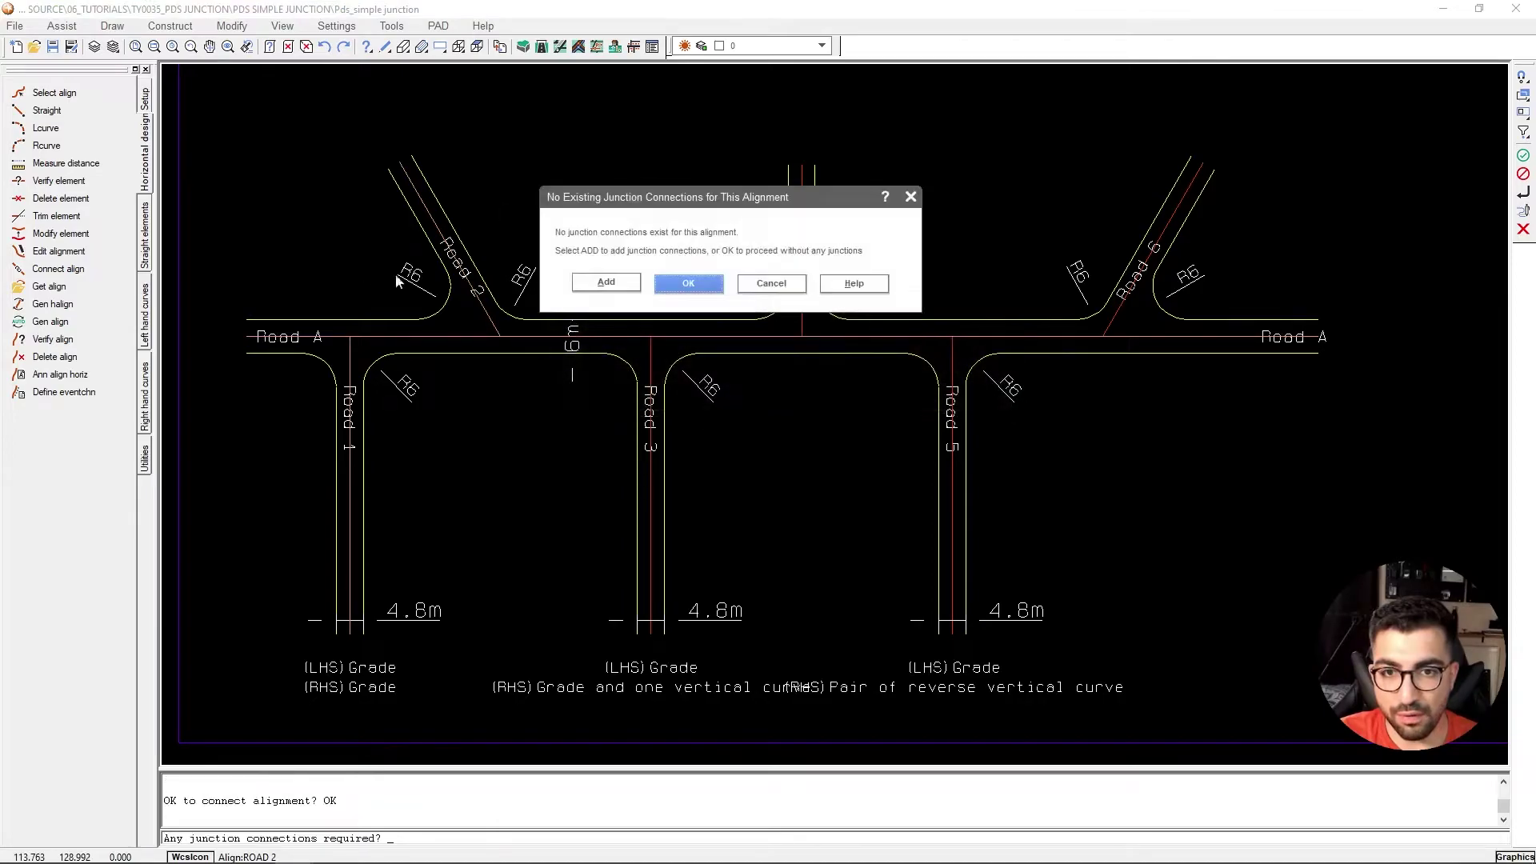
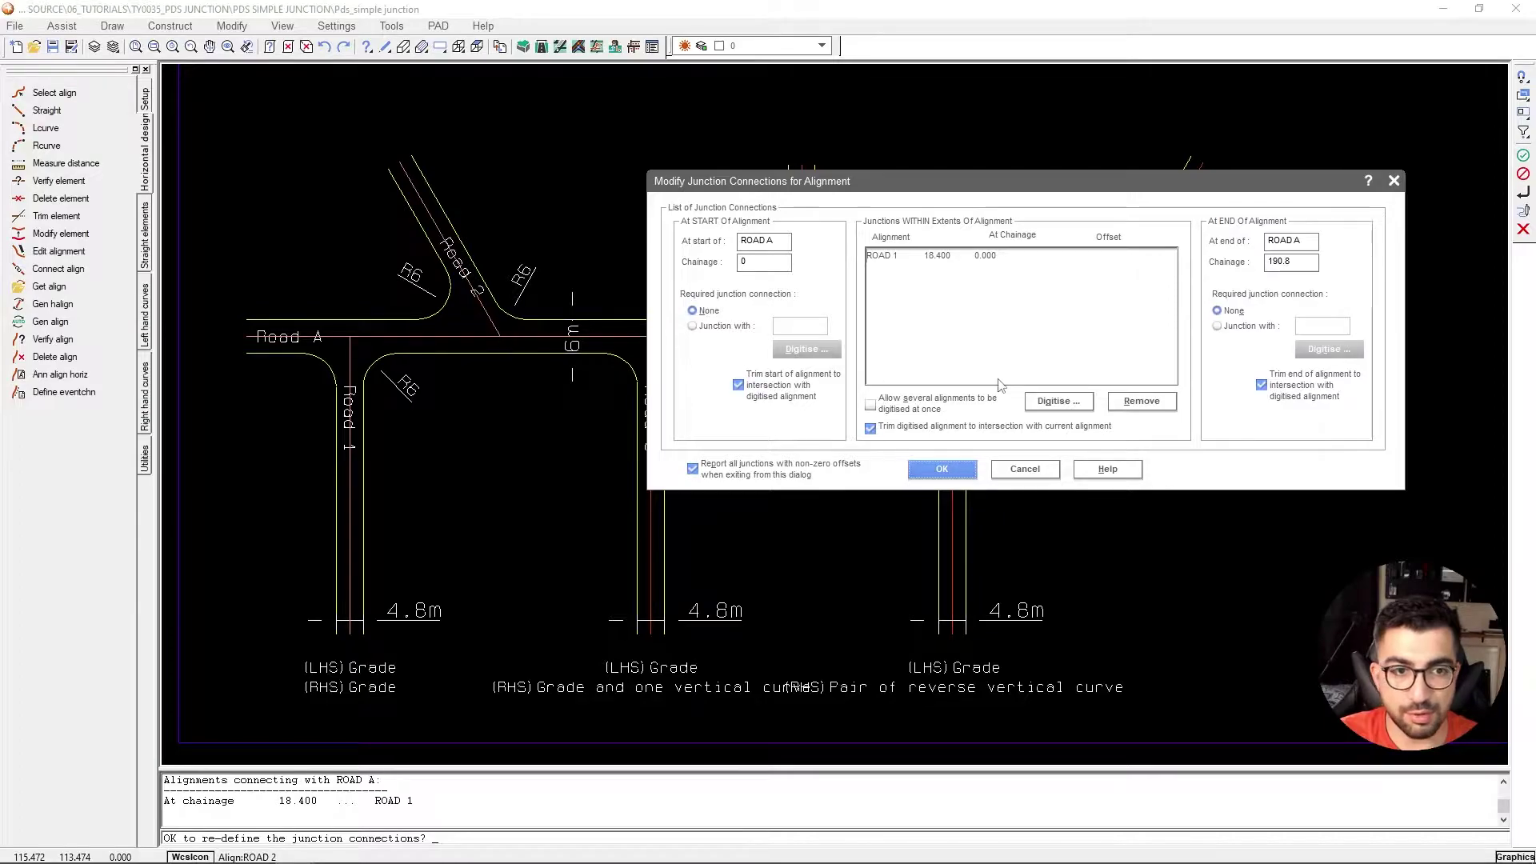
# Add Road 2 as a junction within the extents of Road A, and accept the junction connections.
pyautogui.click(1079, 402)
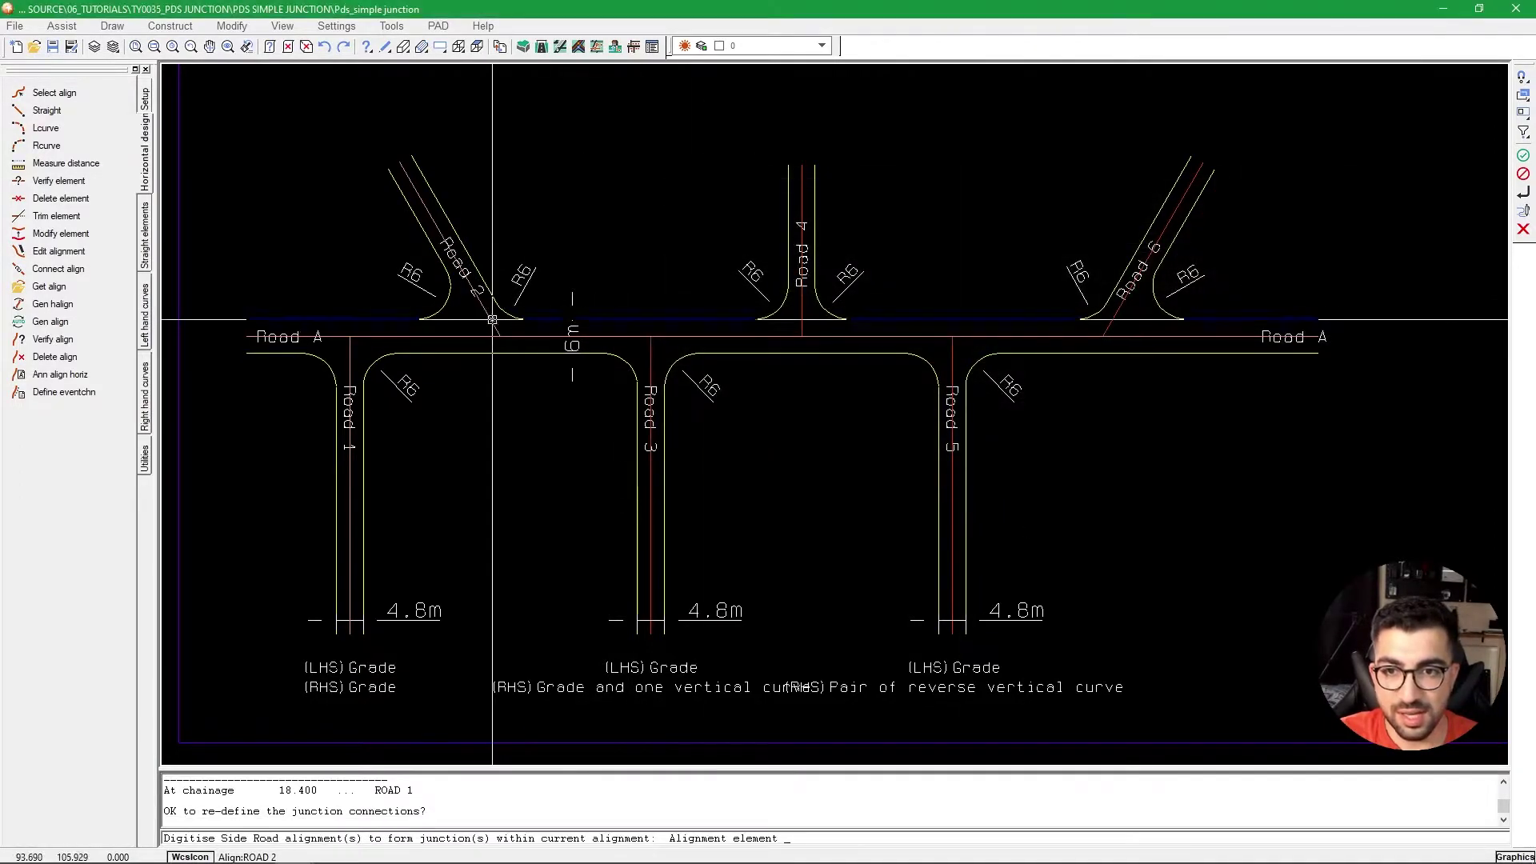
pyautogui.click(490, 331)
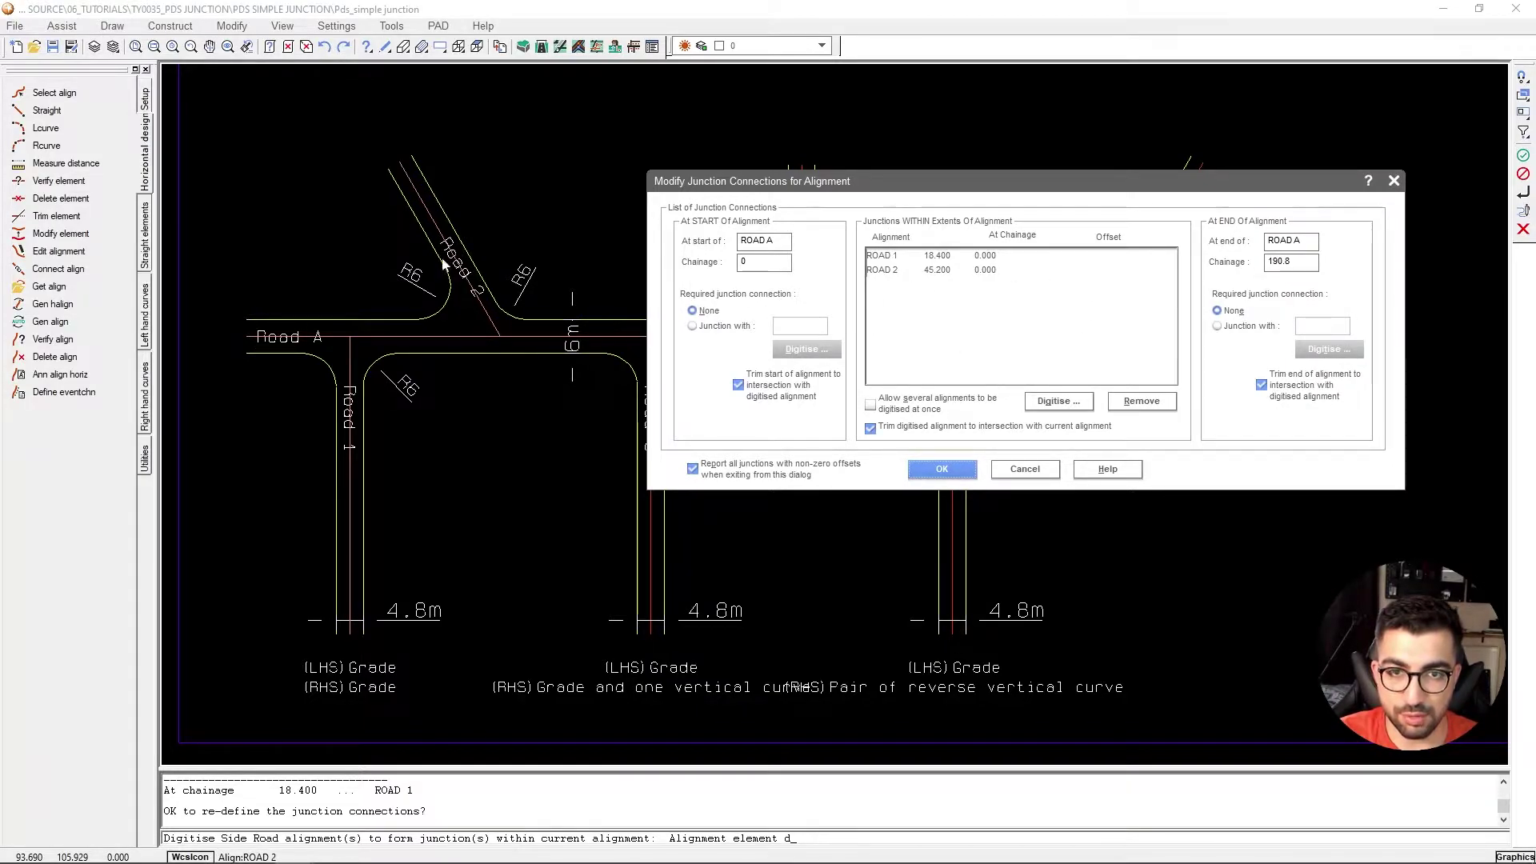
pyautogui.click(973, 470)
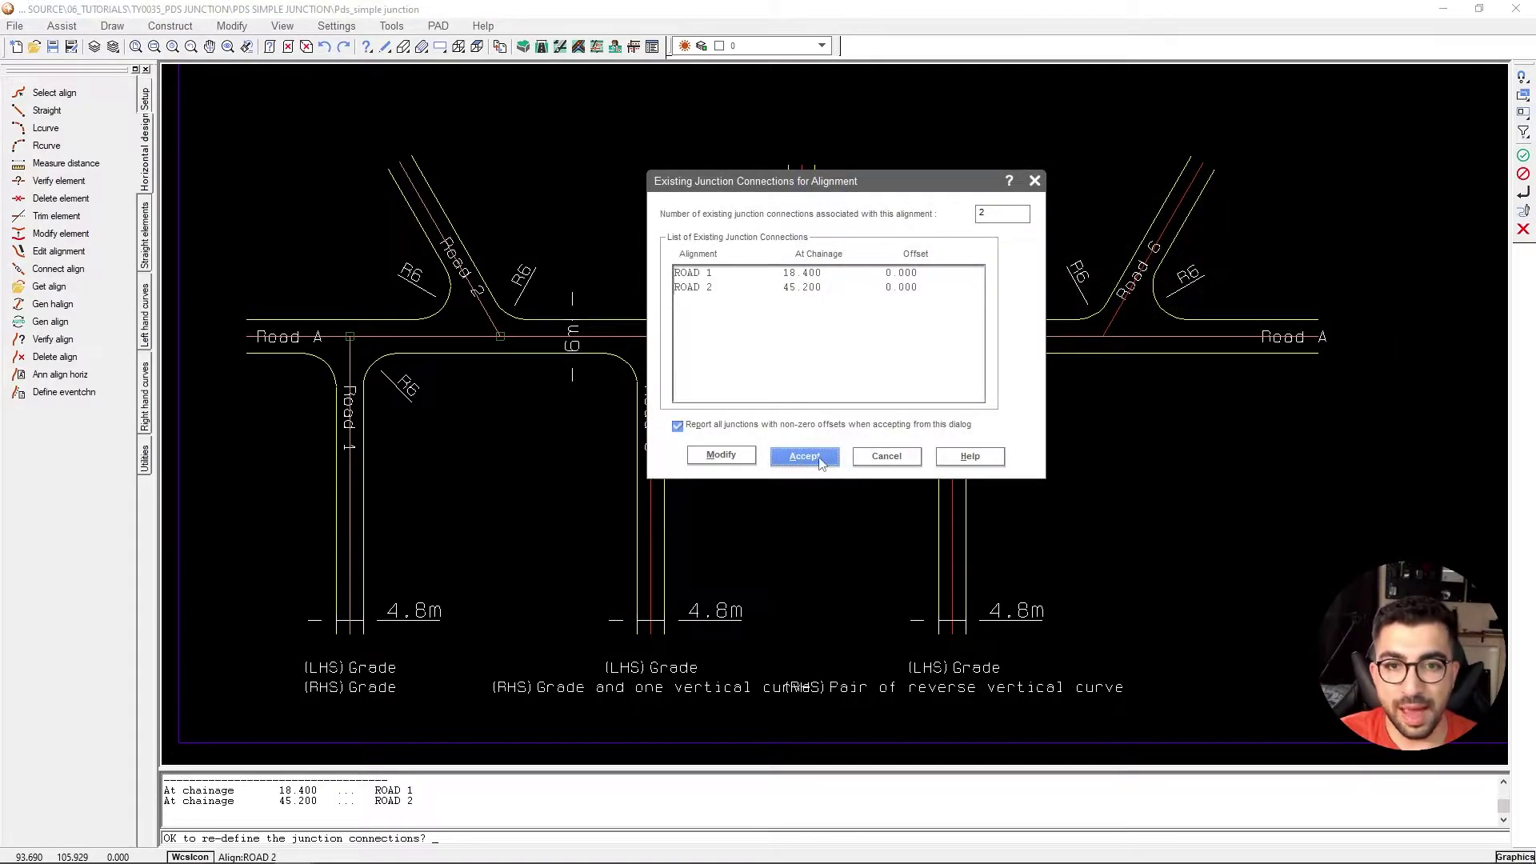
pyautogui.click(804, 455)
pyautogui.click(746, 264)
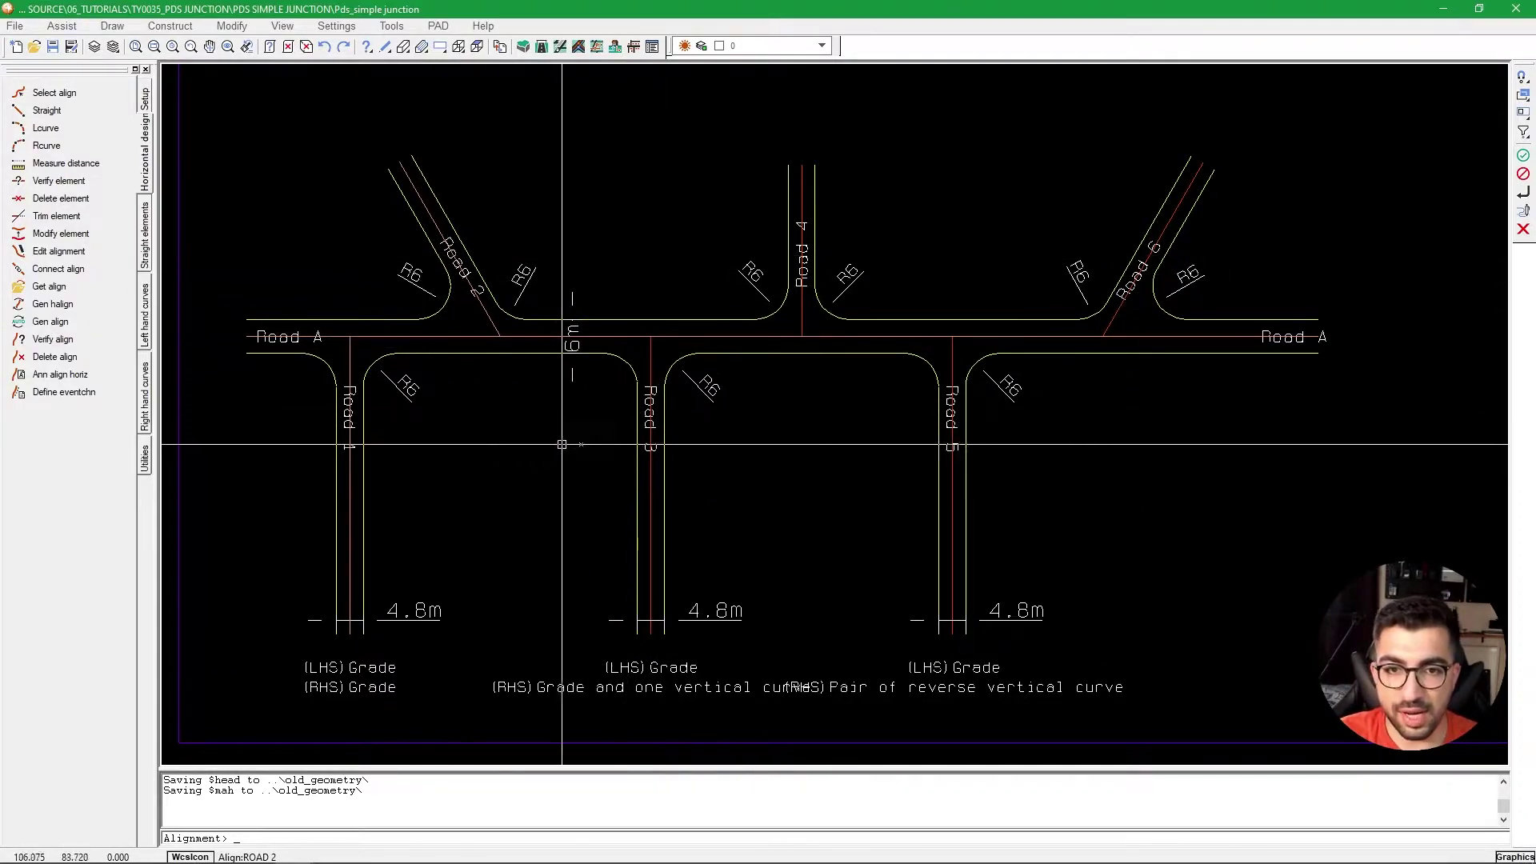
# Generate and connect the ROAD 3 horizontal alignment from its centre line, with start chainage 0 and tolerance 0.005.
pyautogui.click(22, 307)
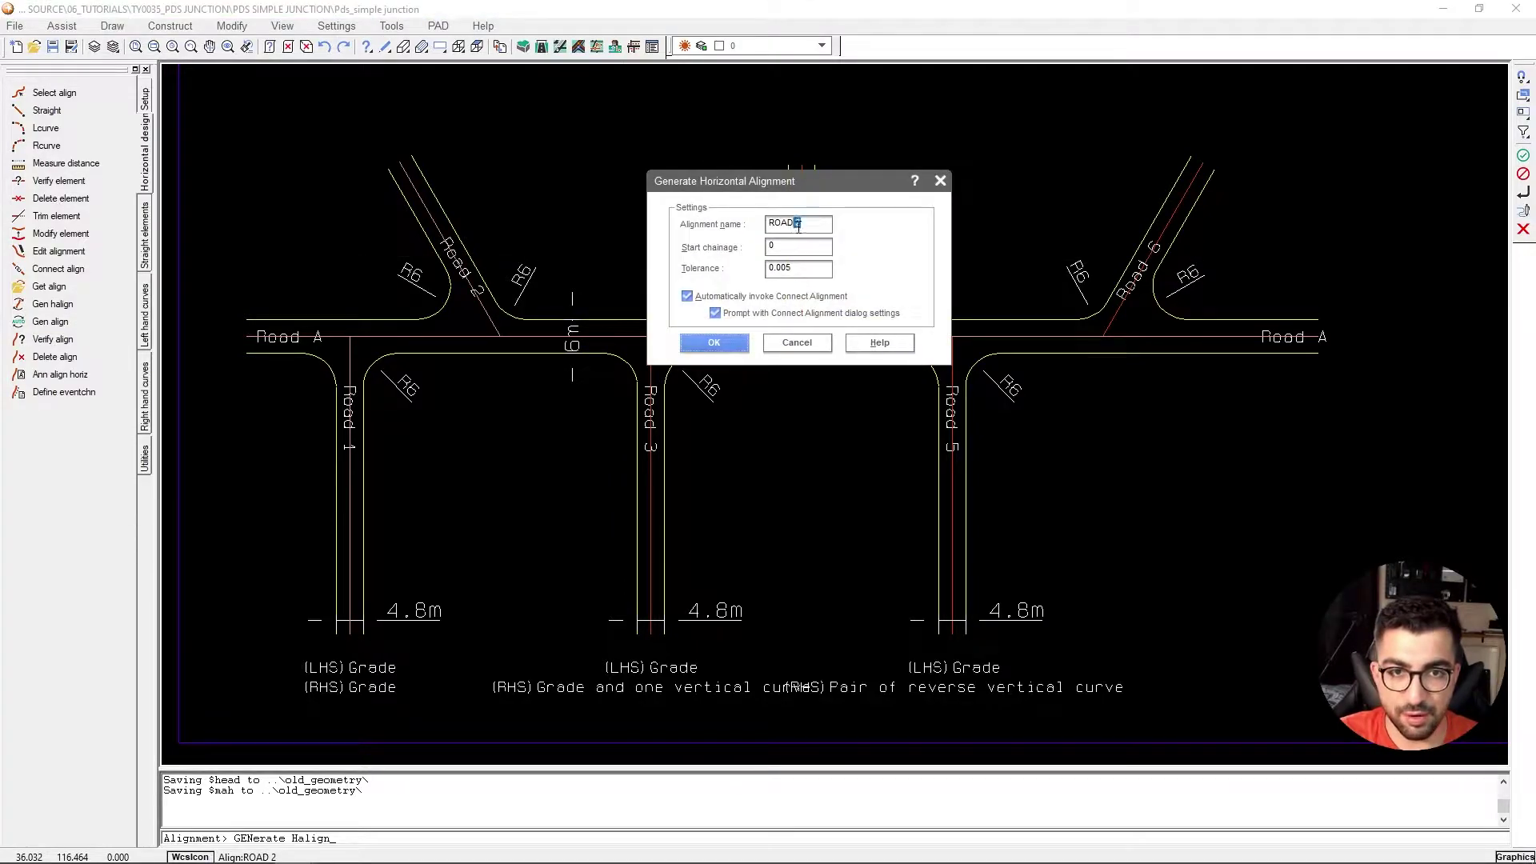
pyautogui.click(713, 343)
pyautogui.click(651, 452)
pyautogui.press('Return')
pyautogui.click(876, 376)
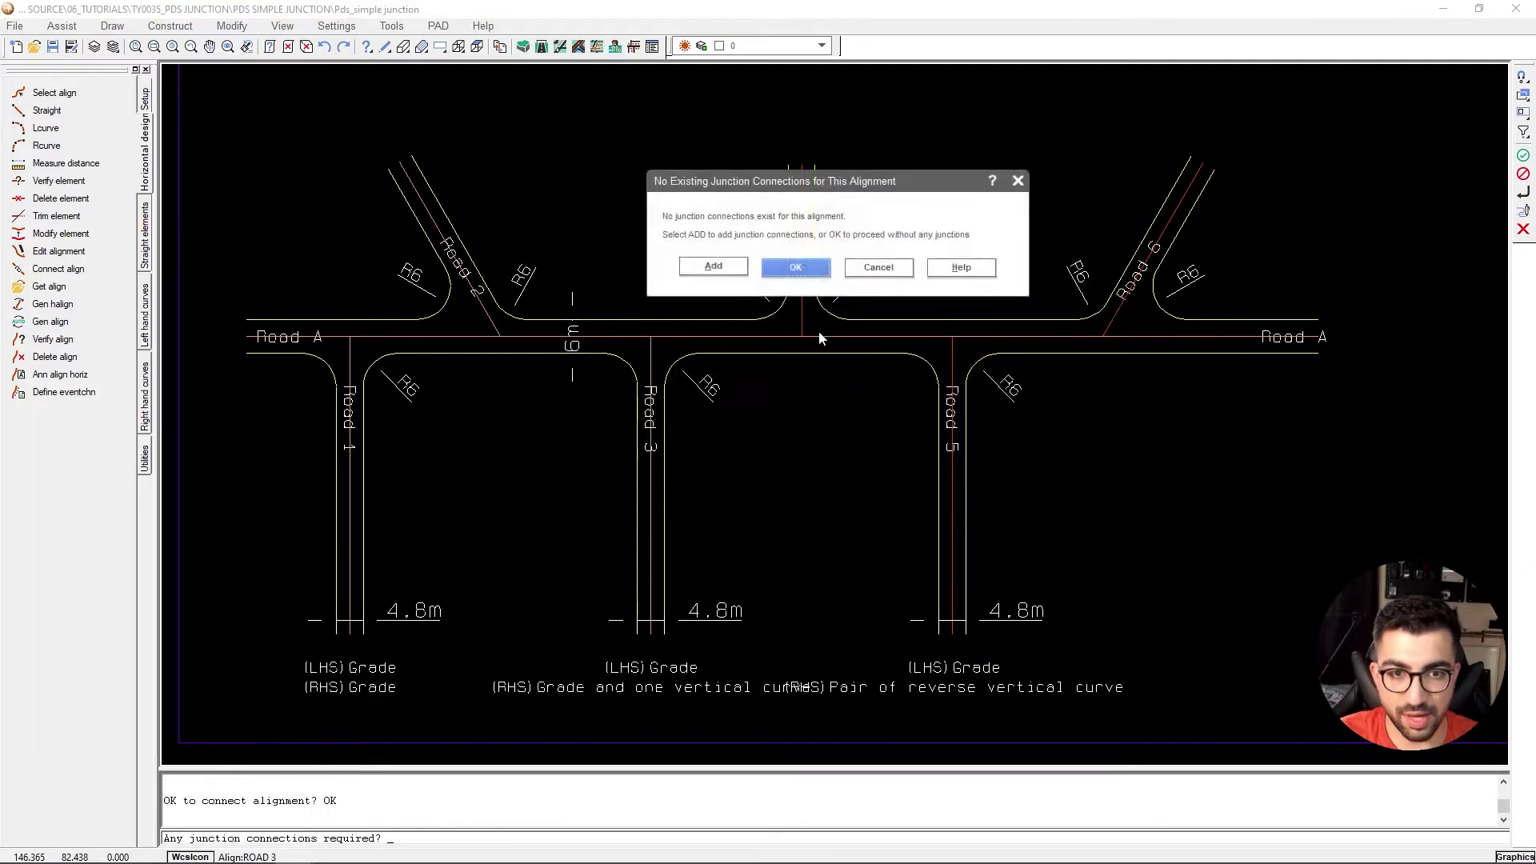
# Add a junction connection with Road A at the start of Road 3, keeping the trim to intersection, and file the alignment.
pyautogui.click(732, 264)
pyautogui.click(722, 328)
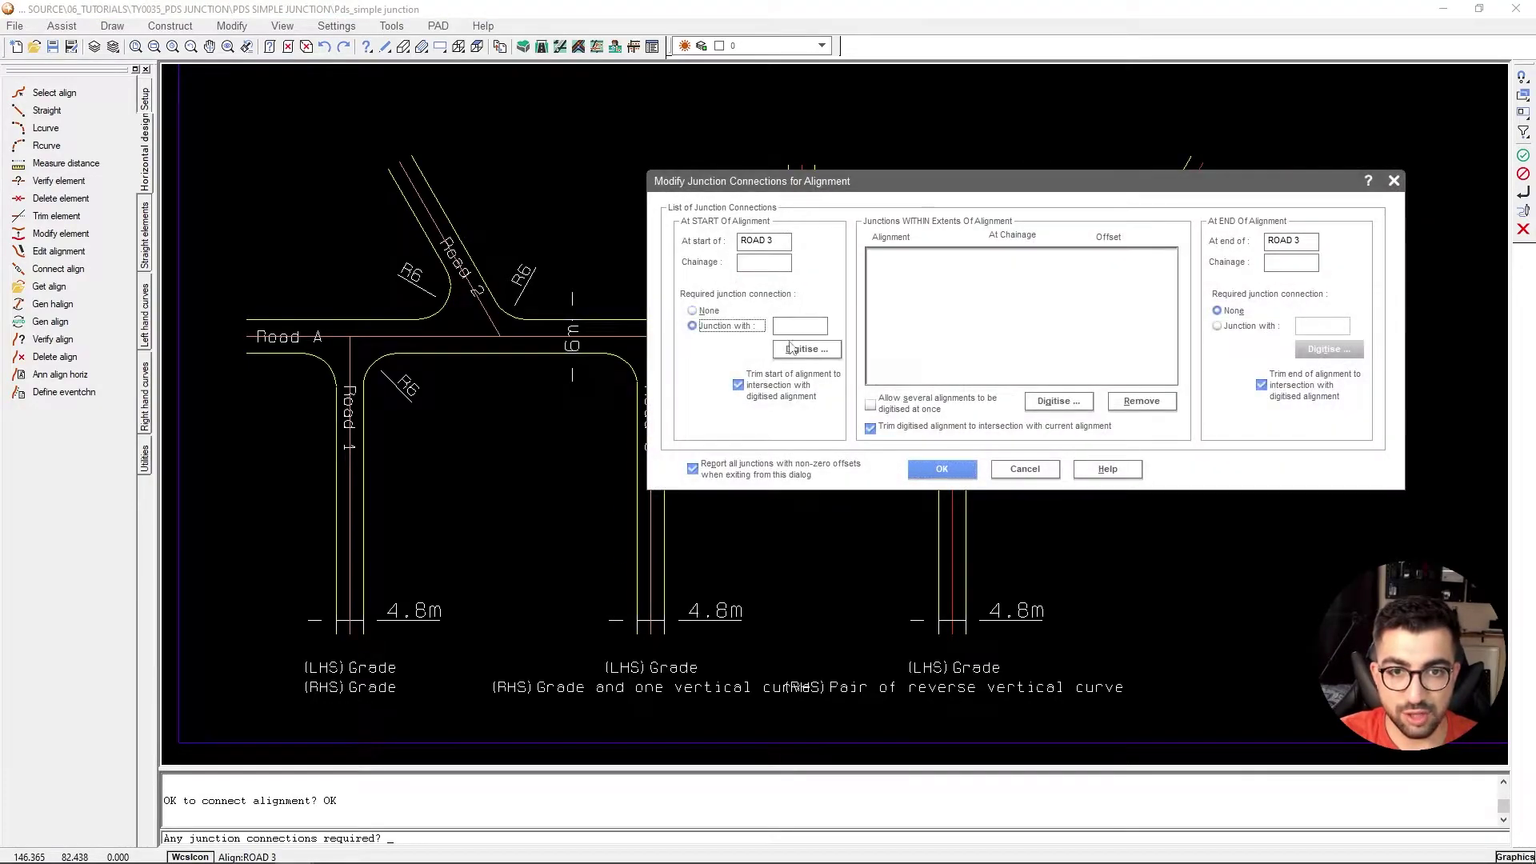
pyautogui.click(806, 349)
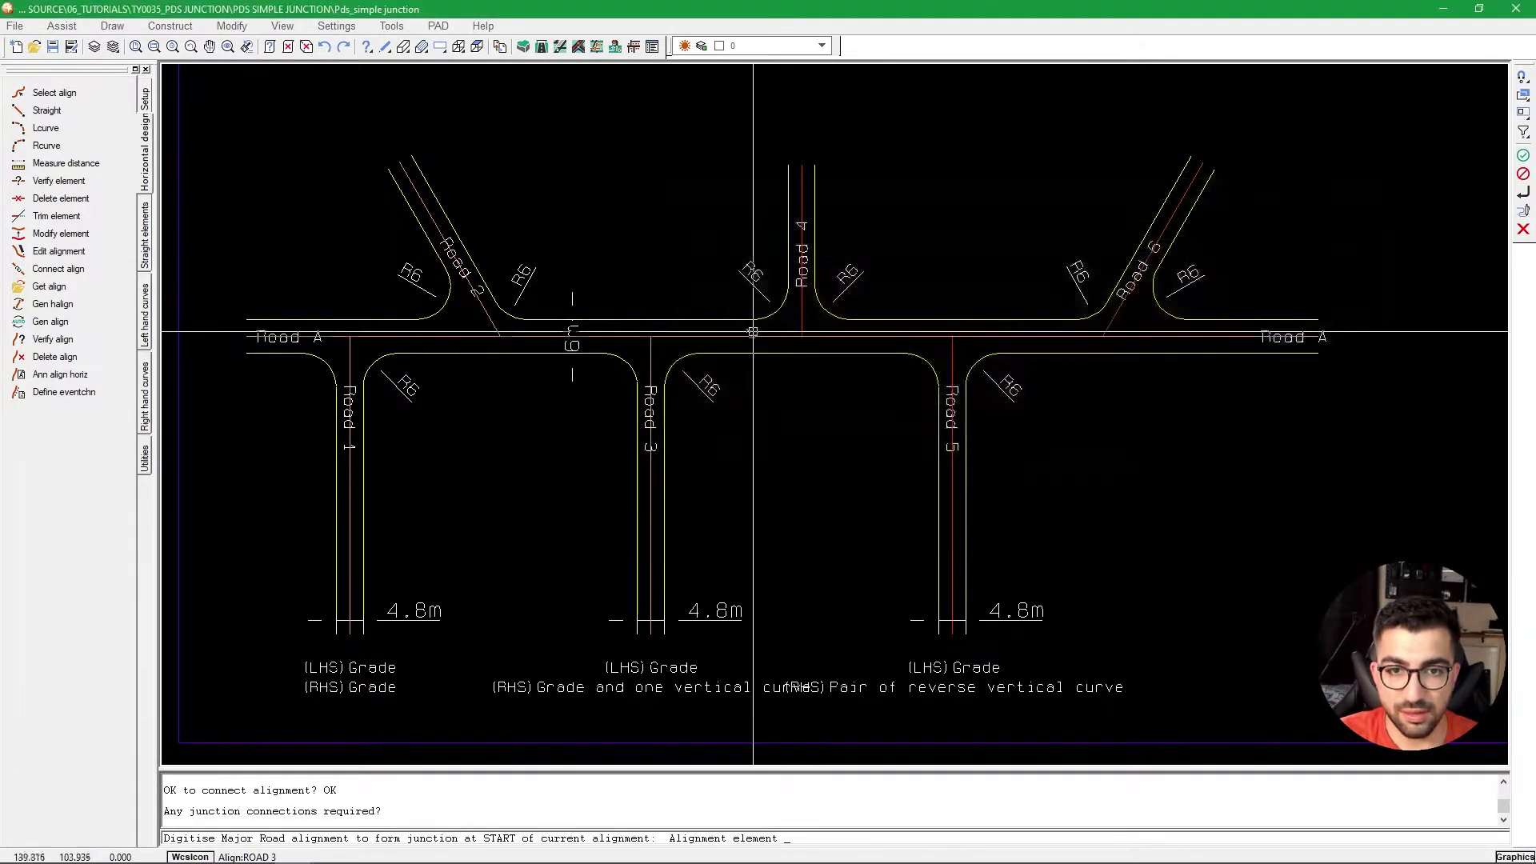
pyautogui.click(767, 332)
pyautogui.click(941, 469)
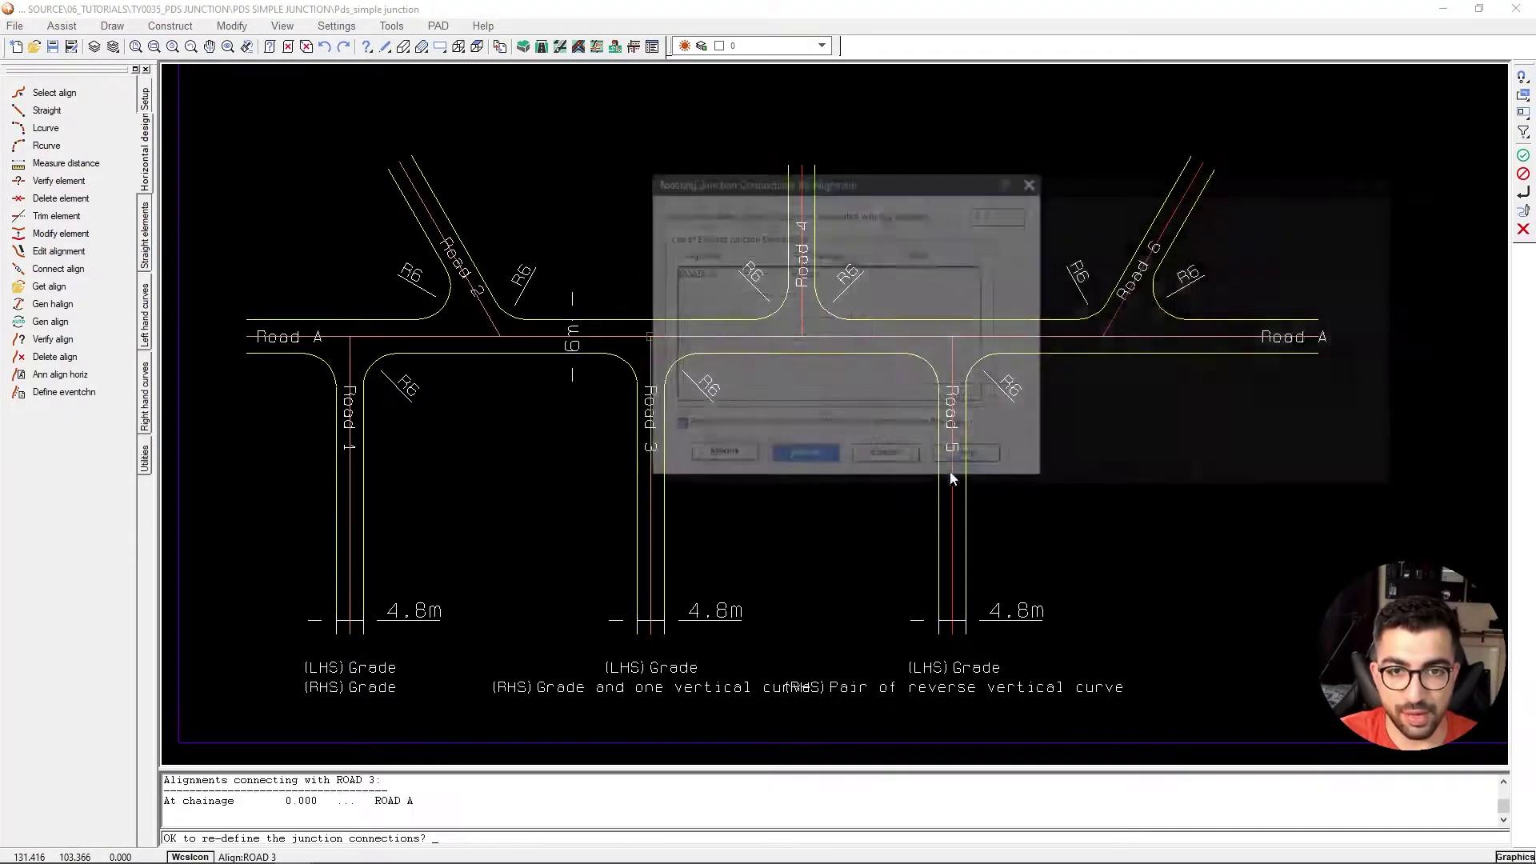
pyautogui.click(796, 448)
pyautogui.click(747, 264)
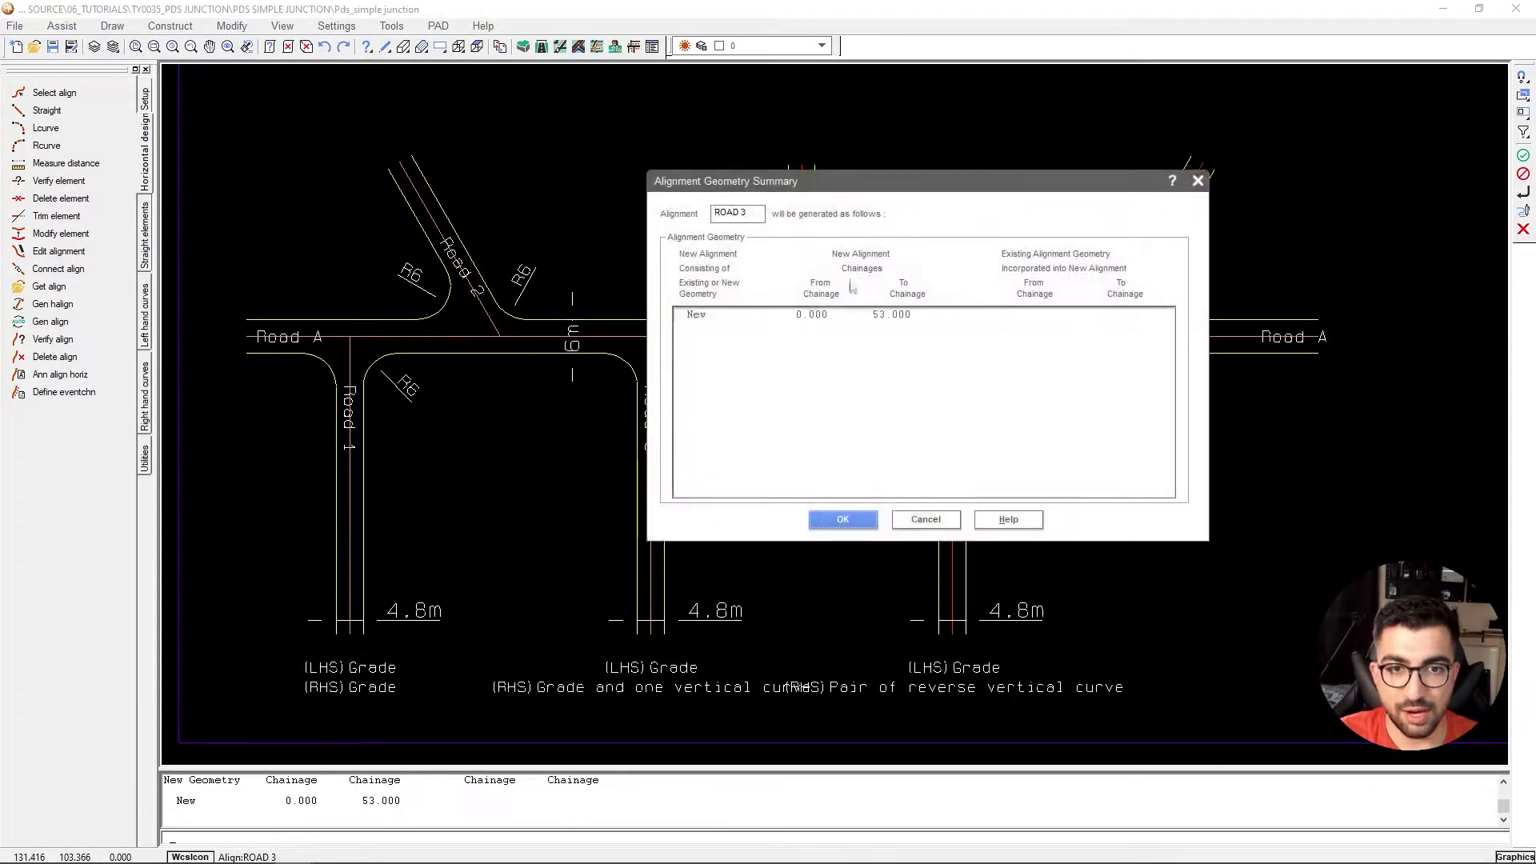
pyautogui.click(823, 522)
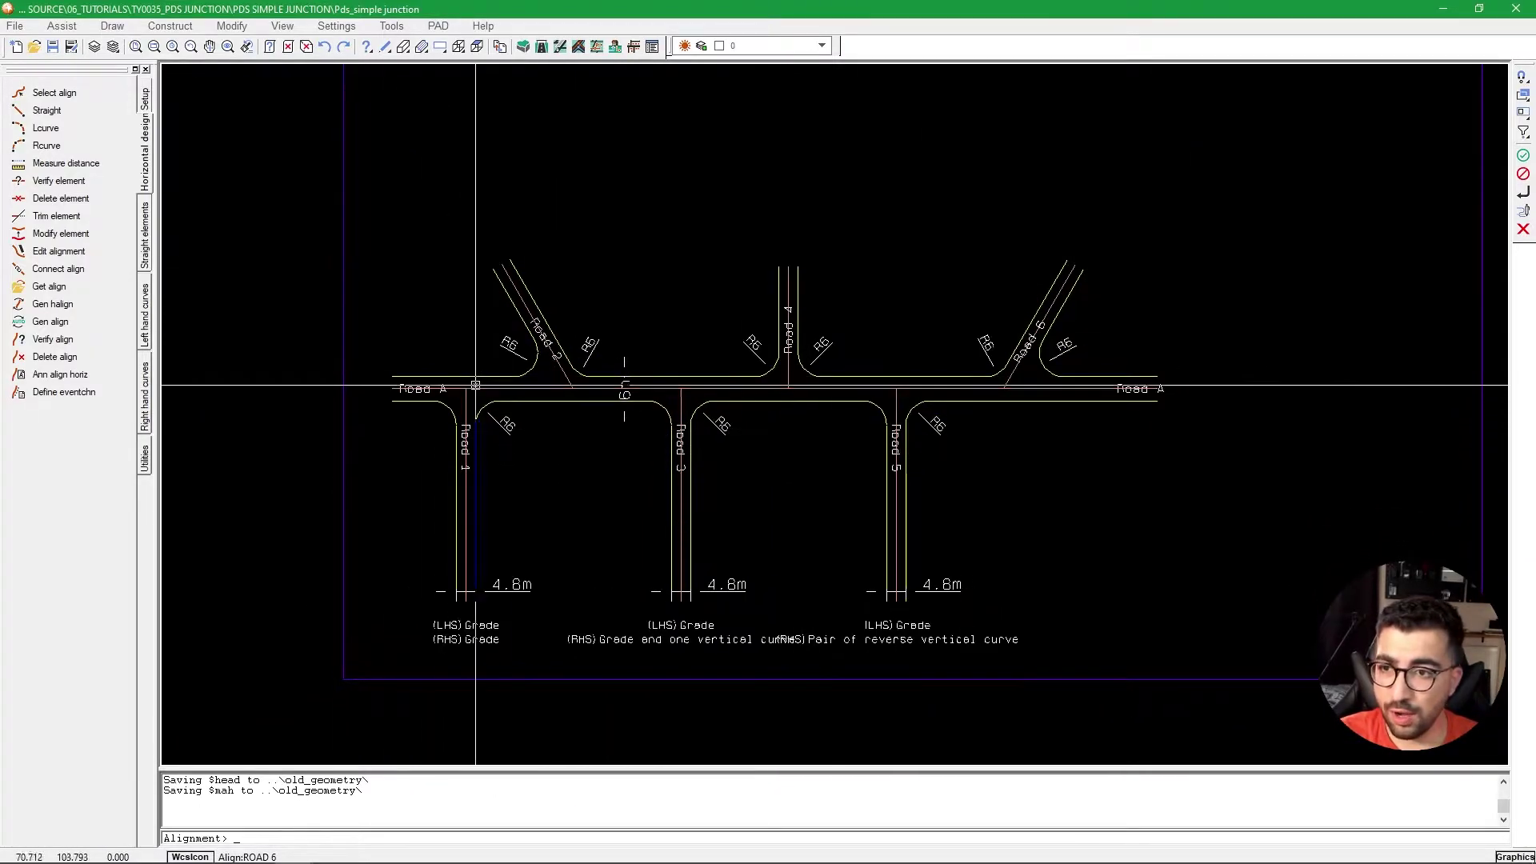
# List all filed junction connections and examine their chainages and offsets along Road A.
pyautogui.click(145, 459)
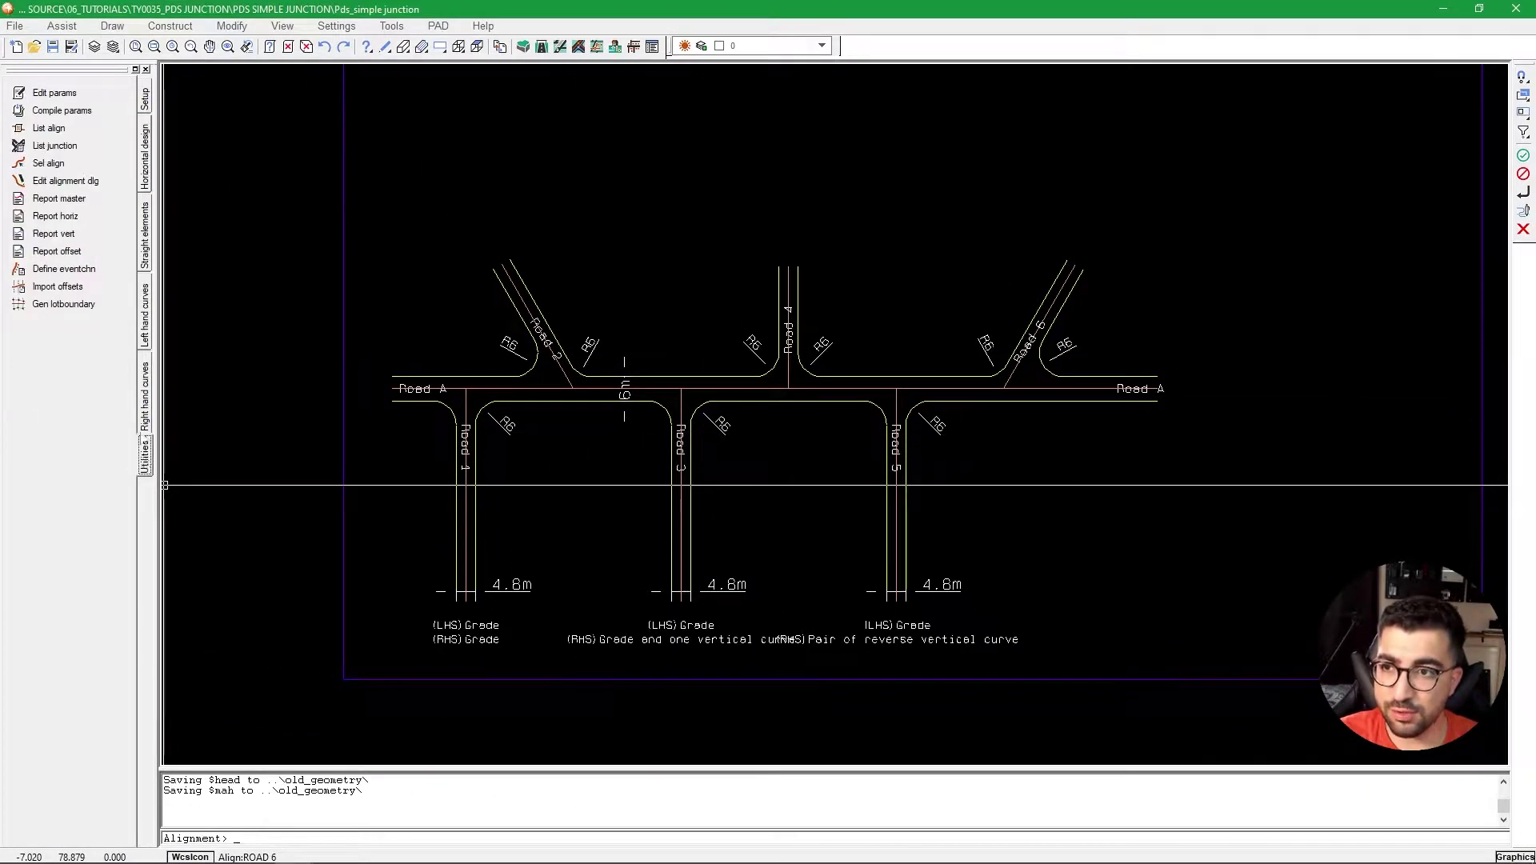
pyautogui.click(20, 149)
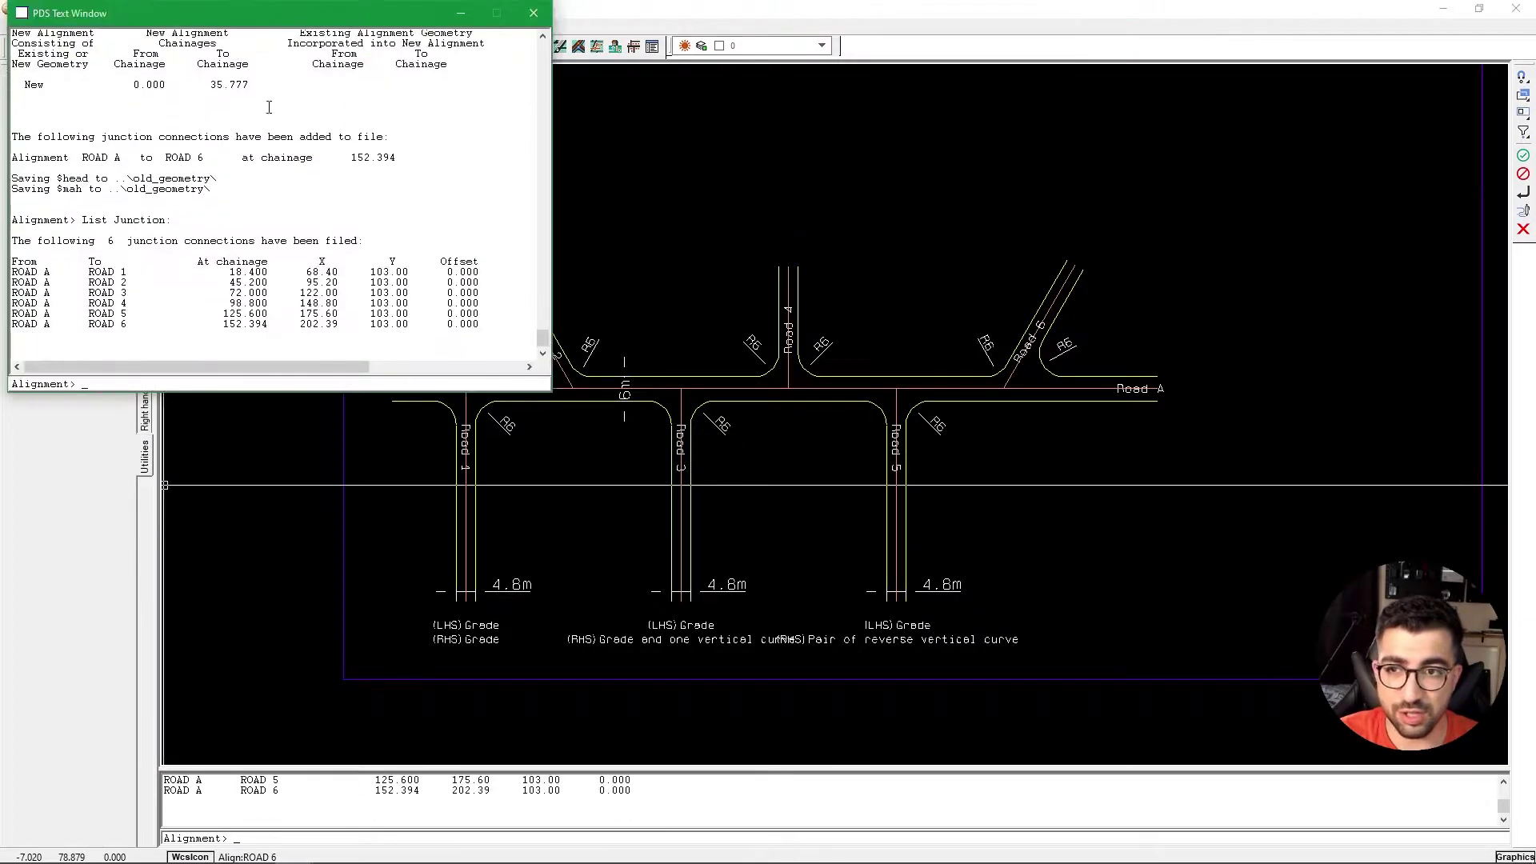
pyautogui.moveTo(268, 8); pyautogui.dragTo(1230, 283)
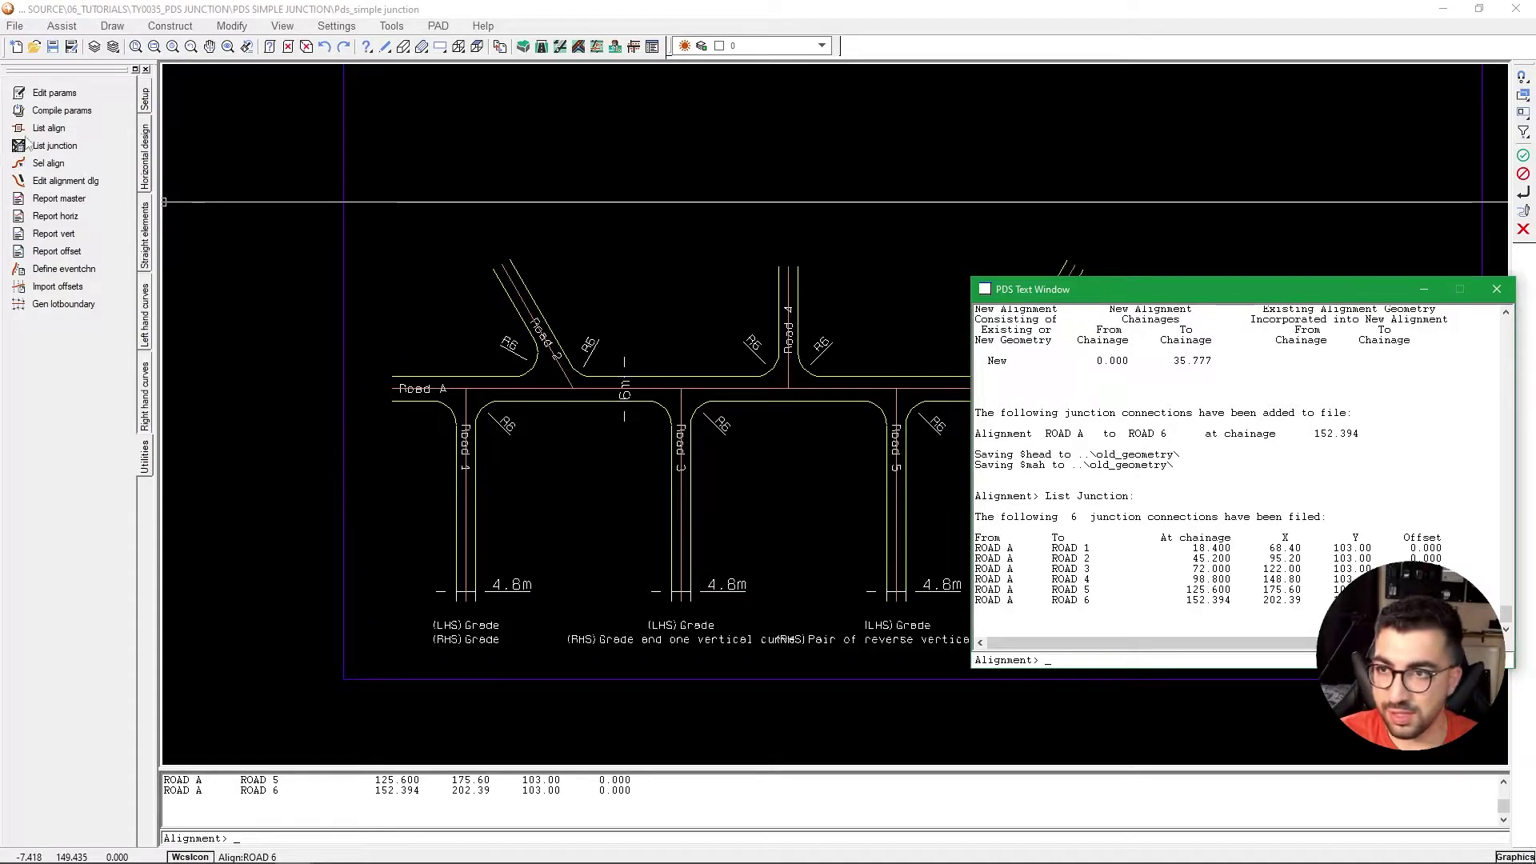
pyautogui.click(387, 445)
# Switch to vertical design and generate a full-length profile of Road A, placing its box in empty space beside the site boundary.
pyautogui.scroll(-2, 387, 445)
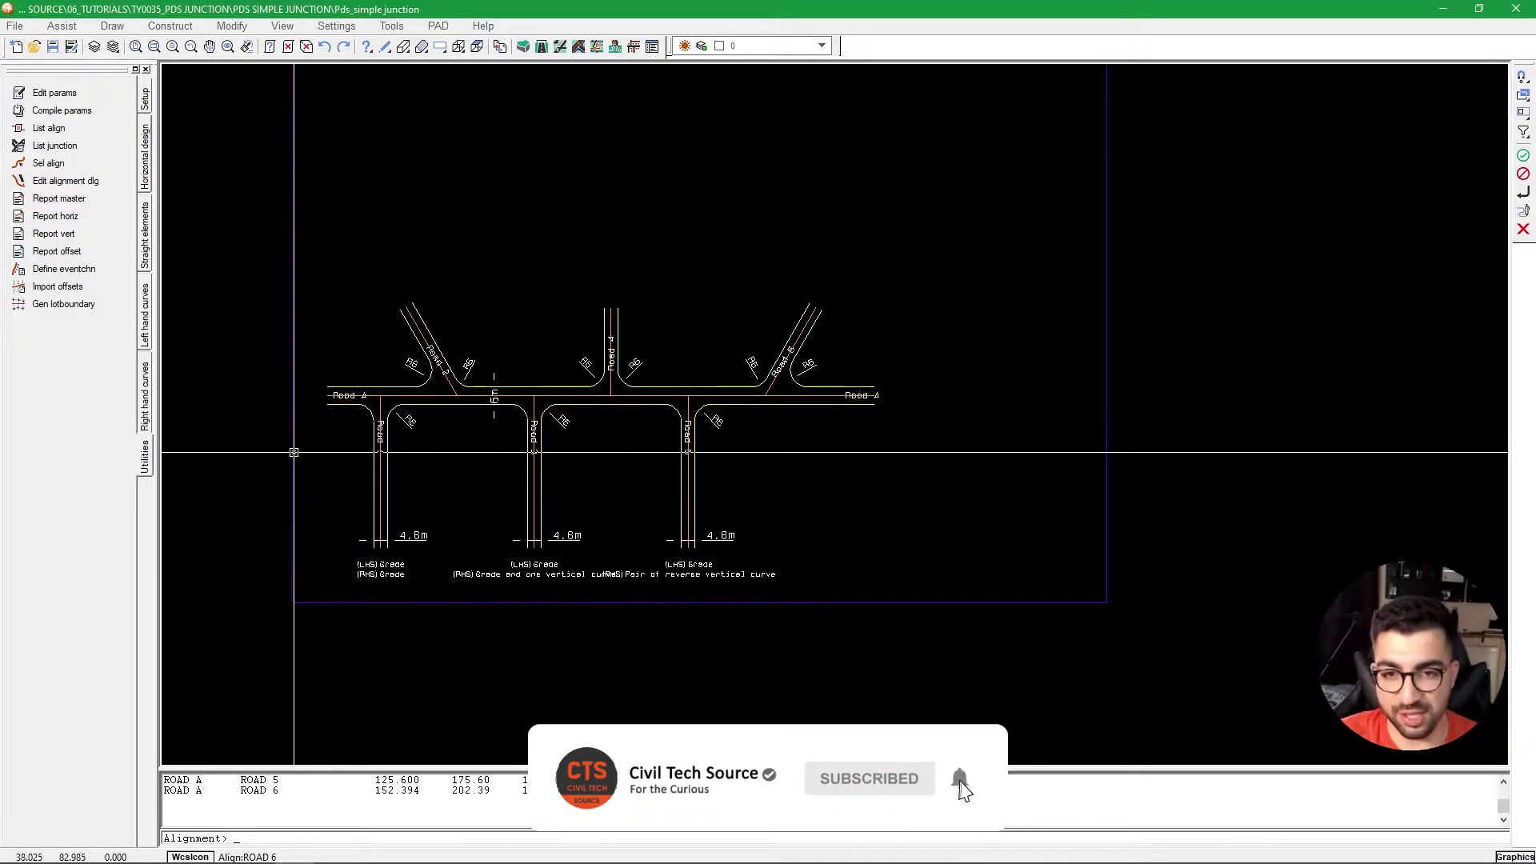
pyautogui.scroll(2, 446, 432)
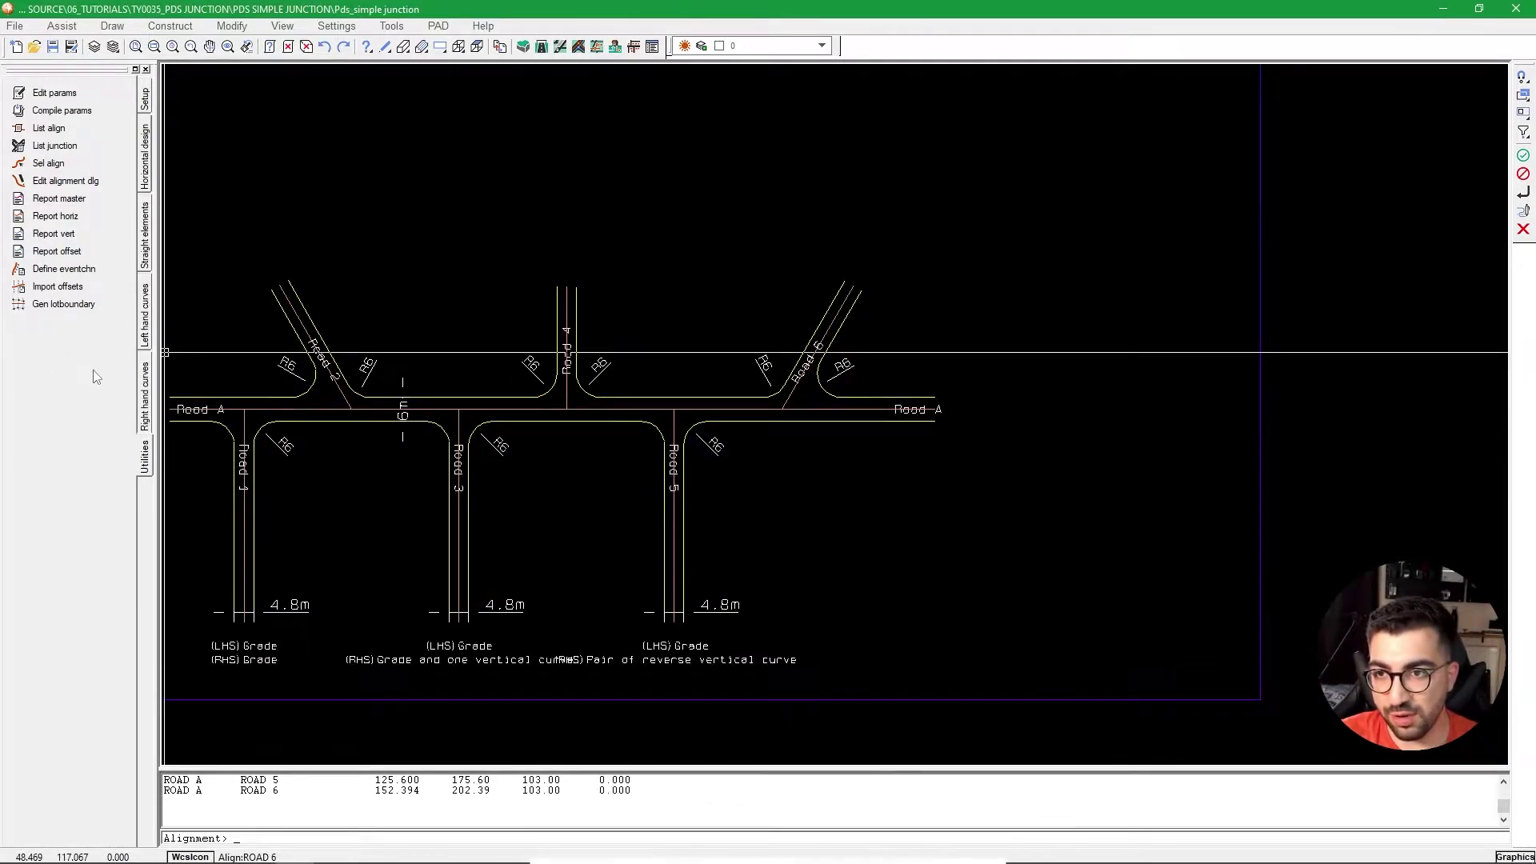
pyautogui.rightClick(55, 355)
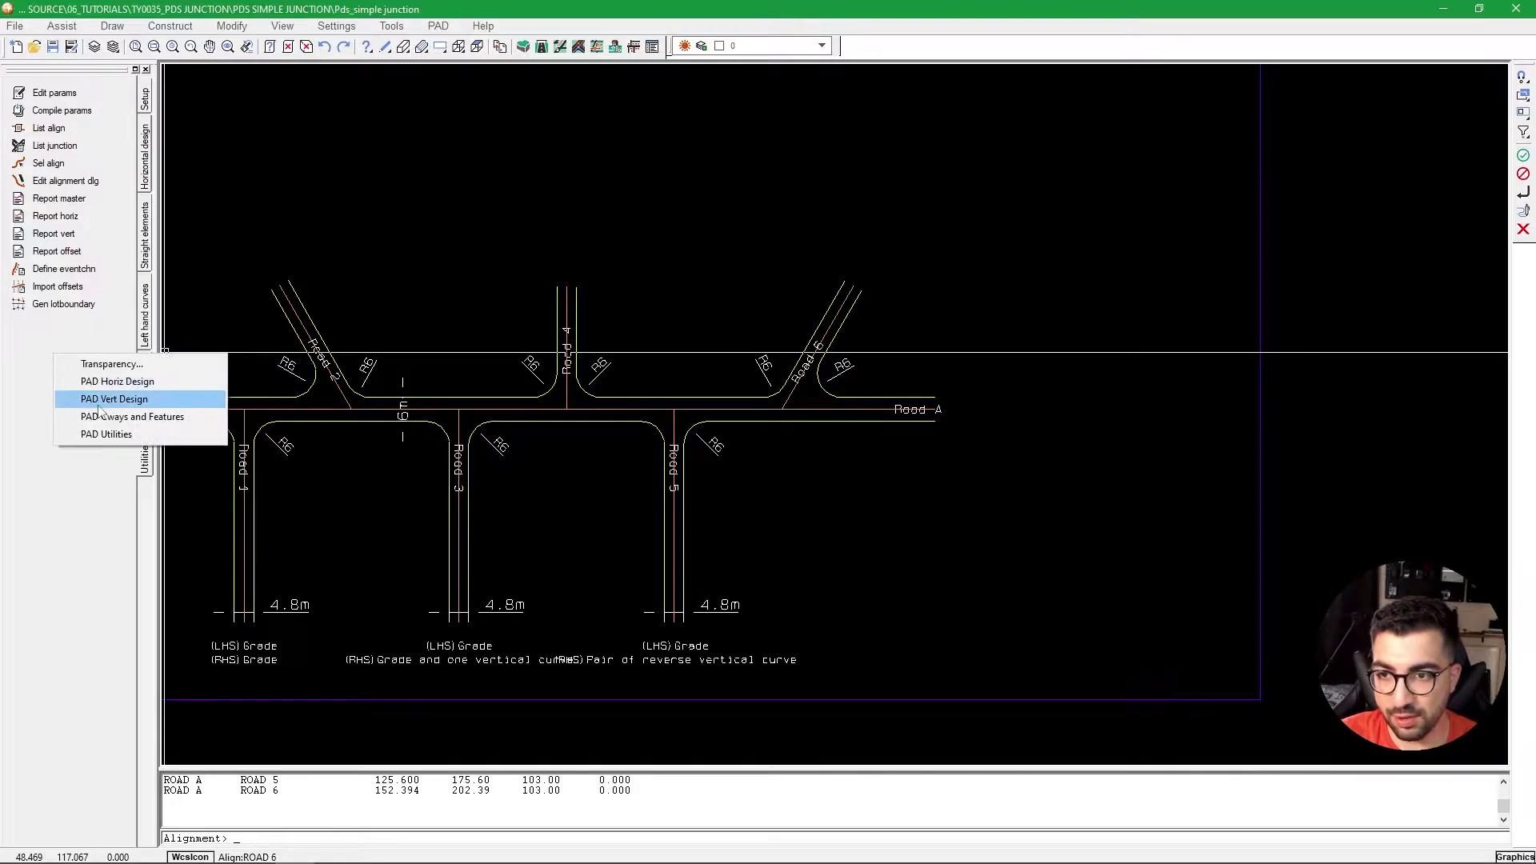
pyautogui.click(115, 399)
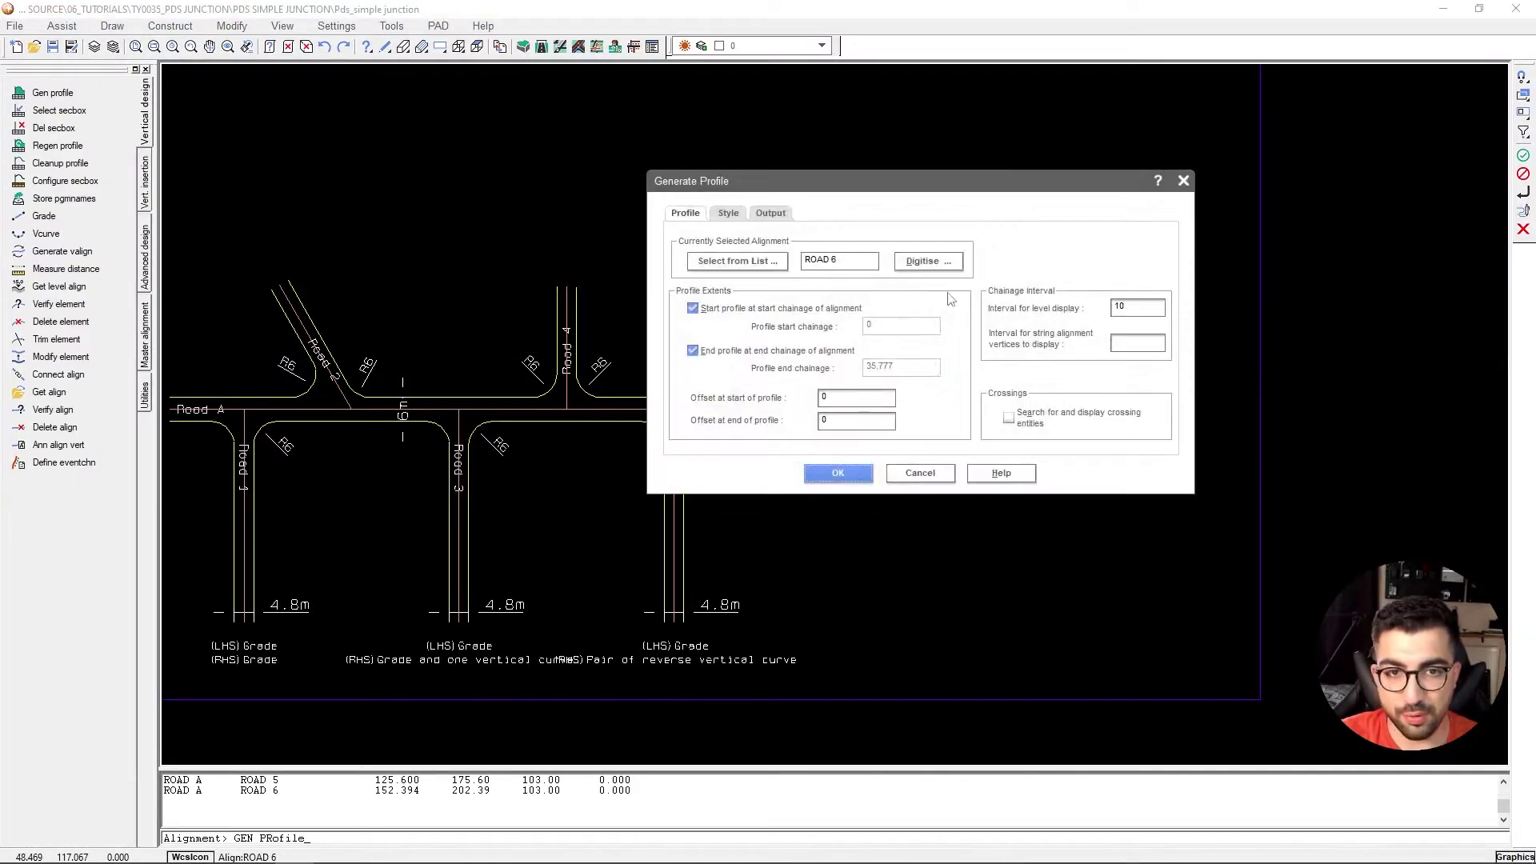
pyautogui.click(925, 264)
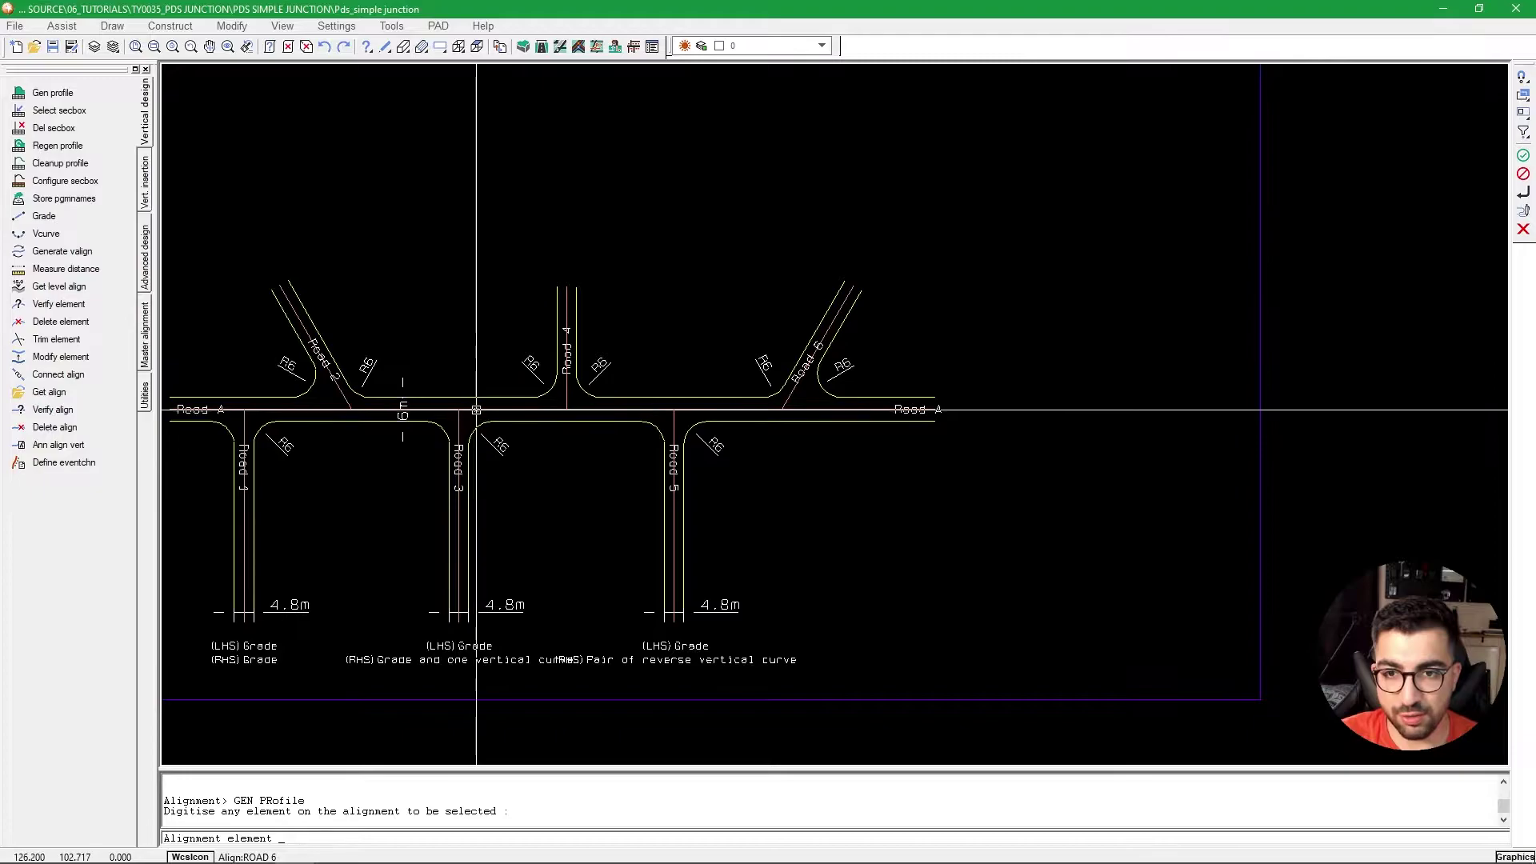
pyautogui.click(564, 410)
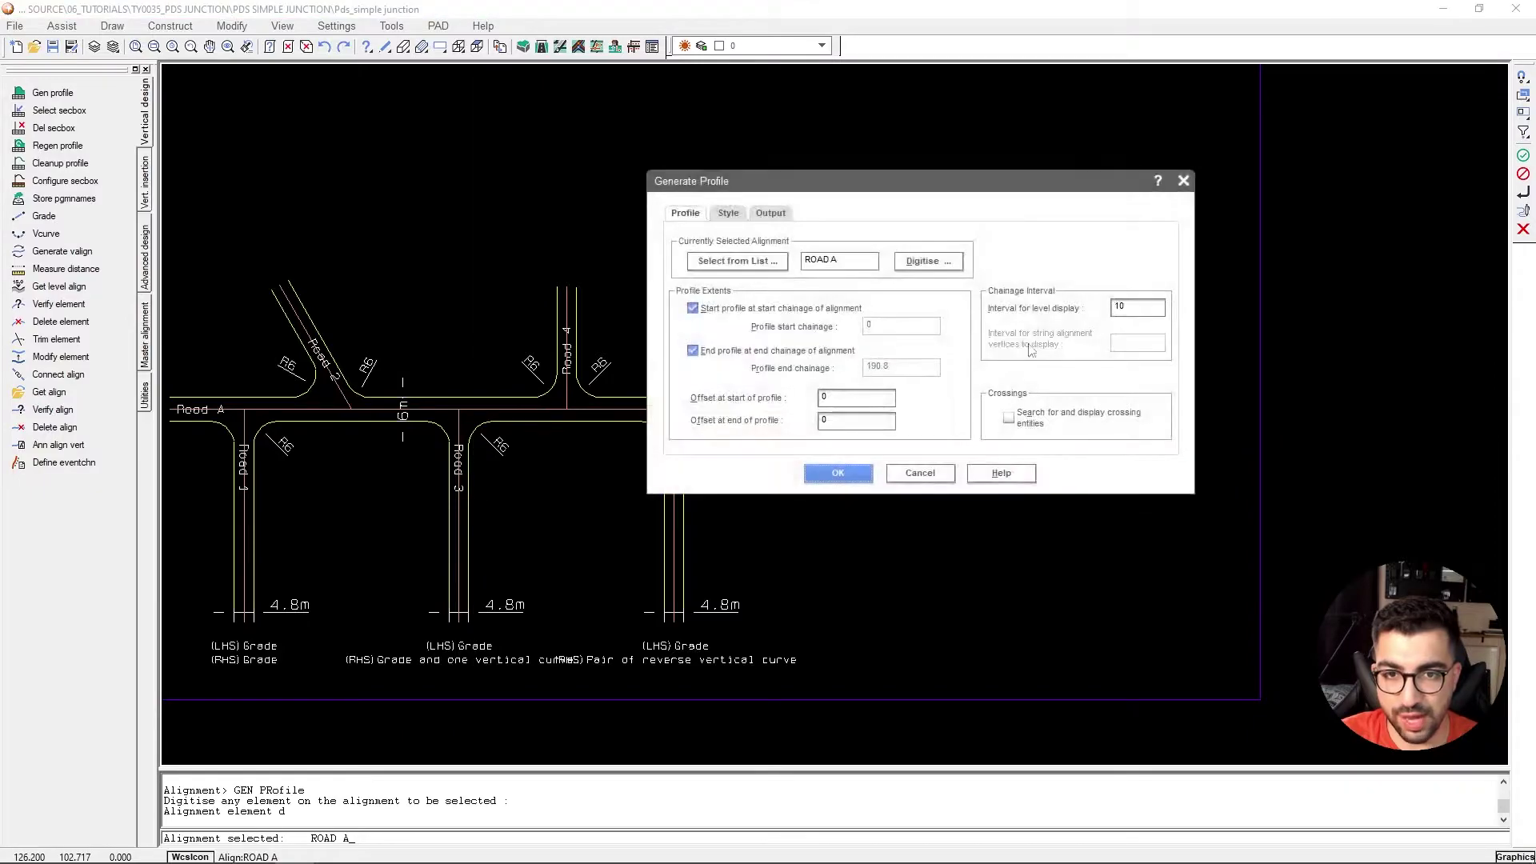
pyautogui.click(835, 473)
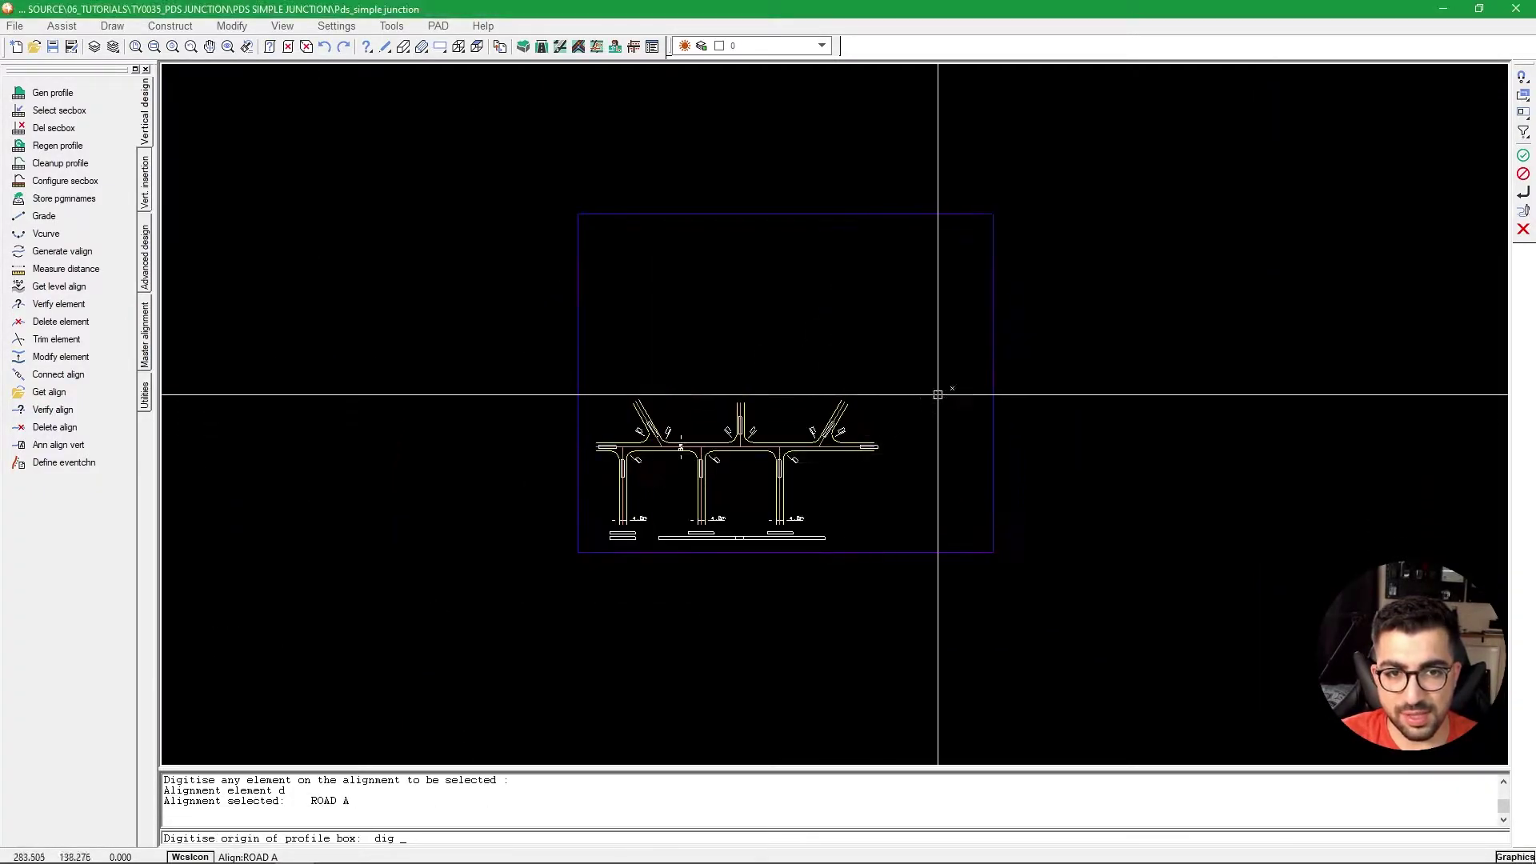
pyautogui.click(1301, 292)
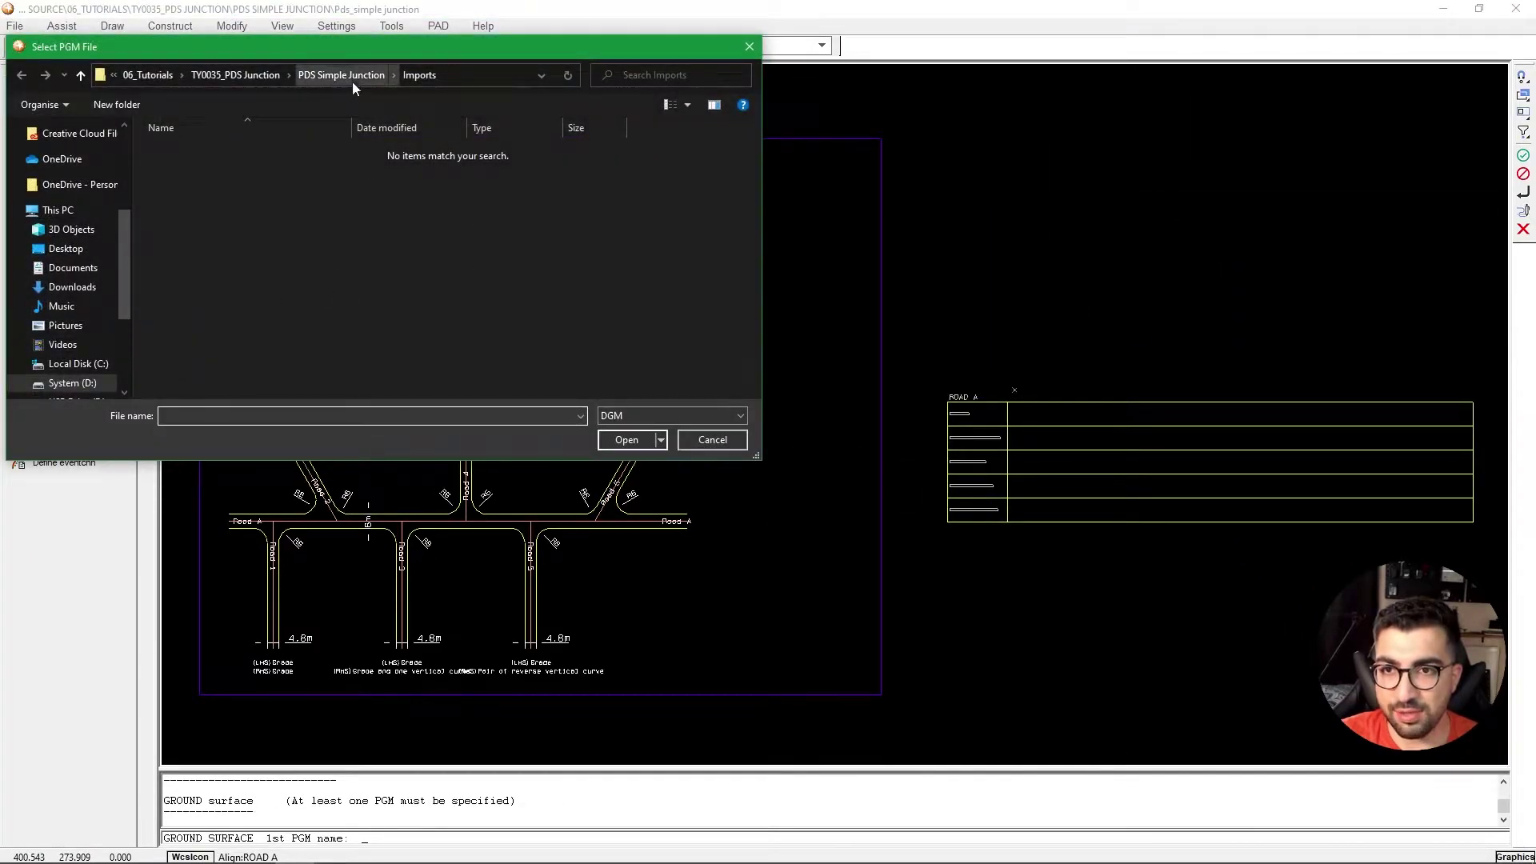
# Use existing.dgm from the Models folder as the only ground surface and accept the proposed profile datum and maximum level.
pyautogui.click(351, 79)
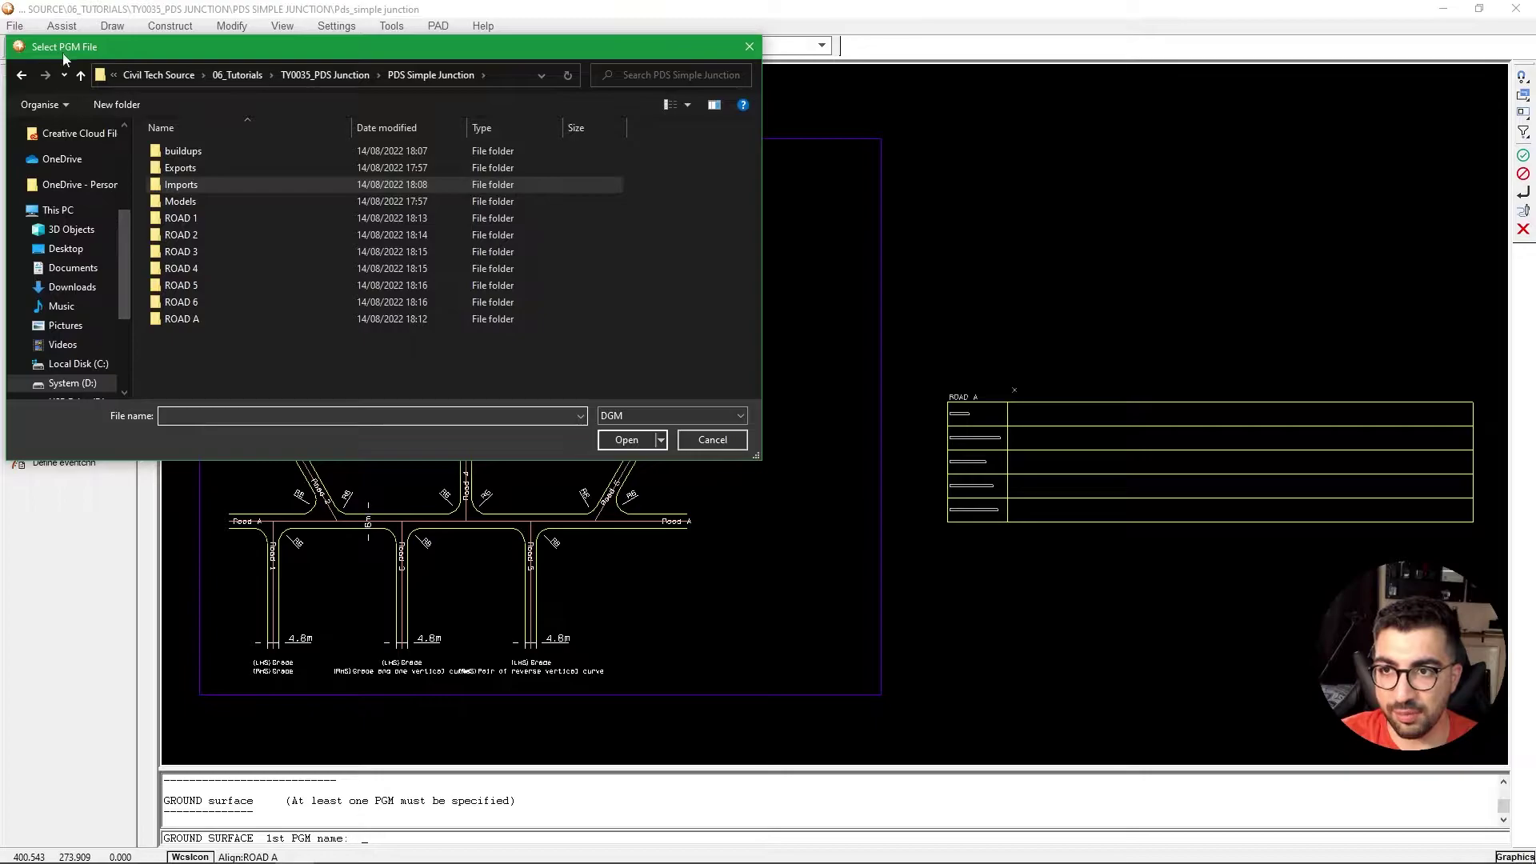
pyautogui.doubleClick(197, 201)
pyautogui.click(217, 152)
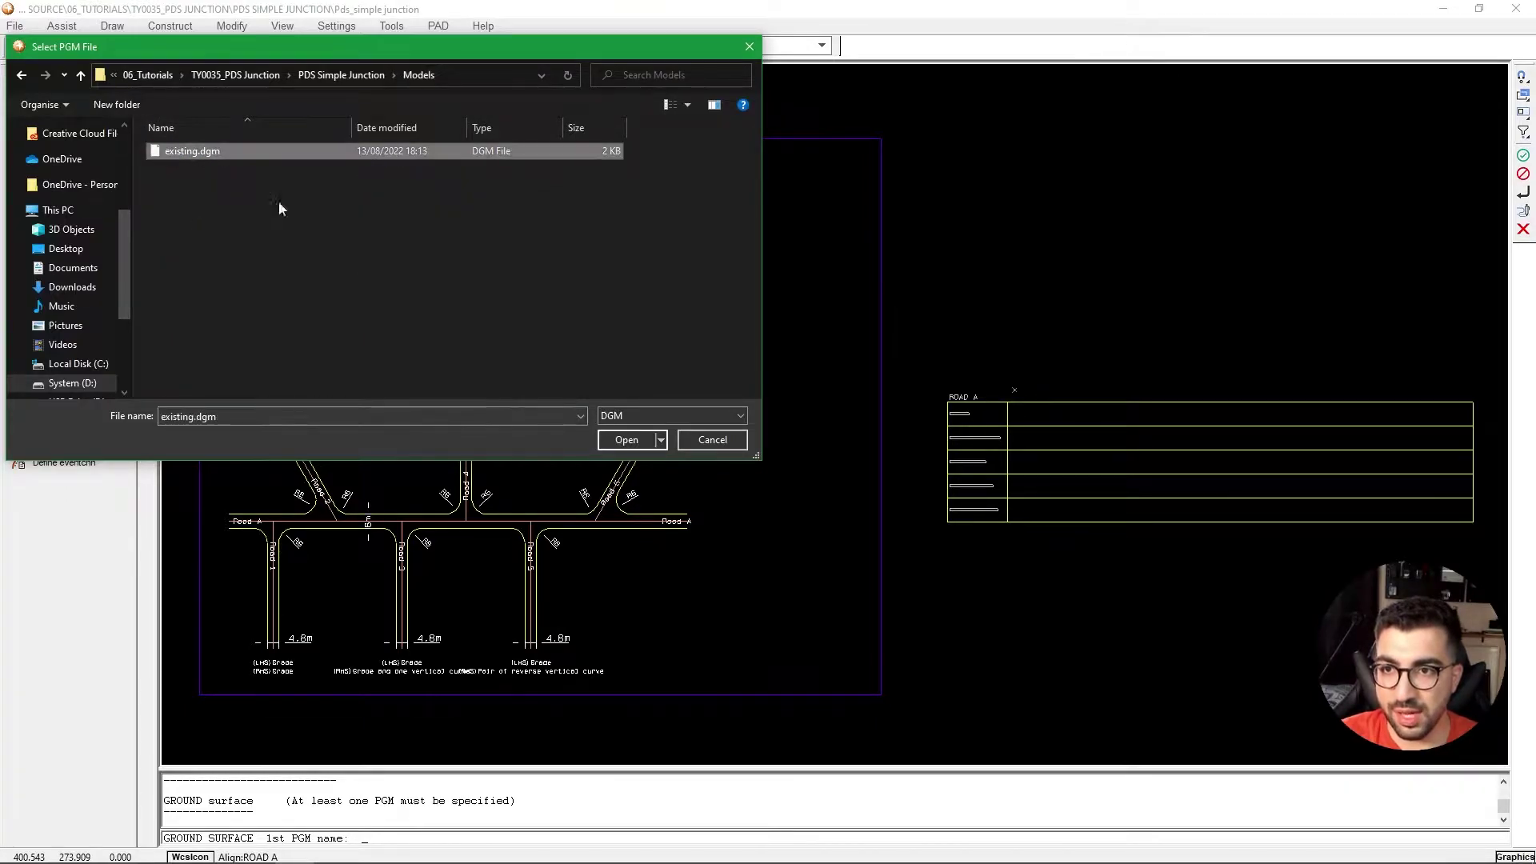
pyautogui.click(642, 444)
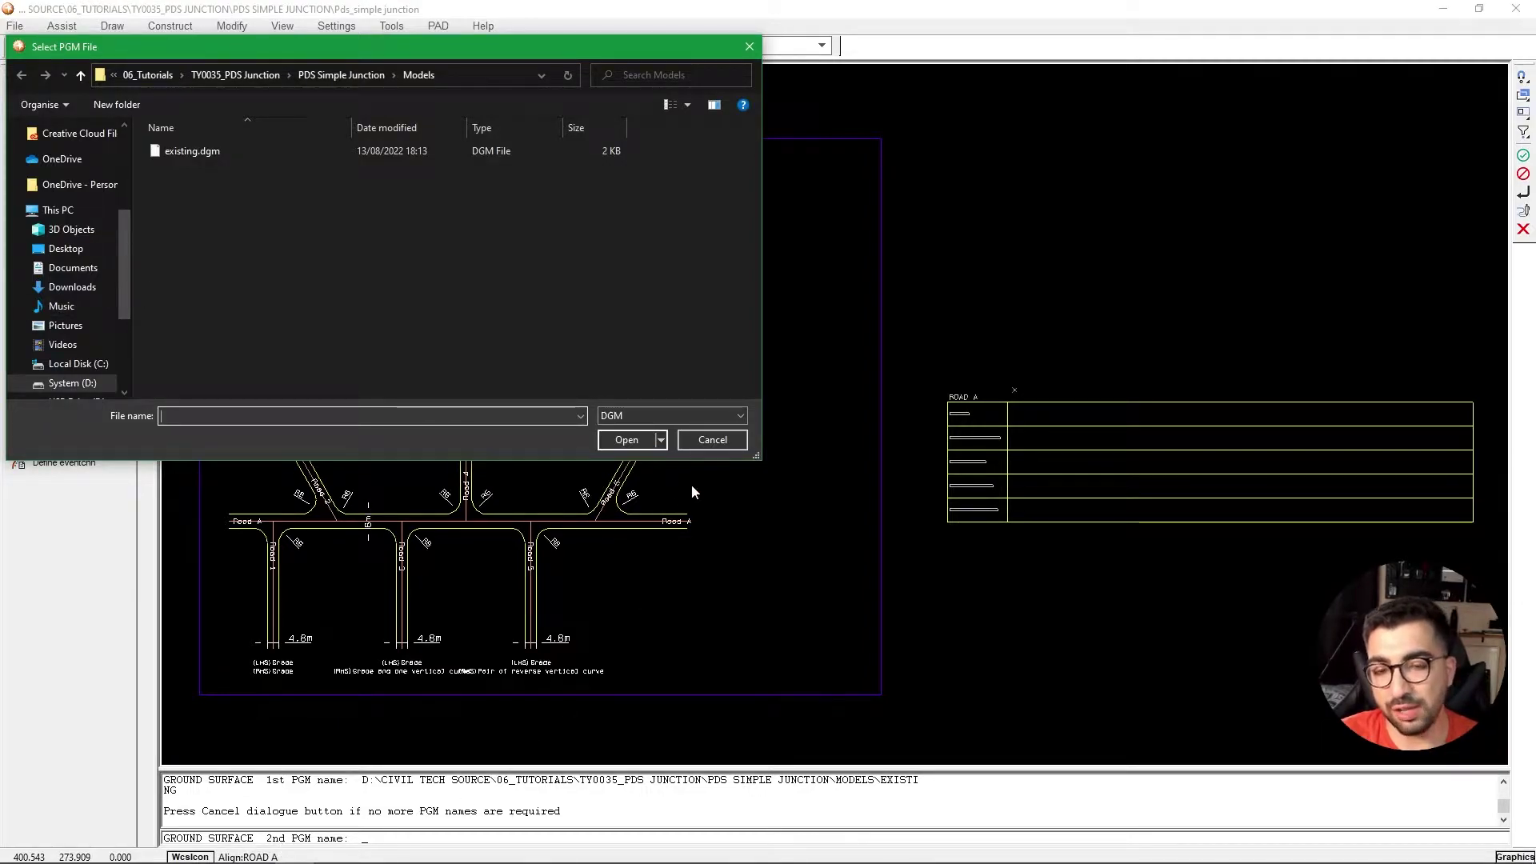
pyautogui.click(709, 440)
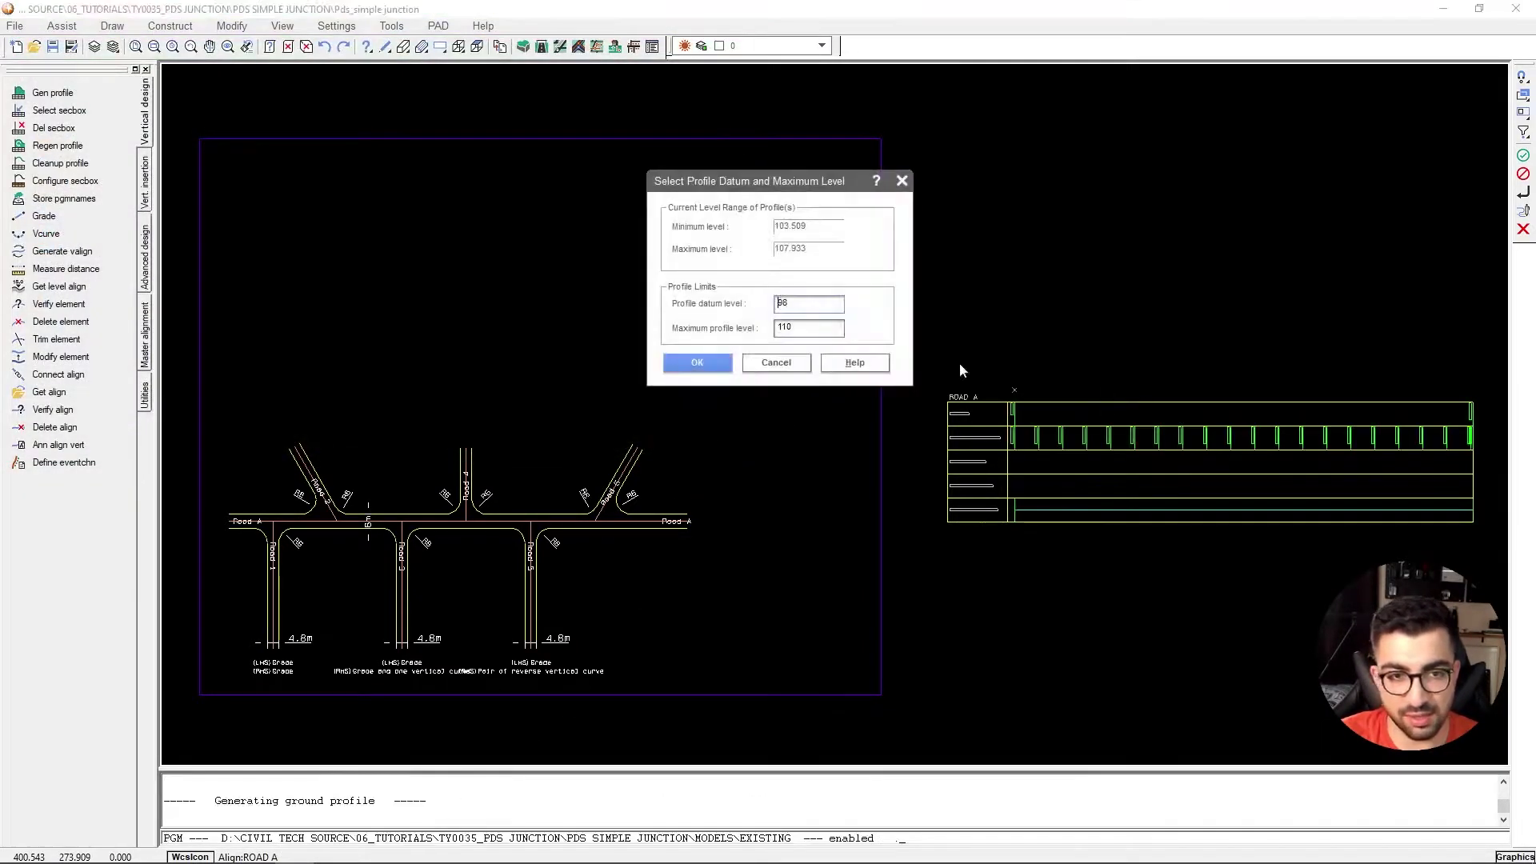
pyautogui.click(697, 363)
# Examine the side-road junctions along Road A in plan and compare them with the generated profile.
pyautogui.moveTo(1307, 347); pyautogui.dragTo(986, 243, button='middle')
pyautogui.moveTo(535, 312)
pyautogui.mouseDown(button='middle')
pyautogui.moveTo(691, 253)
pyautogui.moveTo(700, 288)
pyautogui.mouseUp(button='middle')
pyautogui.scroll(4, 497, 446)
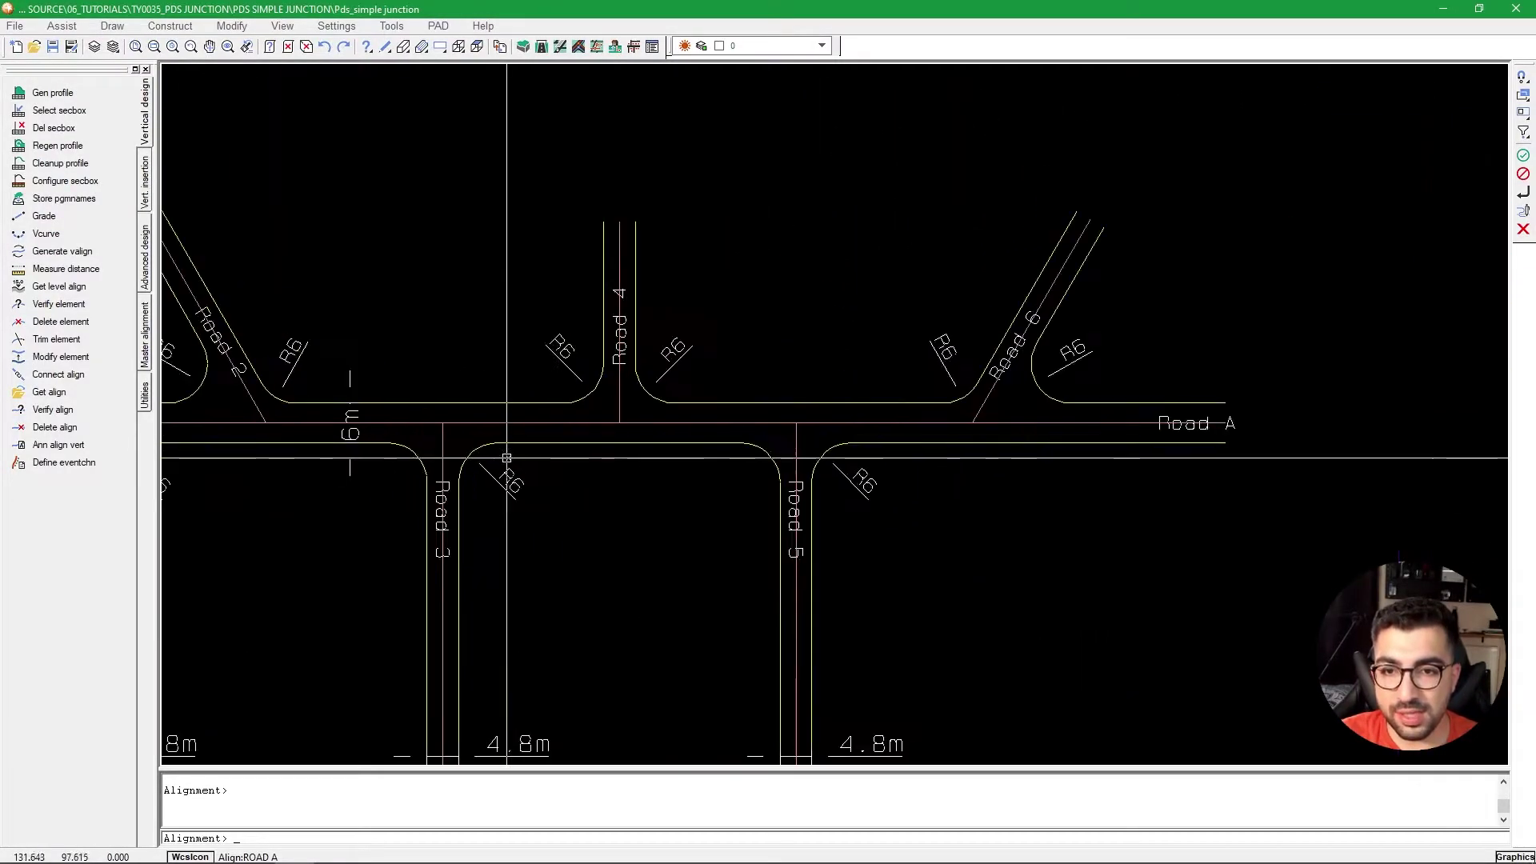
pyautogui.scroll(-2, 815, 464)
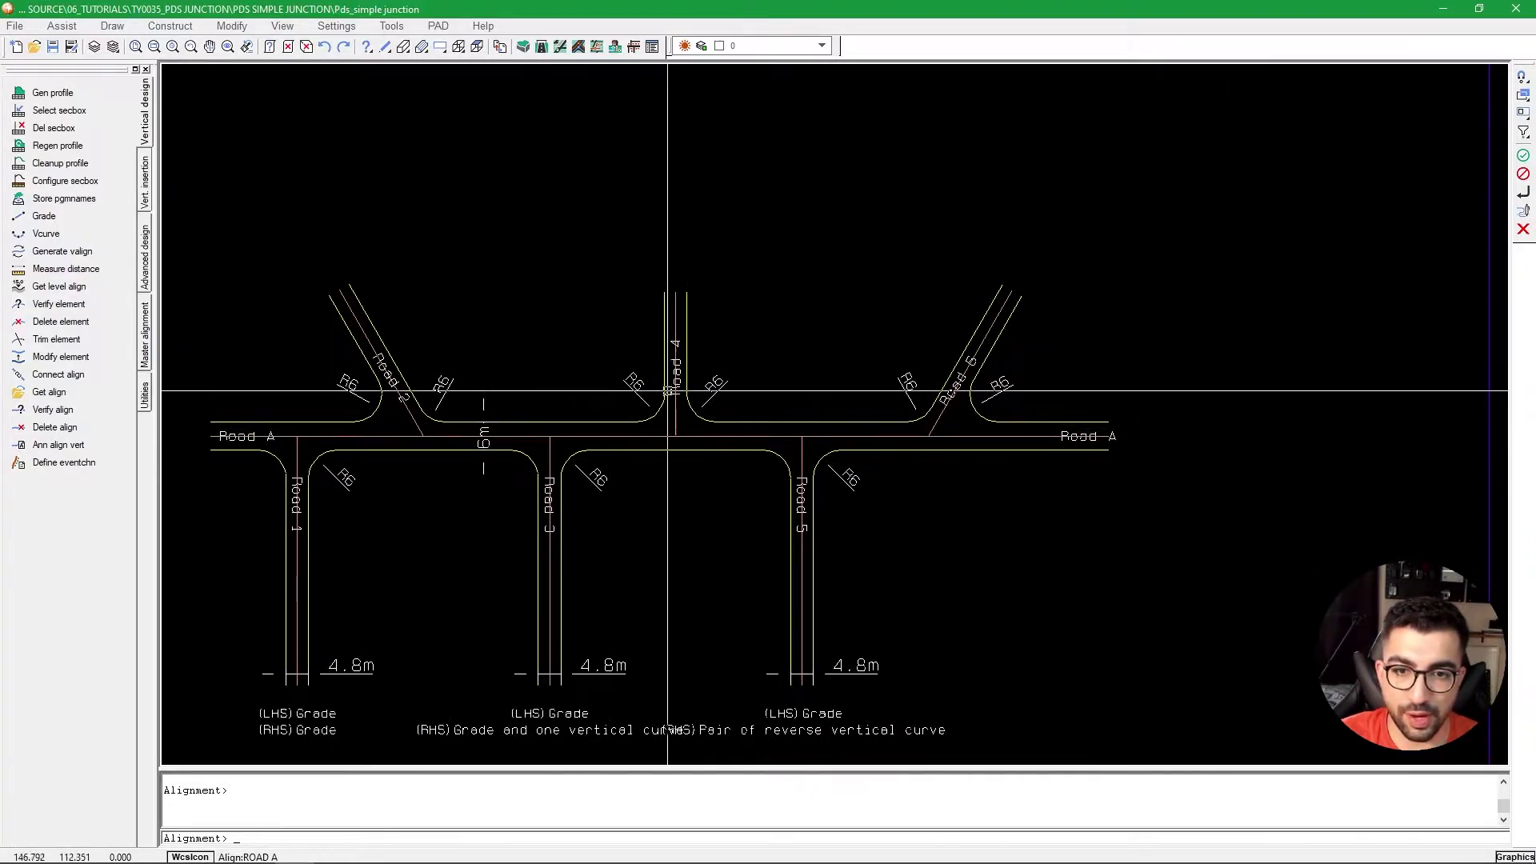
pyautogui.scroll(-2, 1111, 354)
pyautogui.moveTo(1111, 353)
pyautogui.mouseDown(button='middle')
pyautogui.moveTo(480, 401)
pyautogui.moveTo(624, 456)
pyautogui.mouseUp(button='middle')
pyautogui.scroll(-1, 950, 335)
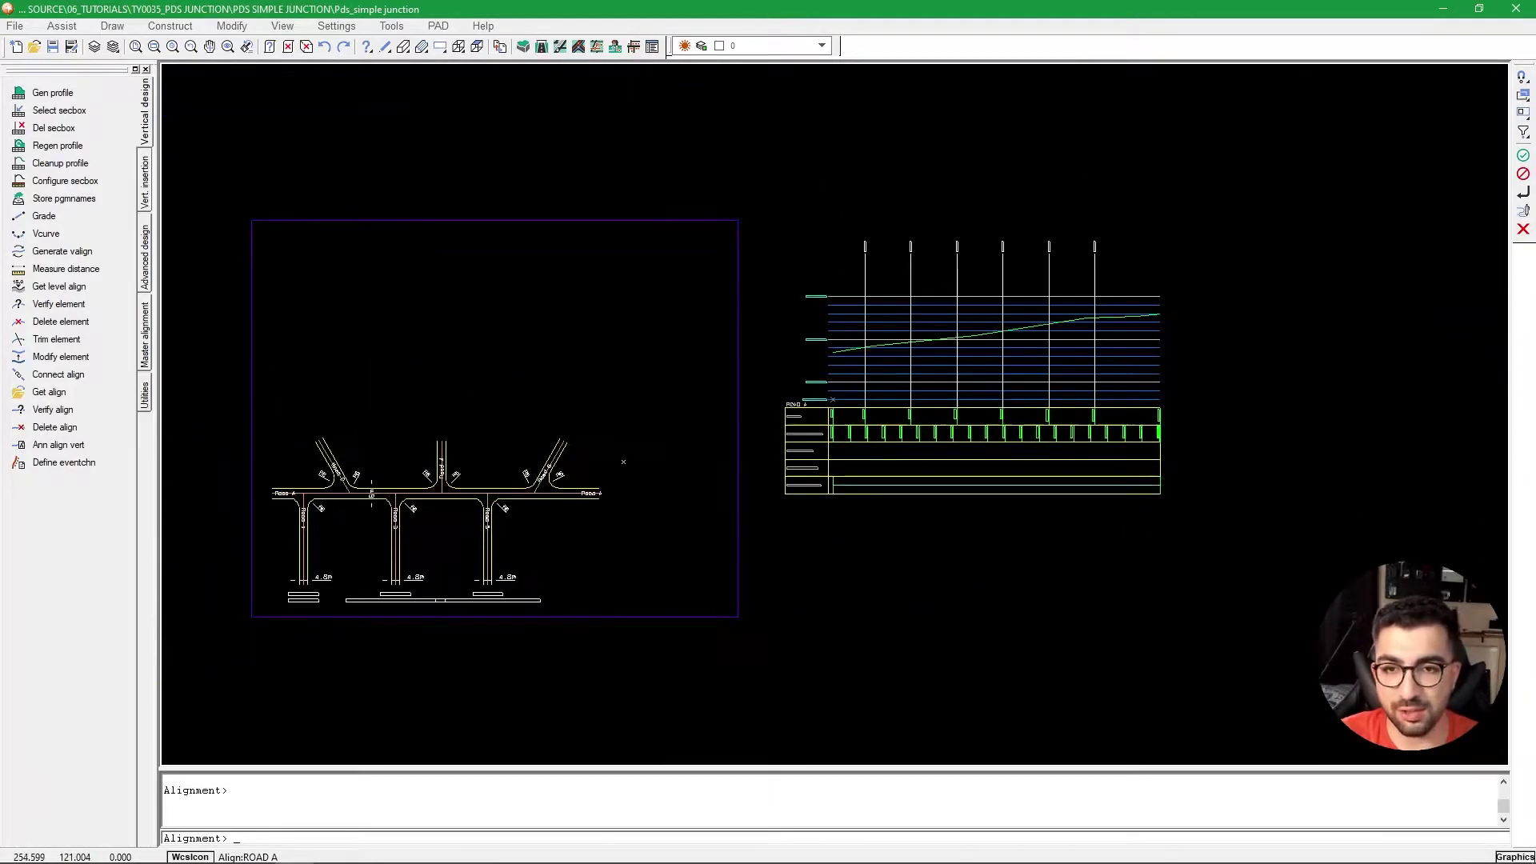
# Begin a grade line on the Road A profile, snapping its first point to the start of the existing ground line.
pyautogui.click(44, 216)
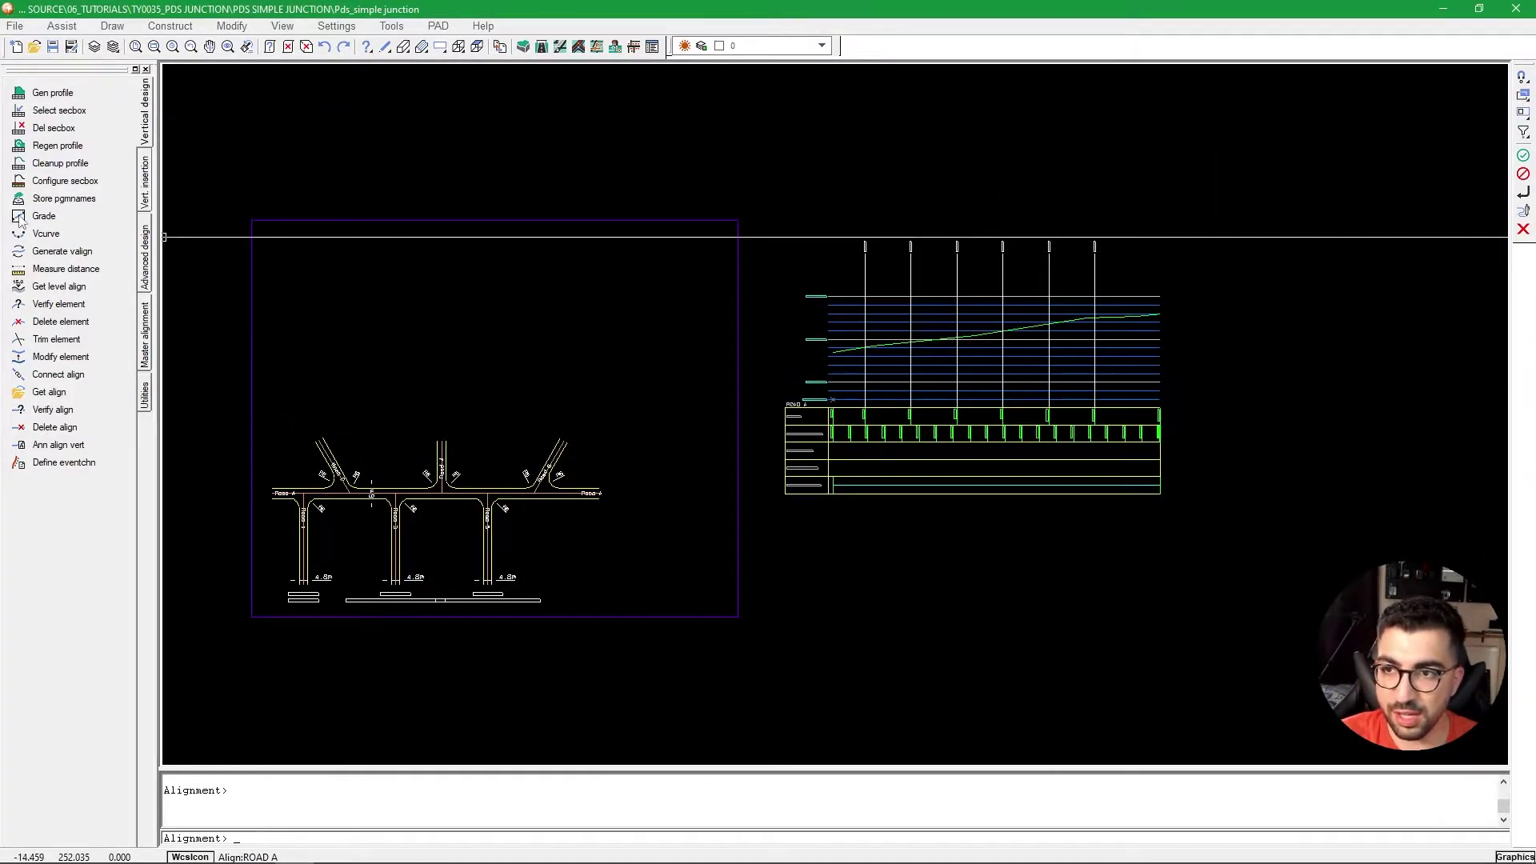
pyautogui.click(832, 336)
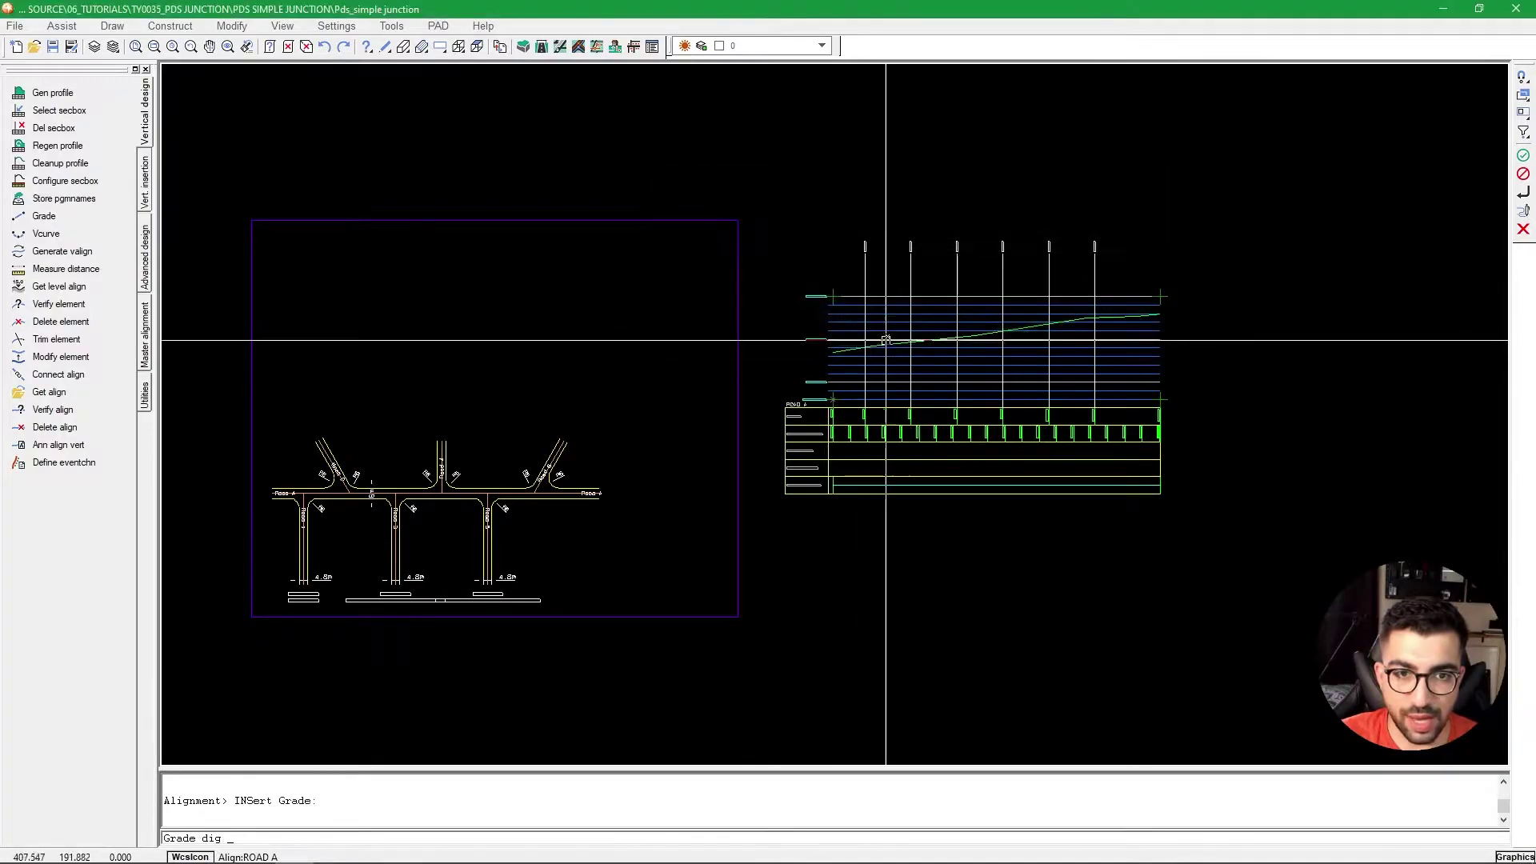
pyautogui.scroll(3, 883, 337)
pyautogui.moveTo(901, 289); pyautogui.dragTo(842, 326, button='middle')
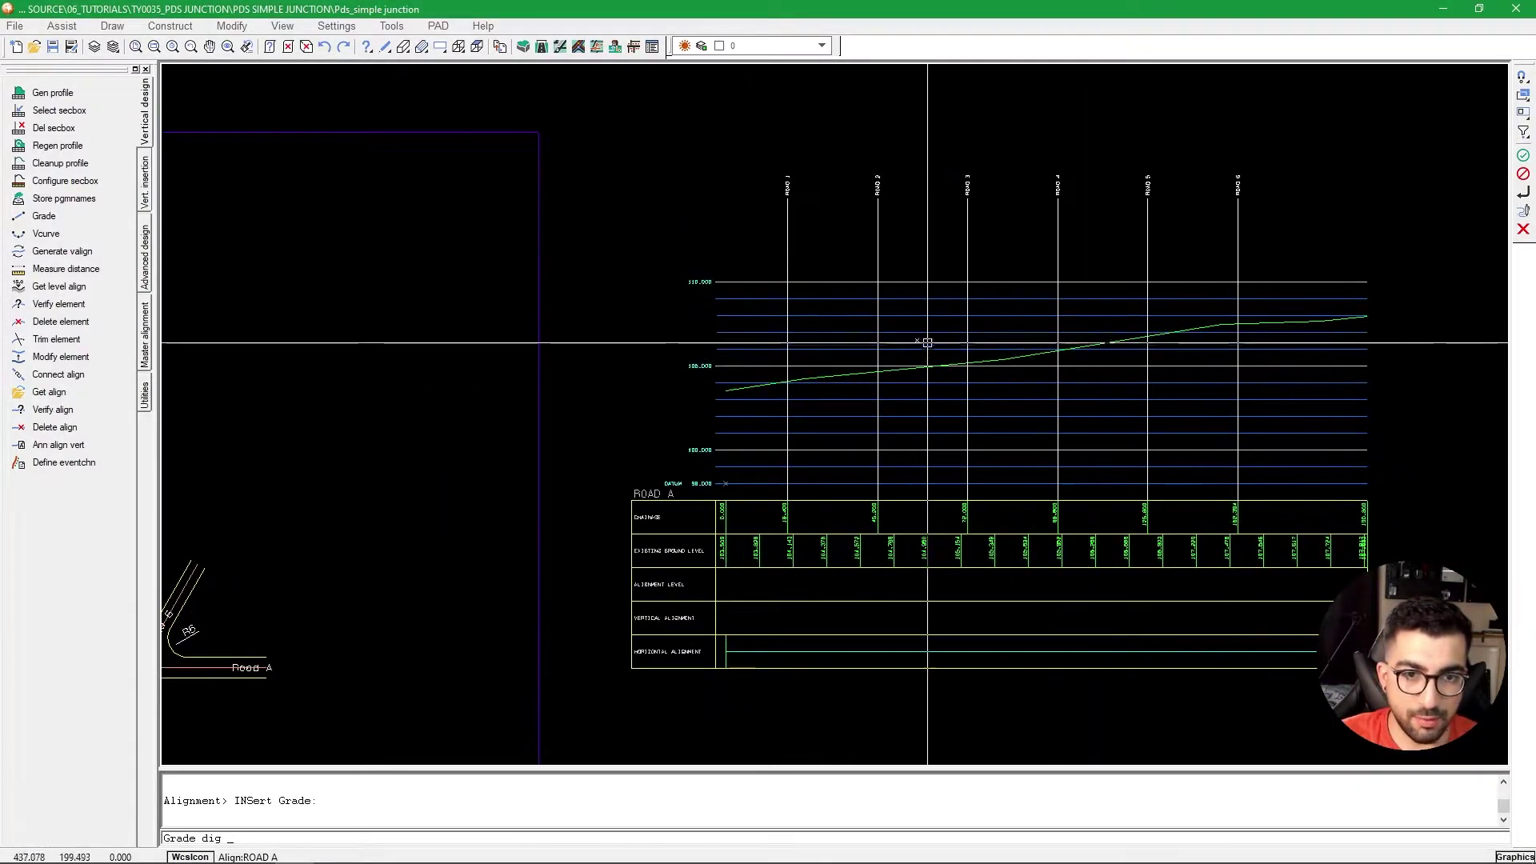
pyautogui.rightClick(846, 323)
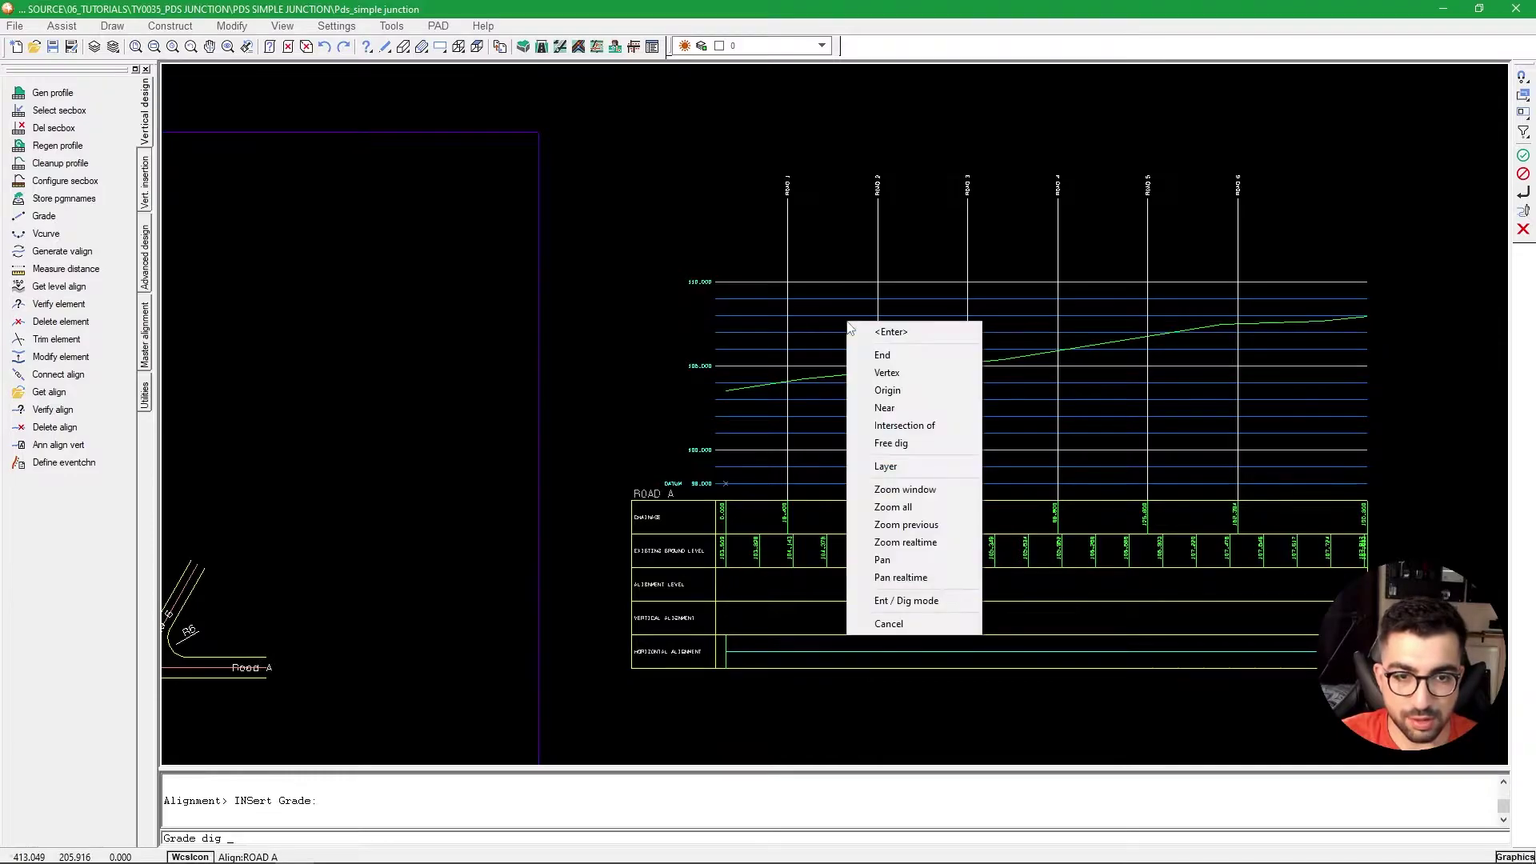
pyautogui.click(884, 355)
pyautogui.scroll(3, 711, 367)
pyautogui.scroll(2, 721, 367)
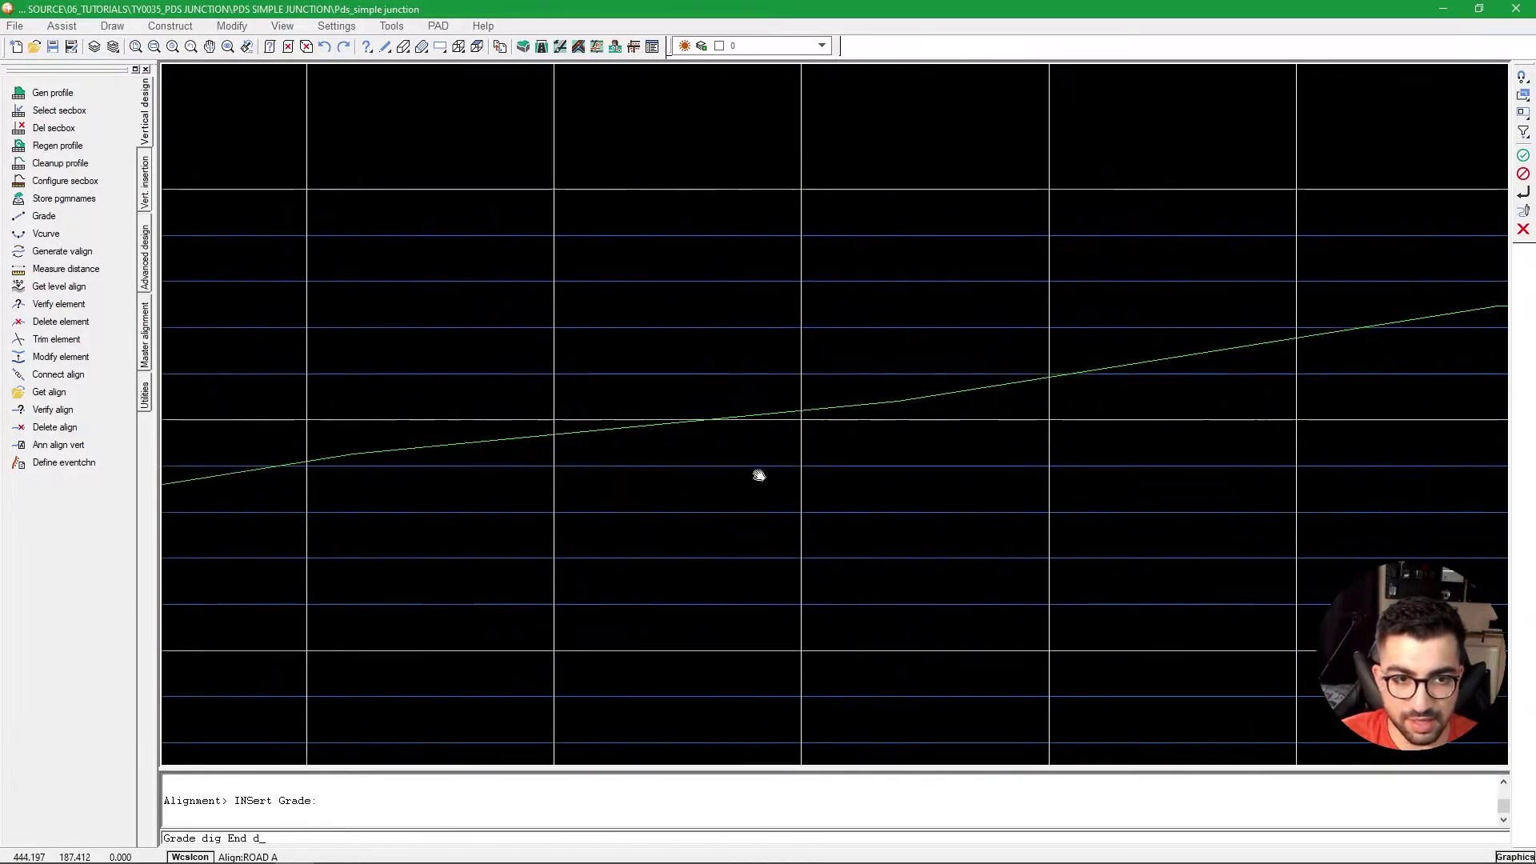
pyautogui.scroll(-5, 758, 475)
# Place the grade's change point freely between Road 3 and Road 4 at about level 107.7, and snap its last point to the ground line's end.
pyautogui.rightClick(850, 451)
pyautogui.click(892, 574)
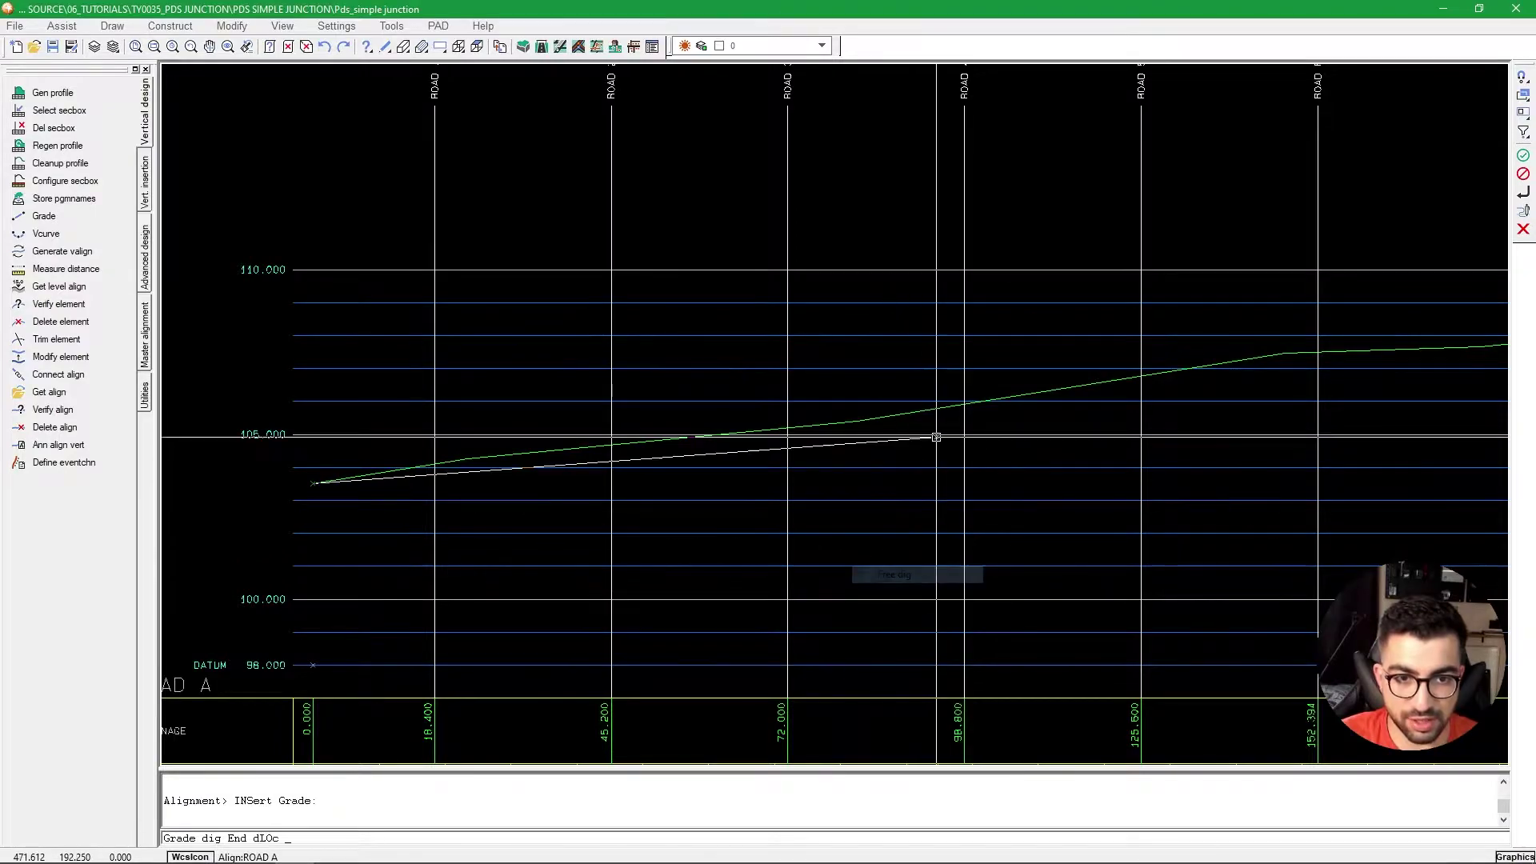
pyautogui.scroll(-2, 936, 436)
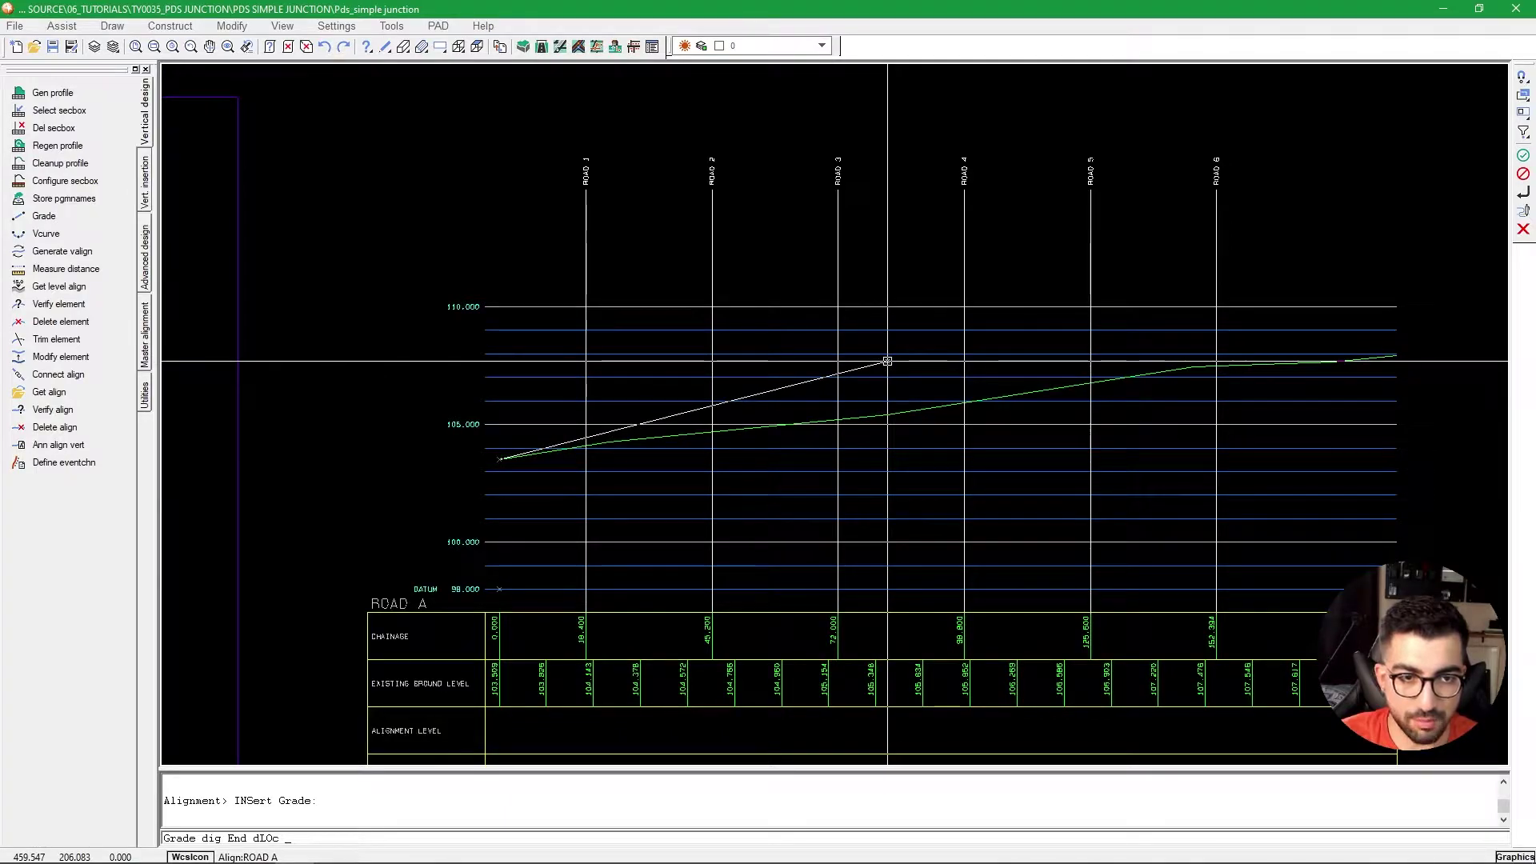
pyautogui.rightClick(1045, 305)
pyautogui.click(1079, 339)
pyautogui.scroll(3, 1400, 356)
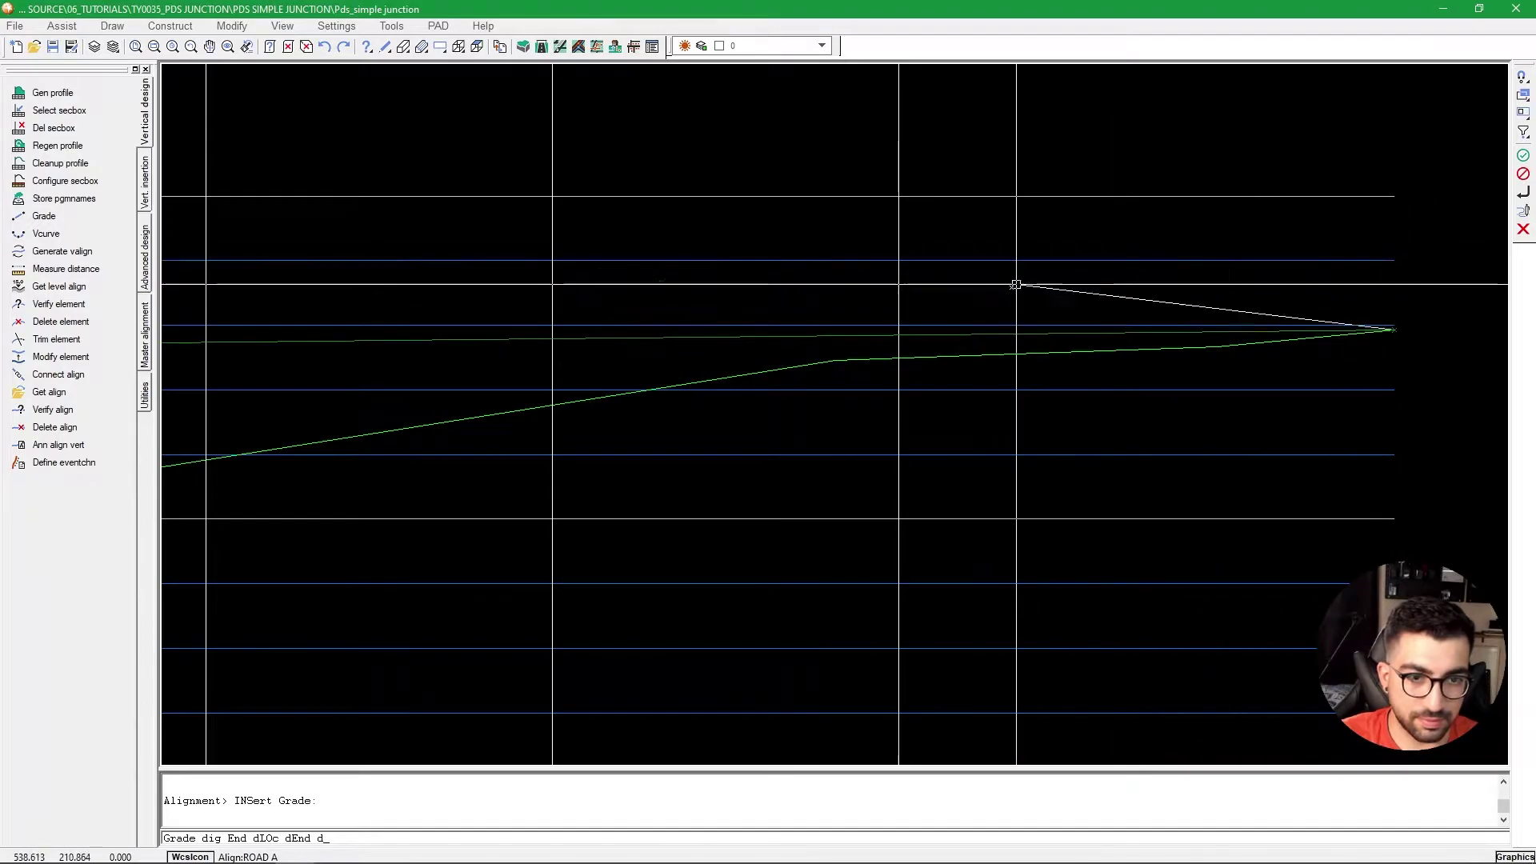
pyautogui.scroll(-5, 1027, 279)
pyautogui.press('Return')
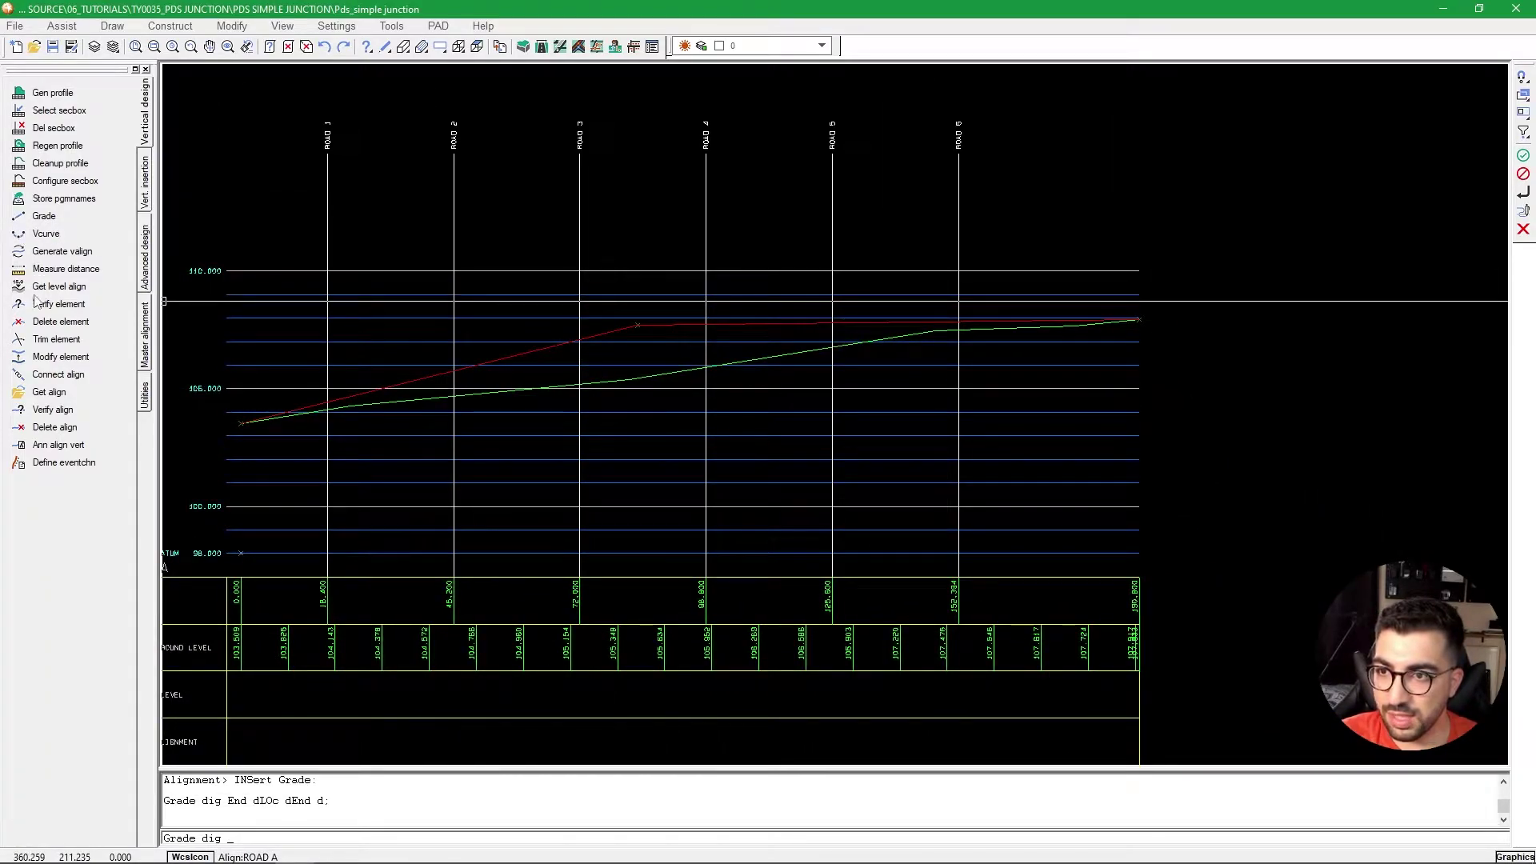
# Insert a vertical curve of specified element length between Road A's two grades, connected to the preceding and succeeding elements.
pyautogui.click(23, 359)
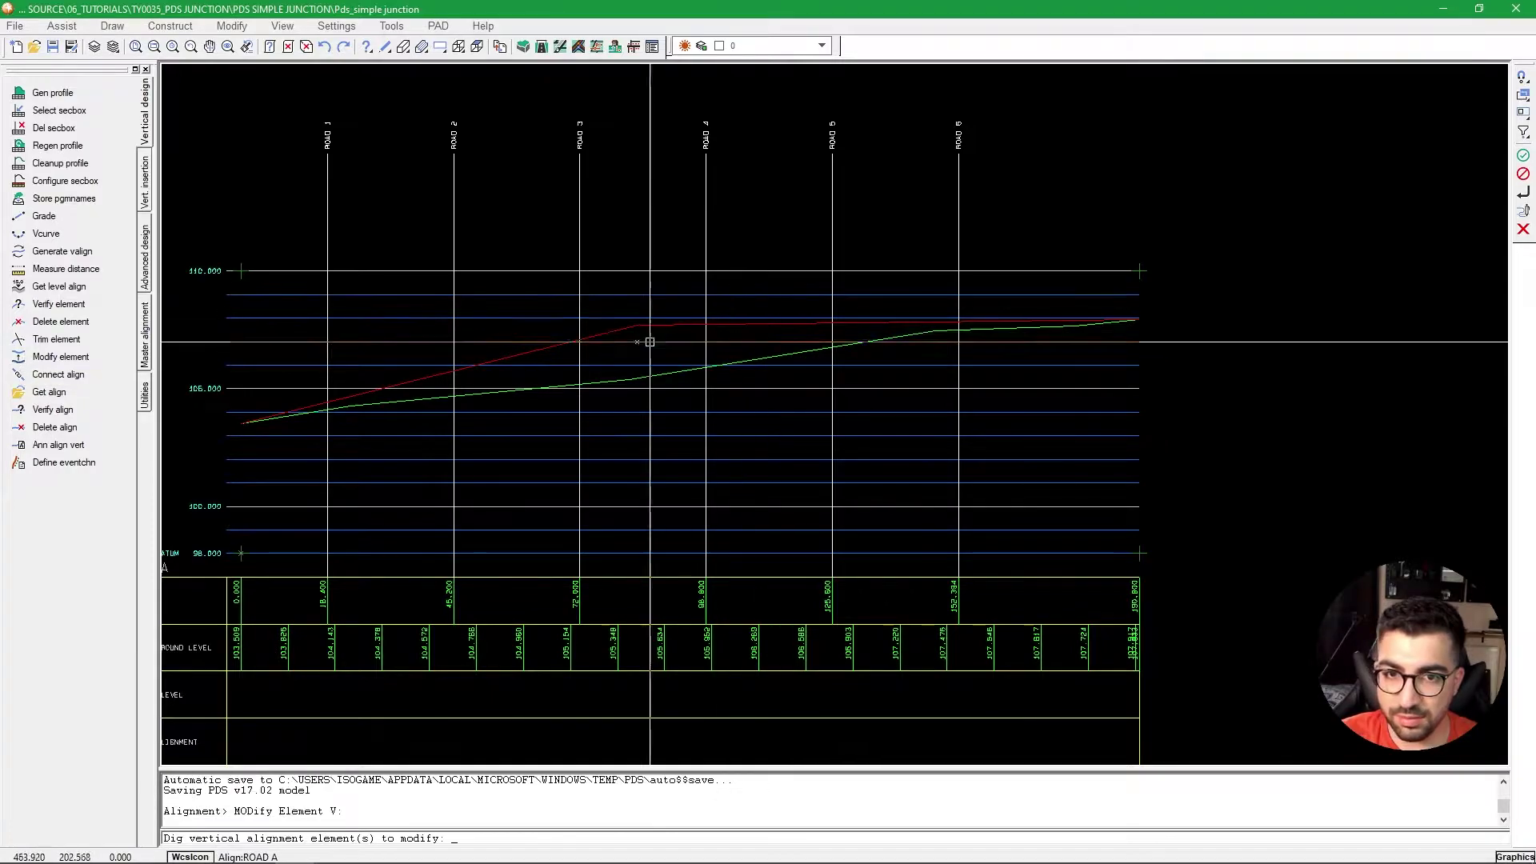
pyautogui.click(24, 234)
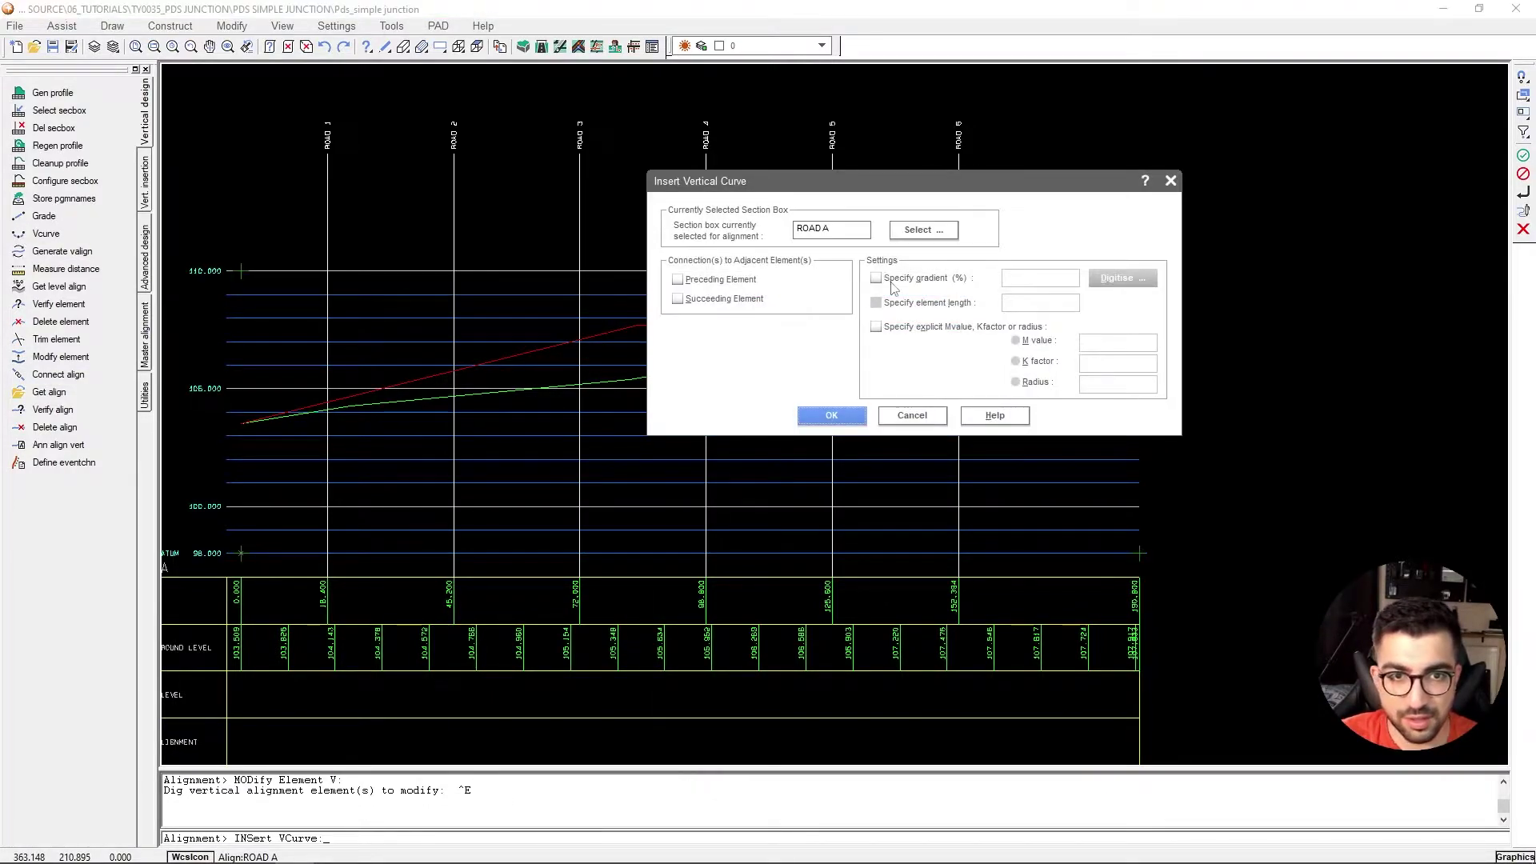
pyautogui.click(894, 282)
pyautogui.click(894, 280)
pyautogui.click(677, 279)
pyautogui.click(677, 298)
pyautogui.click(994, 303)
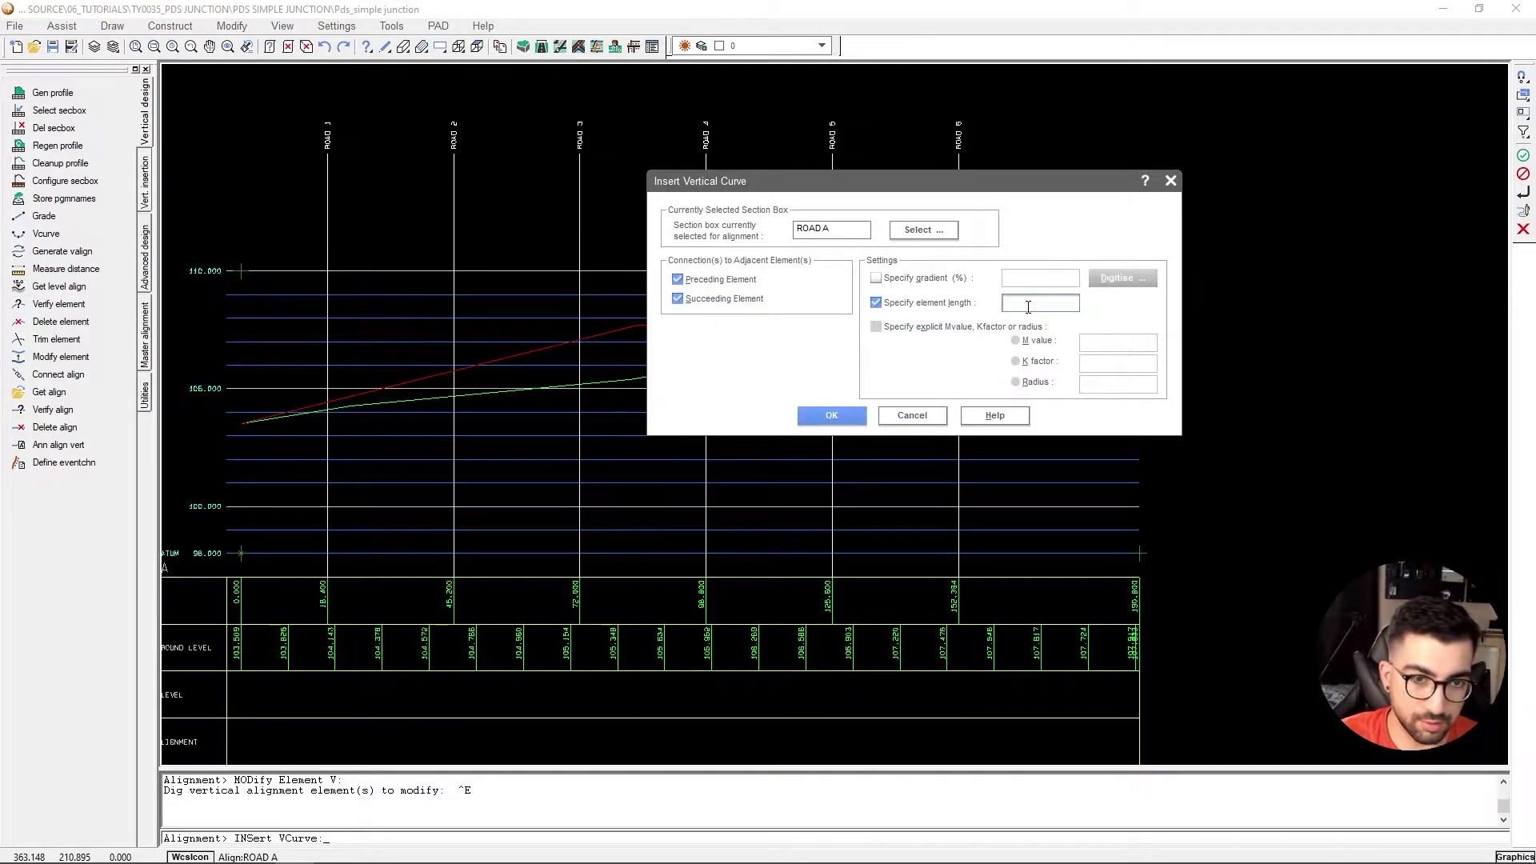
pyautogui.click(817, 417)
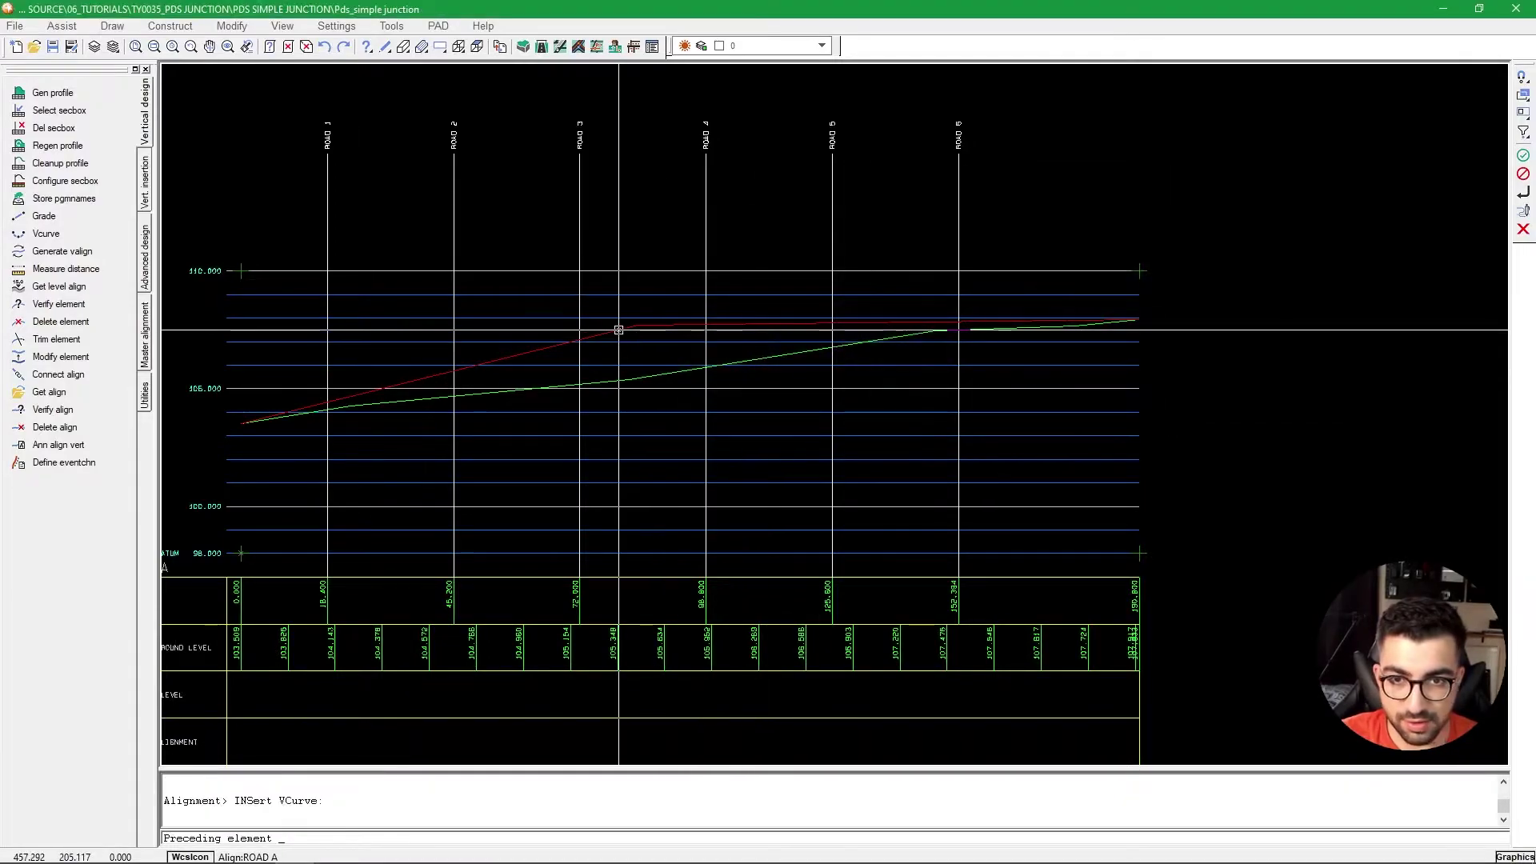
pyautogui.scroll(3, 687, 315)
pyautogui.scroll(-2, 641, 352)
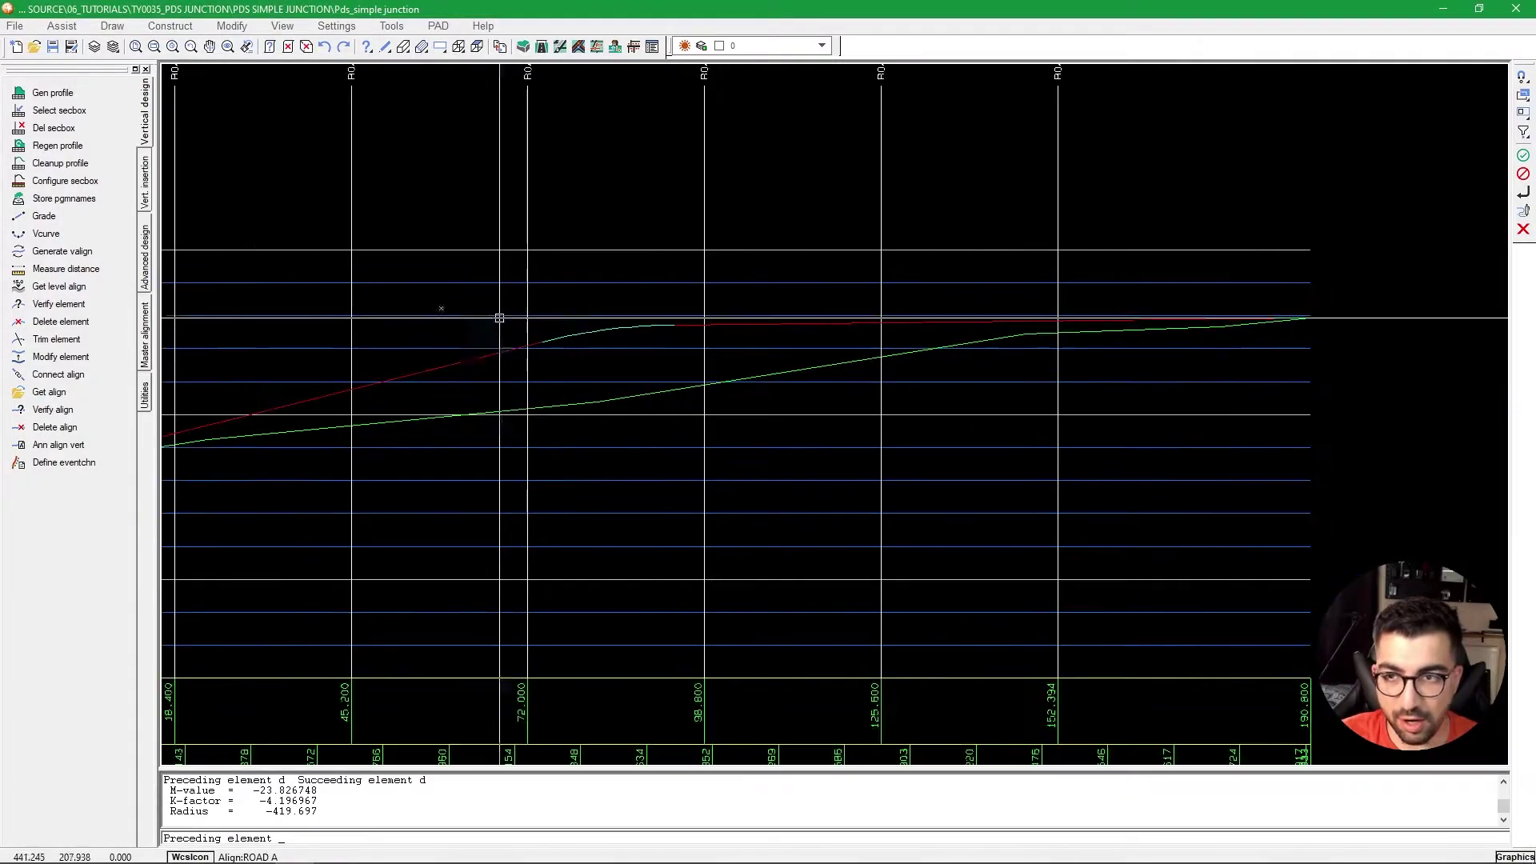
pyautogui.scroll(-3, 727, 319)
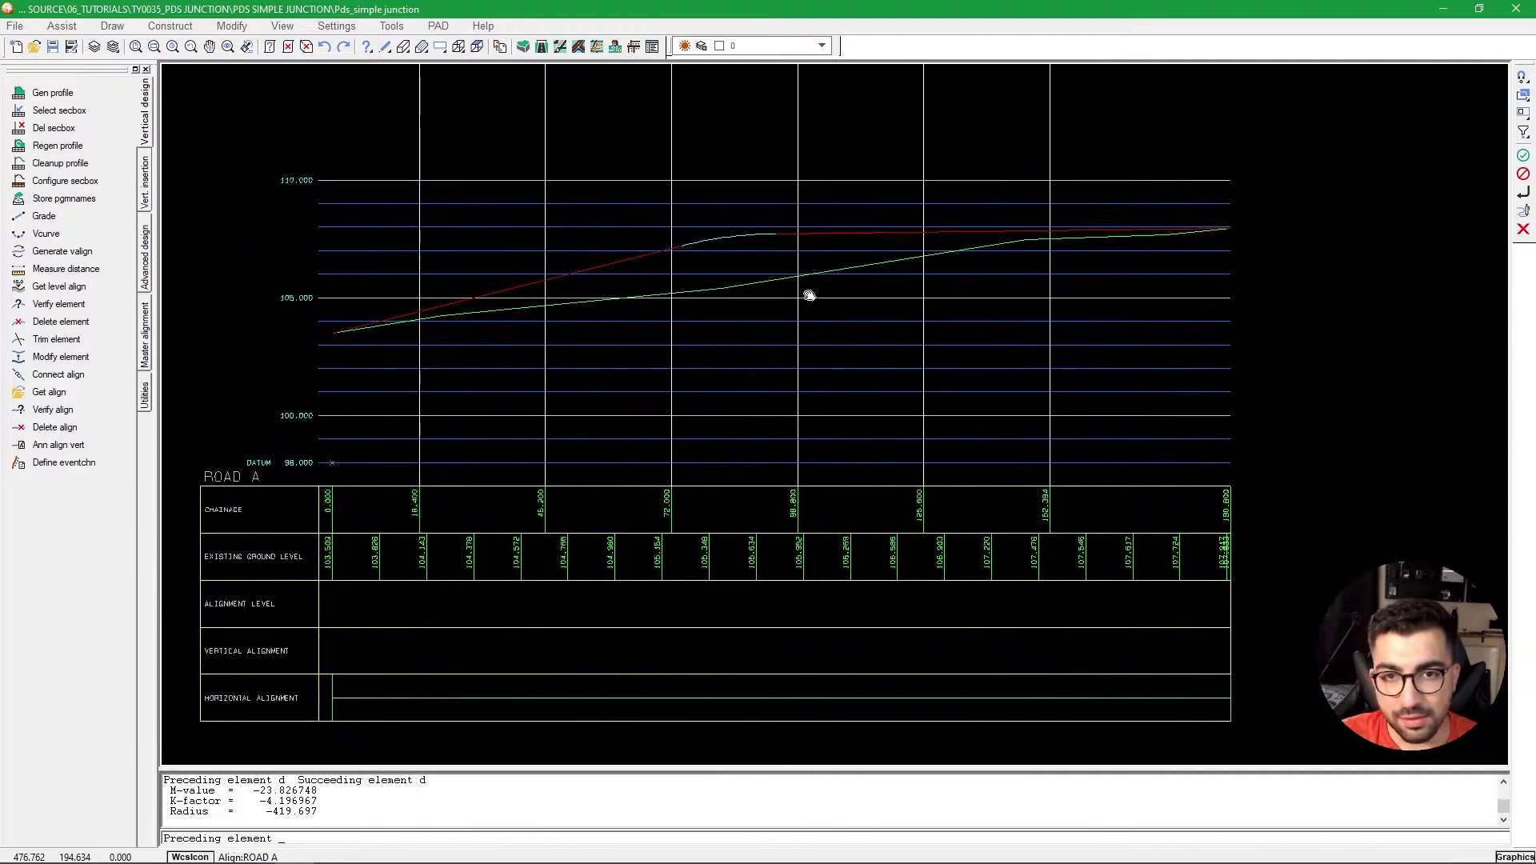
# Change the design of Road A's second grade to a gradient of -2%, derived from start and gradient.
pyautogui.click(24, 358)
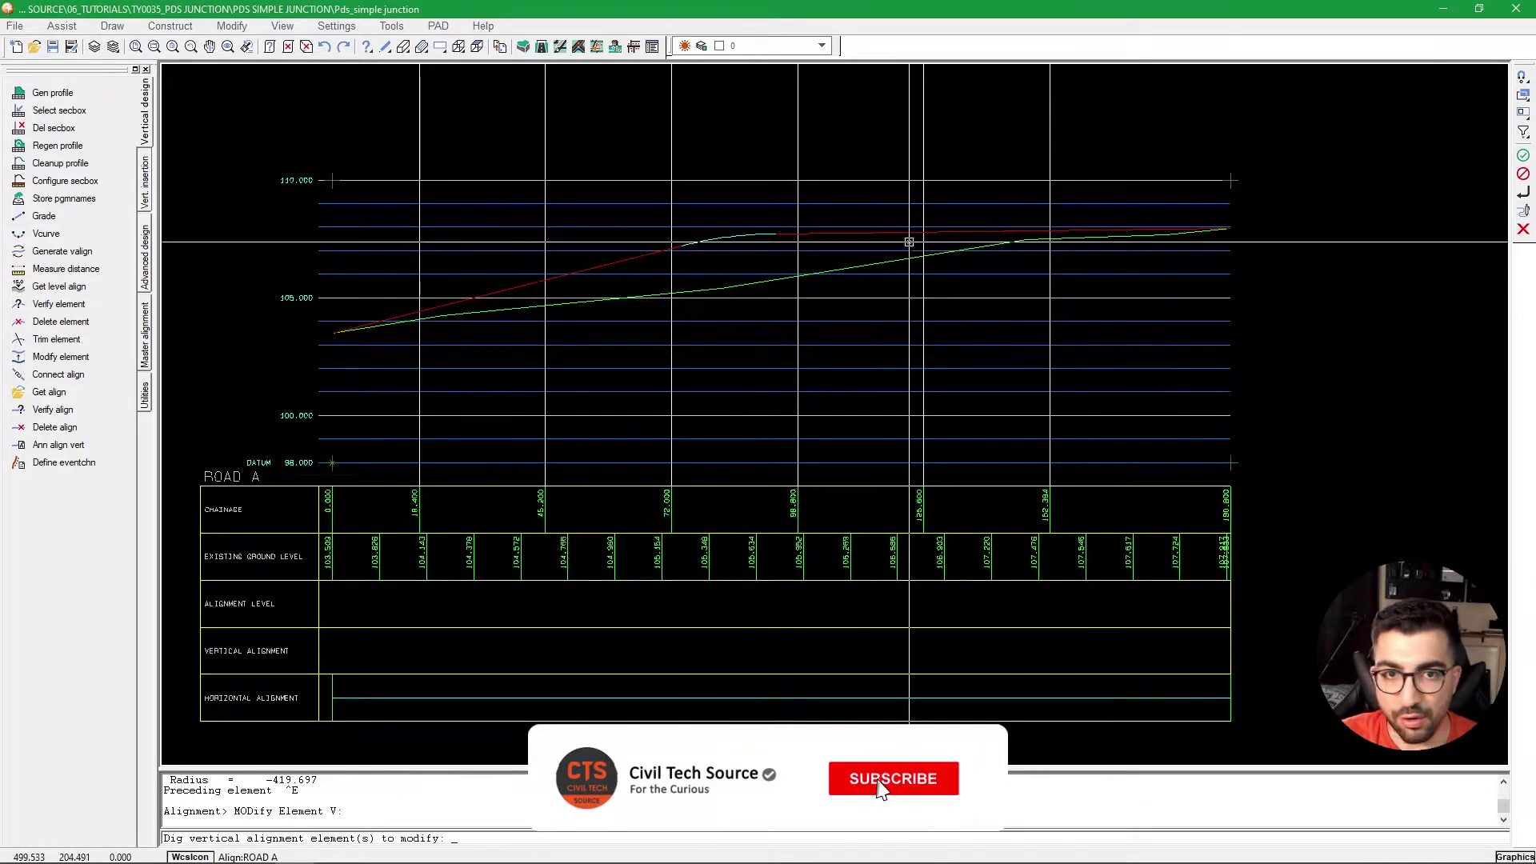
pyautogui.click(873, 232)
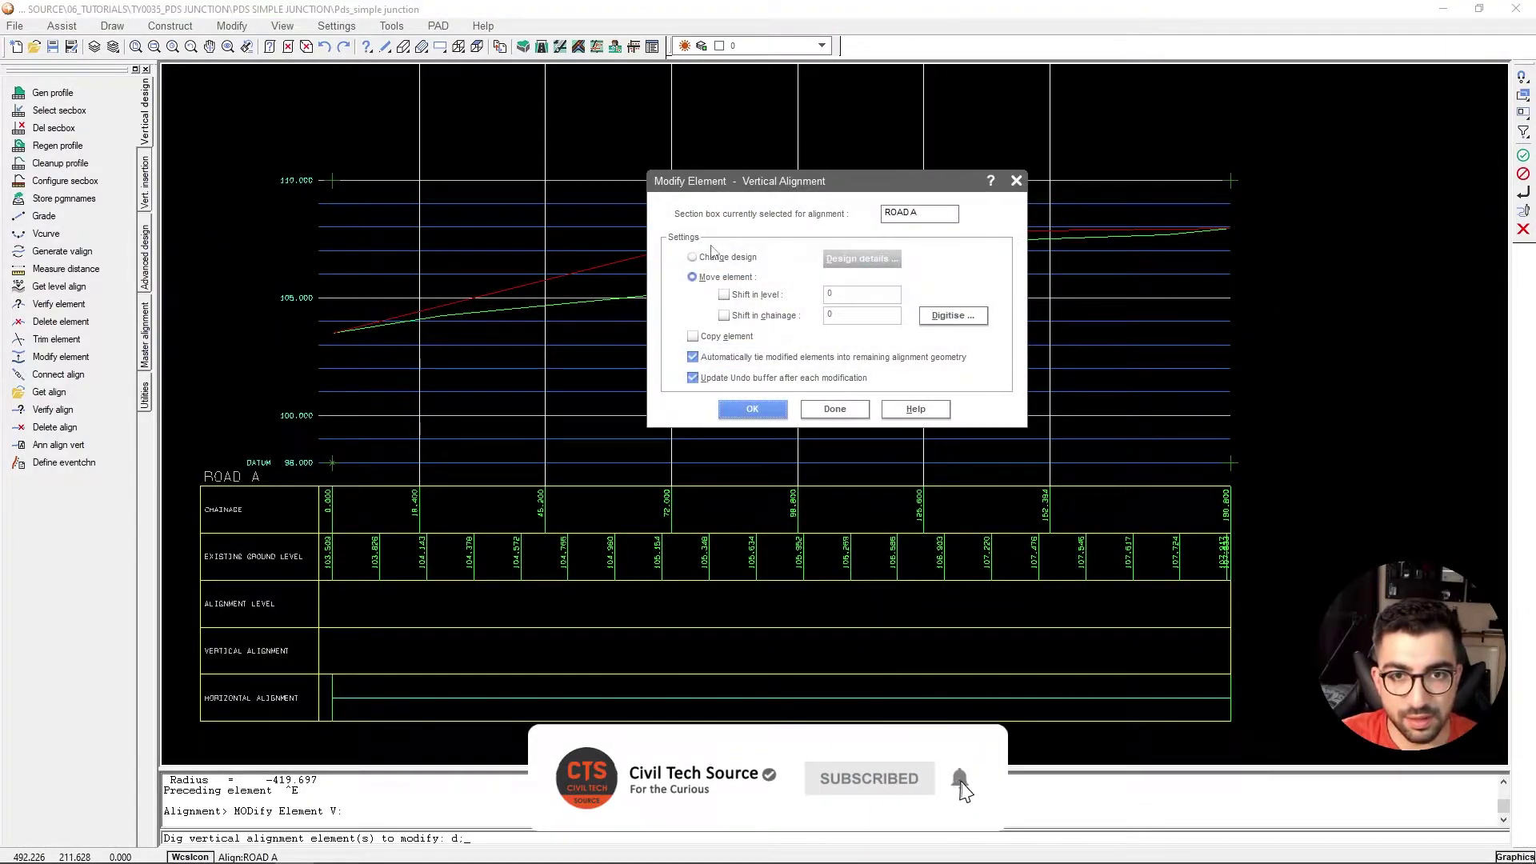
pyautogui.click(711, 255)
pyautogui.click(862, 259)
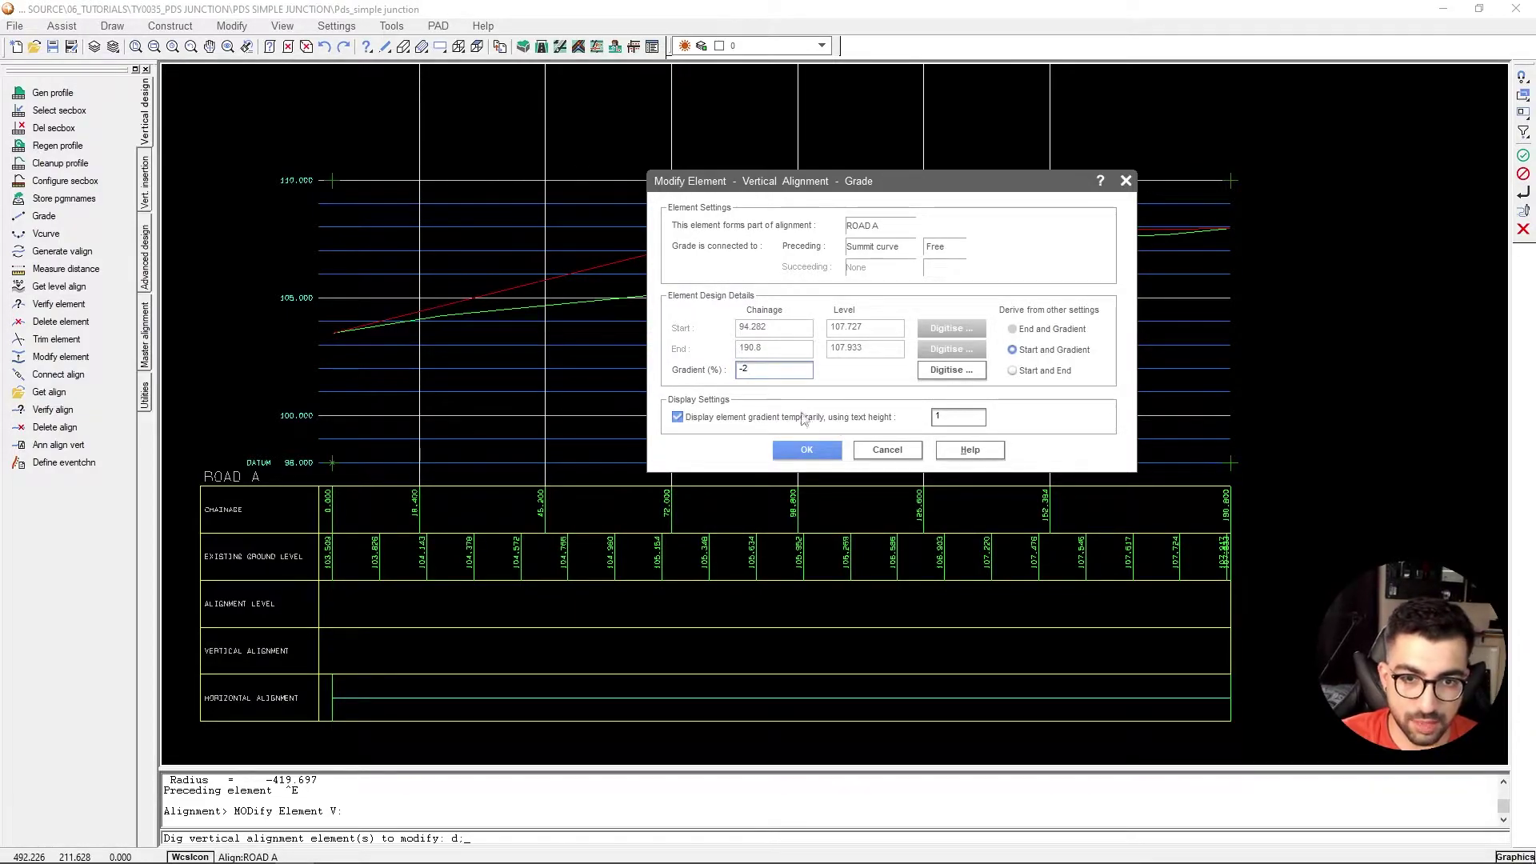
pyautogui.click(796, 456)
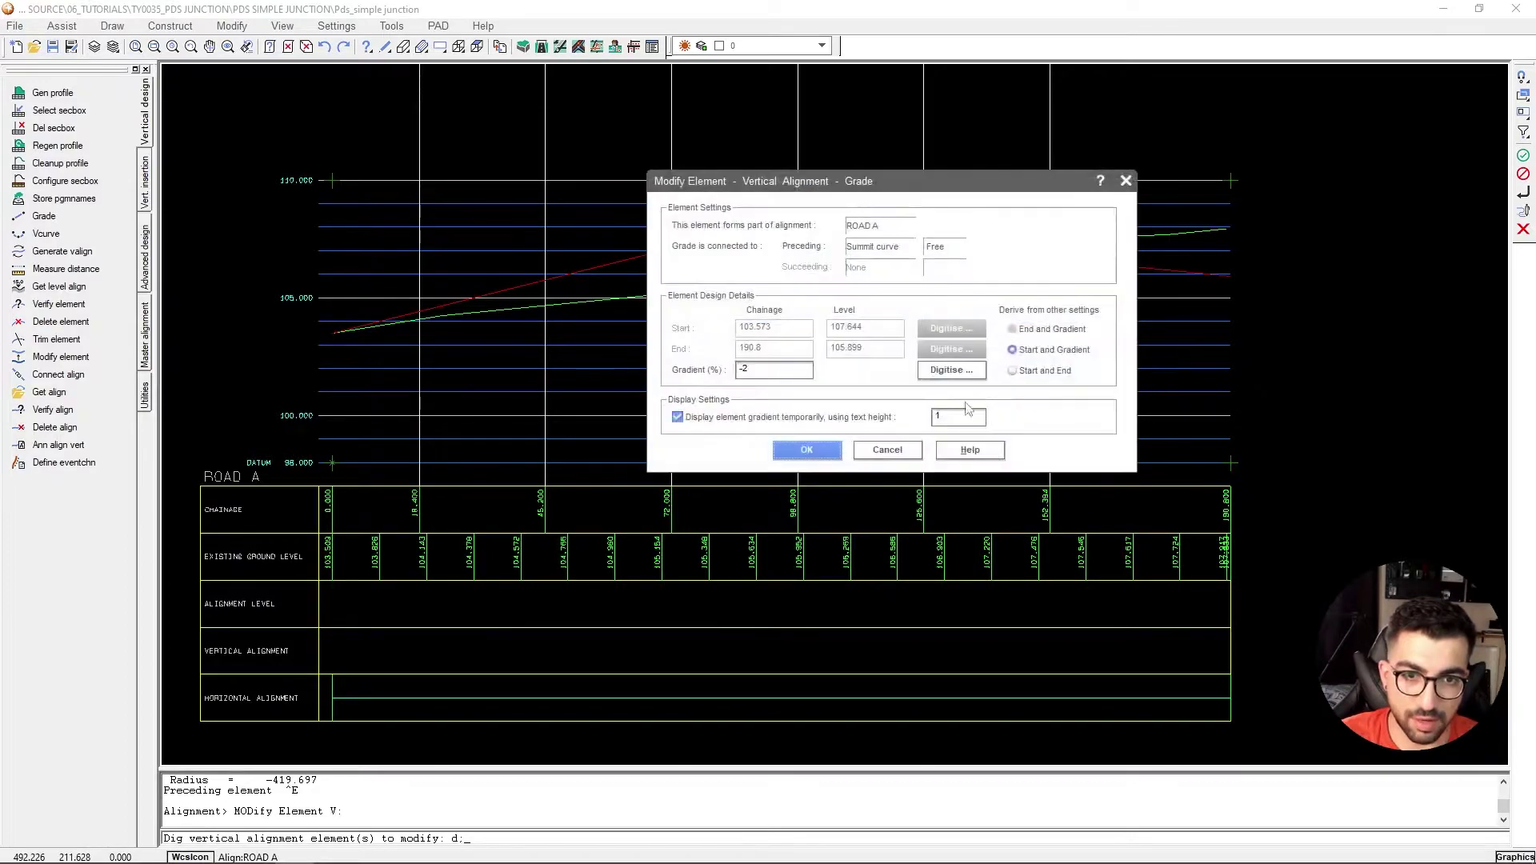
pyautogui.click(808, 450)
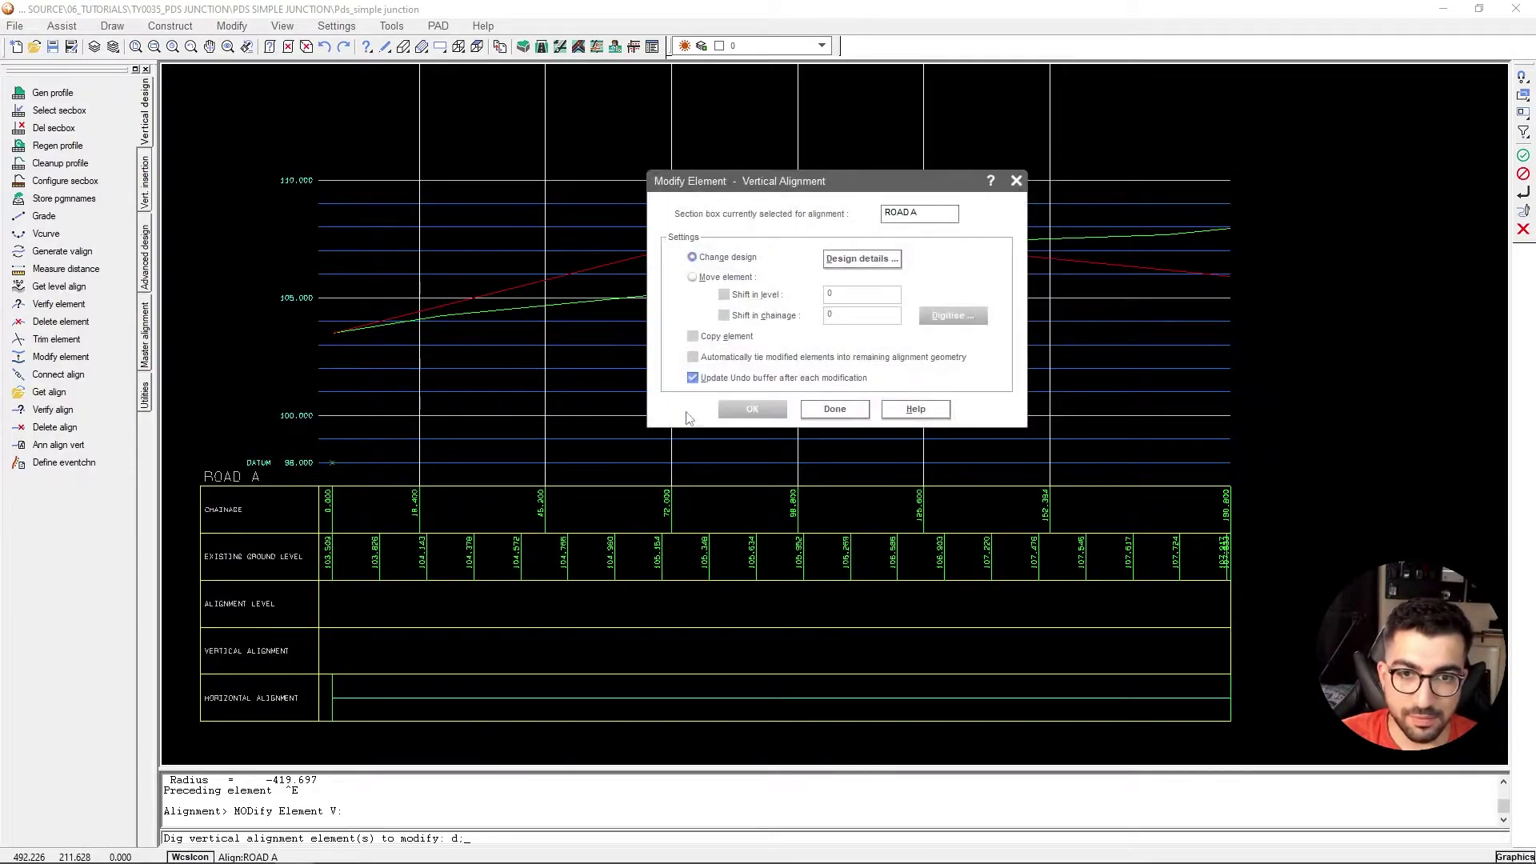
pyautogui.click(834, 409)
pyautogui.scroll(3, 610, 360)
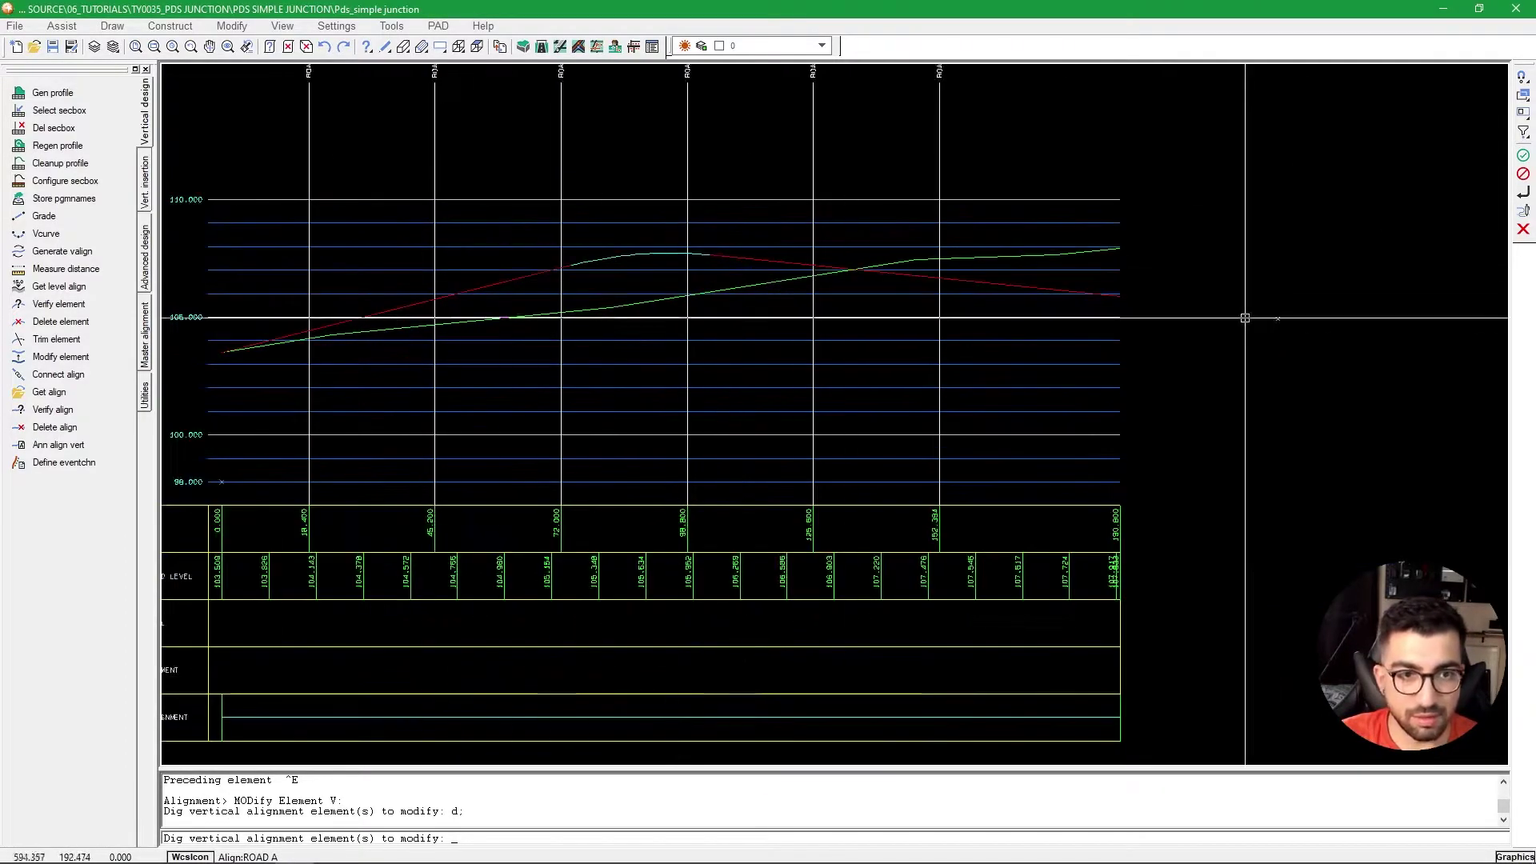
pyautogui.scroll(-3, 1104, 247)
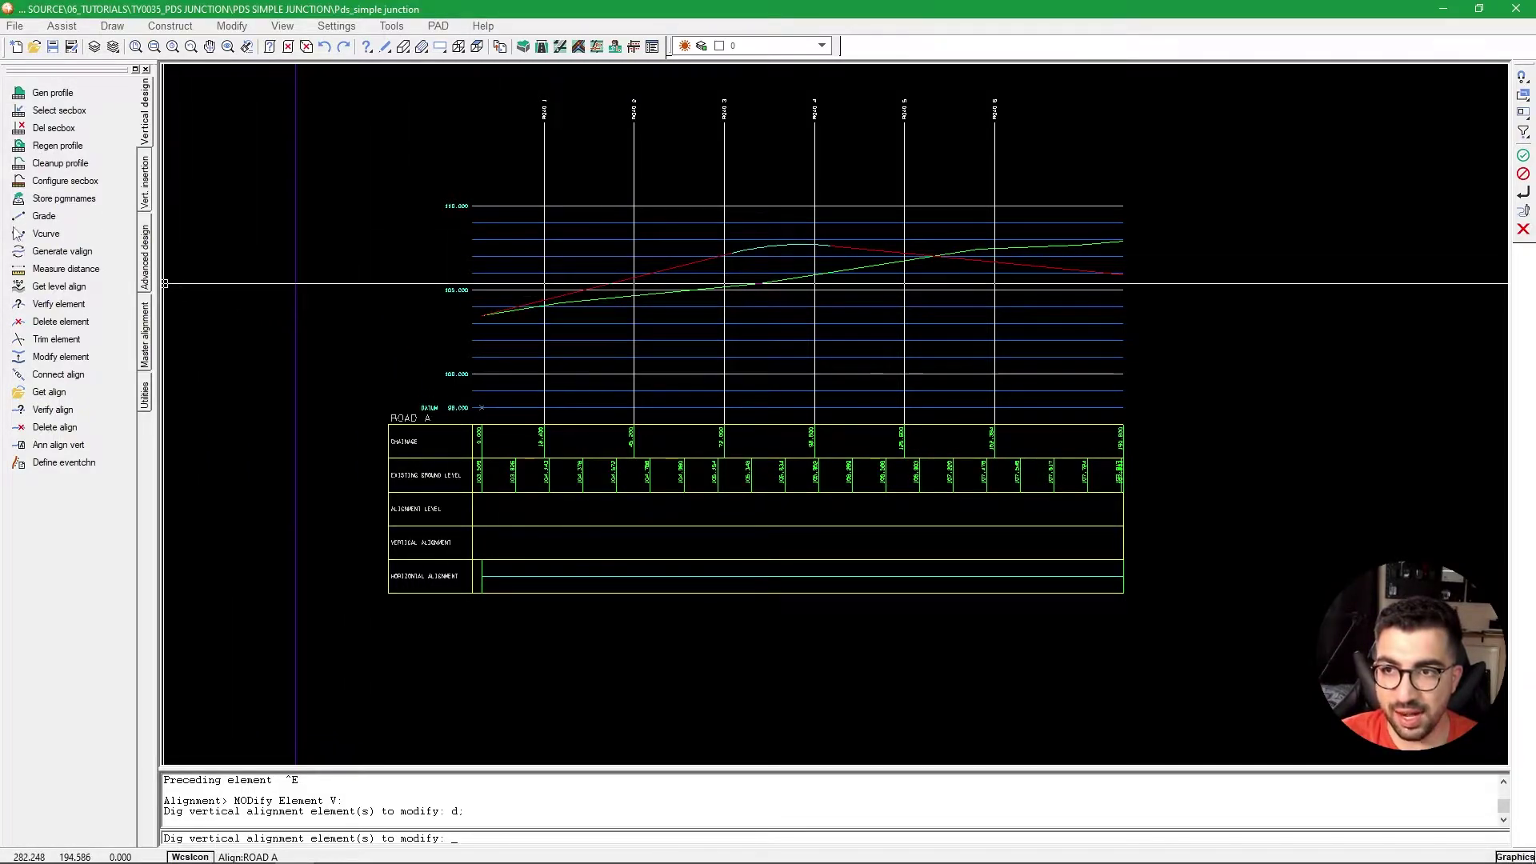
# Connect the grades and vertical curve as the vertical alignment of Road A.
pyautogui.click(48, 375)
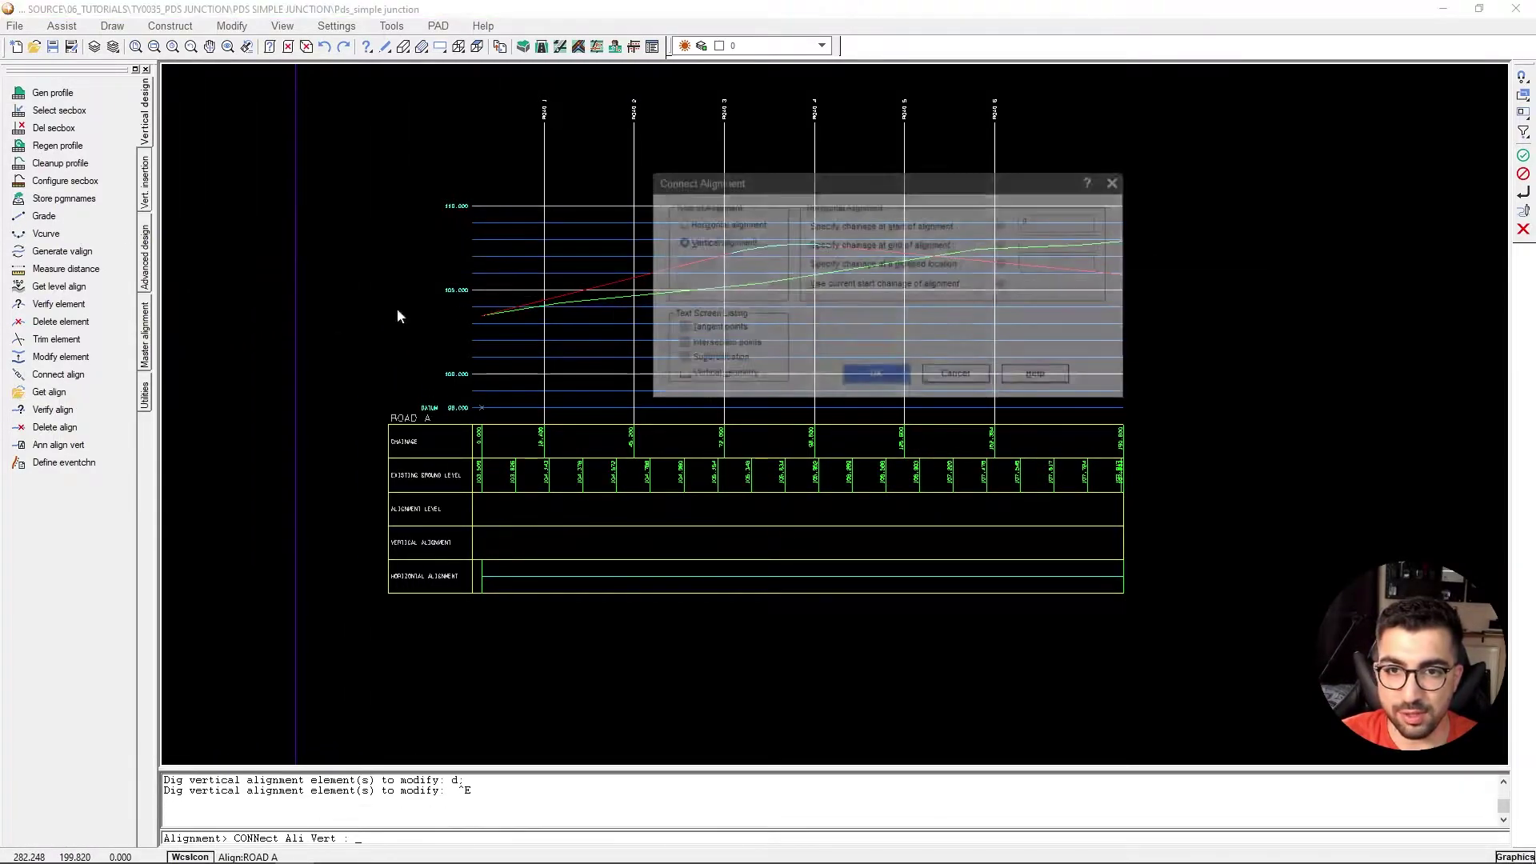
pyautogui.click(858, 378)
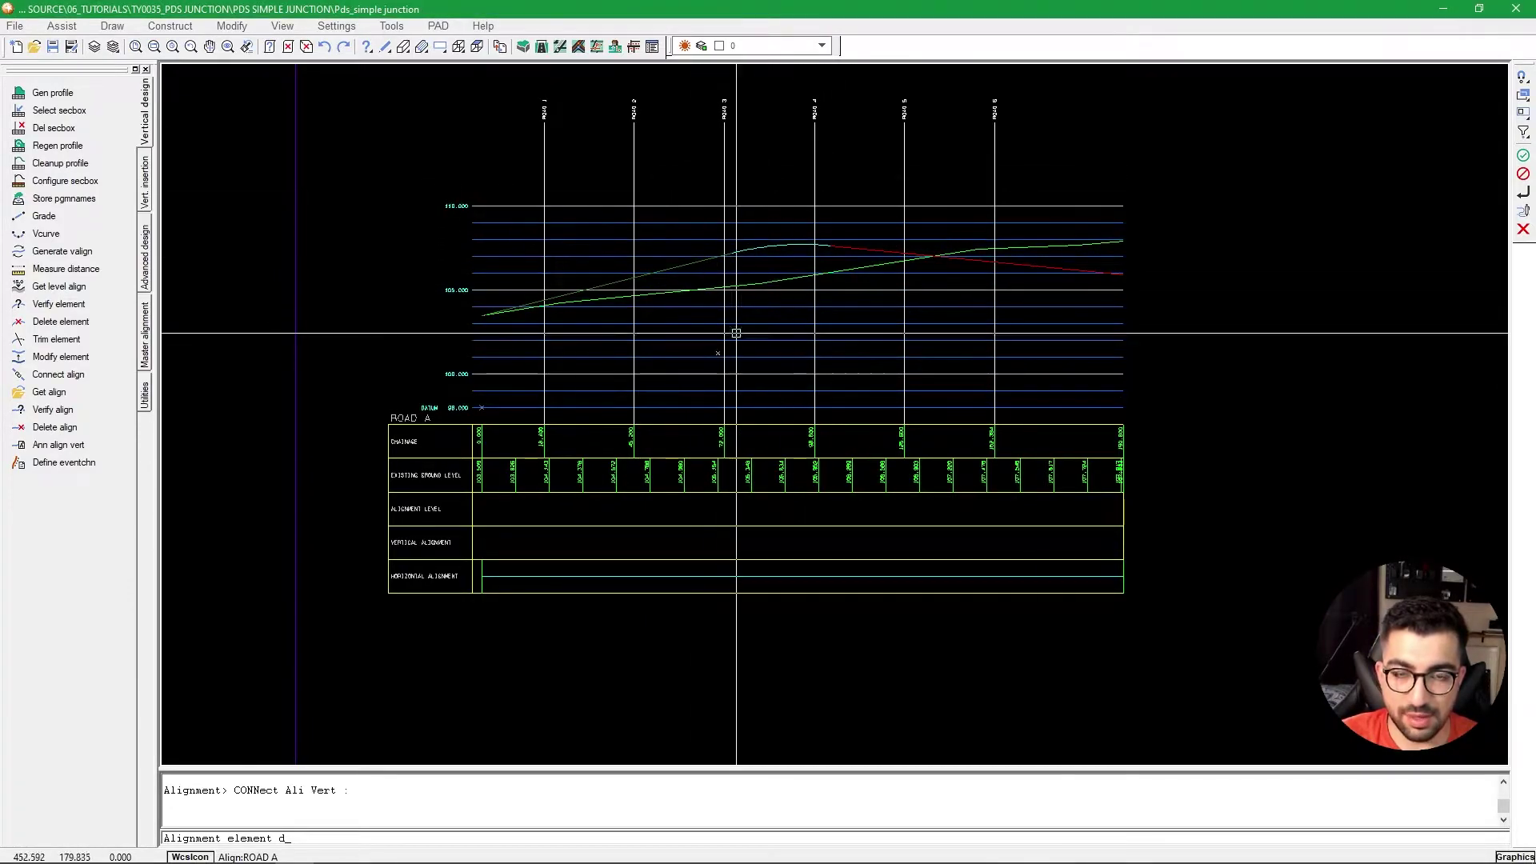
pyautogui.click(694, 230)
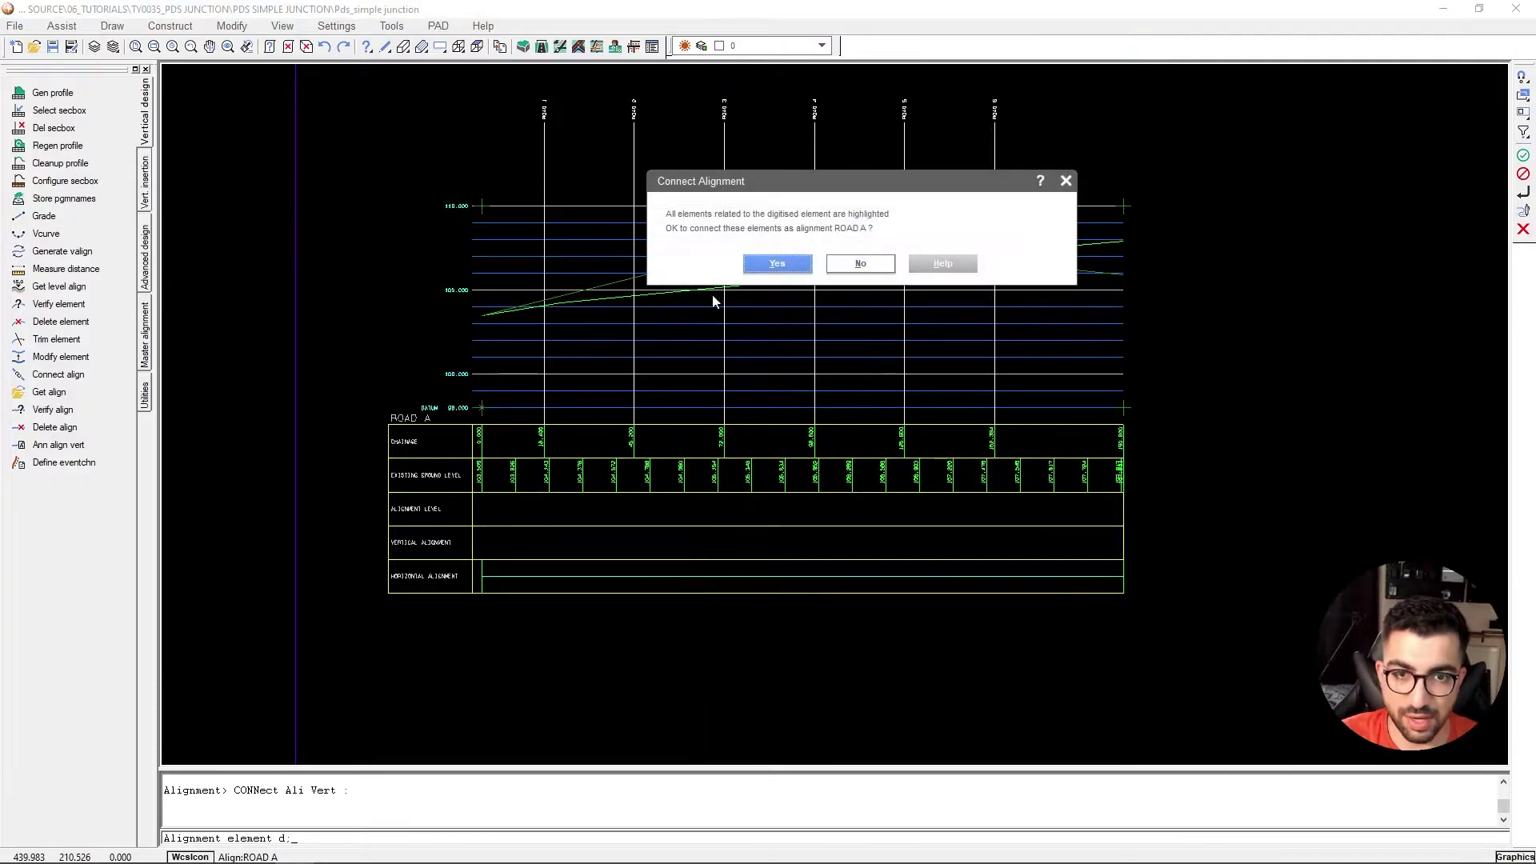
pyautogui.moveTo(797, 184); pyautogui.dragTo(796, 361)
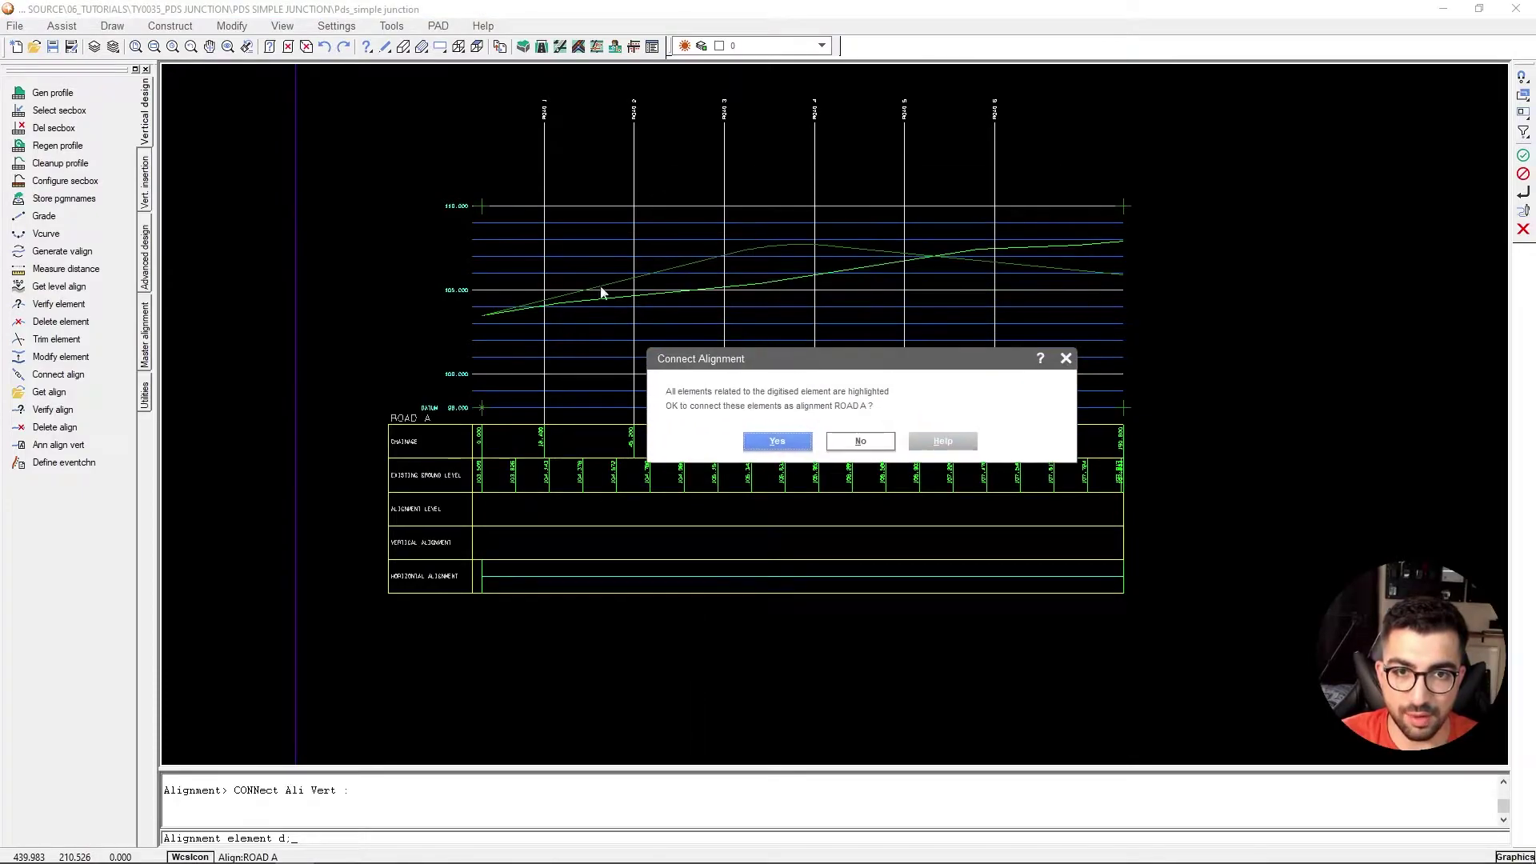
pyautogui.click(761, 444)
pyautogui.click(746, 441)
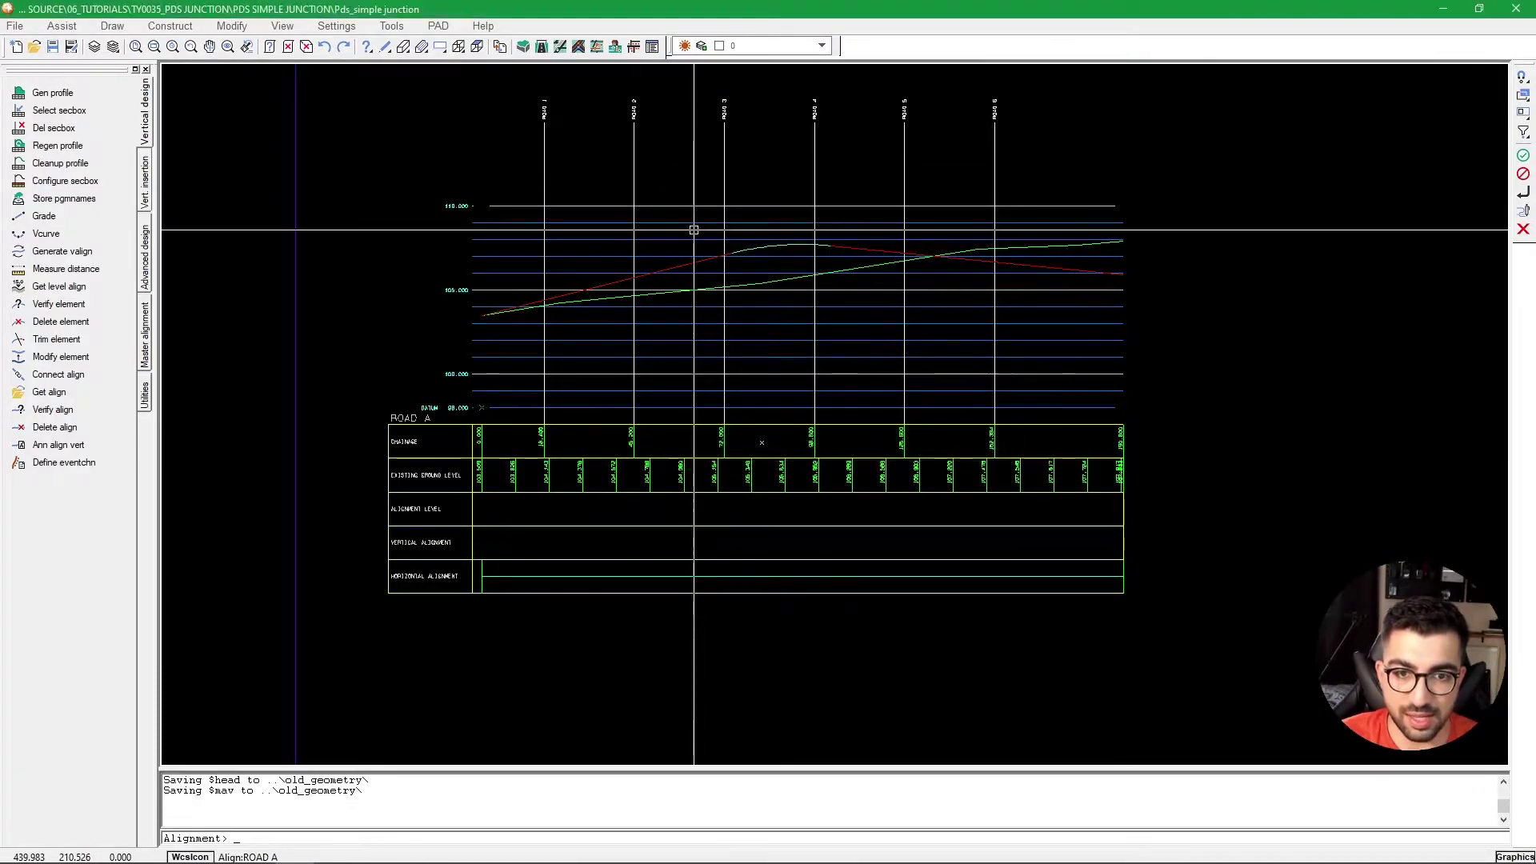
# Project Road A's master alignment from its centreline on plan, using a chainage interval of 1 for the alignment elements.
pyautogui.scroll(-5, 700, 388)
pyautogui.scroll(6, 730, 398)
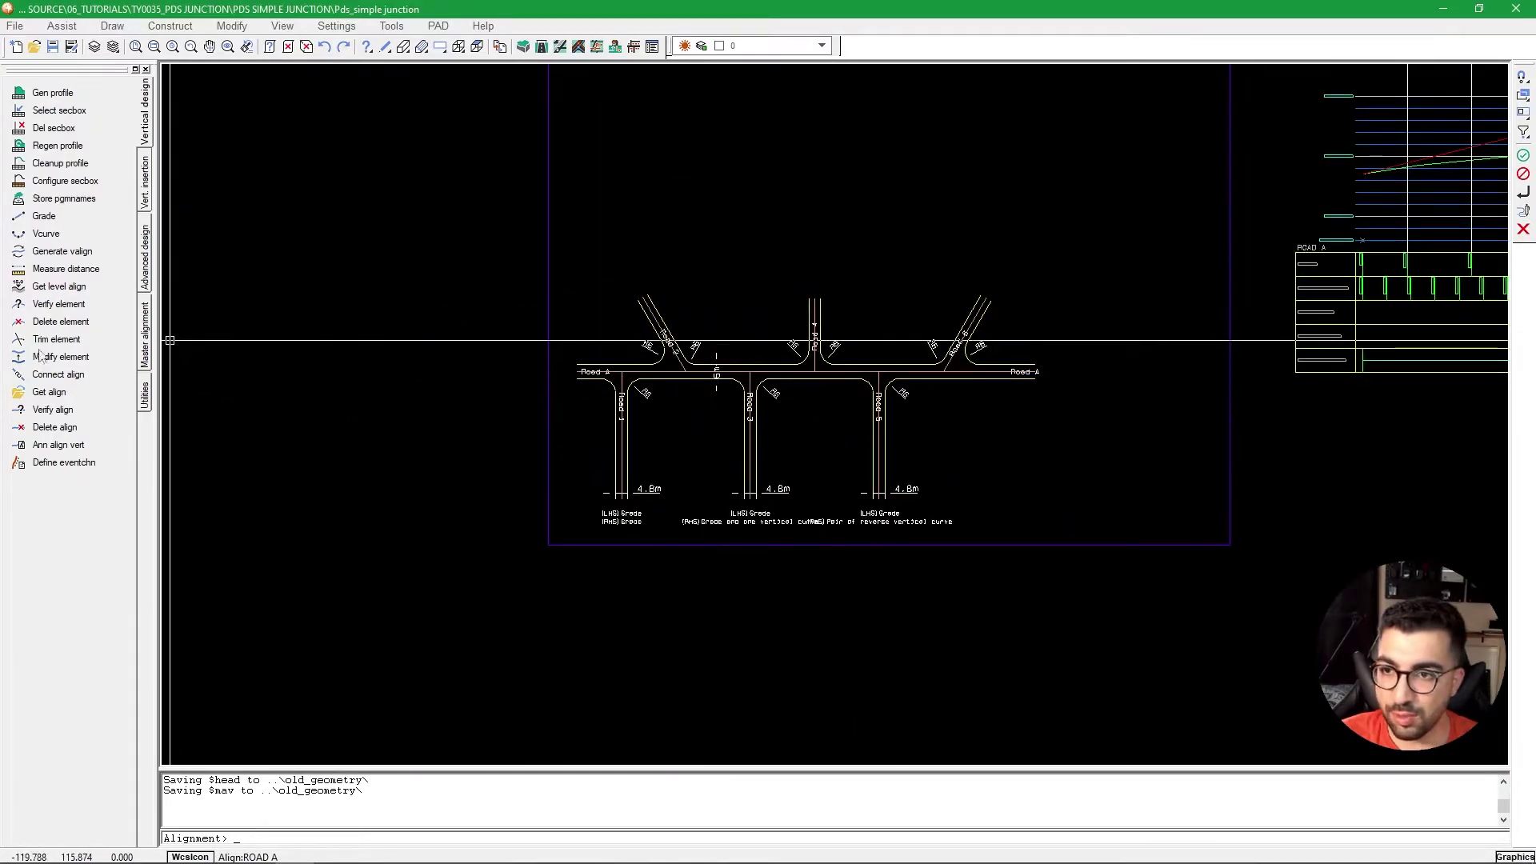
pyautogui.click(145, 352)
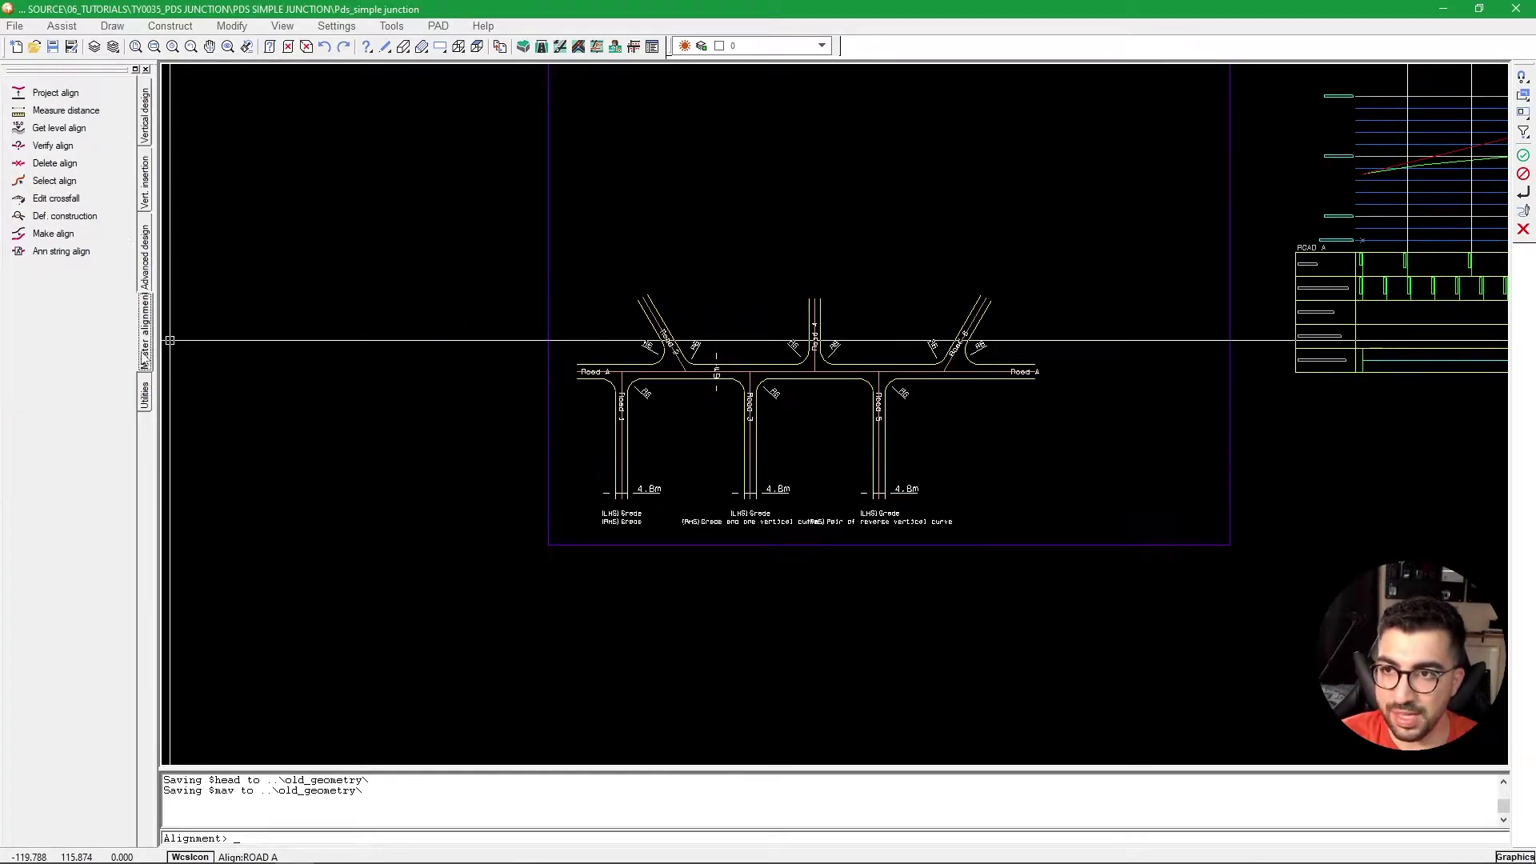
pyautogui.click(18, 95)
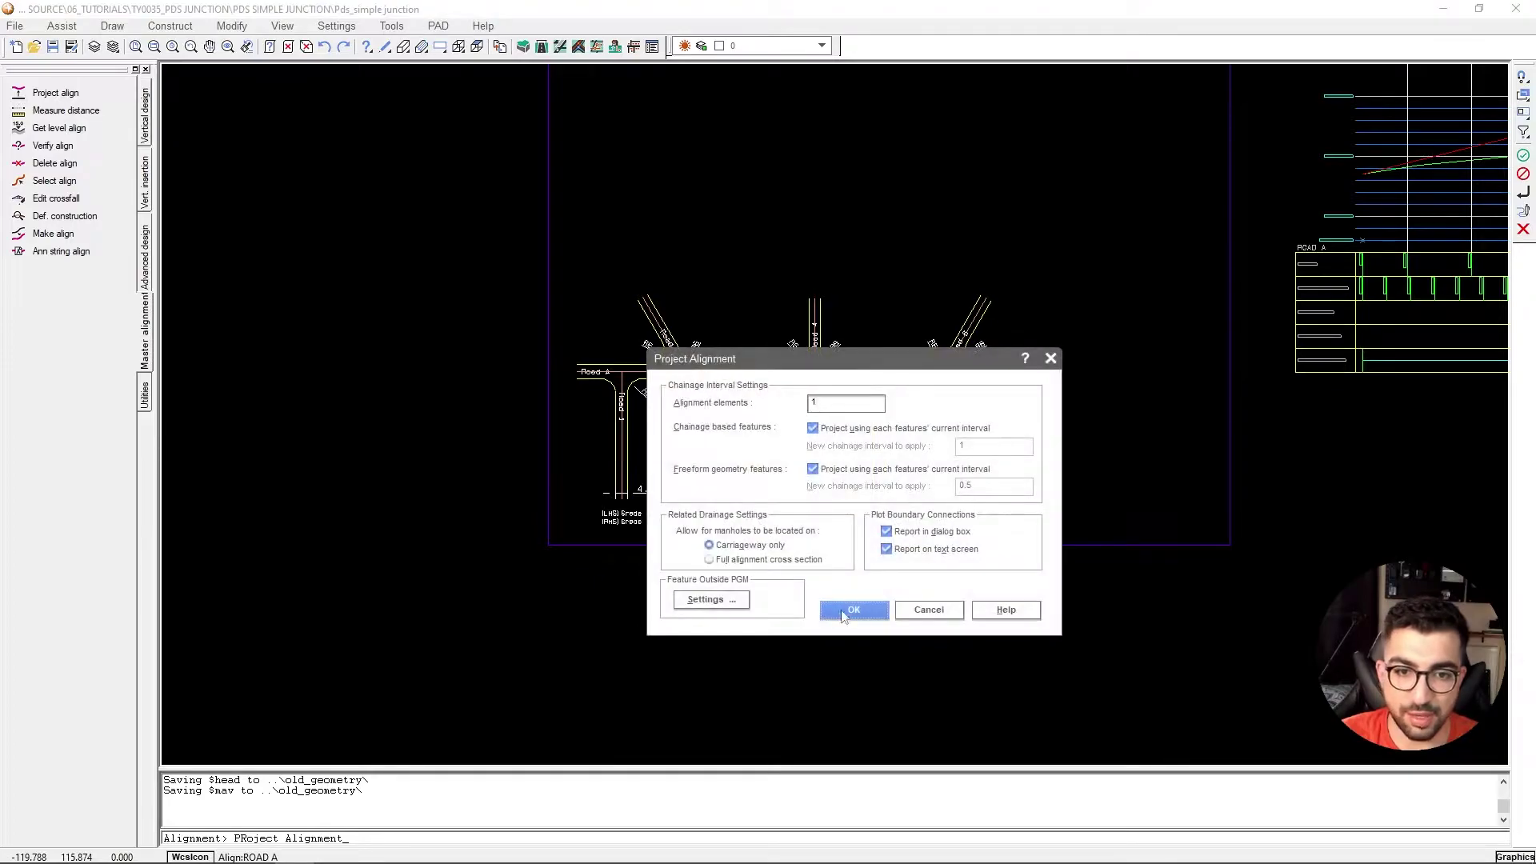
pyautogui.click(852, 610)
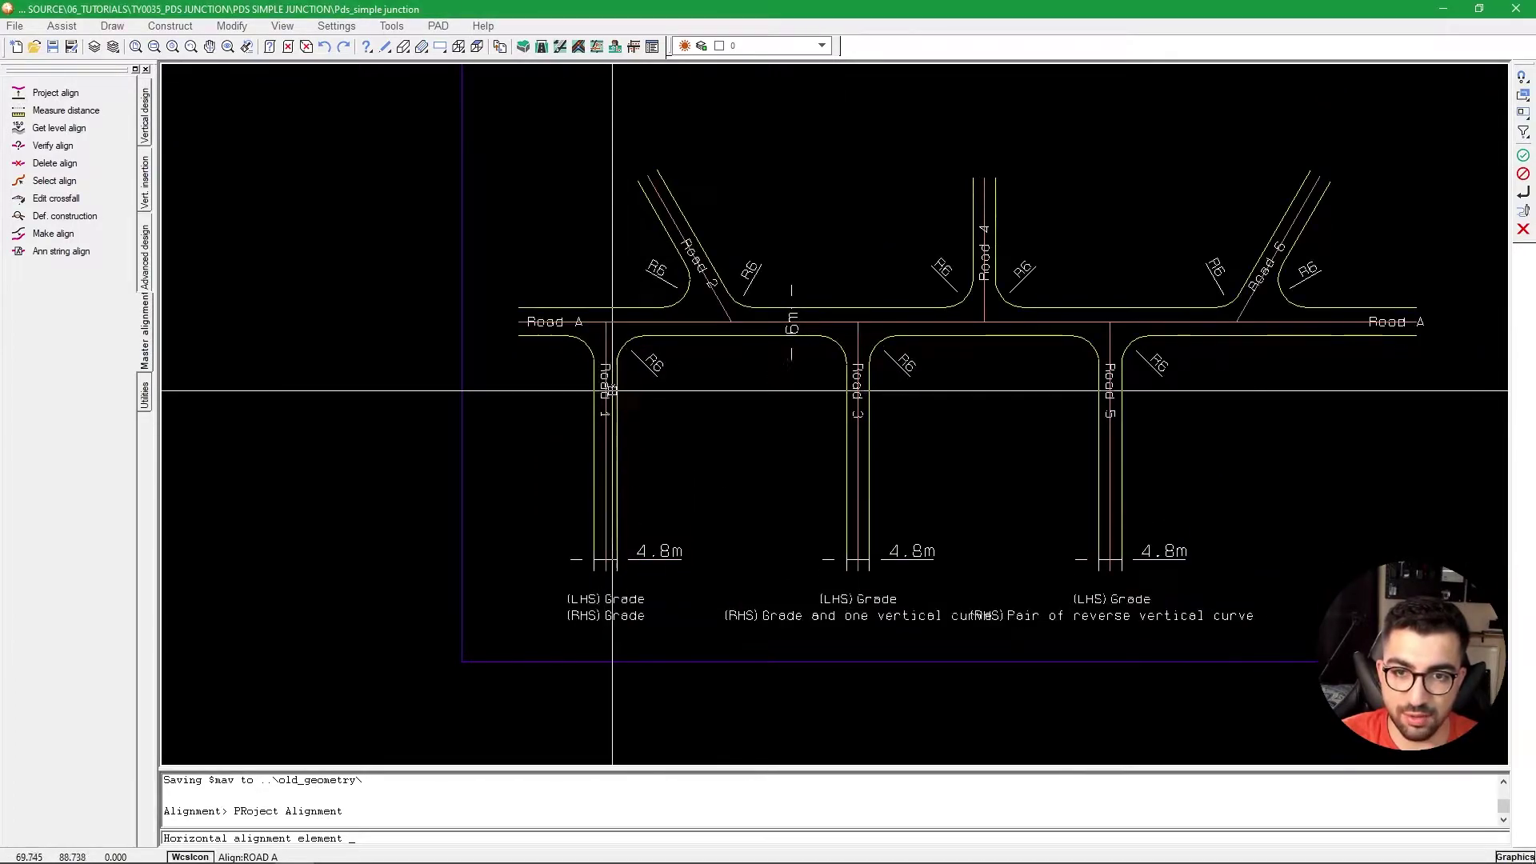
pyautogui.click(628, 322)
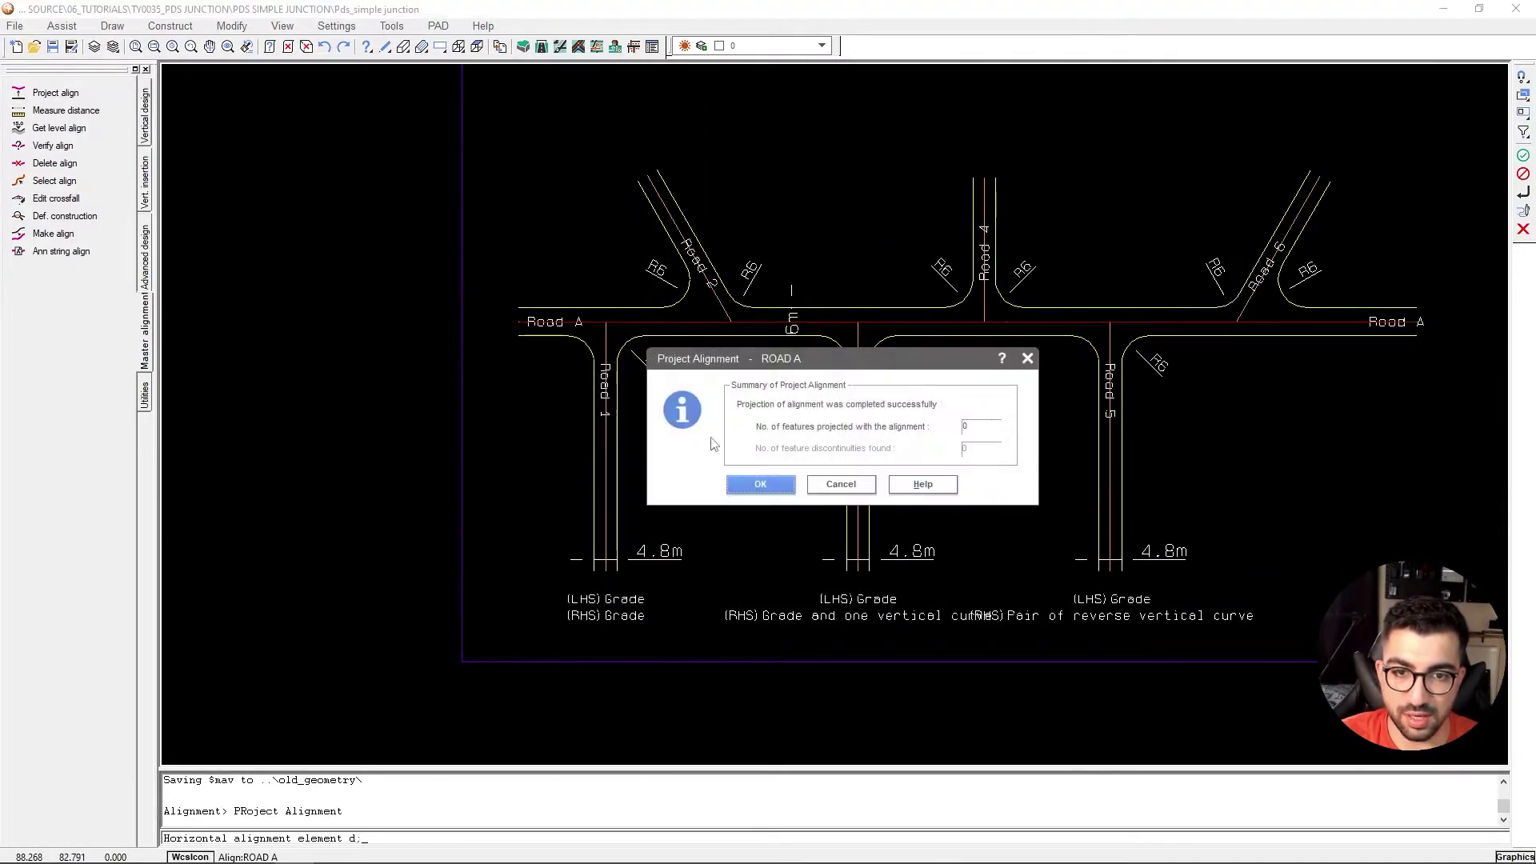
# Close the projection summary and examine Road A's projected alignment in 3D, returning to the plan view.
pyautogui.press('Return')
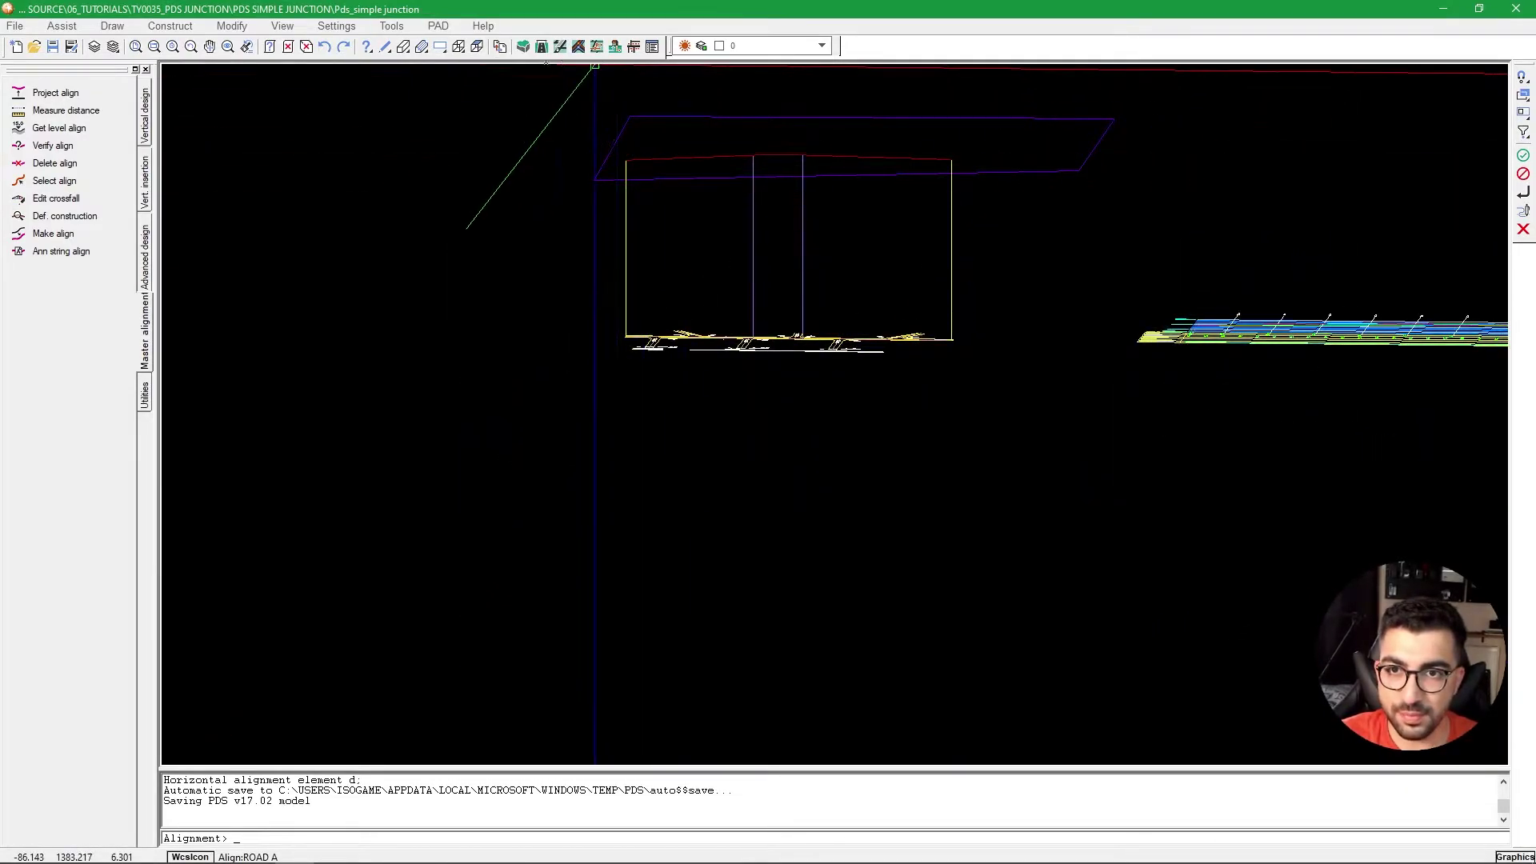
pyautogui.click(477, 47)
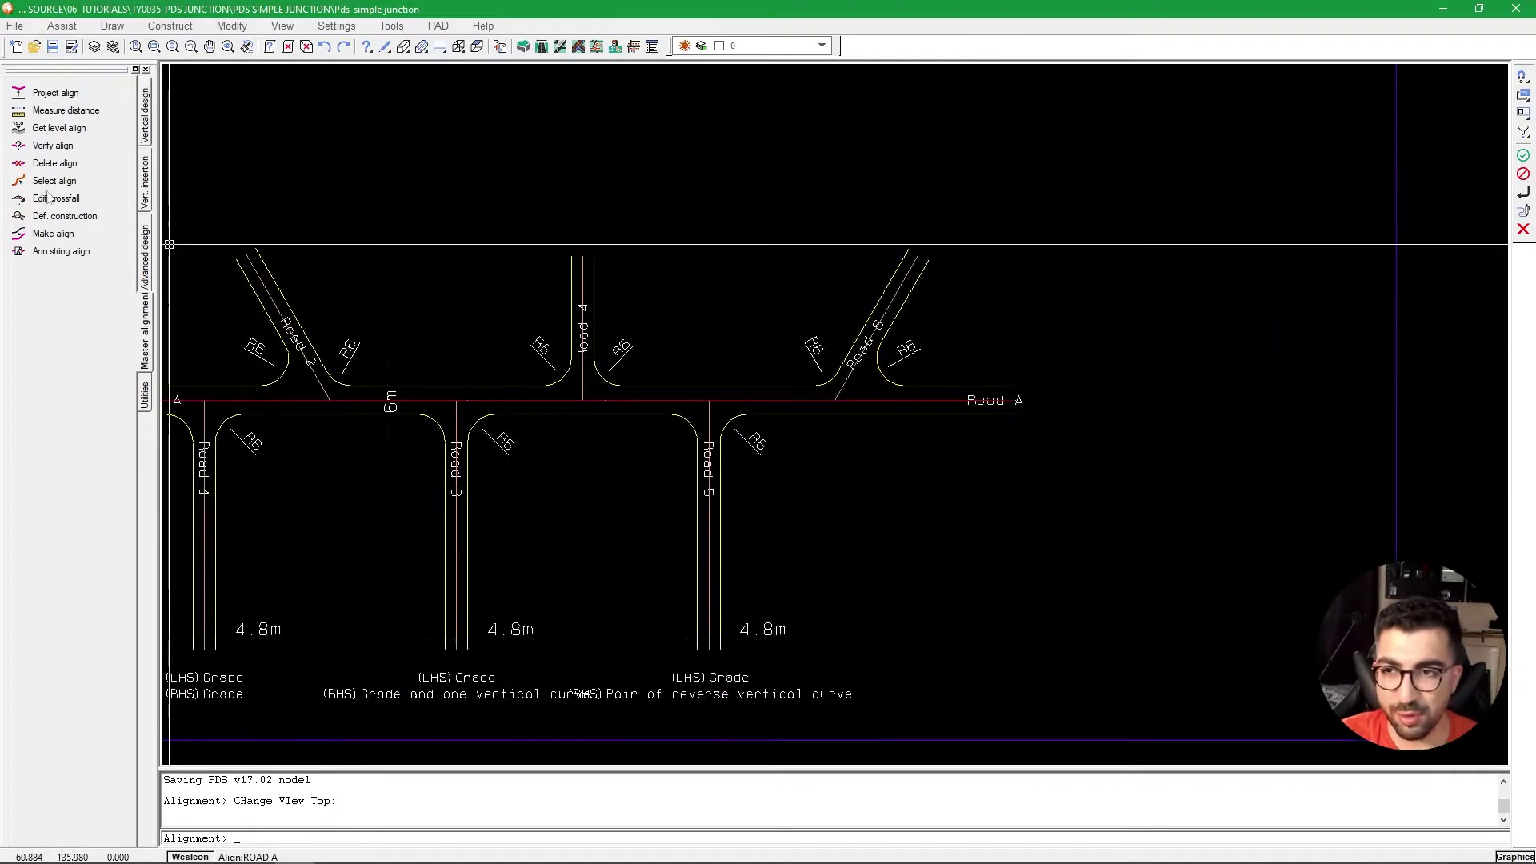
pyautogui.scroll(3, 377, 514)
pyautogui.scroll(-3, 535, 416)
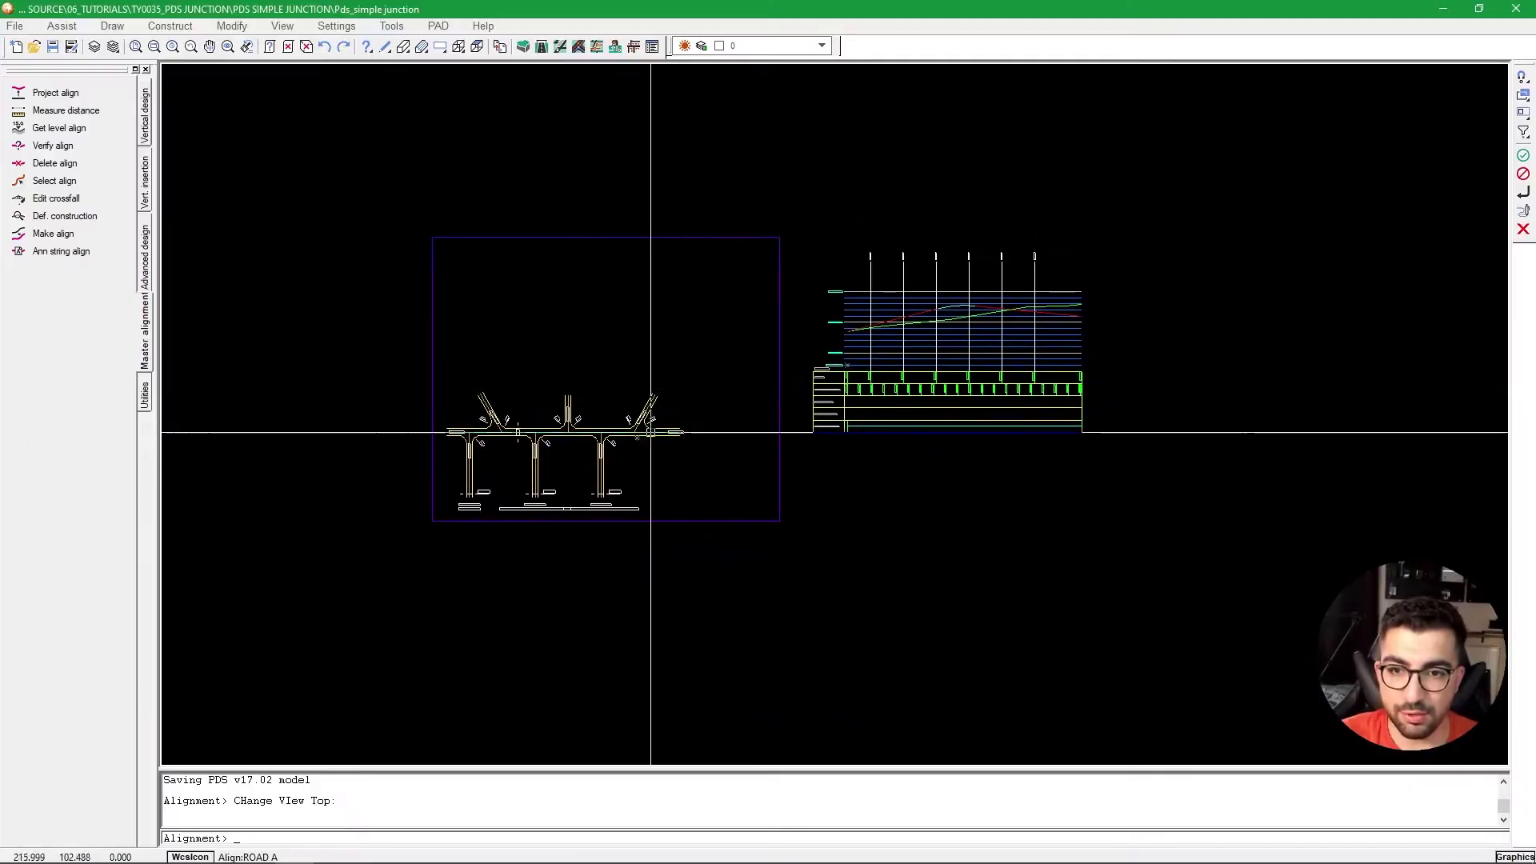
pyautogui.scroll(3, 1224, 247)
pyautogui.scroll(-3, 329, 448)
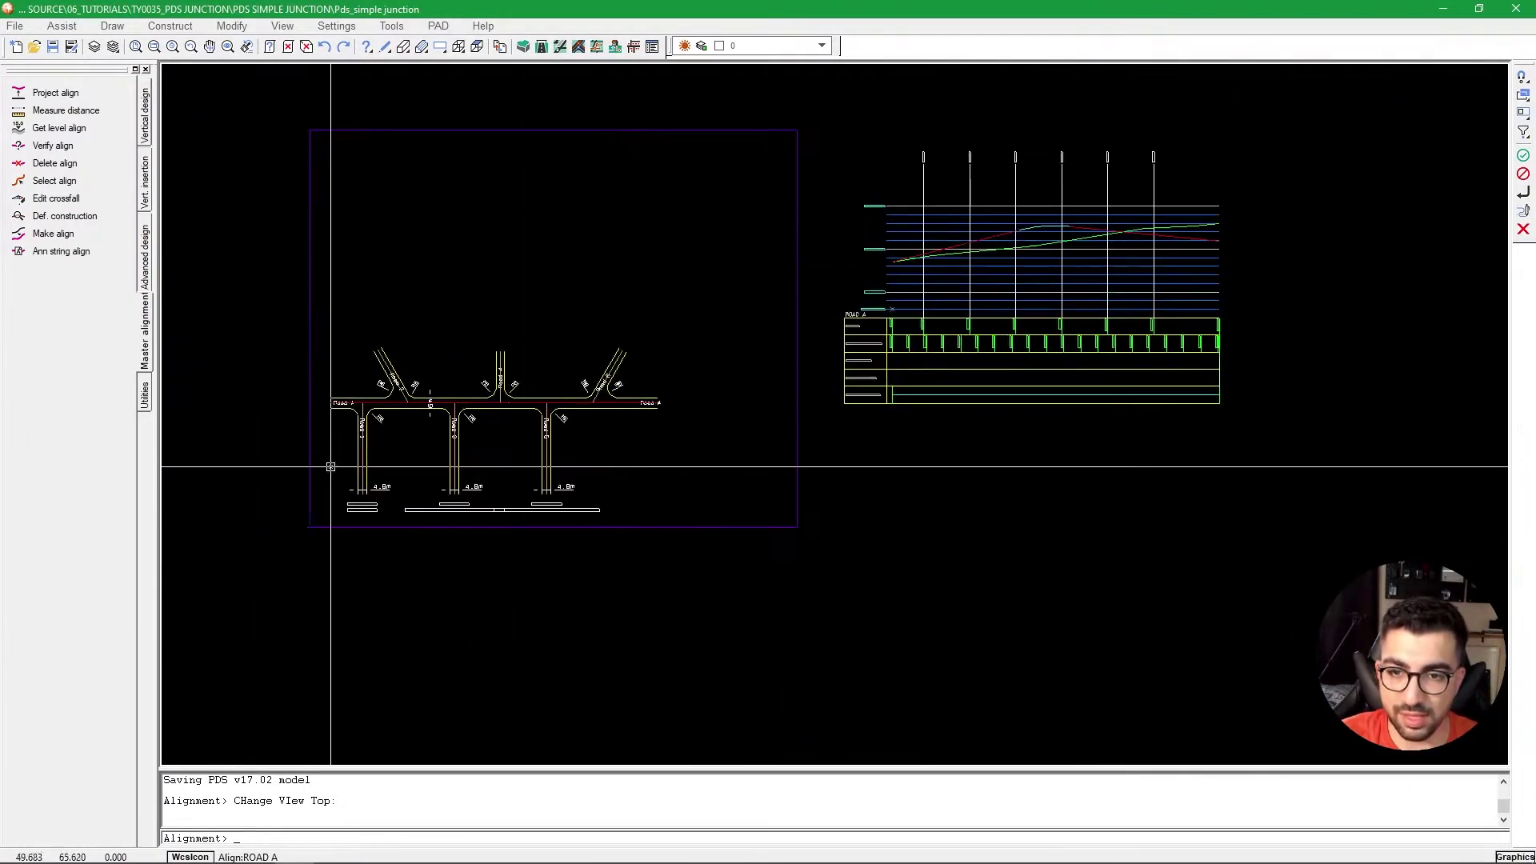
pyautogui.scroll(2, 357, 480)
pyautogui.scroll(1, 408, 377)
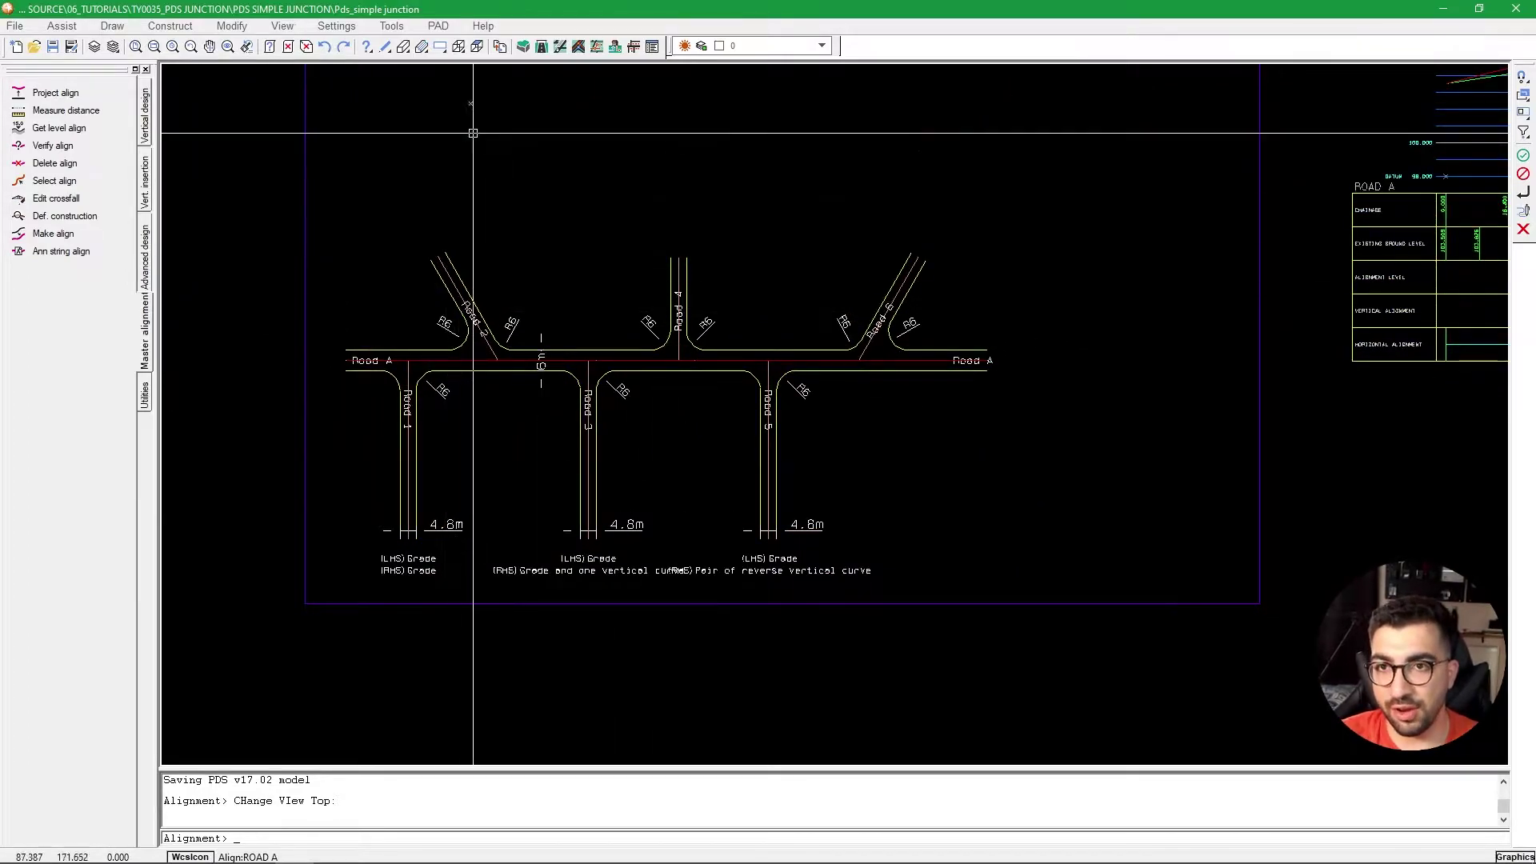
# Define a standard single carriageway CWA on Road A, 3 wide from crown to each channel at both start and end.
pyautogui.click(445, 26)
pyautogui.moveTo(476, 151)
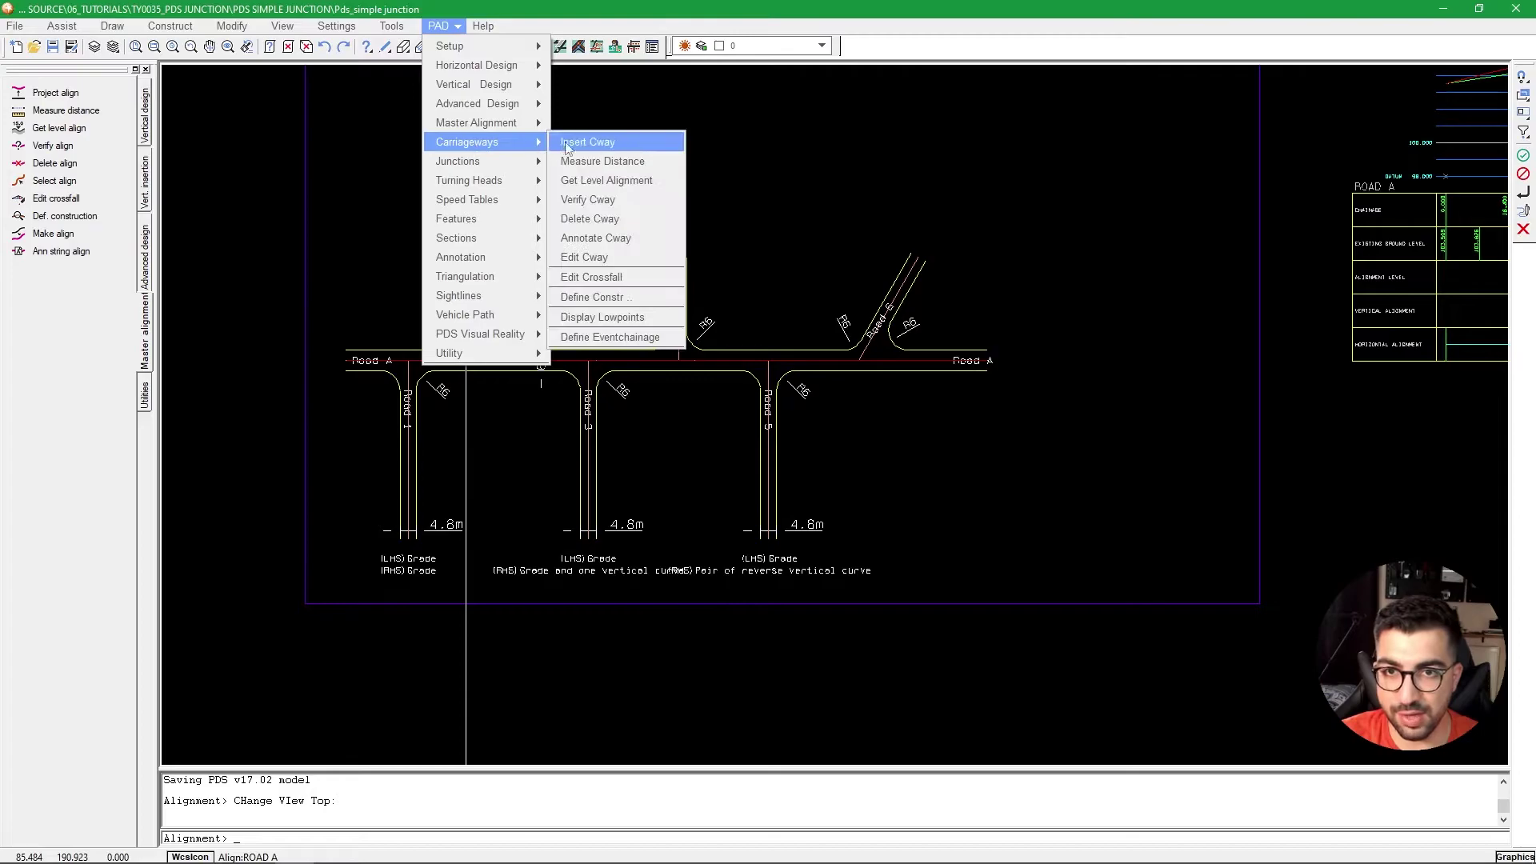
pyautogui.click(584, 141)
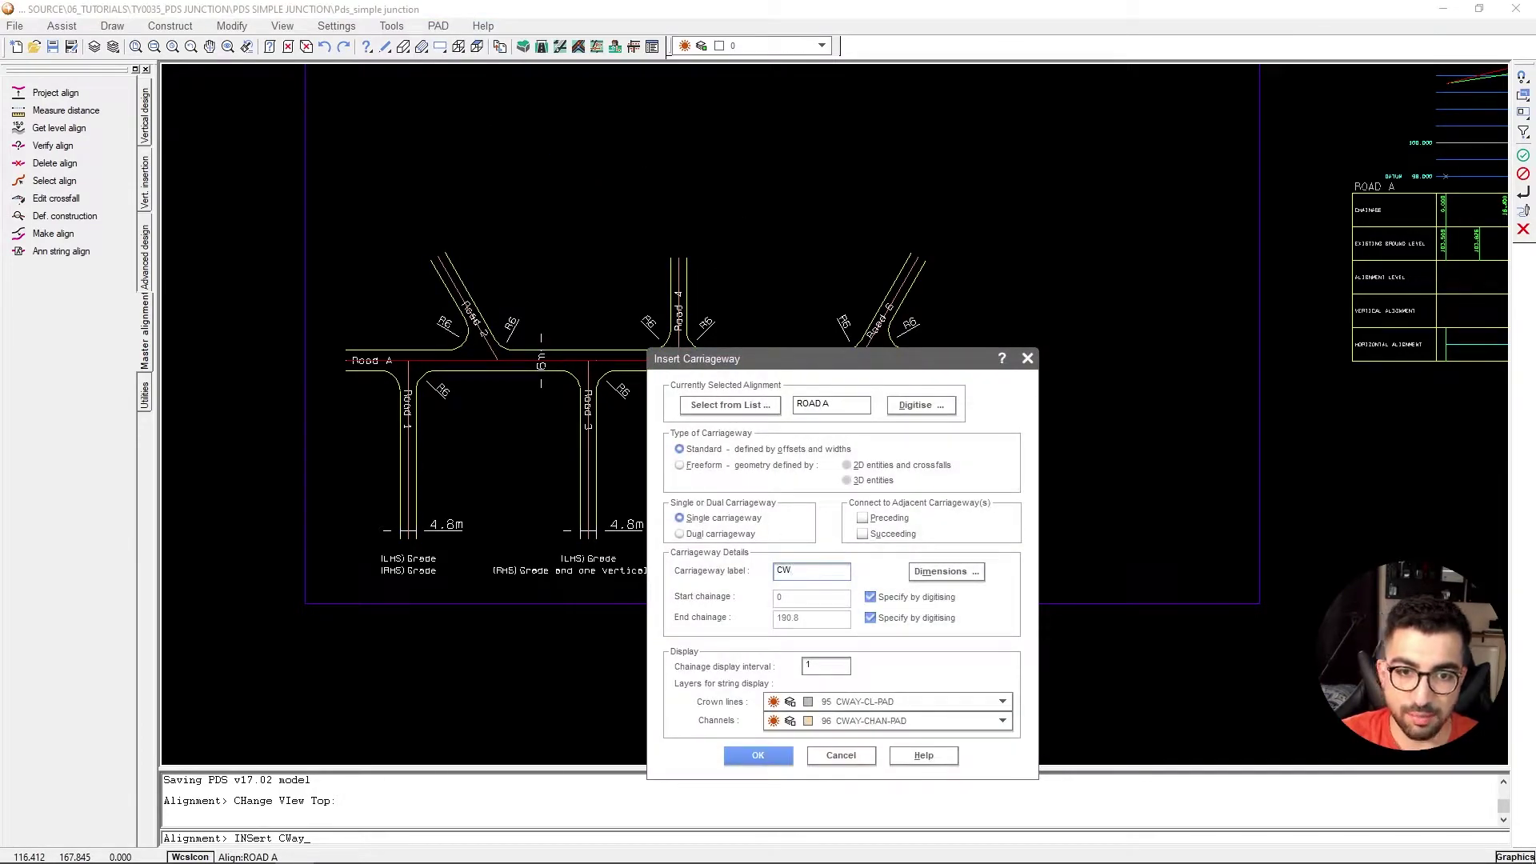
pyautogui.click(929, 572)
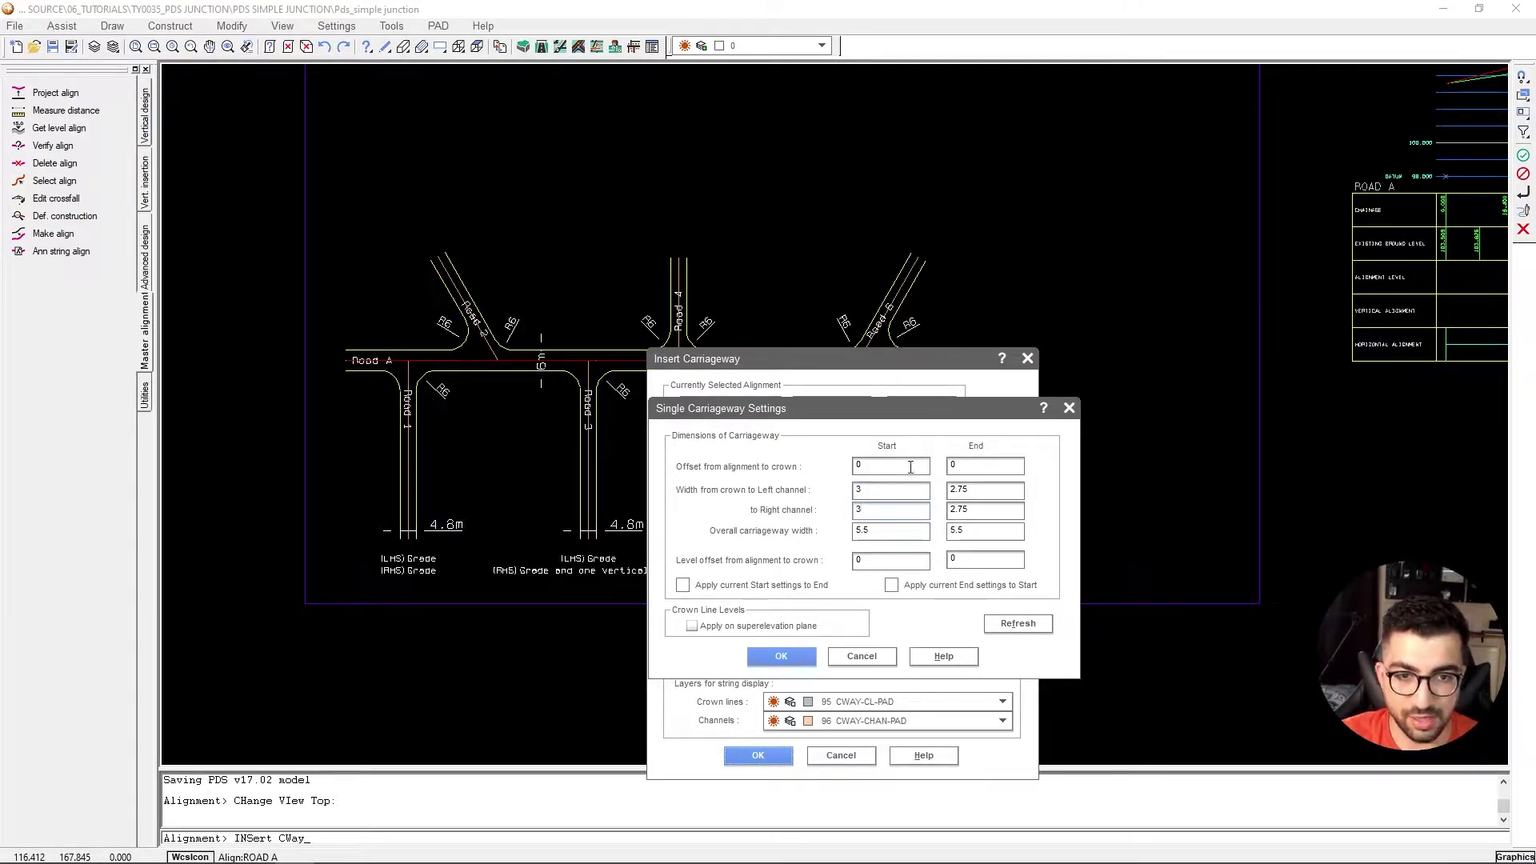
pyautogui.click(682, 584)
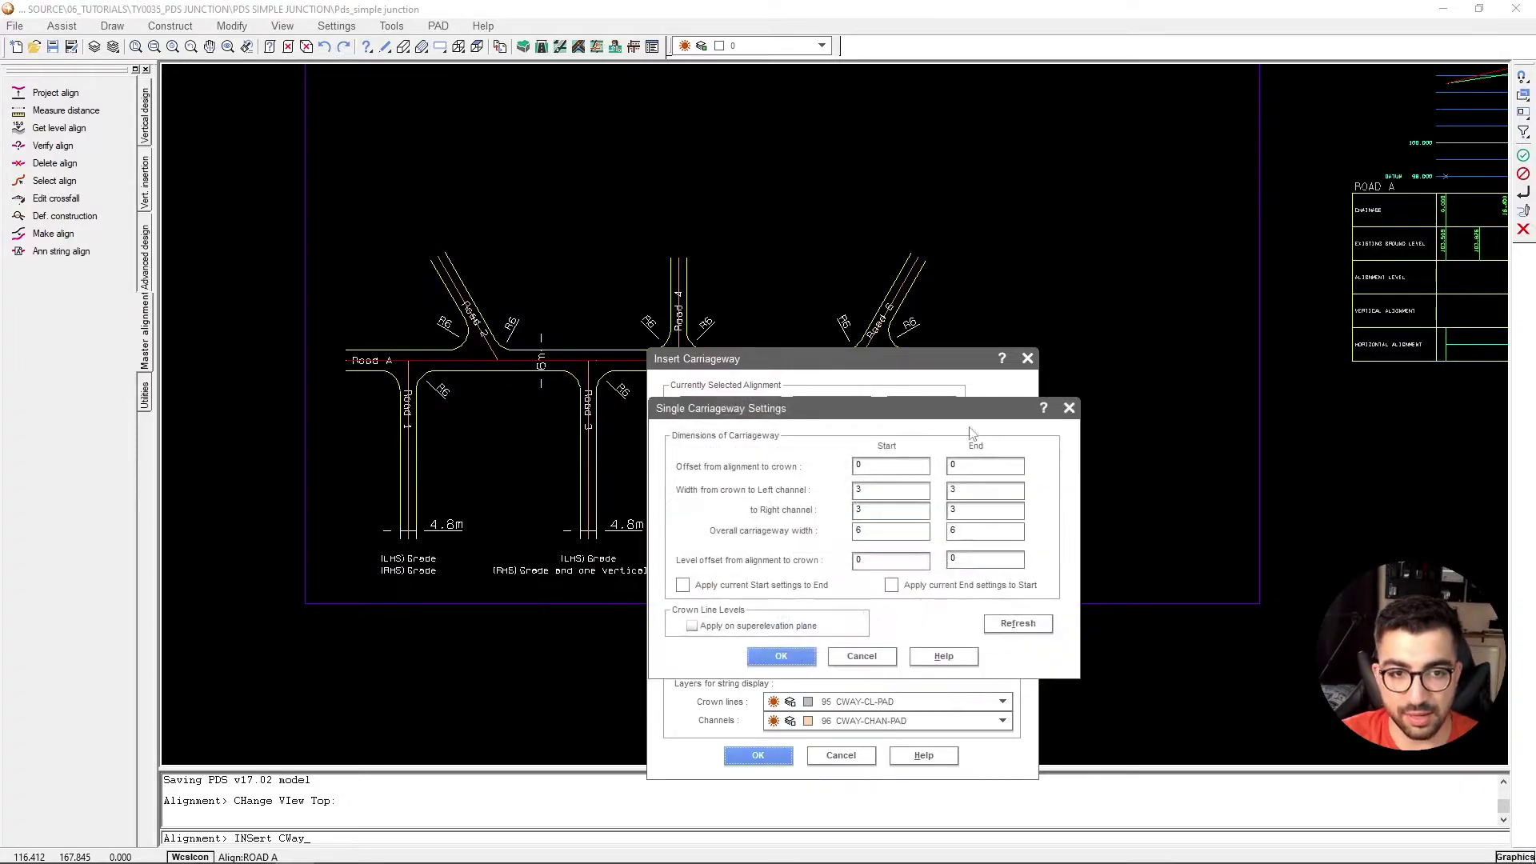
pyautogui.press('Return')
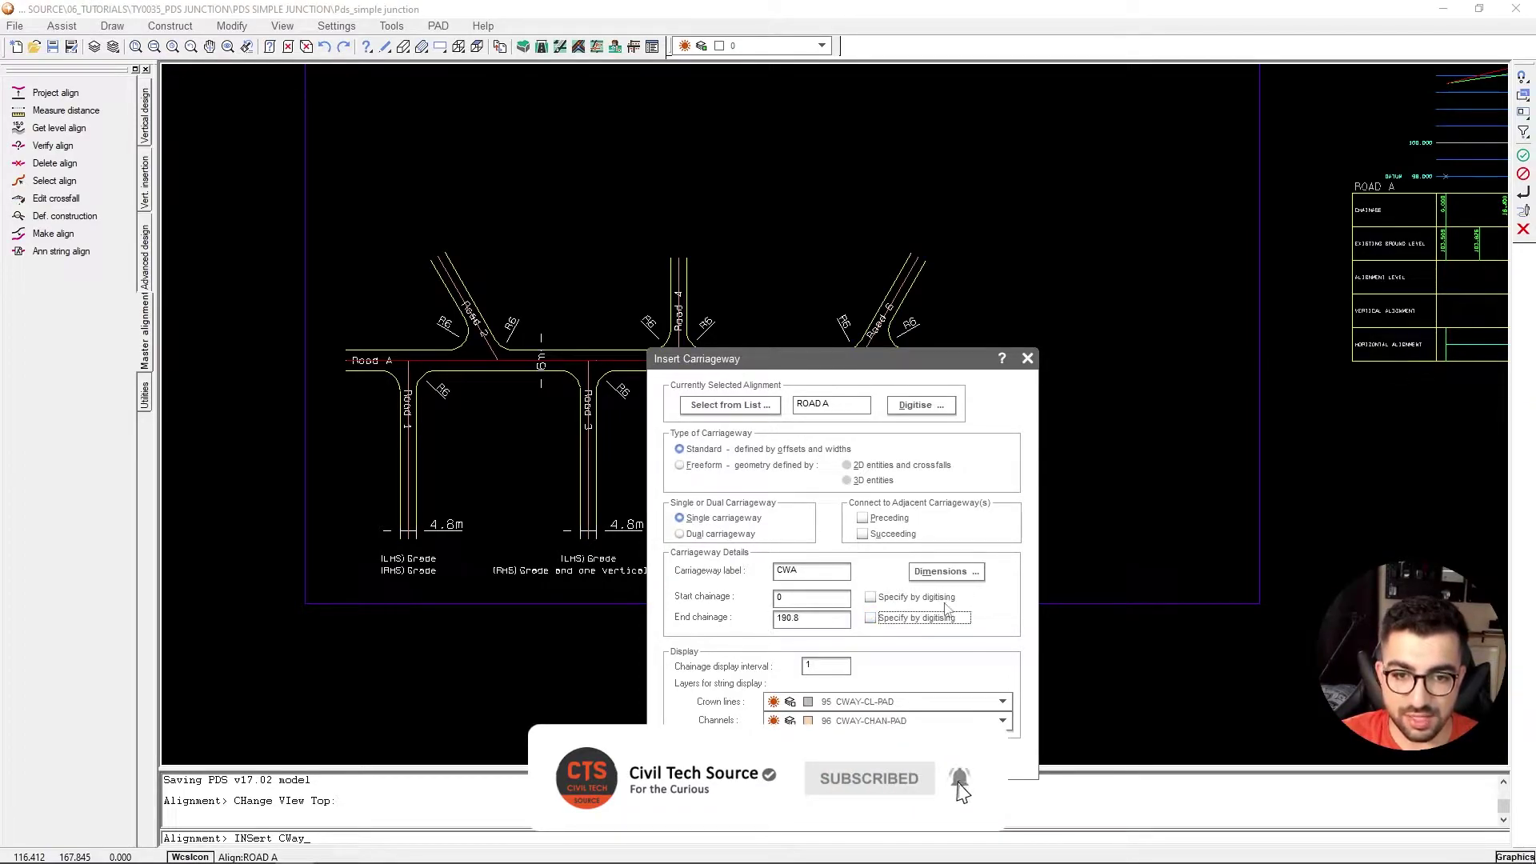
# Insert the CWA carriageway from explicit chainage 0 to 190.8, with a chainage display interval of 1, and show it in top view.
pyautogui.doubleClick(816, 620)
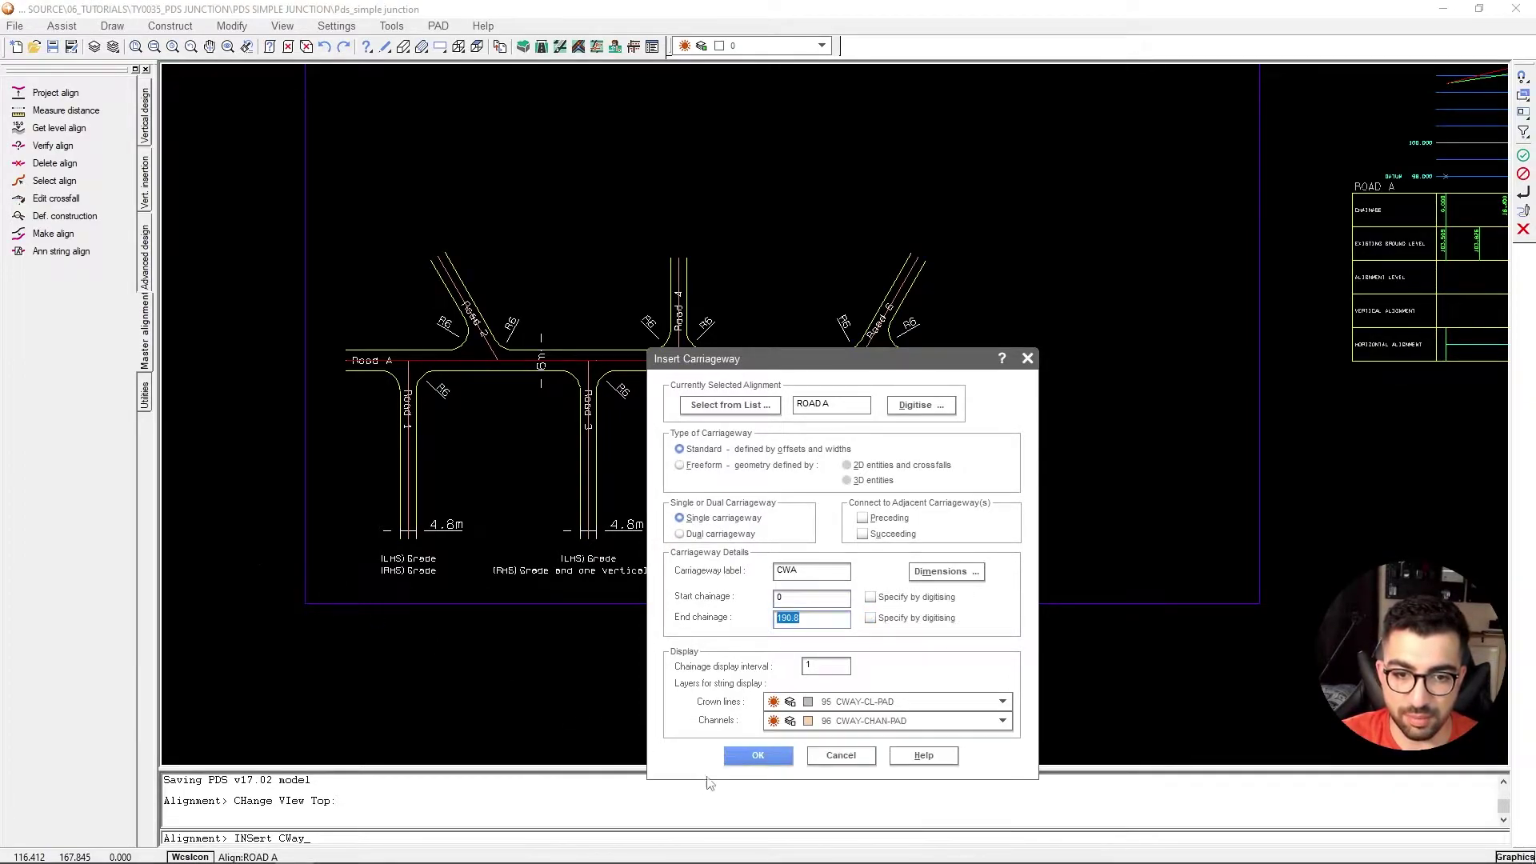
pyautogui.click(756, 756)
pyautogui.moveTo(711, 336)
pyautogui.mouseDown(button='middle')
pyautogui.moveTo(702, 227)
pyautogui.moveTo(514, 360)
pyautogui.mouseUp(button='middle')
pyautogui.press('t')
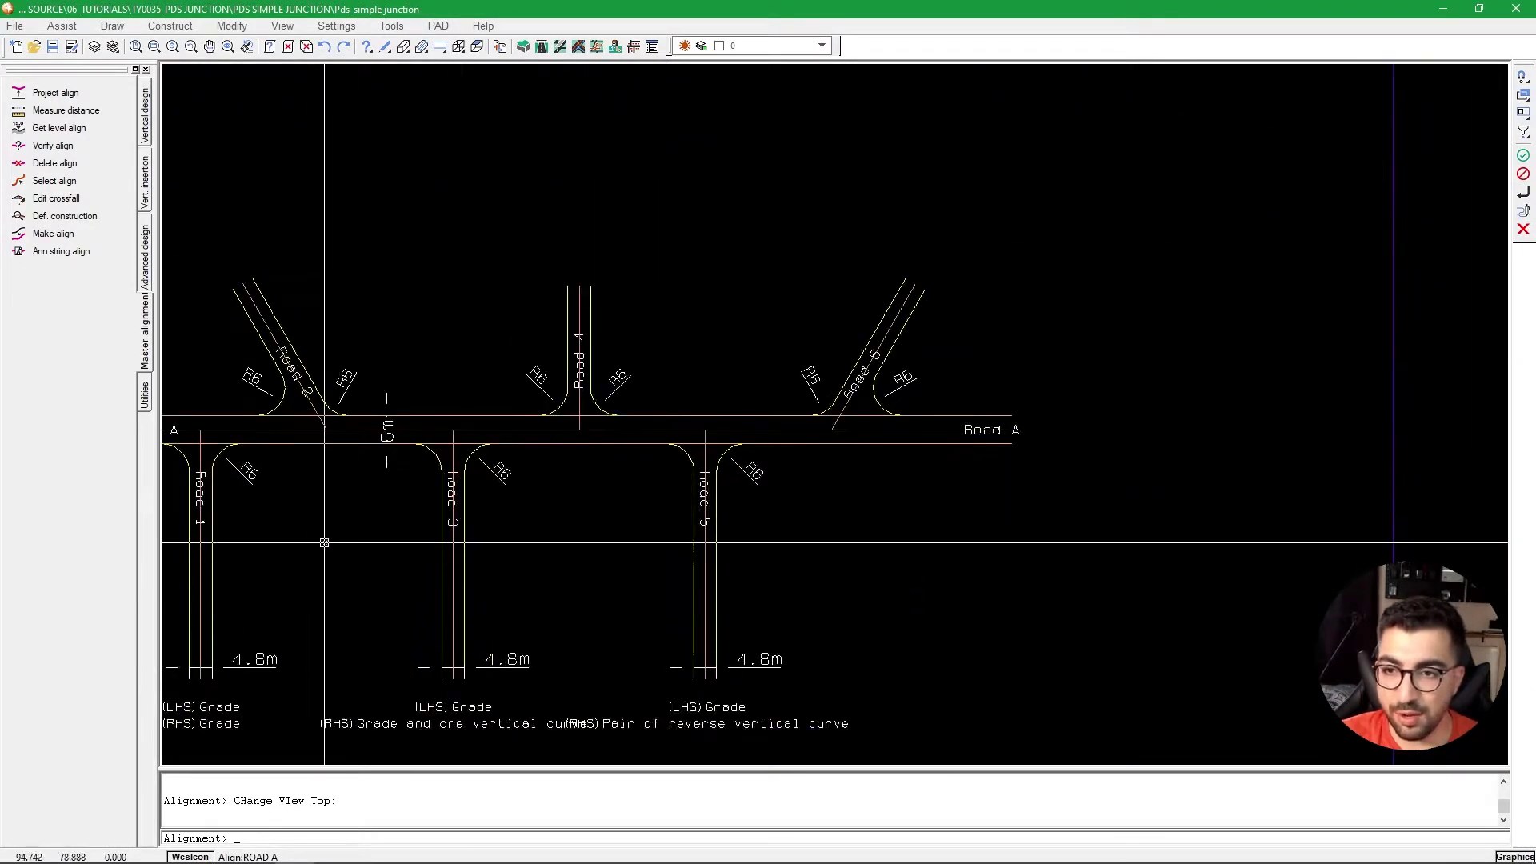
# Set up a ground profile for Road 1 over its full alignment length, with a level display interval of 10.
pyautogui.scroll(-4, 344, 400)
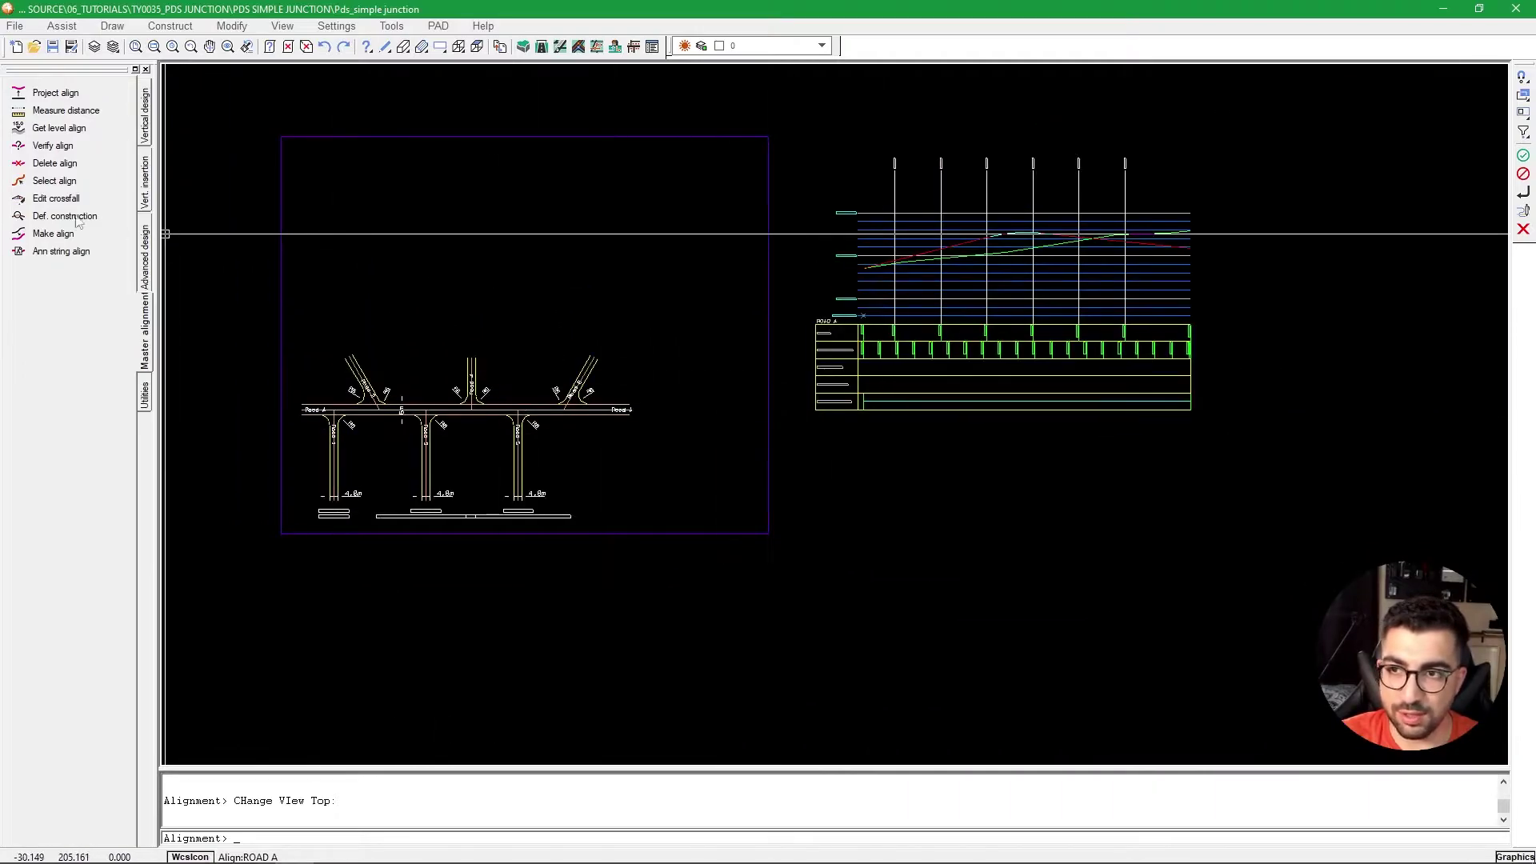
pyautogui.click(147, 135)
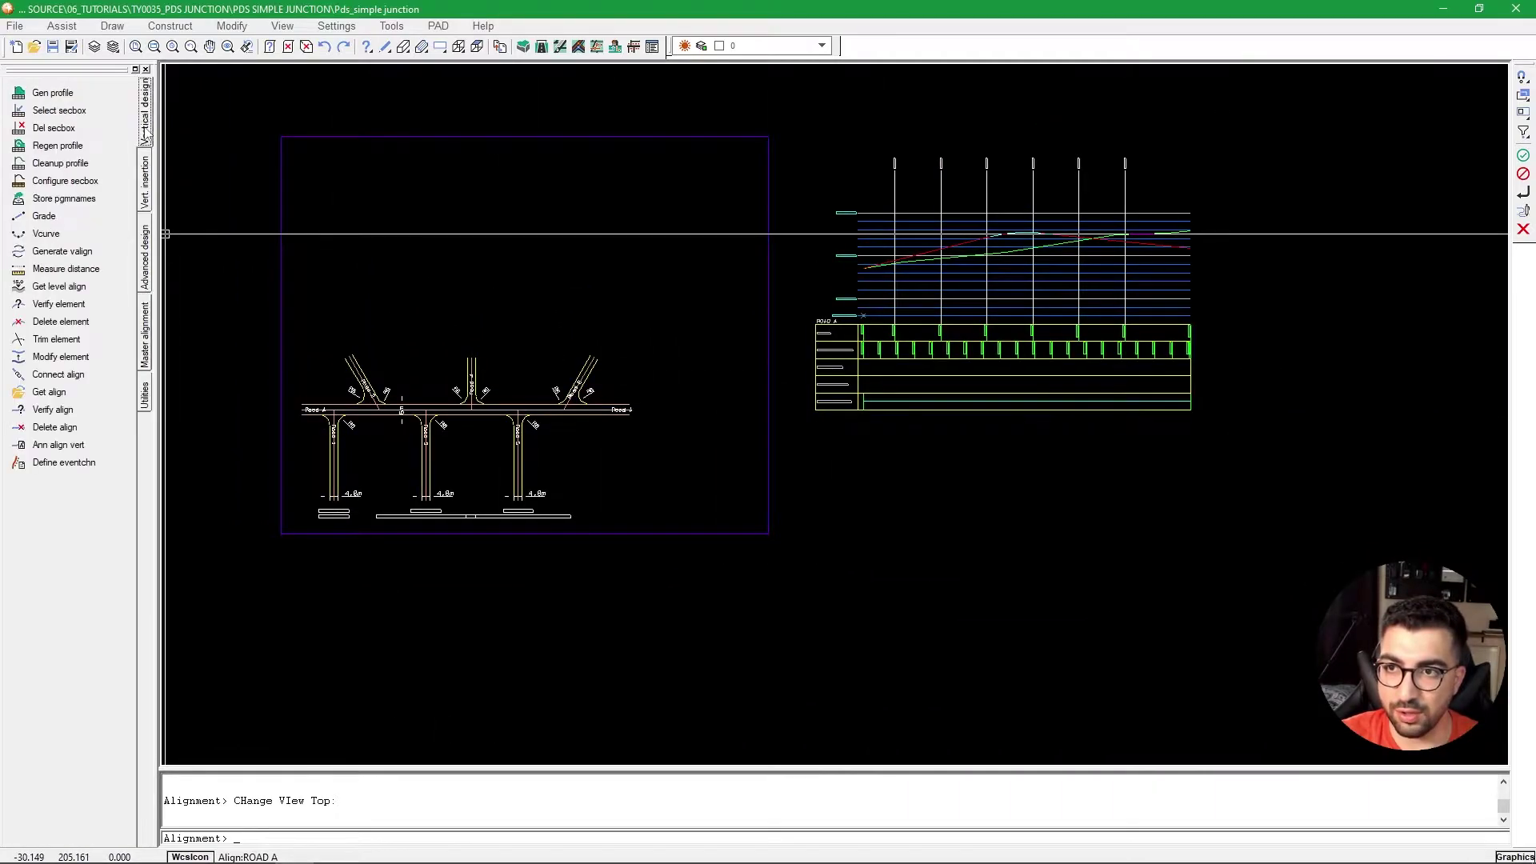
pyautogui.click(18, 93)
pyautogui.click(924, 438)
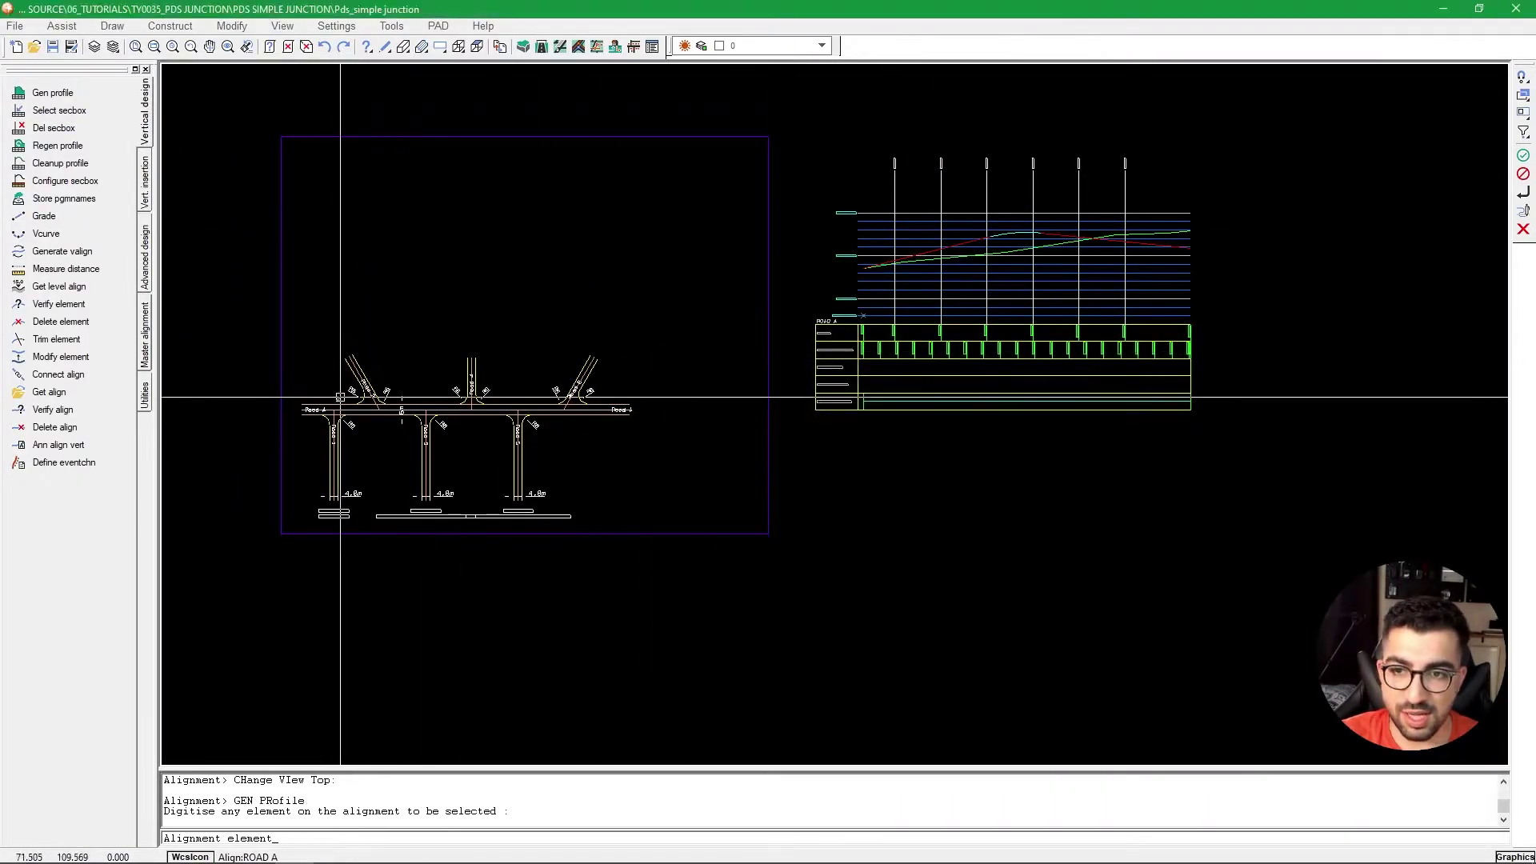
pyautogui.scroll(3, 332, 404)
pyautogui.click(385, 404)
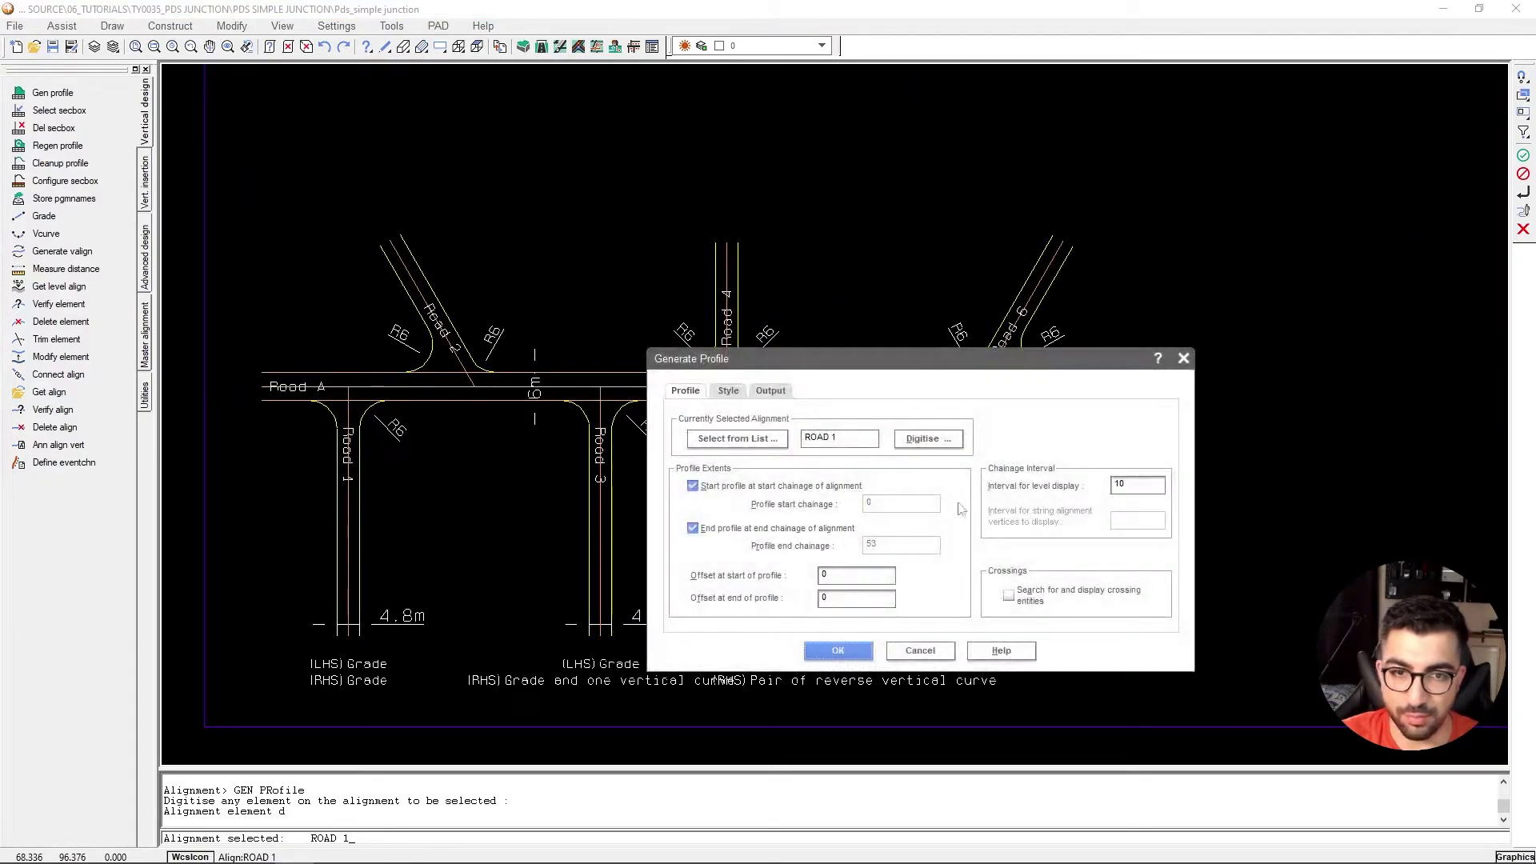
pyautogui.click(837, 650)
# Place Road 1's profile box 50 in X from the lower-right corner of Road A's box, with datum 96 and maximum level 107.
pyautogui.scroll(-3, 611, 405)
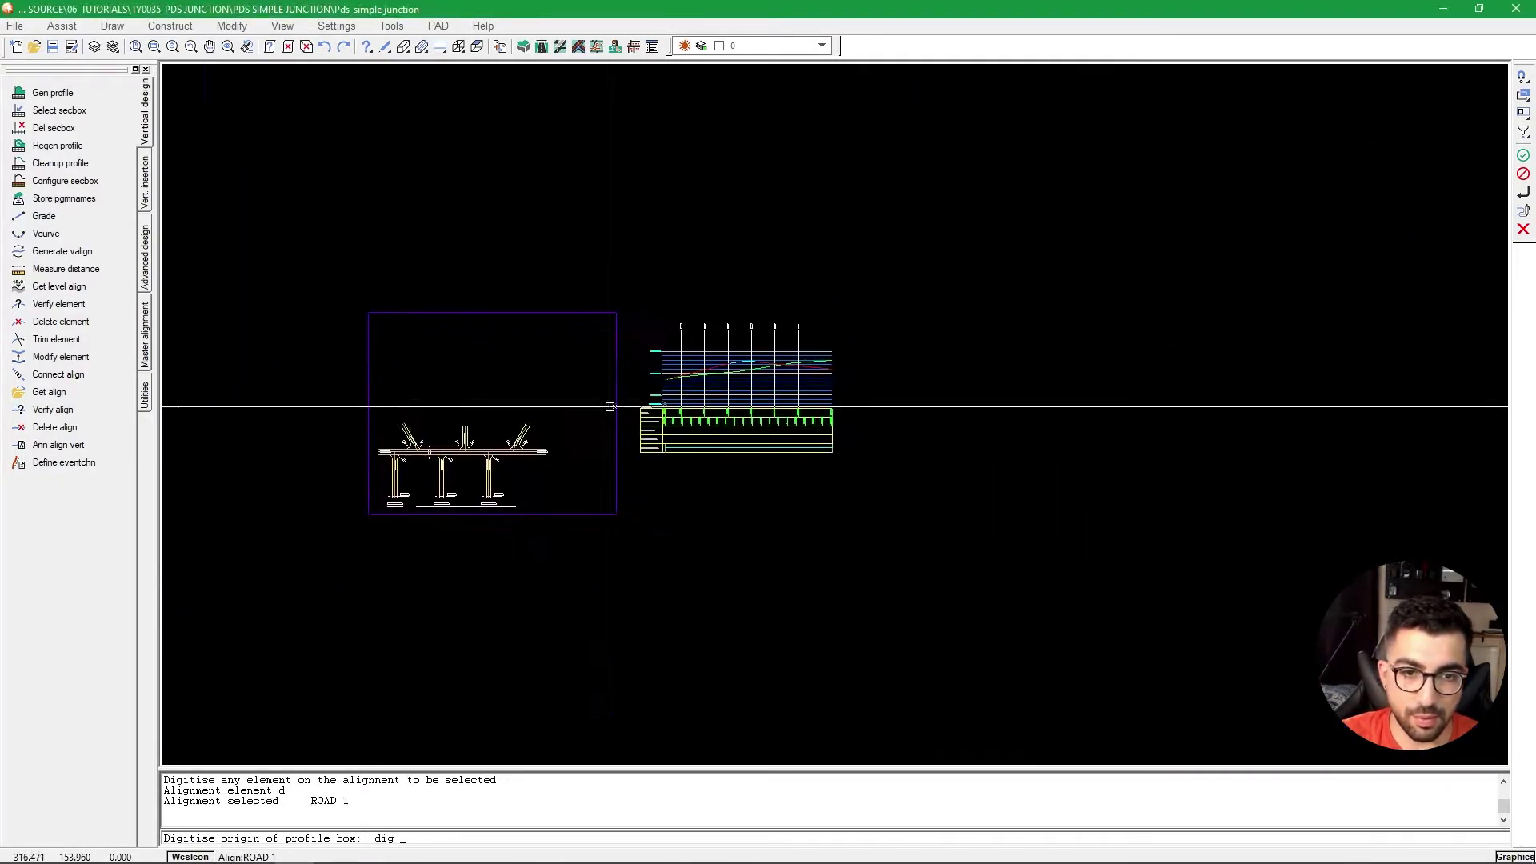
pyautogui.scroll(3, 877, 388)
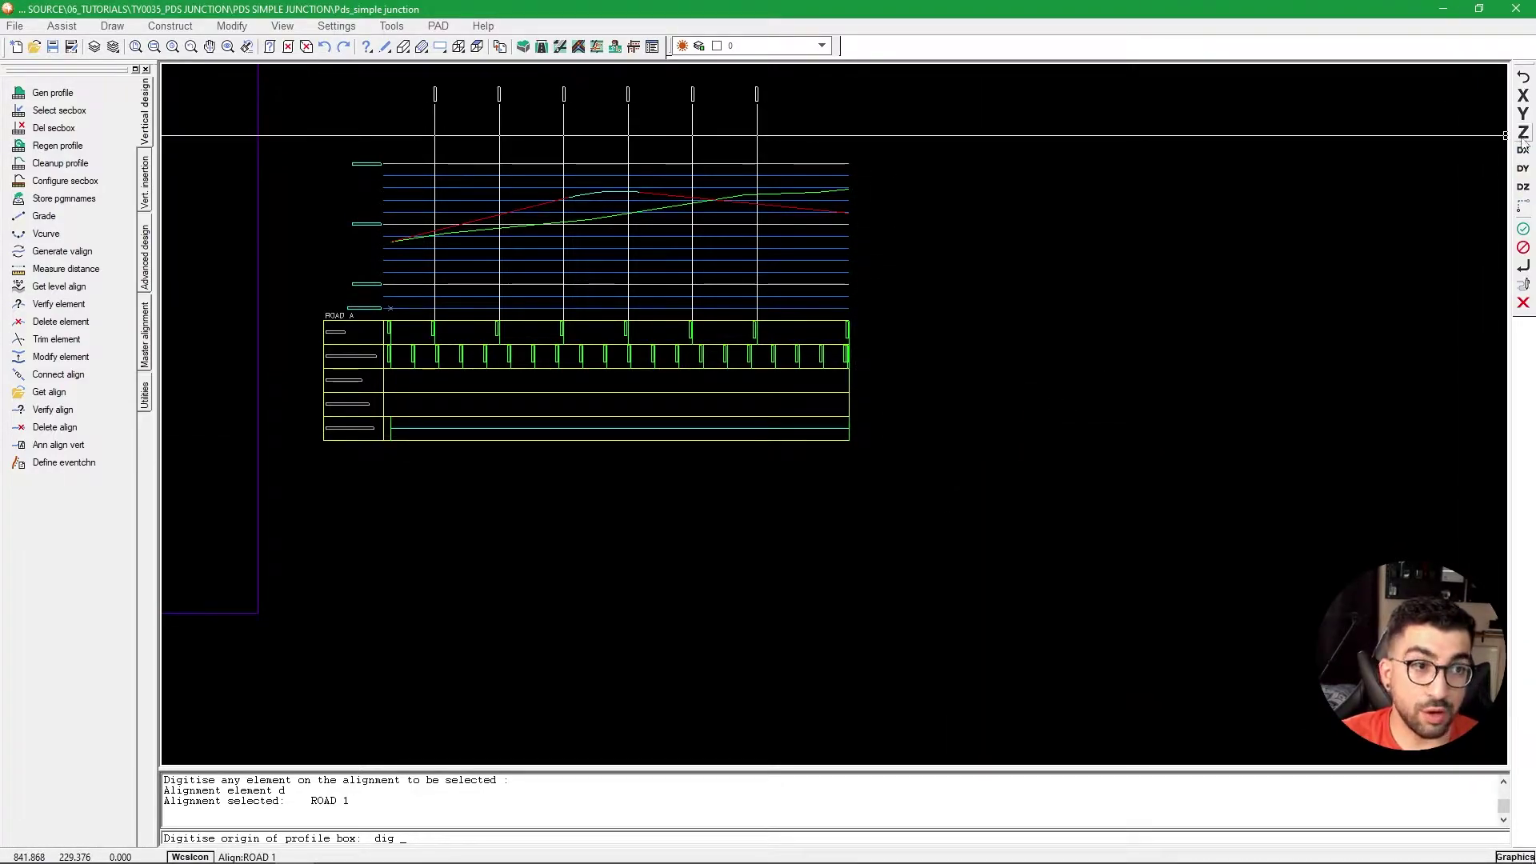
pyautogui.click(1522, 210)
pyautogui.rightClick(918, 444)
pyautogui.click(949, 485)
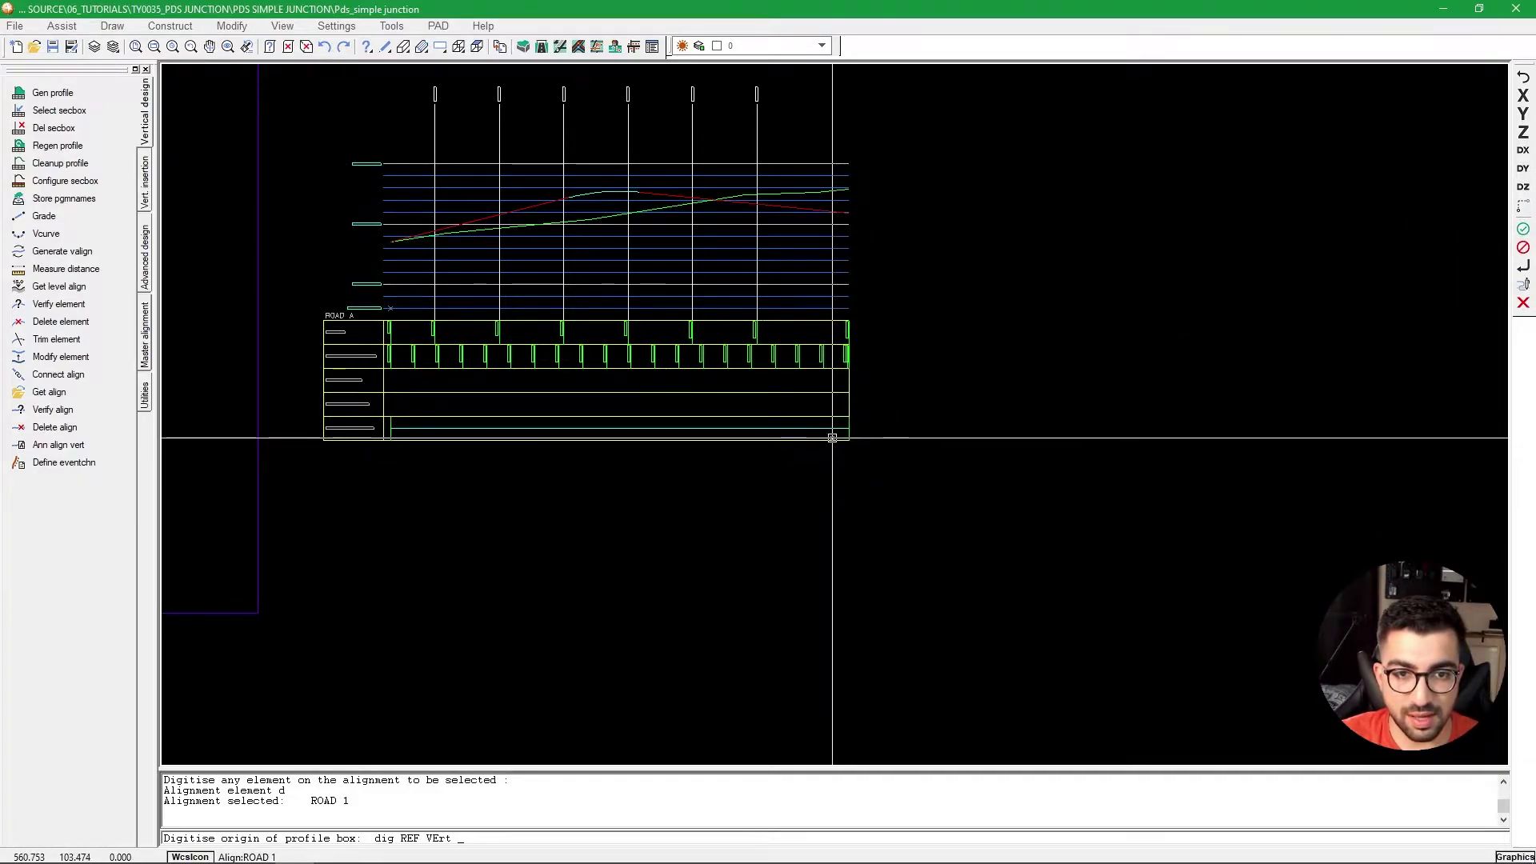
pyautogui.write('d')
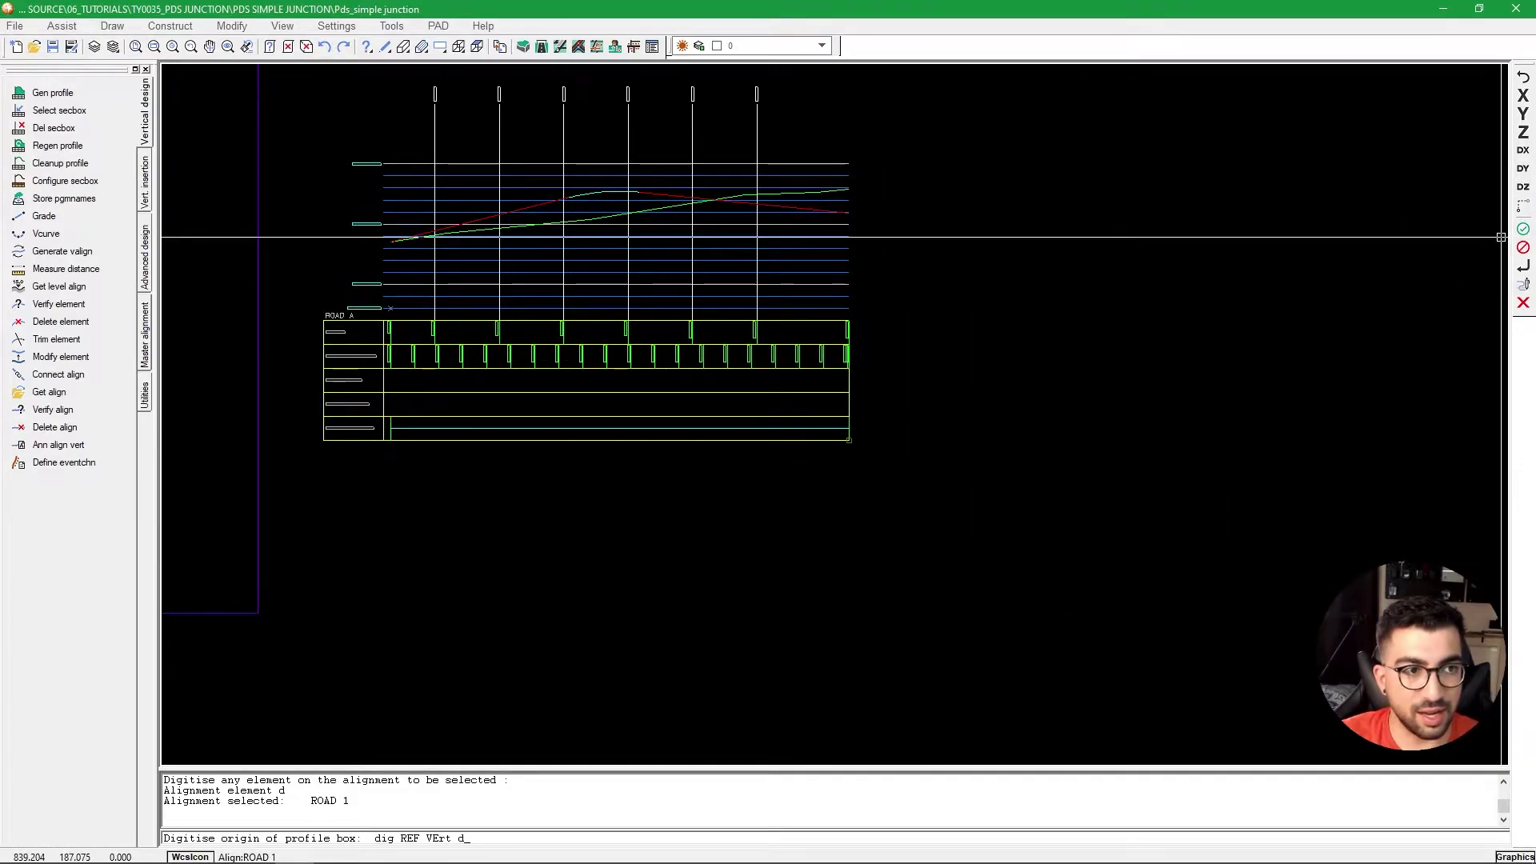
pyautogui.click(1522, 150)
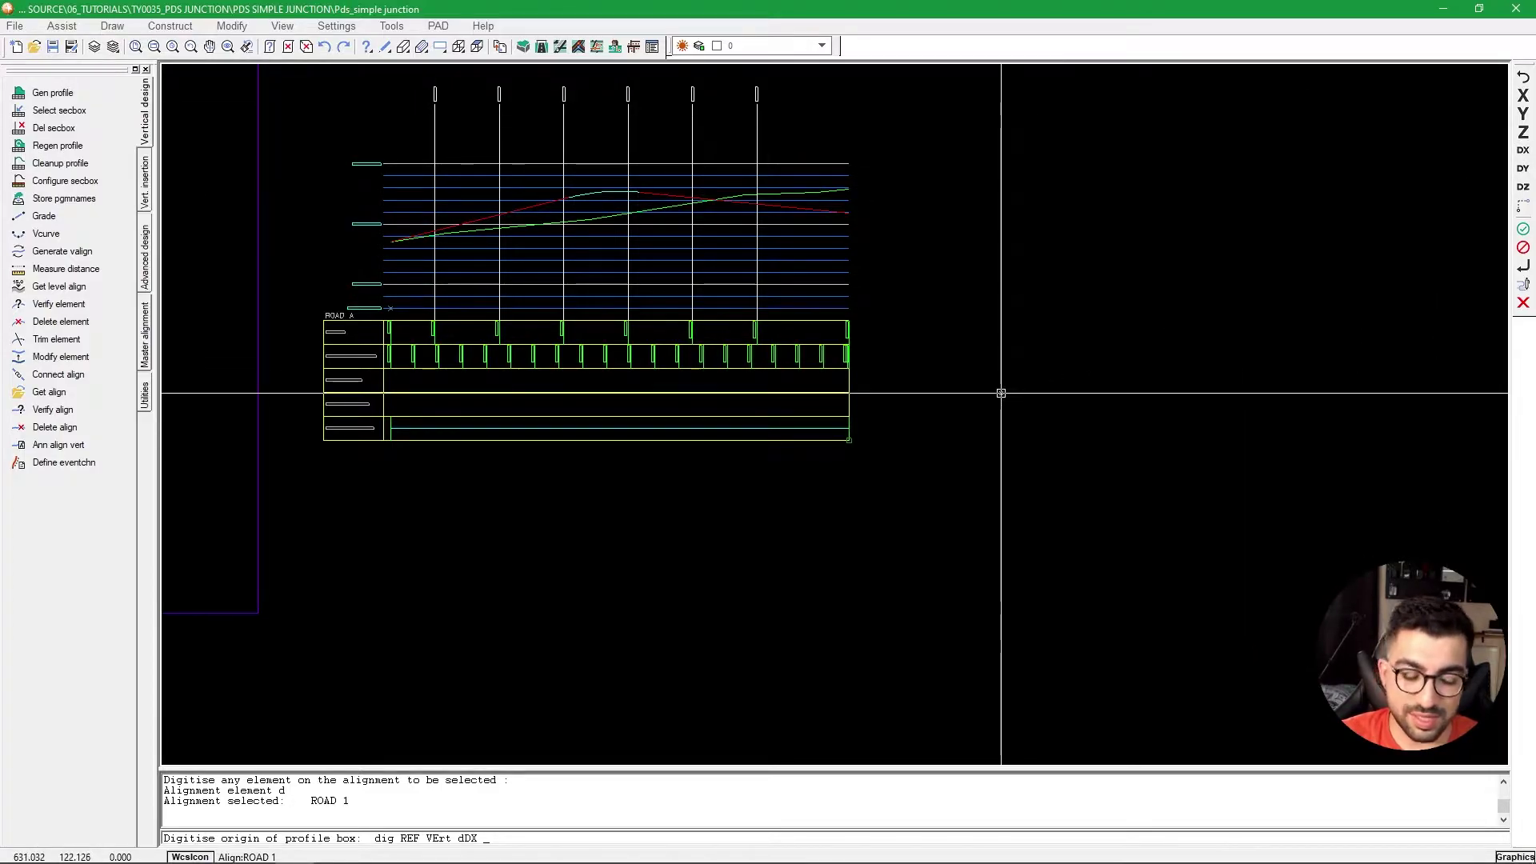
pyautogui.write('50,;')
pyautogui.press('Return')
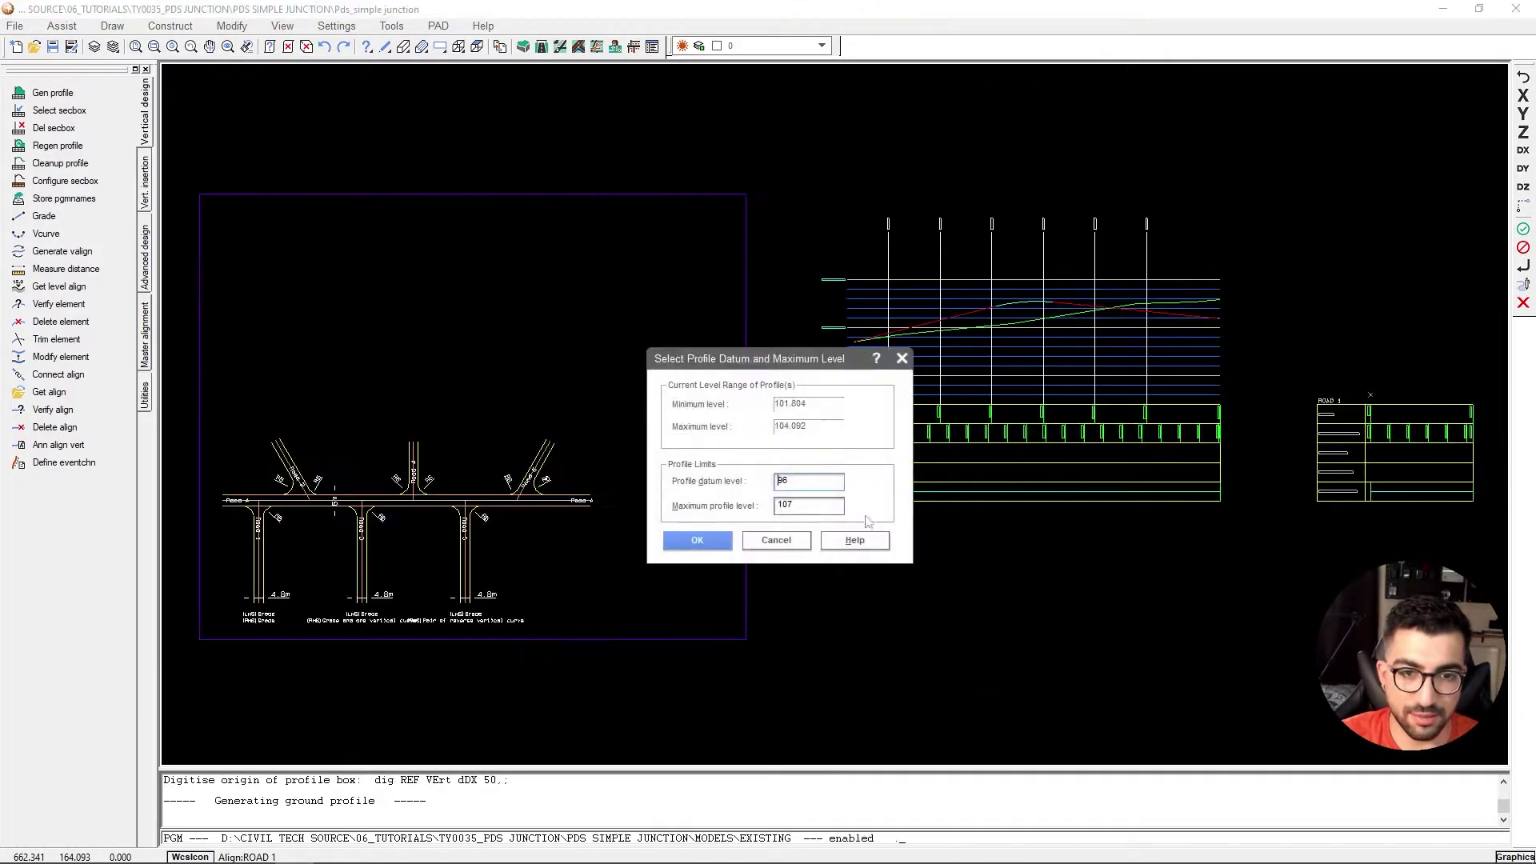
pyautogui.click(696, 541)
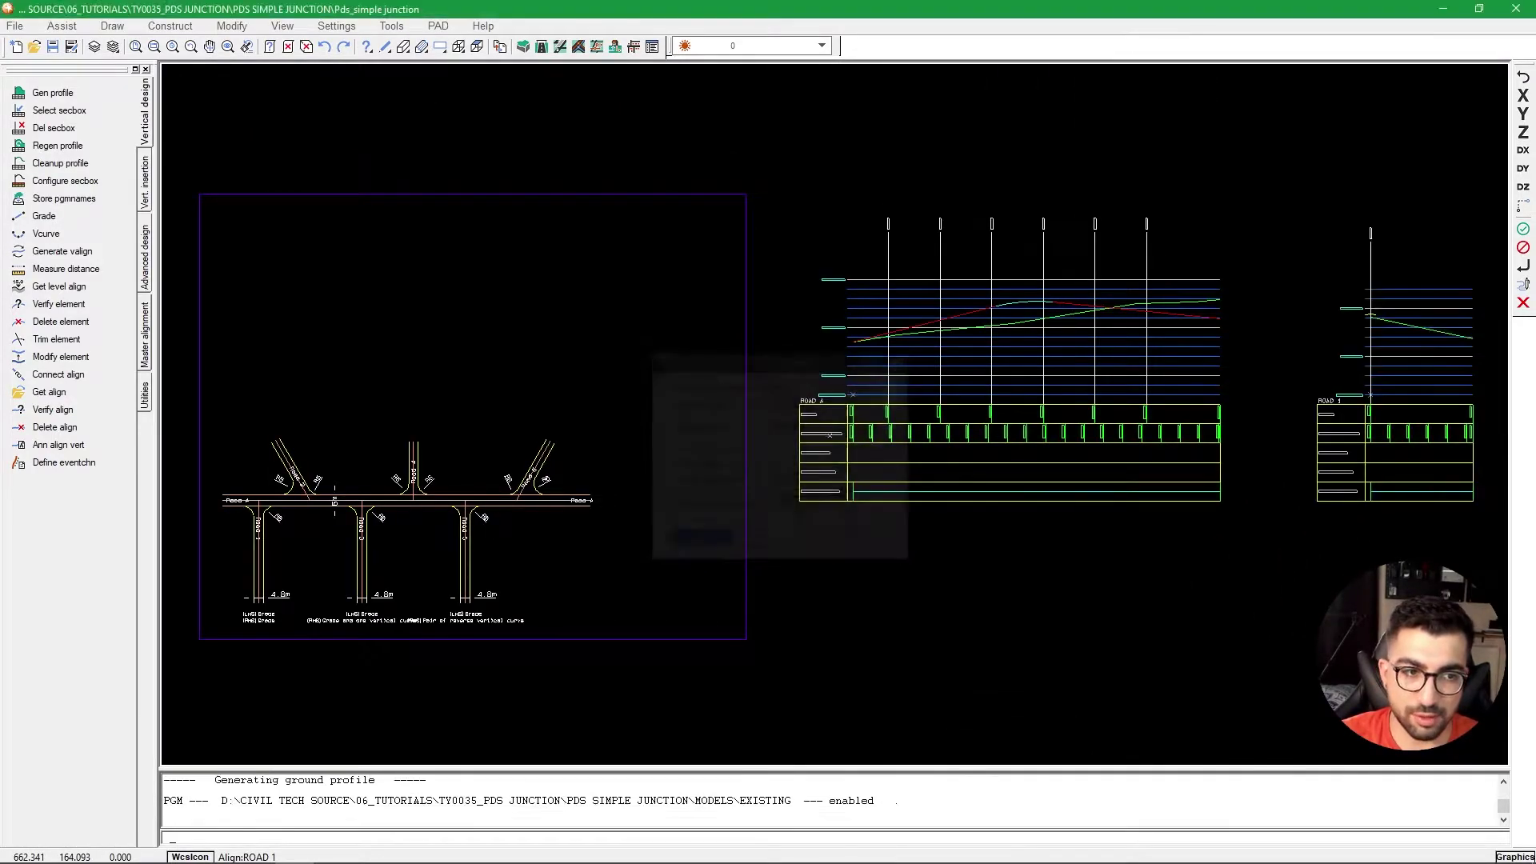
# Generate Road 1's vertical alignment tied into the carriageway at the junction, with a first grade length of 10 at the carriageway crossfall, ending at chainage 53.
pyautogui.scroll(4, 1073, 312)
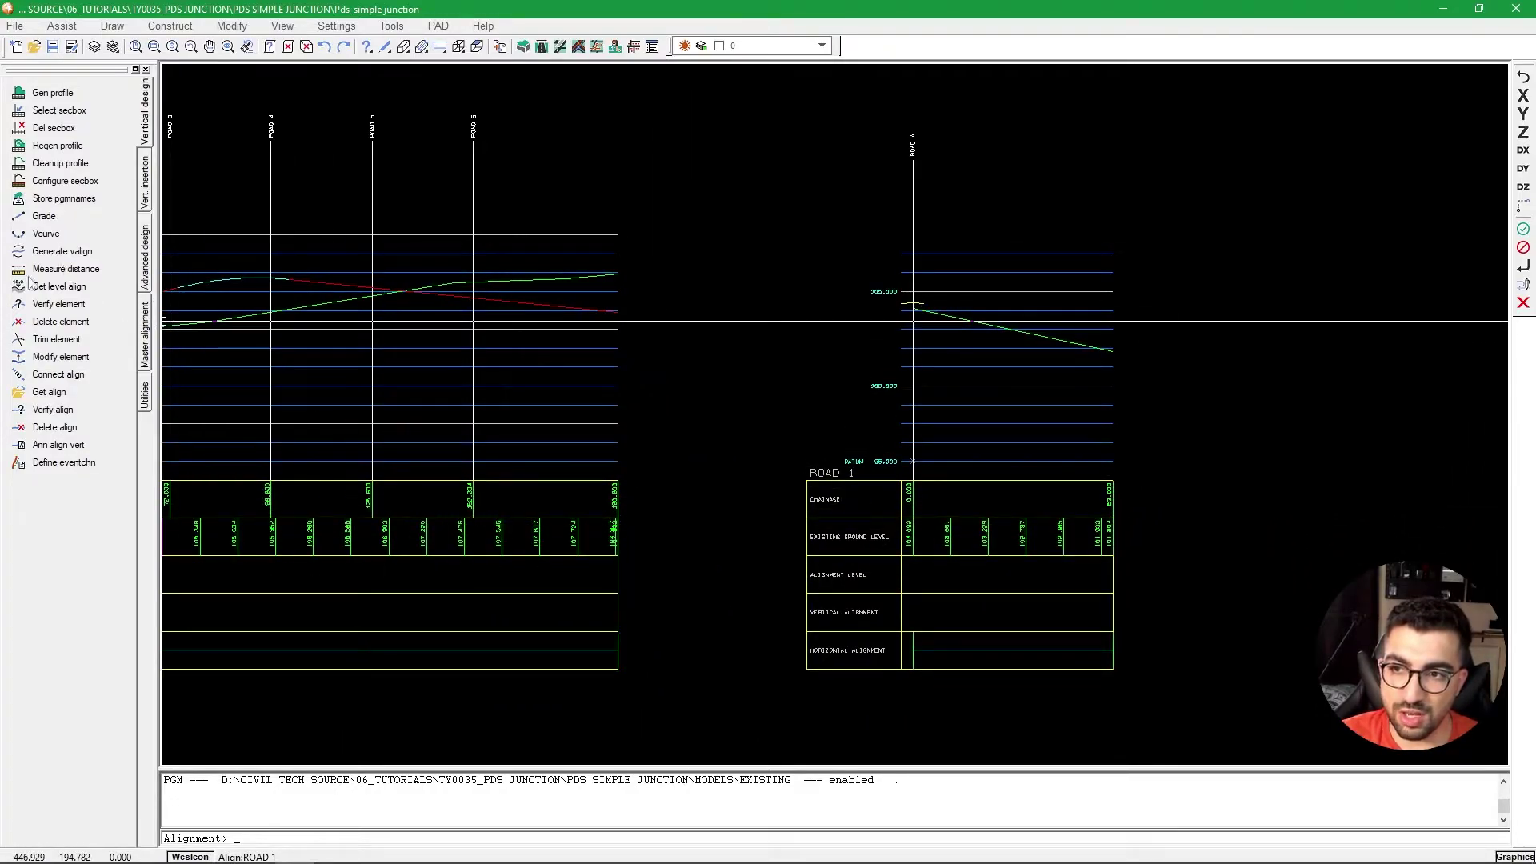
pyautogui.click(23, 252)
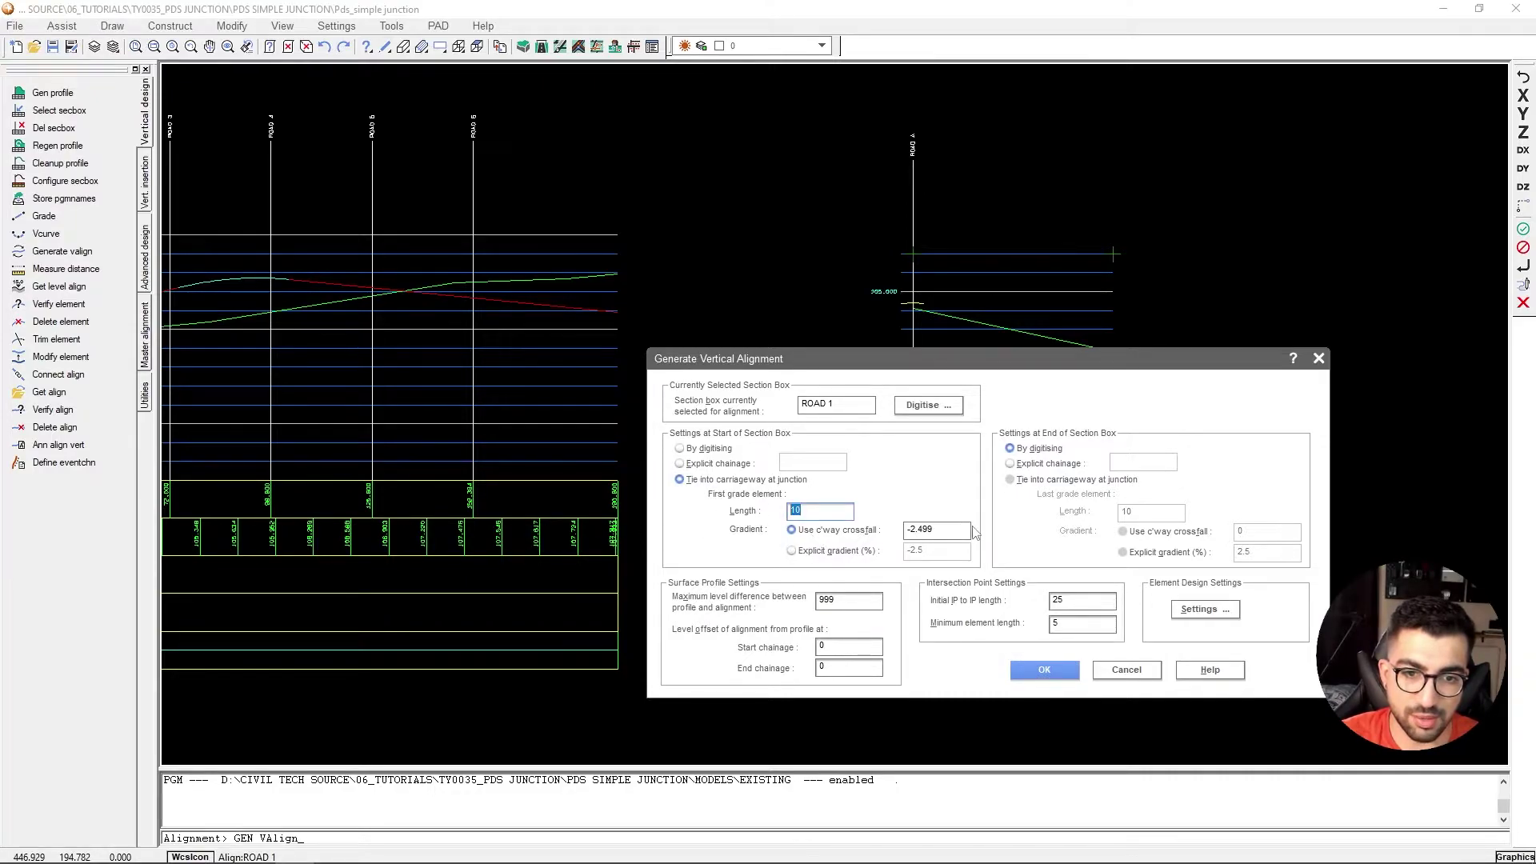
pyautogui.moveTo(938, 363); pyautogui.dragTo(801, 393)
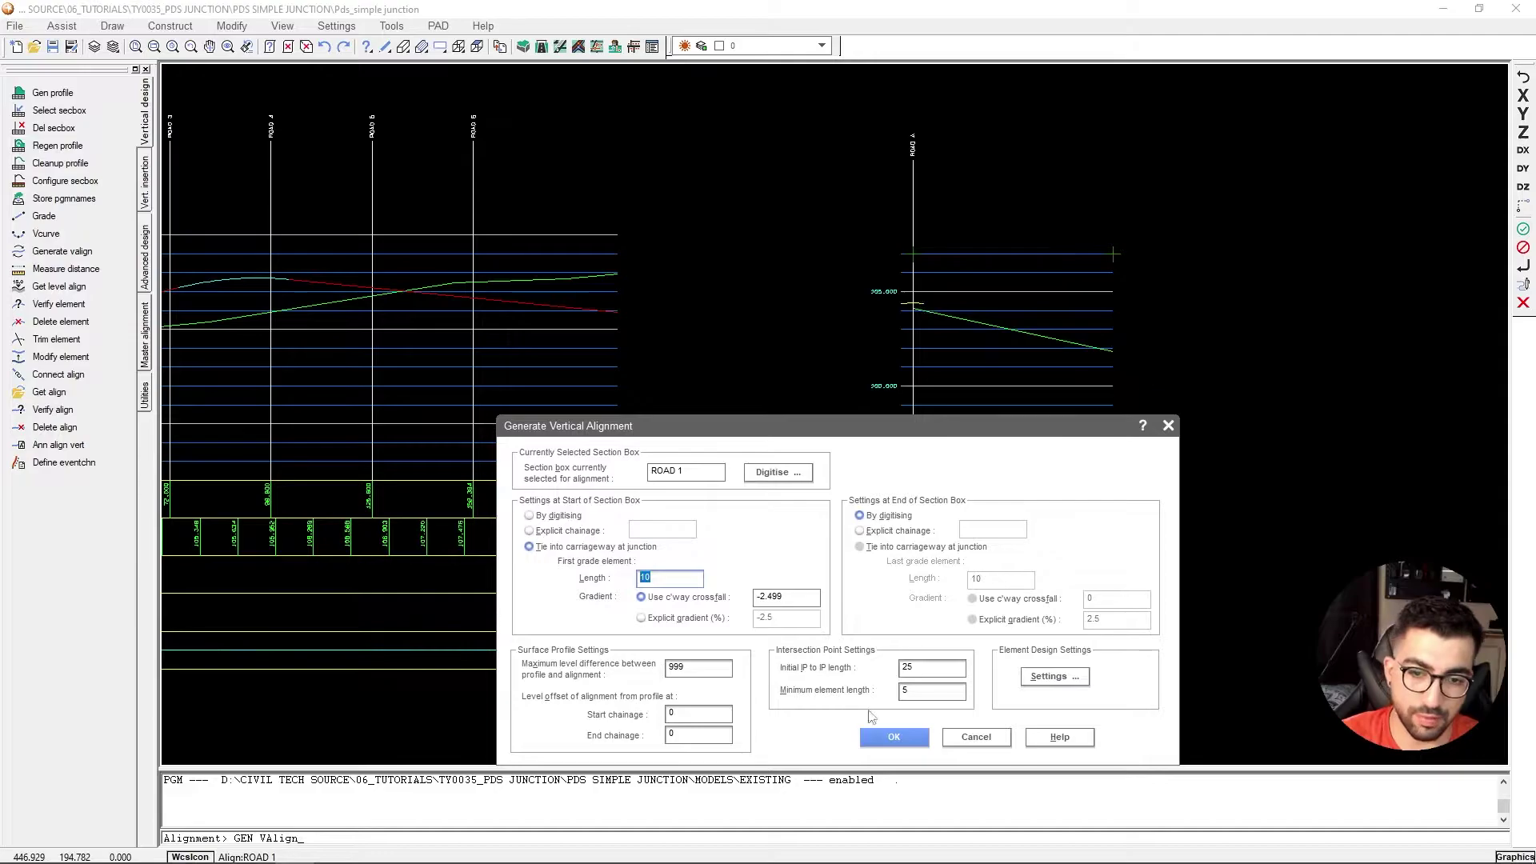
pyautogui.click(870, 742)
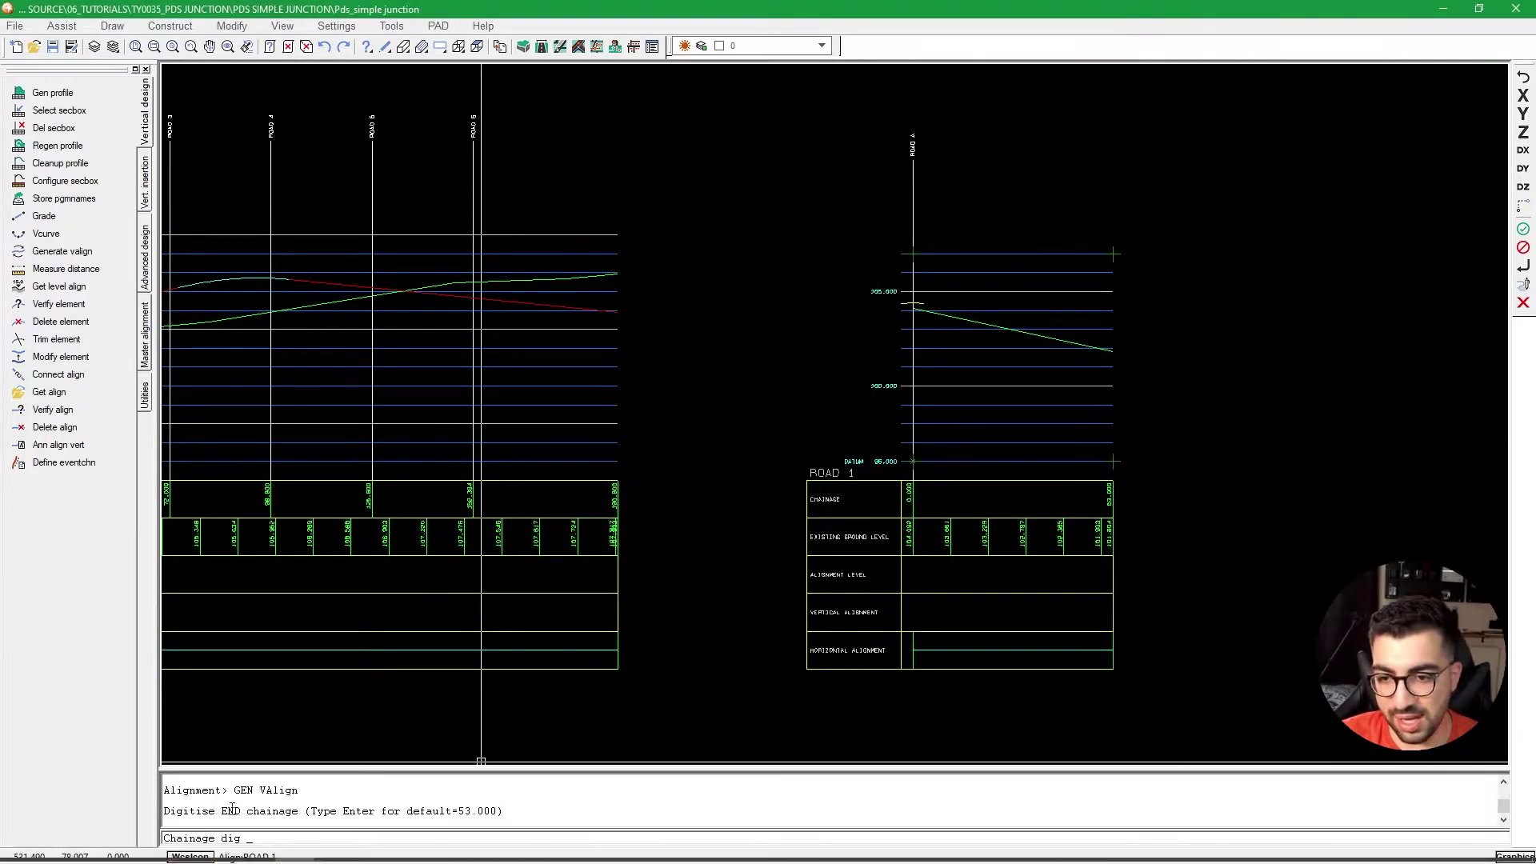
pyautogui.scroll(4, 1108, 480)
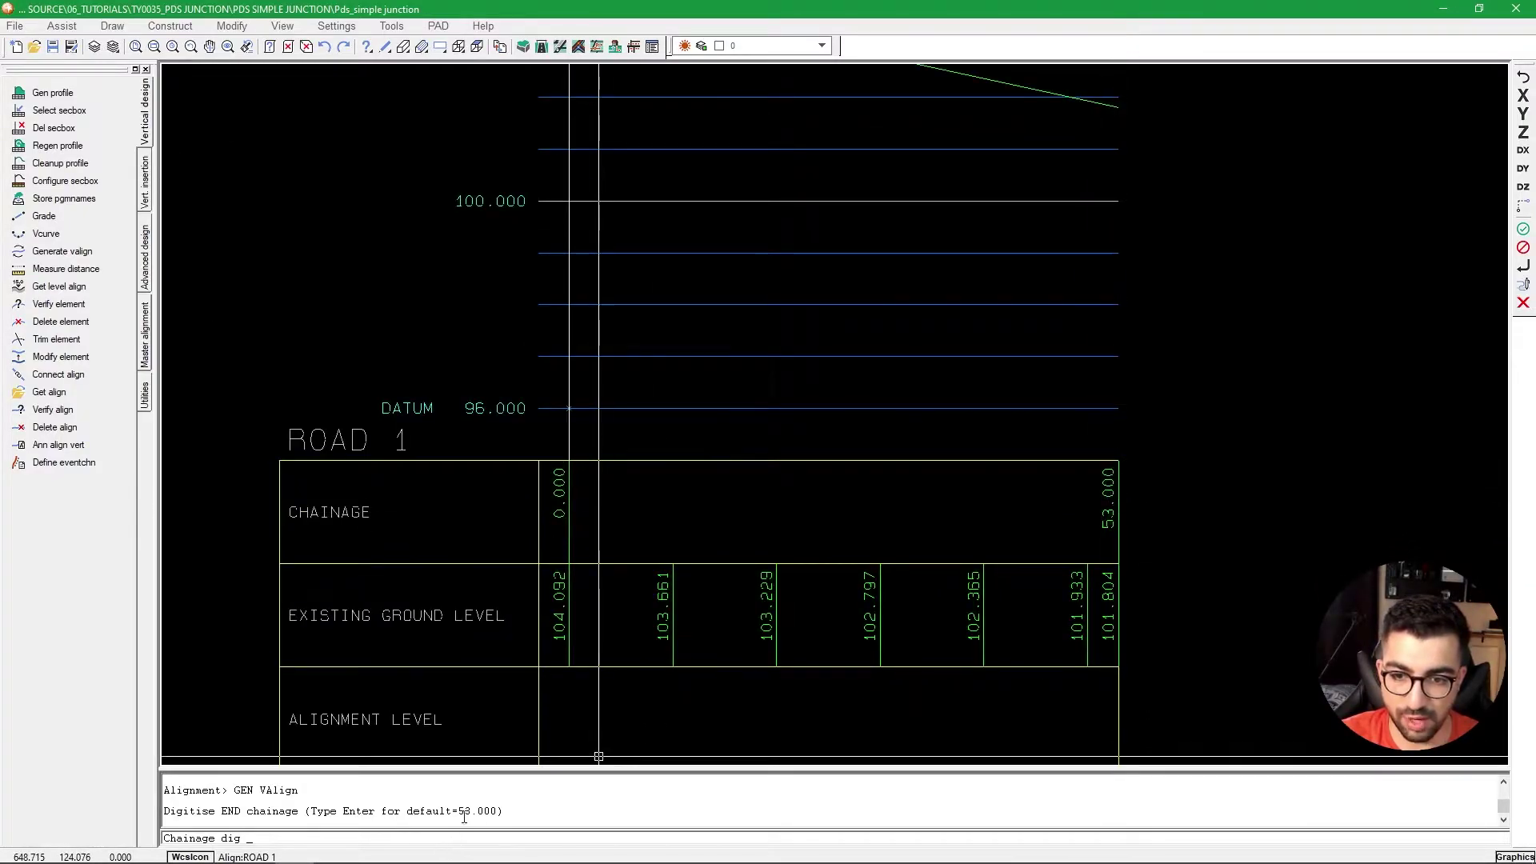
pyautogui.scroll(-3, 924, 356)
pyautogui.press('Return')
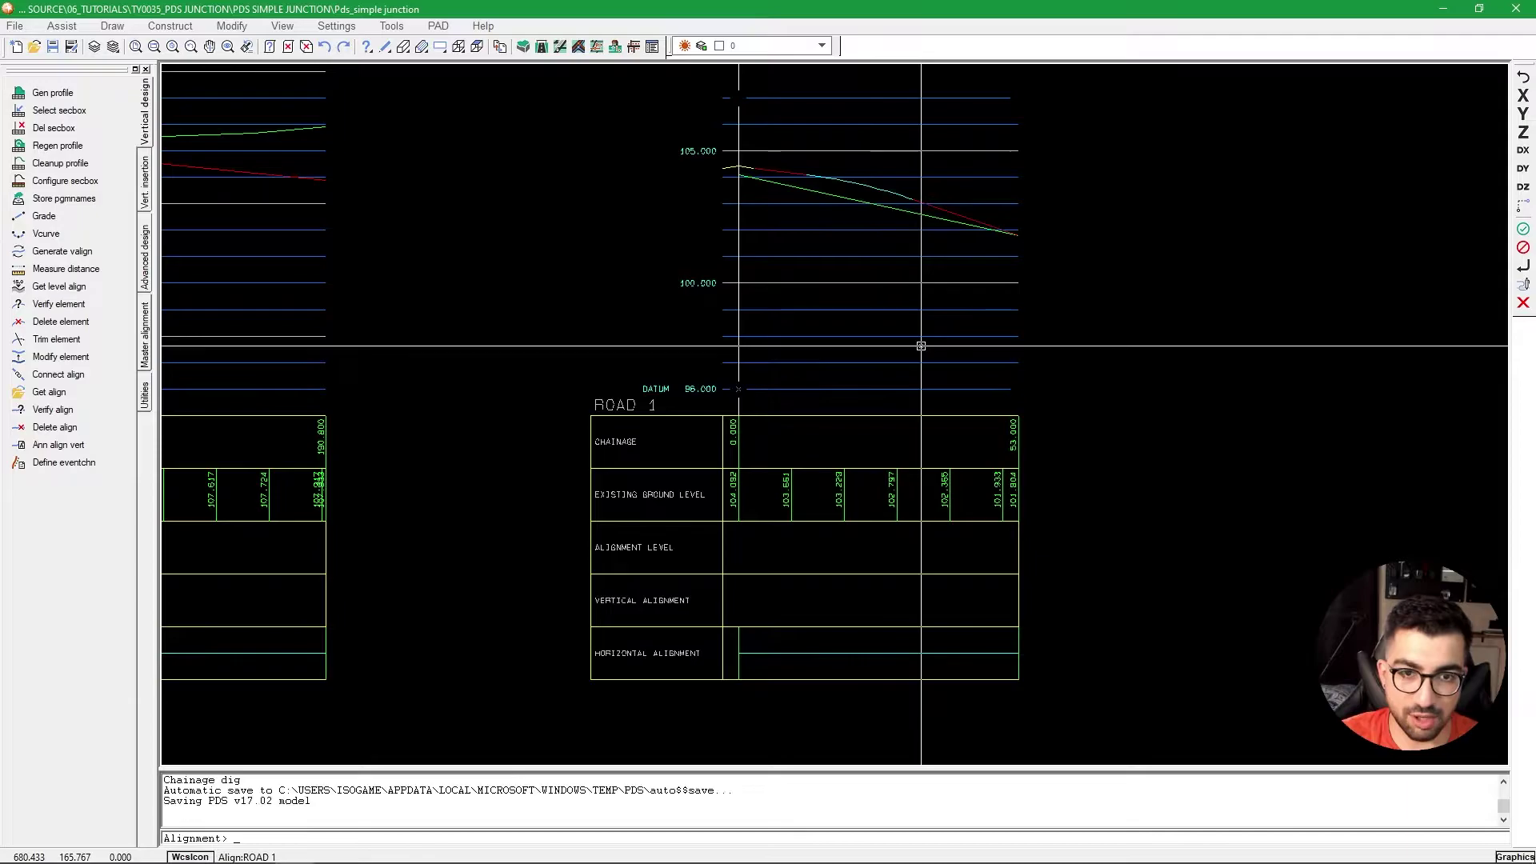
# Connect the generated grades and vertical curve as the vertical alignment of Road 1.
pyautogui.scroll(2, 822, 189)
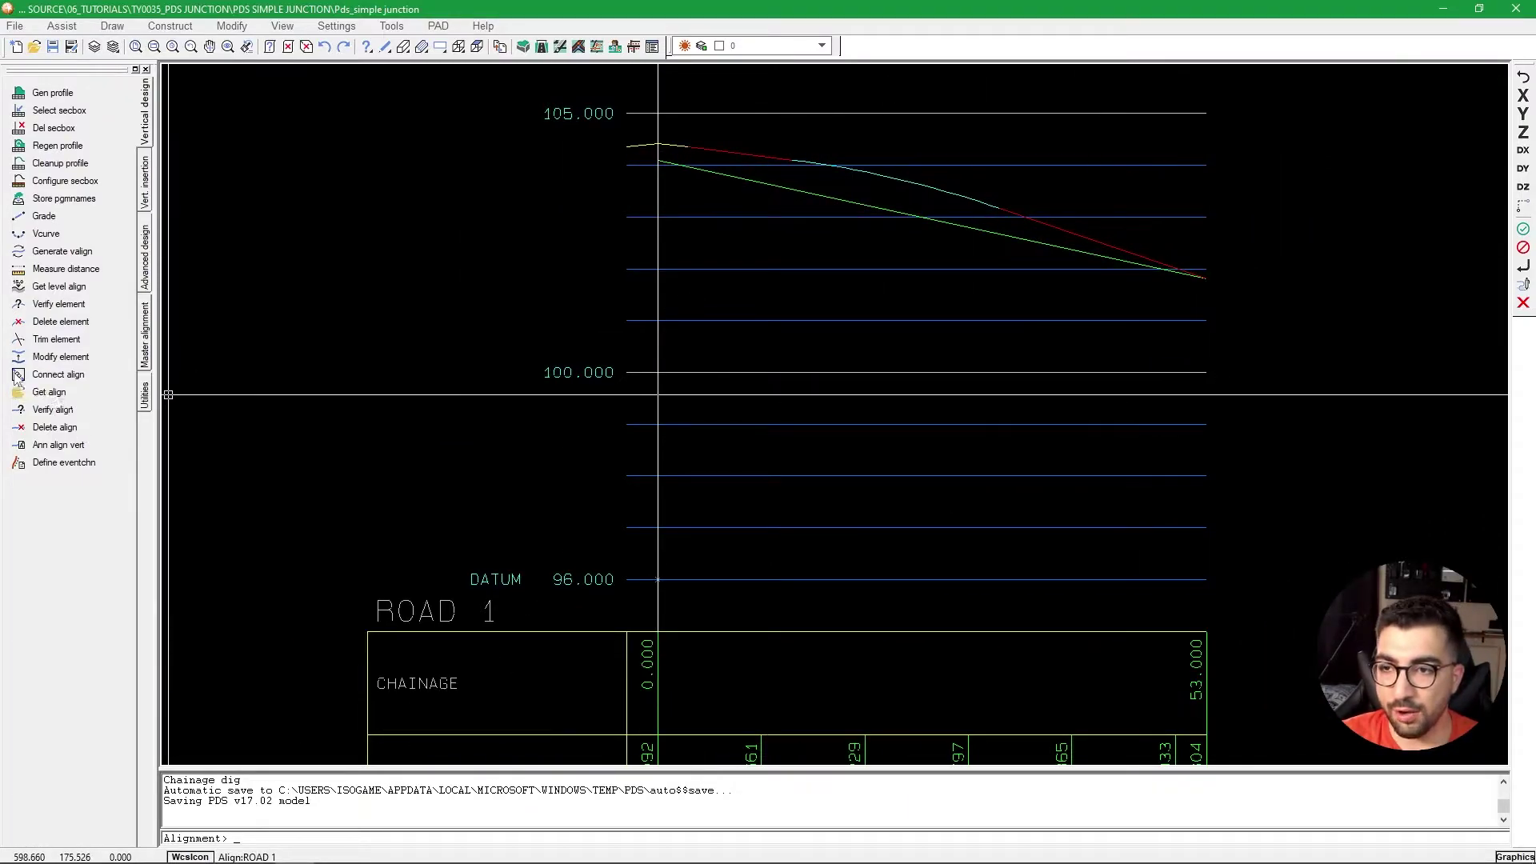
pyautogui.click(57, 374)
pyautogui.click(724, 622)
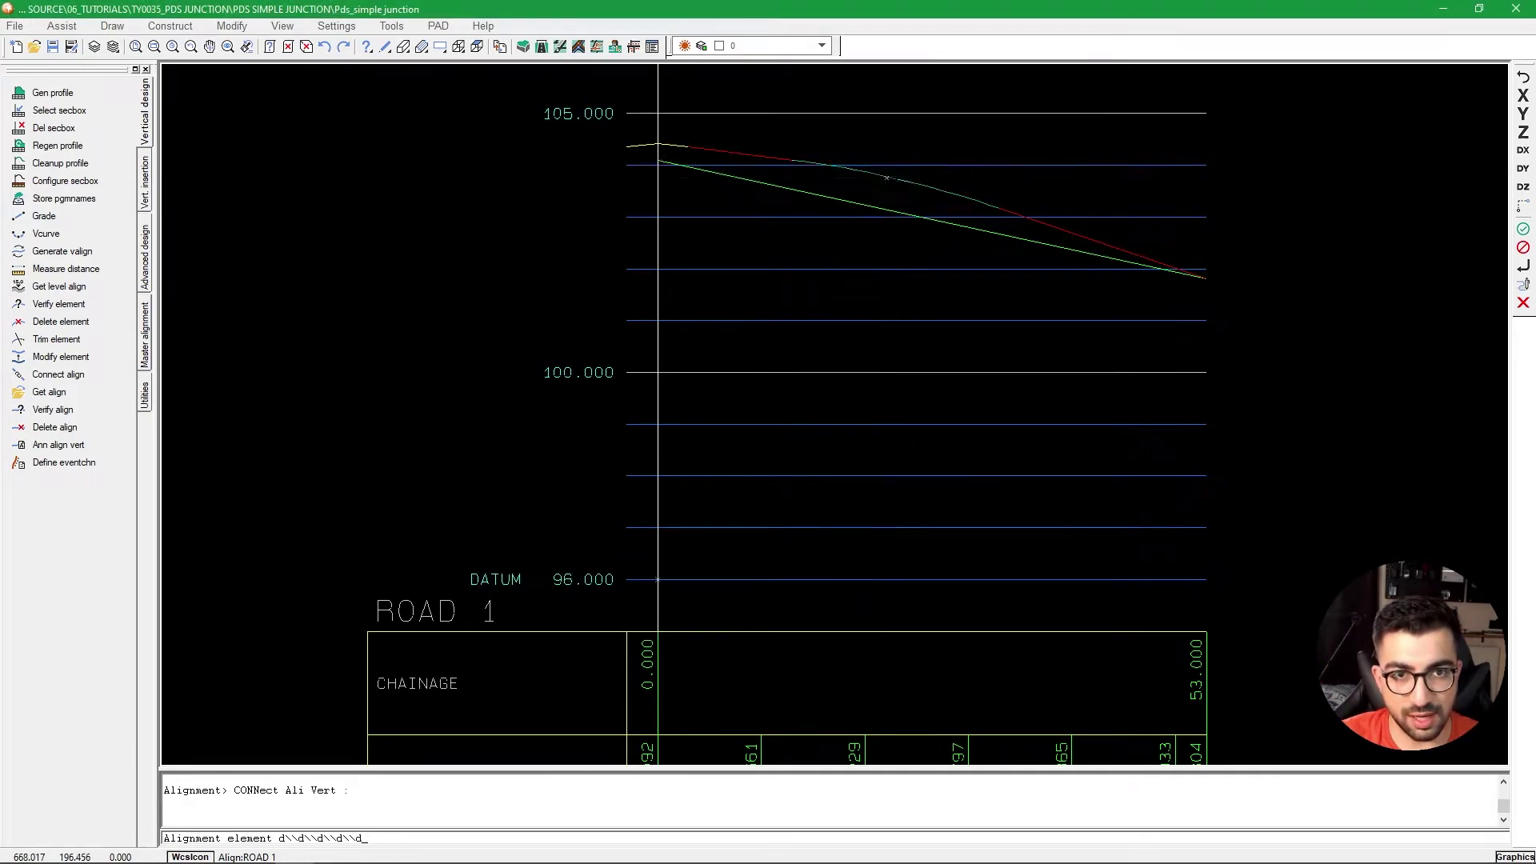
pyautogui.click(901, 127)
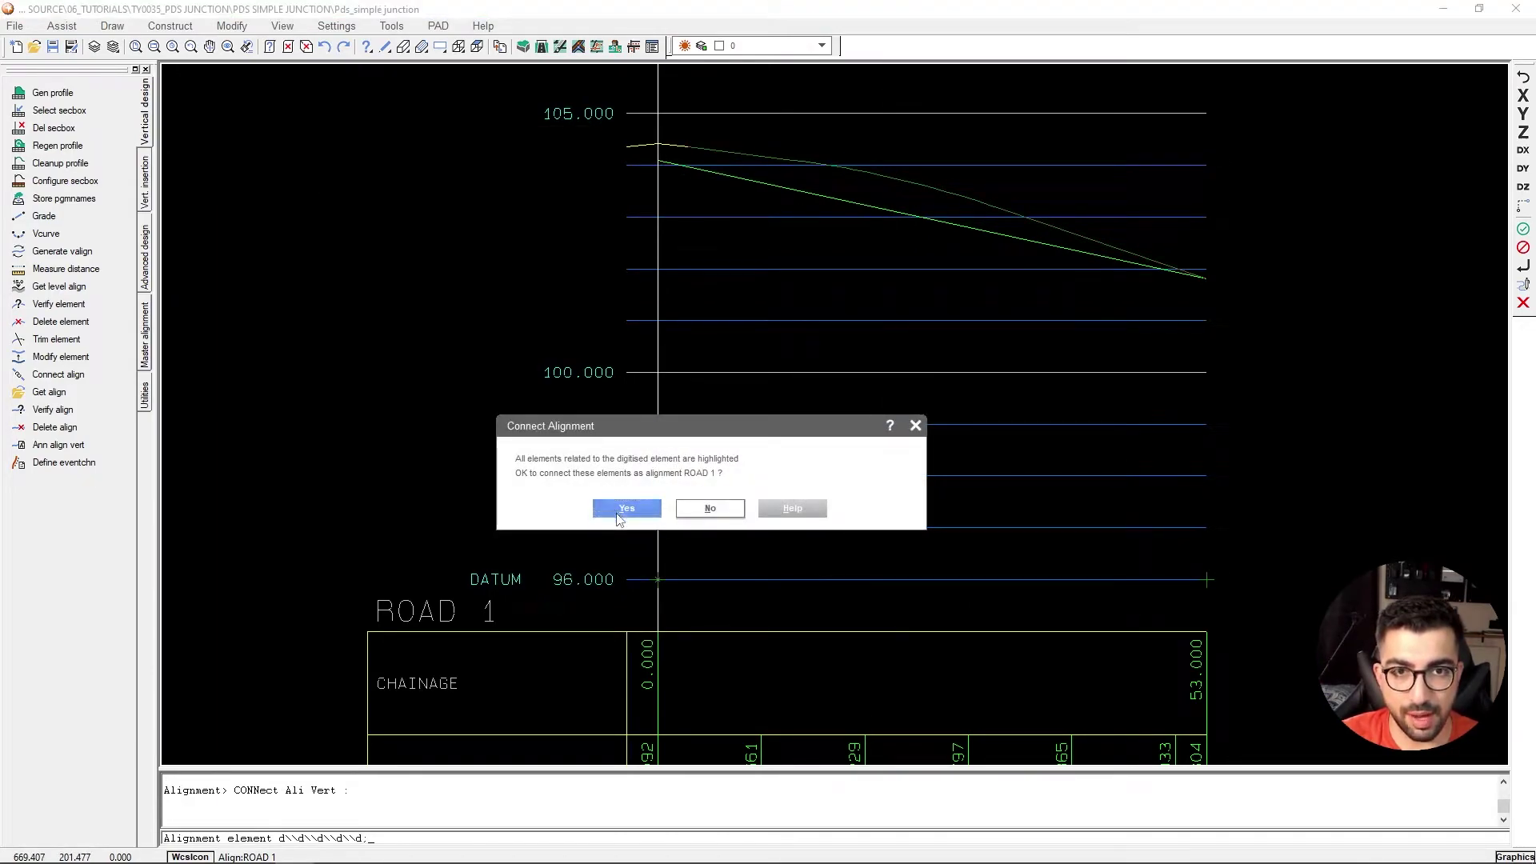
pyautogui.click(627, 508)
pyautogui.press('Return')
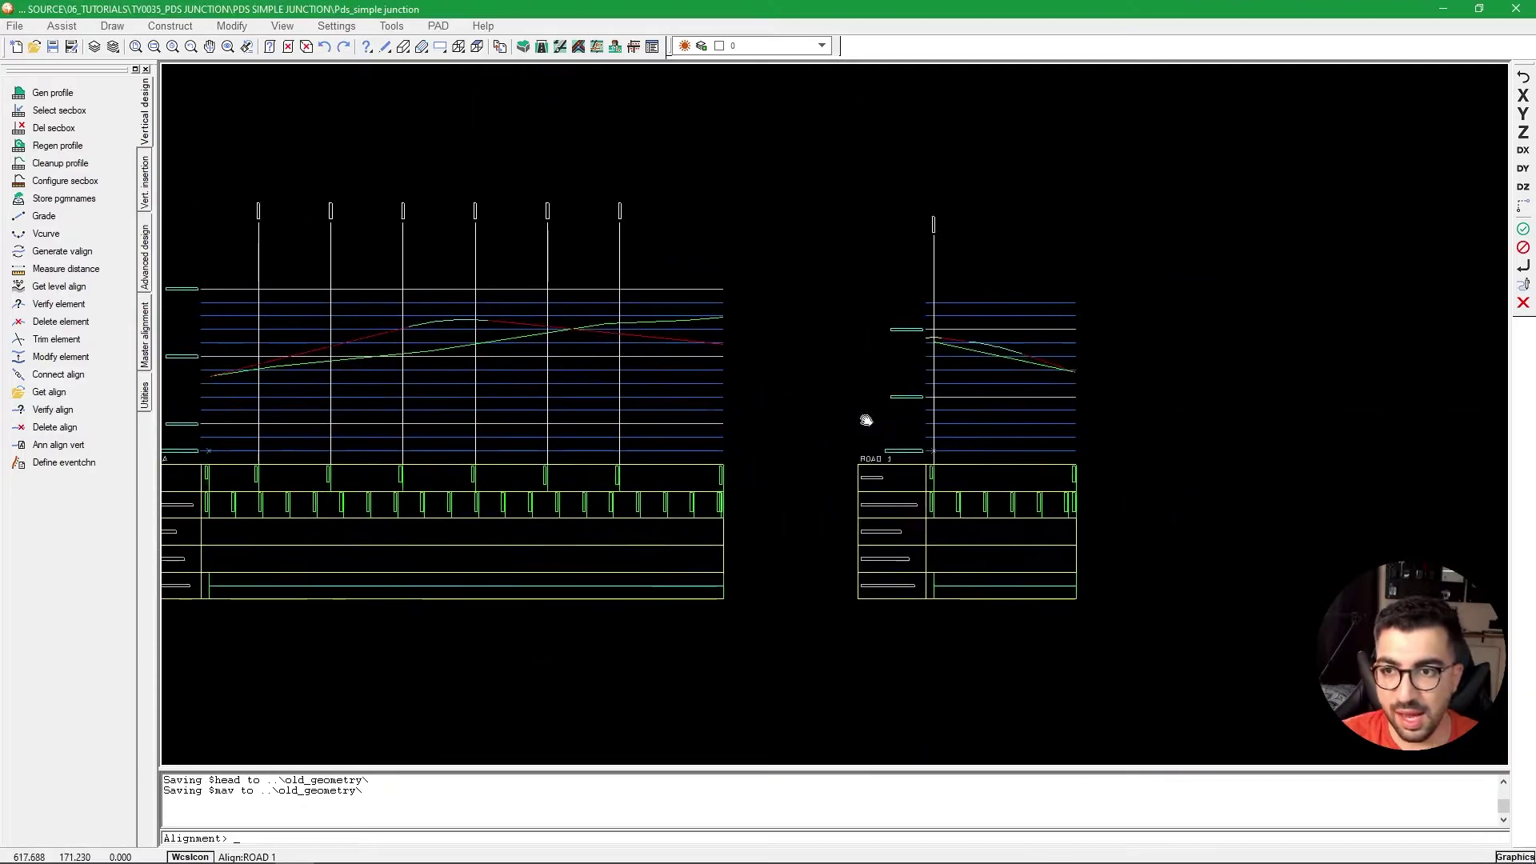
# Project Road 1's alignment with an alignment element interval of 1, keeping each feature's current chainage interval.
pyautogui.click(145, 336)
pyautogui.scroll(-2, 696, 394)
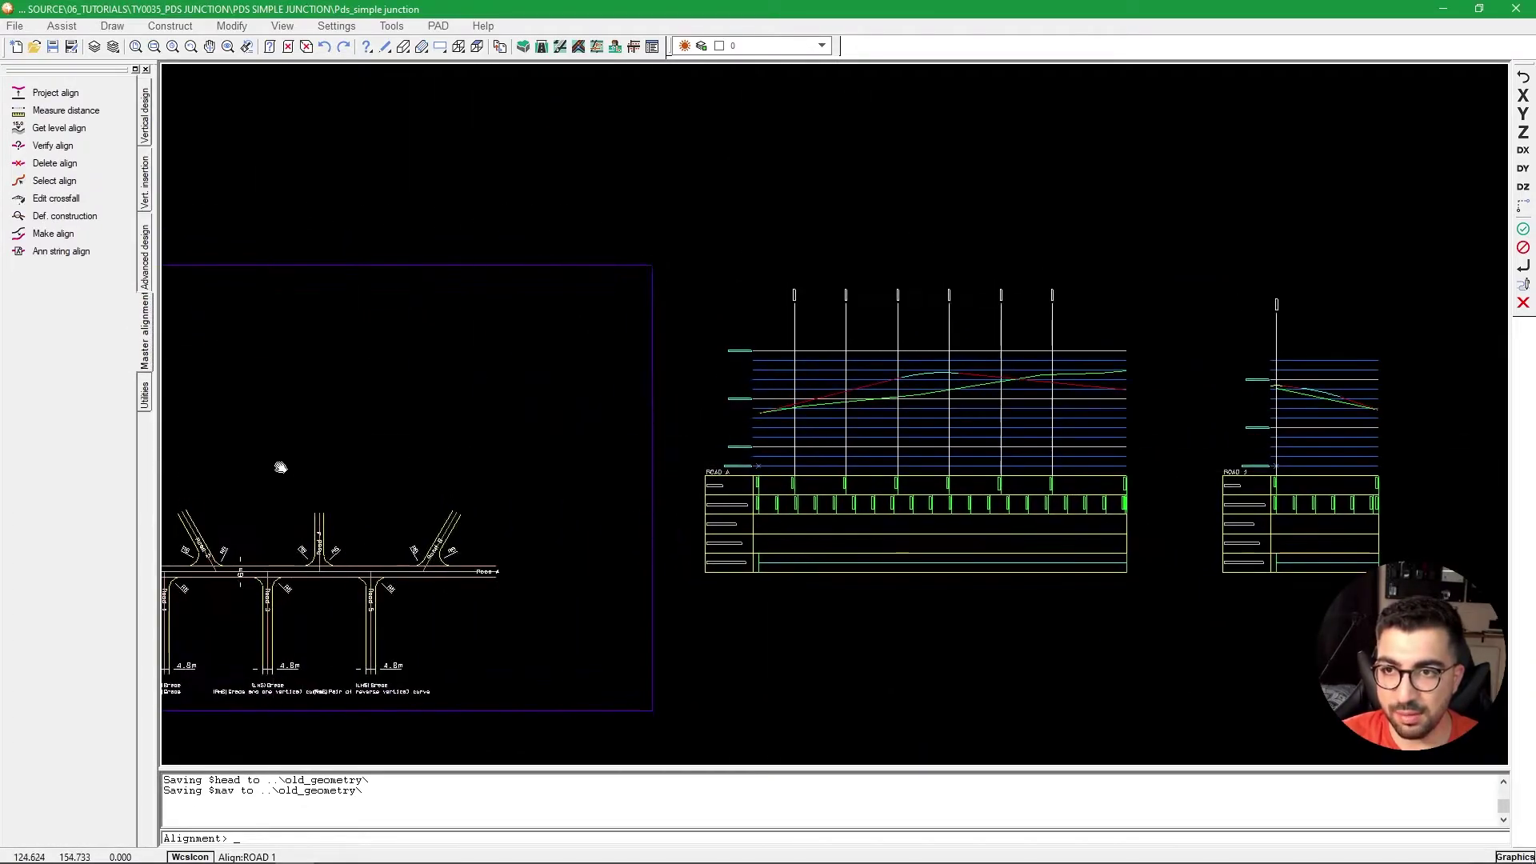
pyautogui.moveTo(279, 473); pyautogui.dragTo(404, 382, button='middle')
pyautogui.click(23, 96)
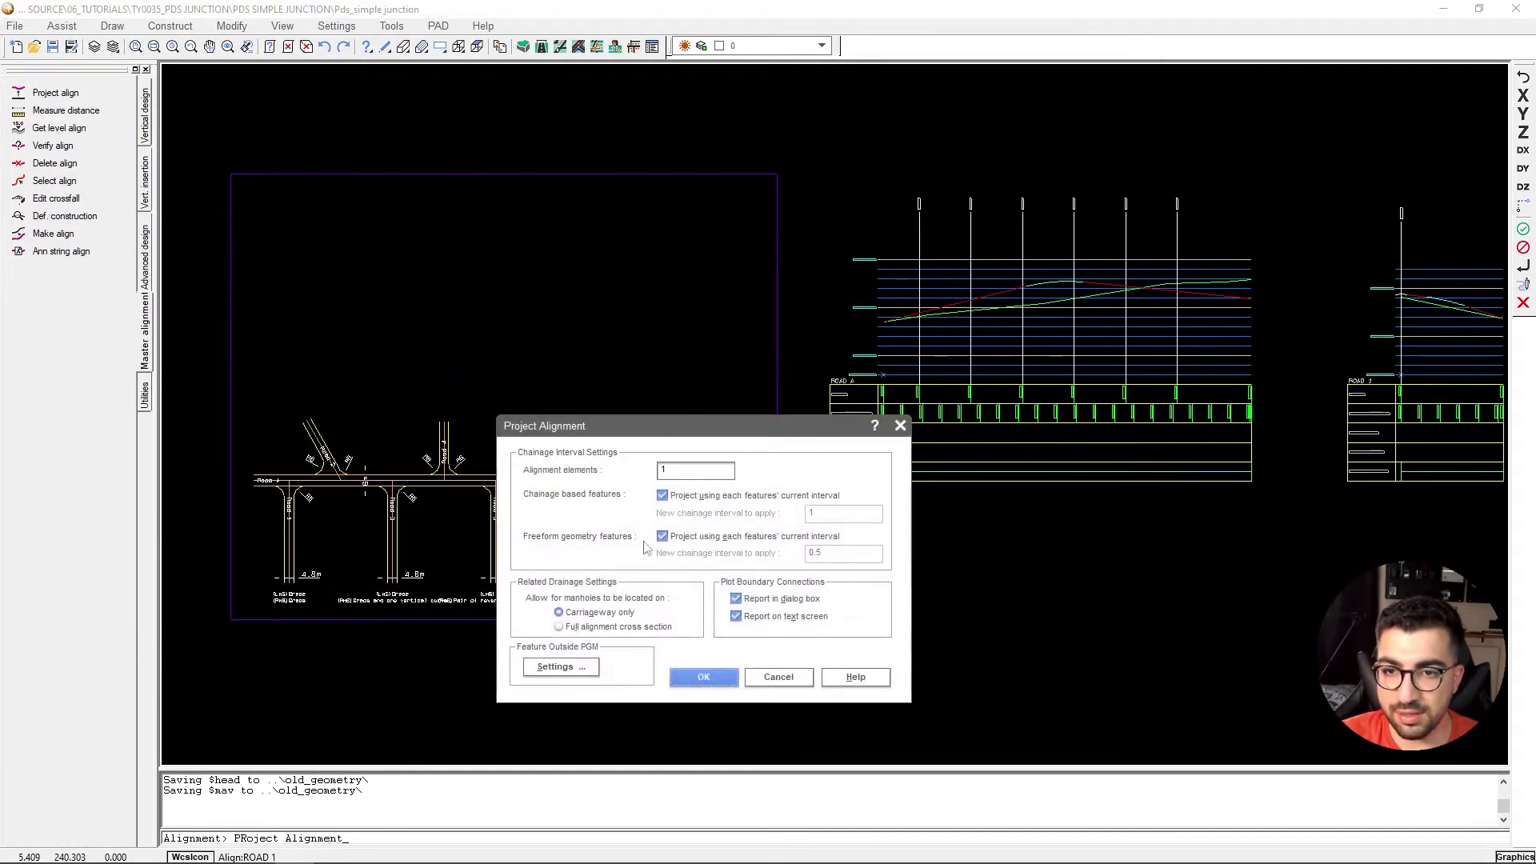
pyautogui.click(703, 676)
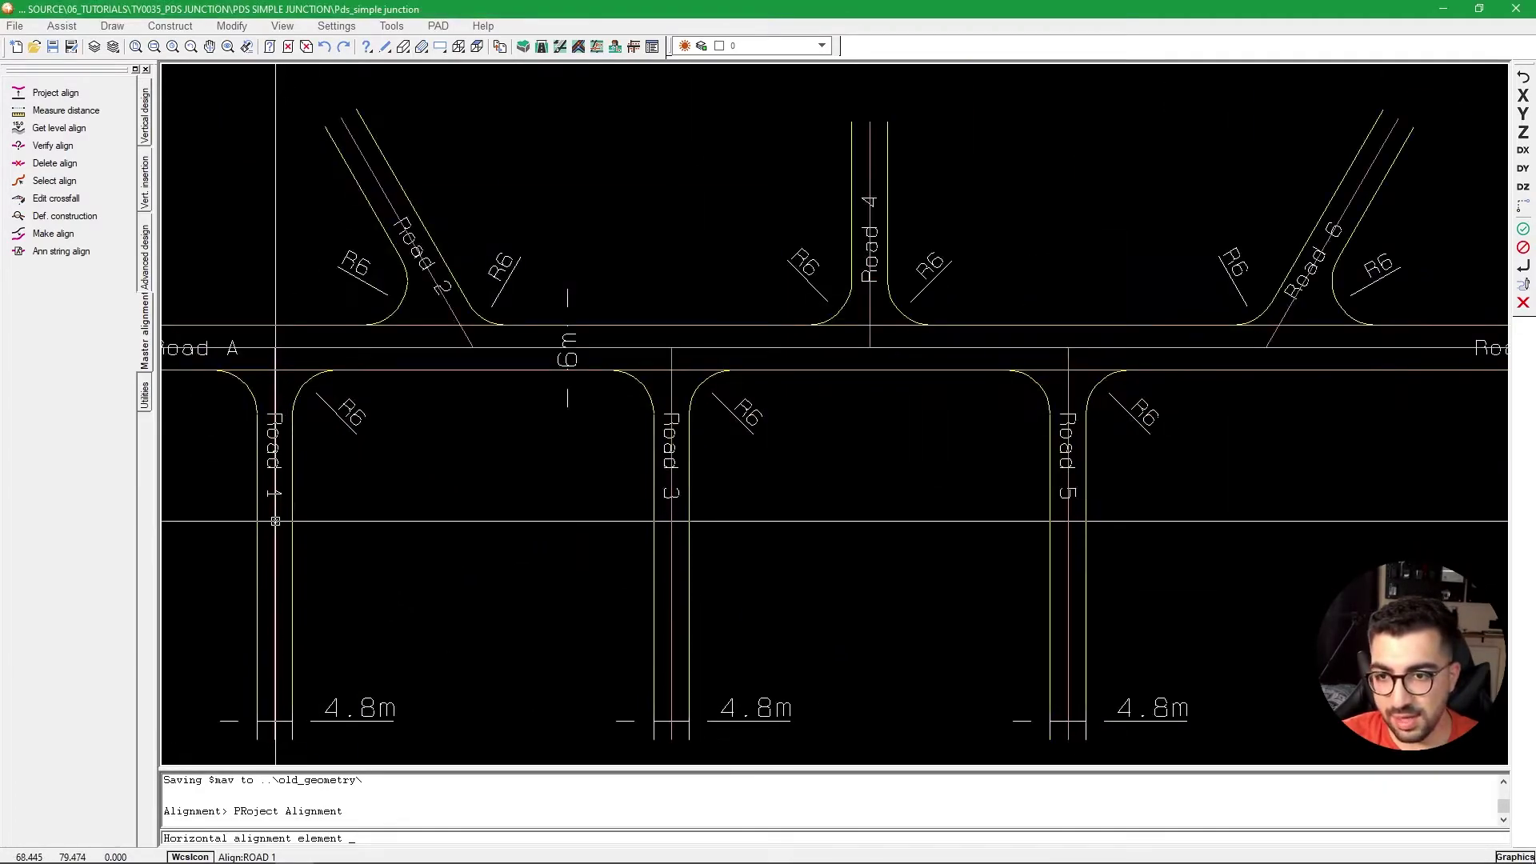
pyautogui.click(416, 482)
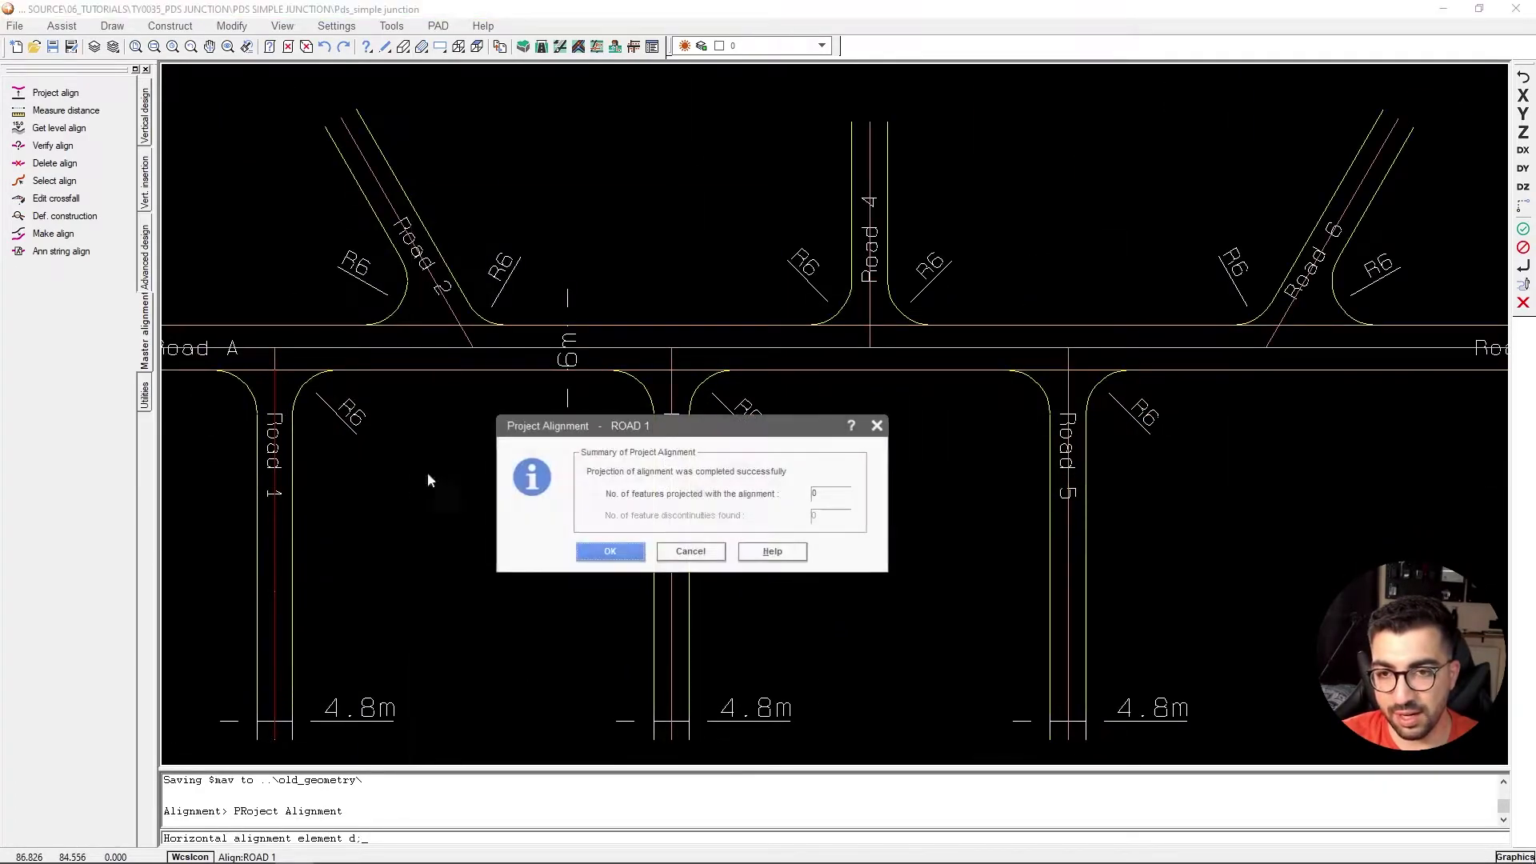
pyautogui.click(609, 551)
# Insert a standard single carriageway CW1 on Road 1 from chainage 3 to 53, with 2.4 from crown to each channel.
pyautogui.moveTo(356, 569); pyautogui.dragTo(426, 127, button='middle')
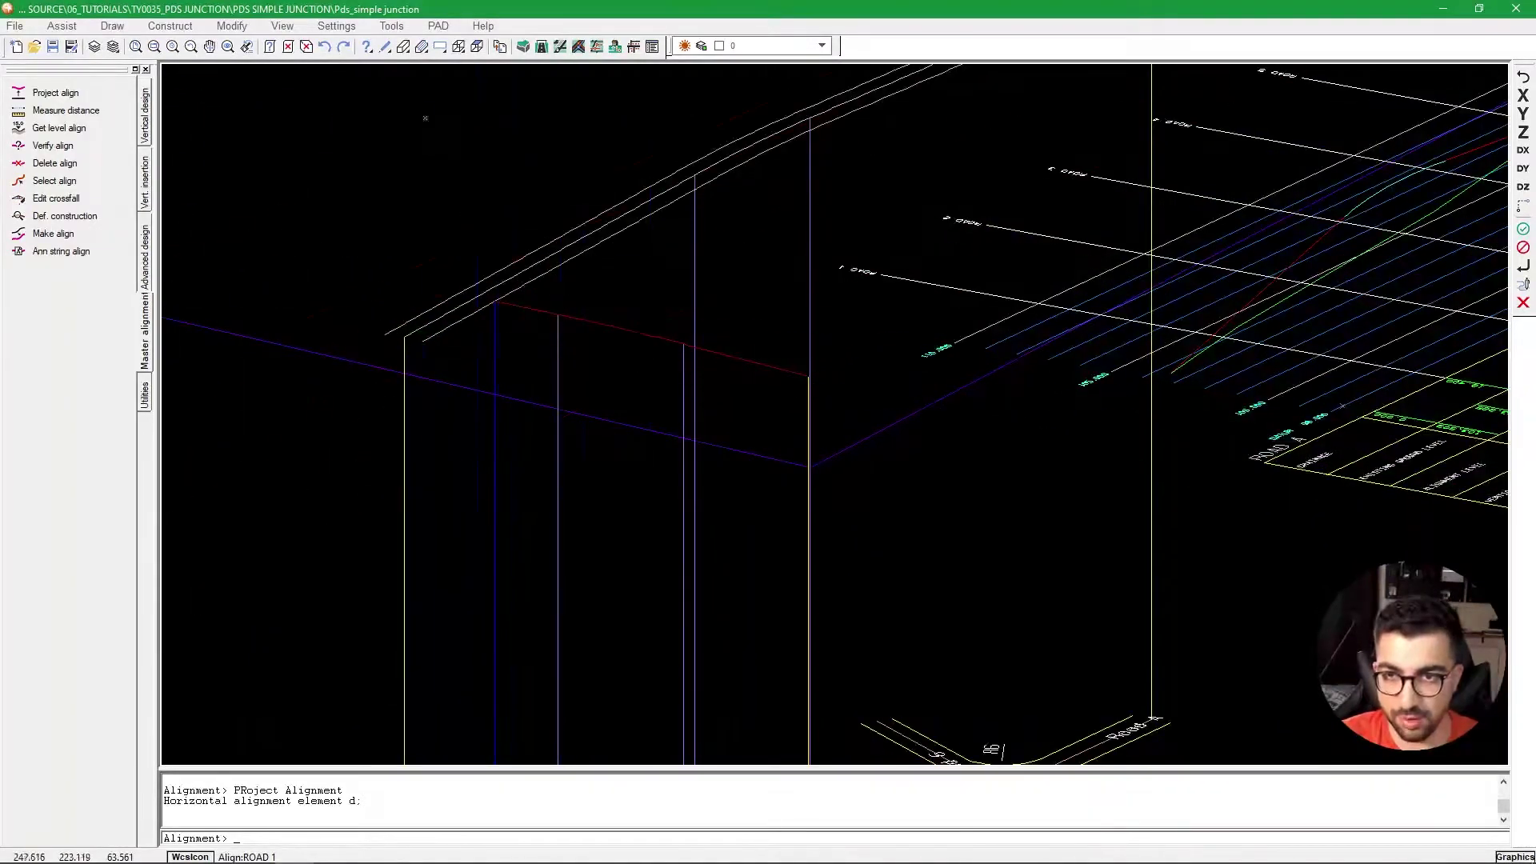
pyautogui.click(438, 25)
pyautogui.moveTo(512, 142)
pyautogui.click(618, 140)
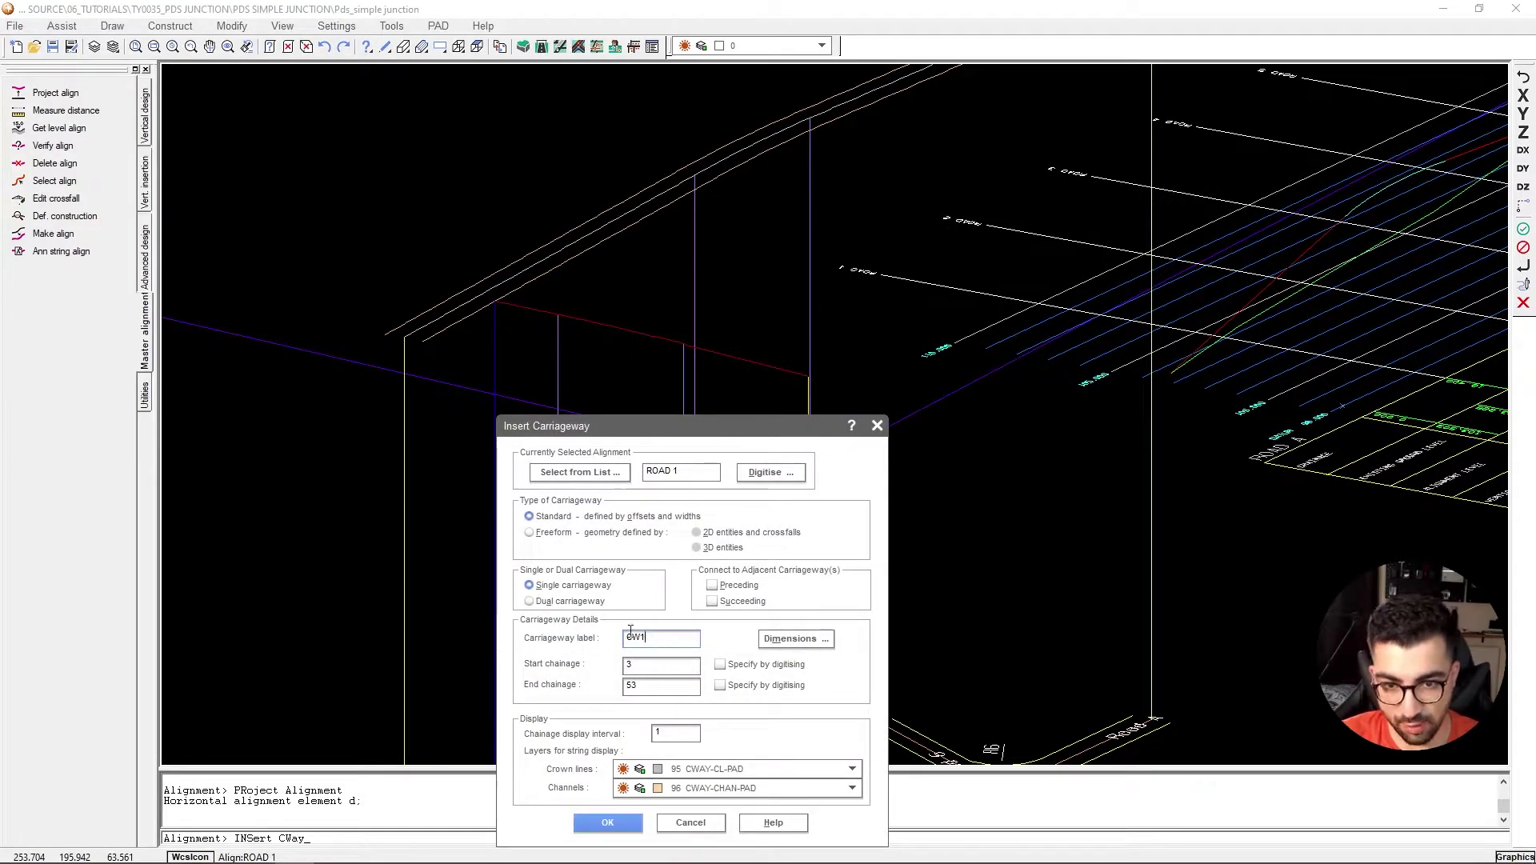
pyautogui.click(792, 639)
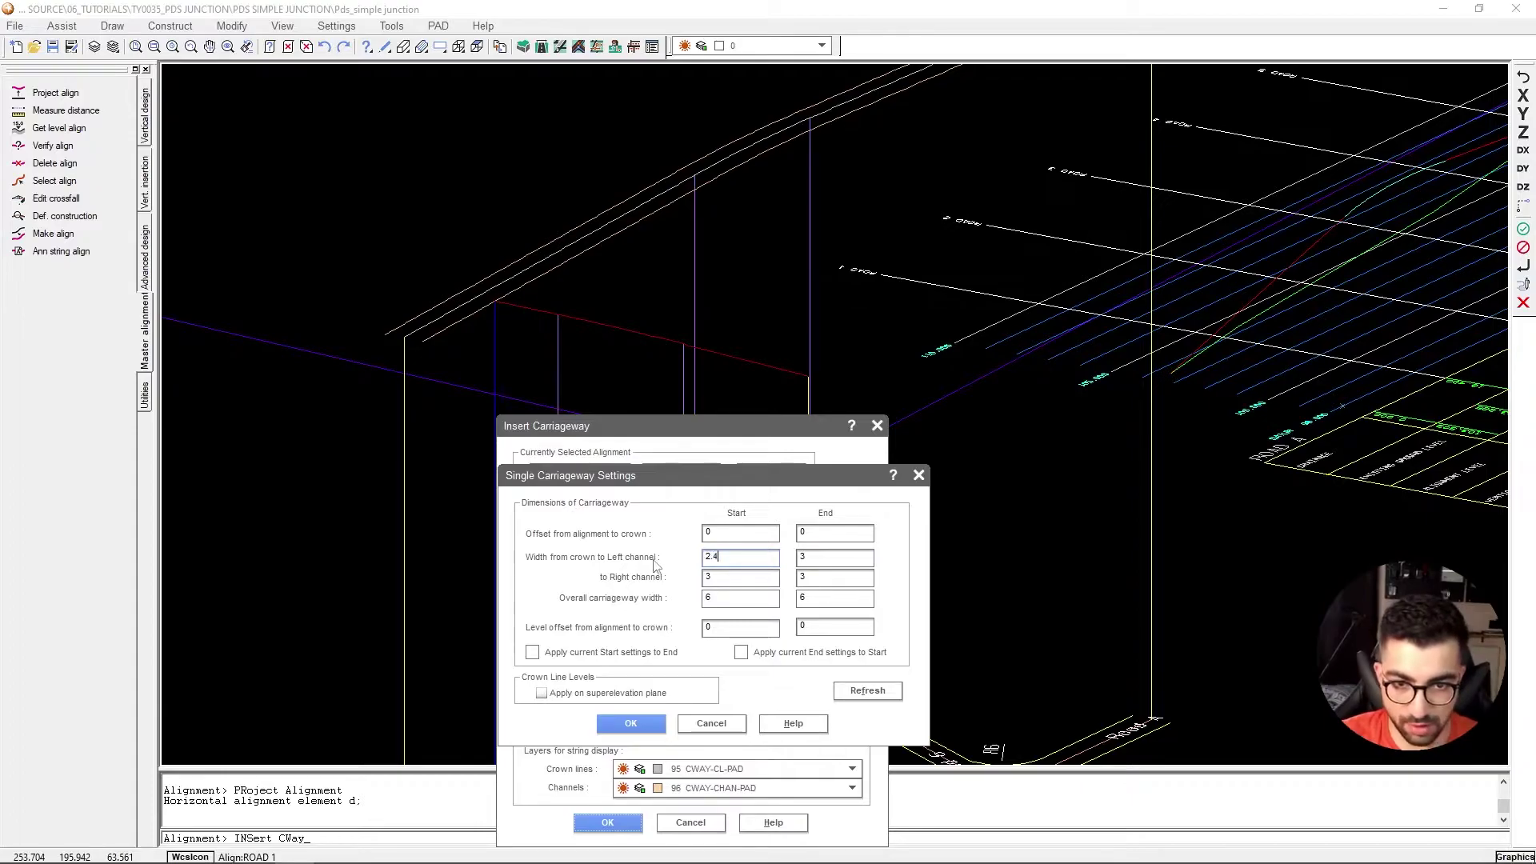
pyautogui.click(531, 653)
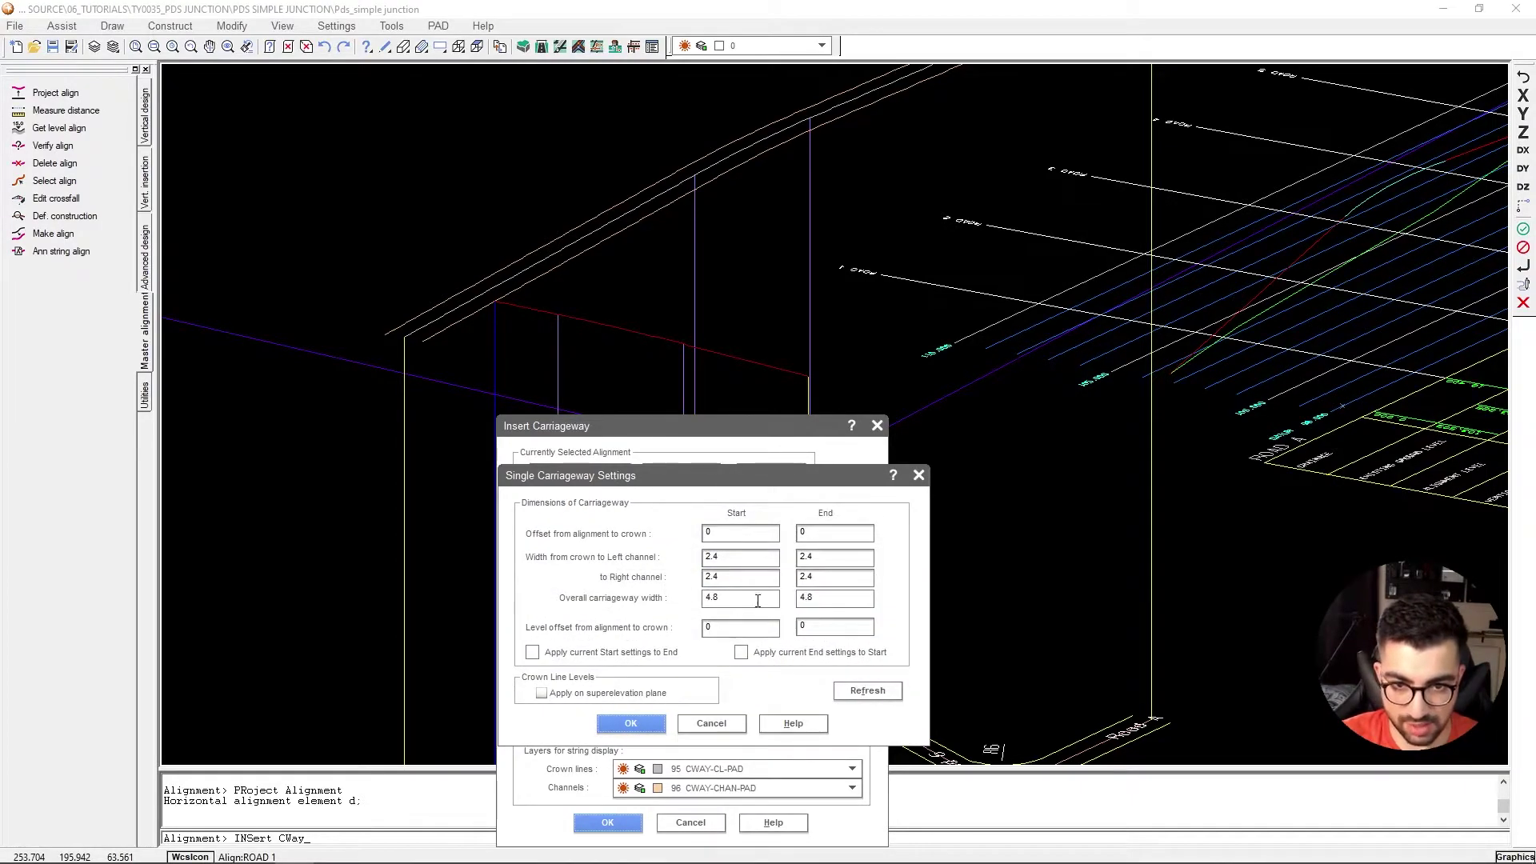
pyautogui.click(630, 722)
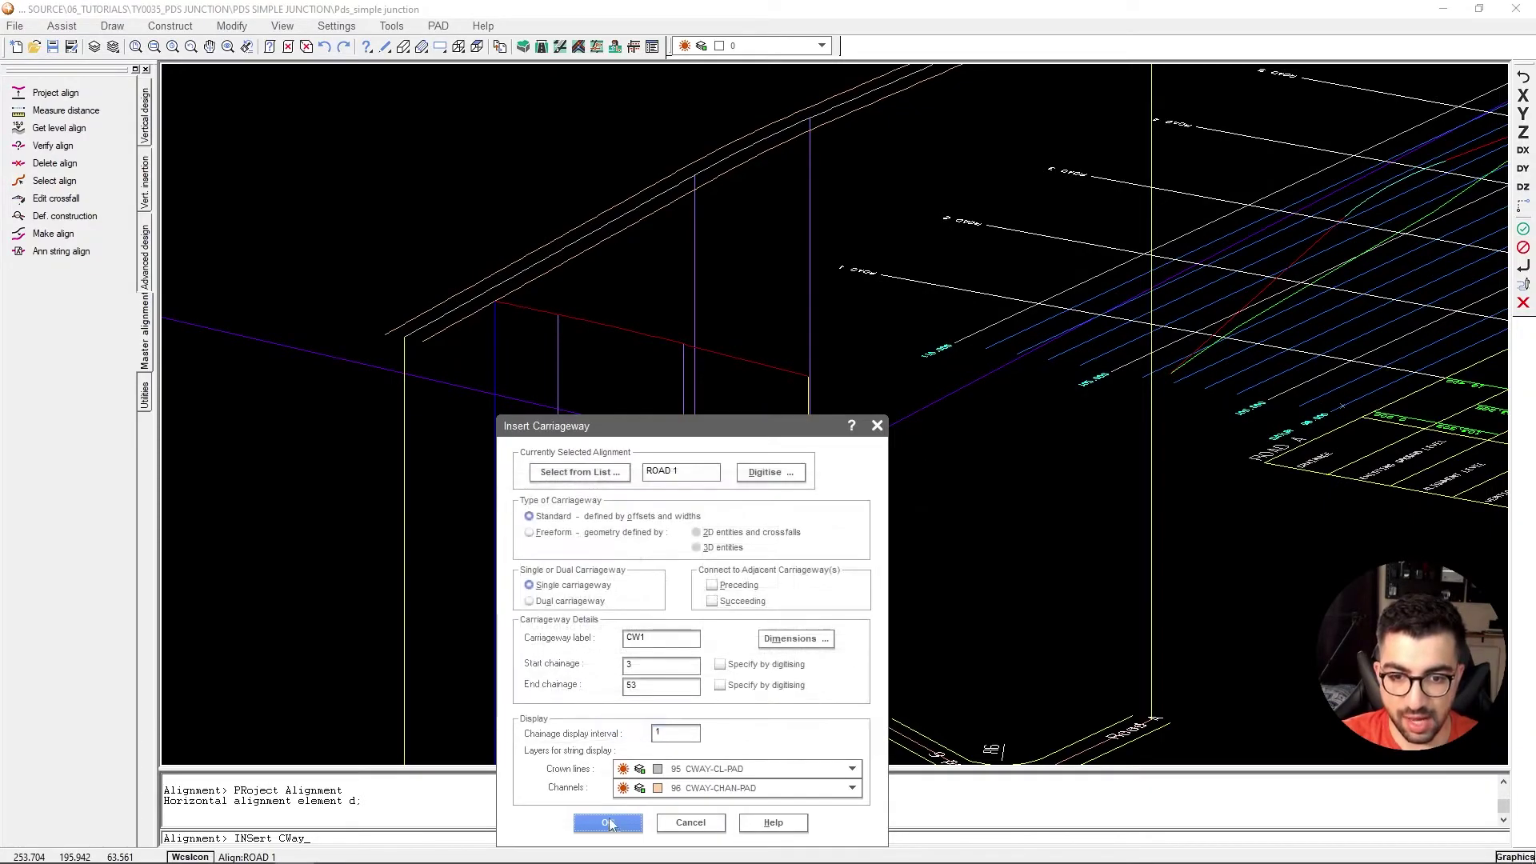
pyautogui.click(608, 822)
# Return to plan view and freeze the CENTRE LINE and CHANNEL LINE layers.
pyautogui.press('t')
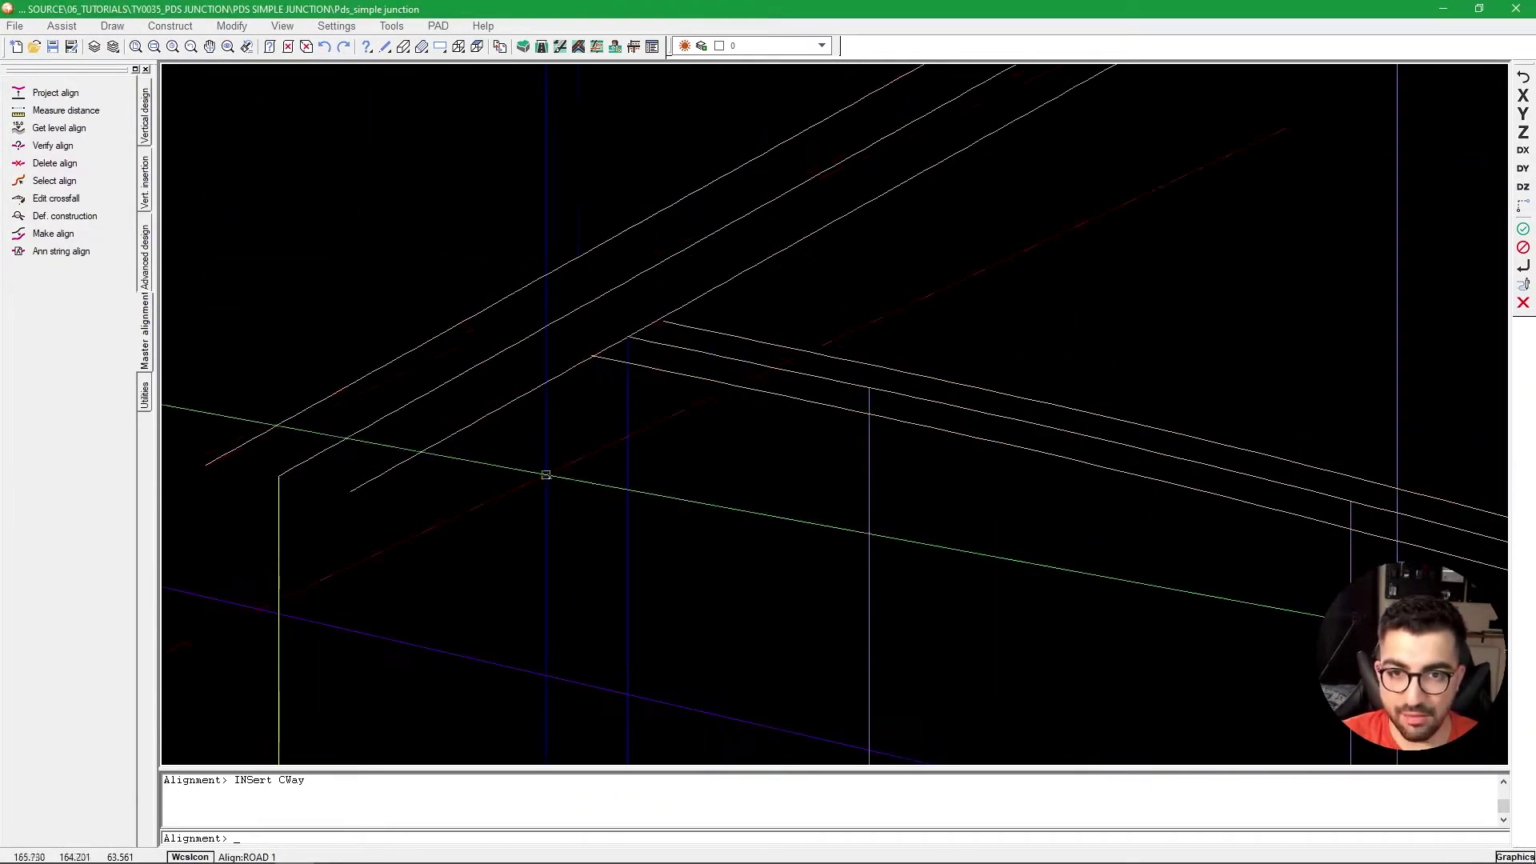
pyautogui.scroll(-3, 597, 446)
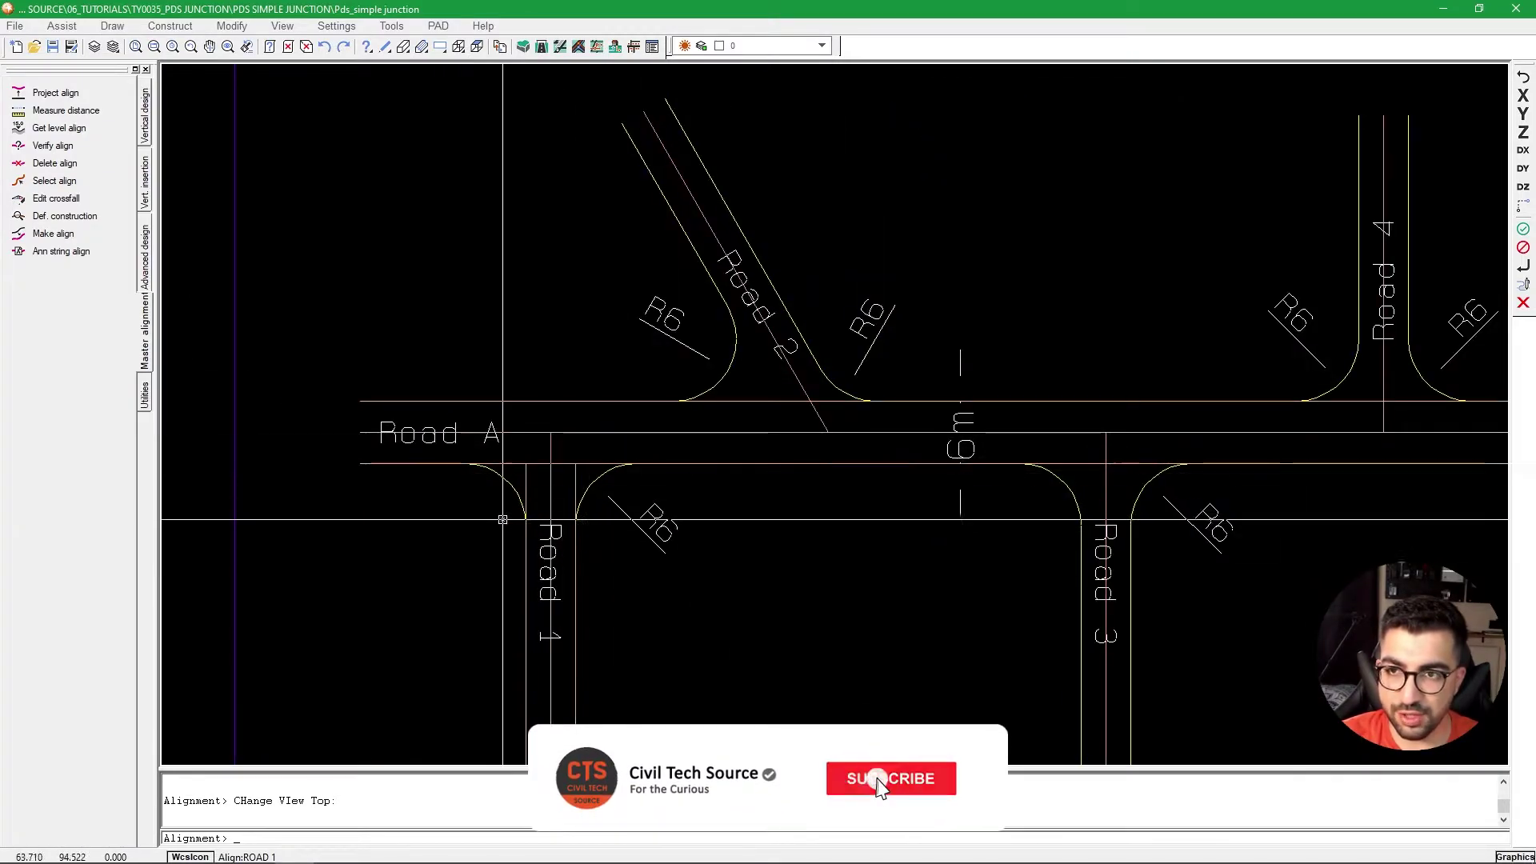
pyautogui.scroll(3, 525, 529)
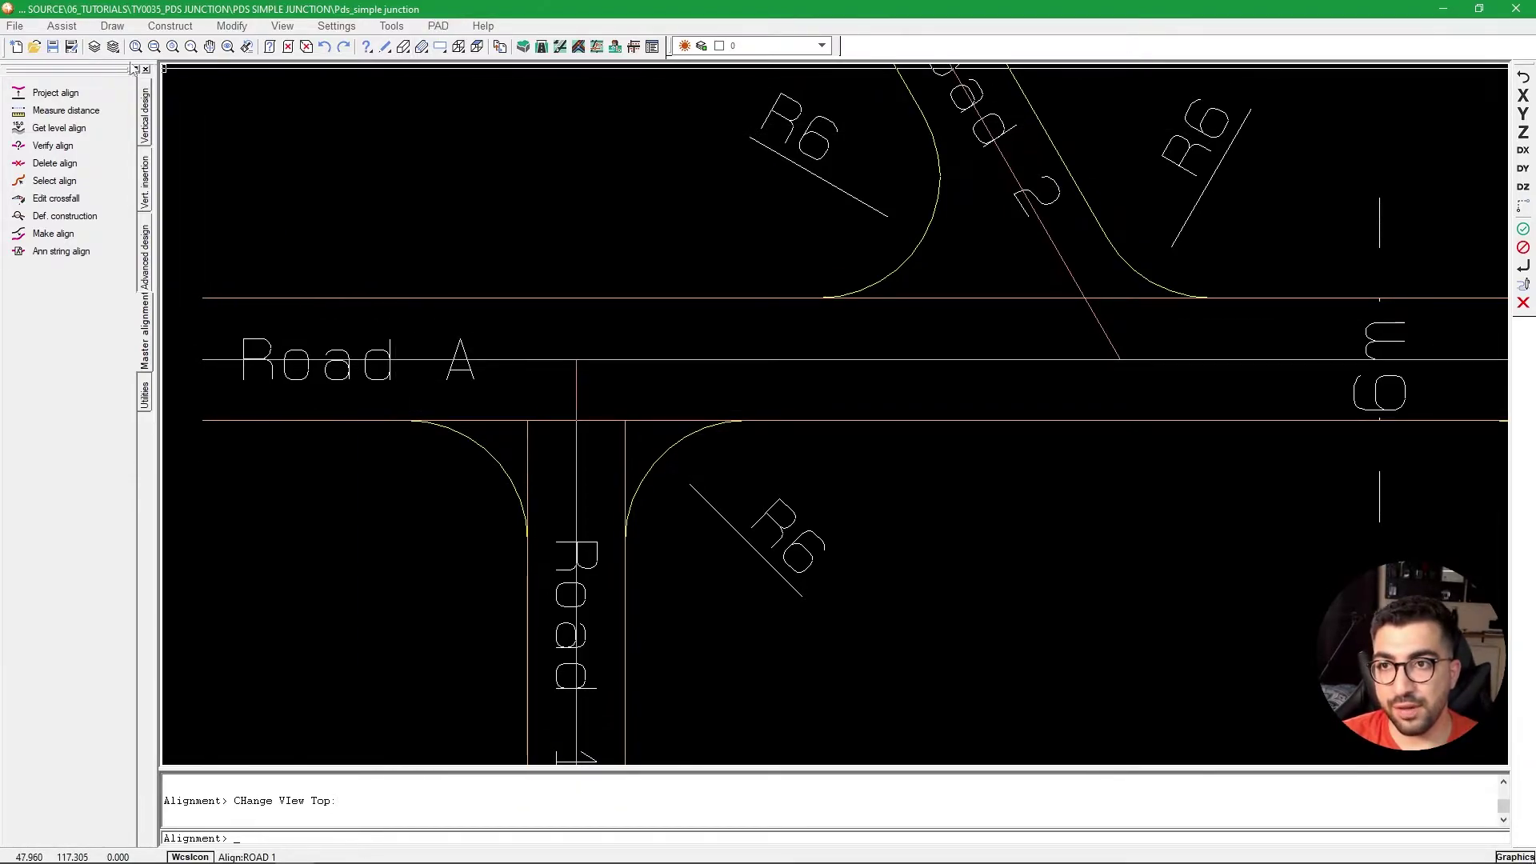
pyautogui.click(94, 48)
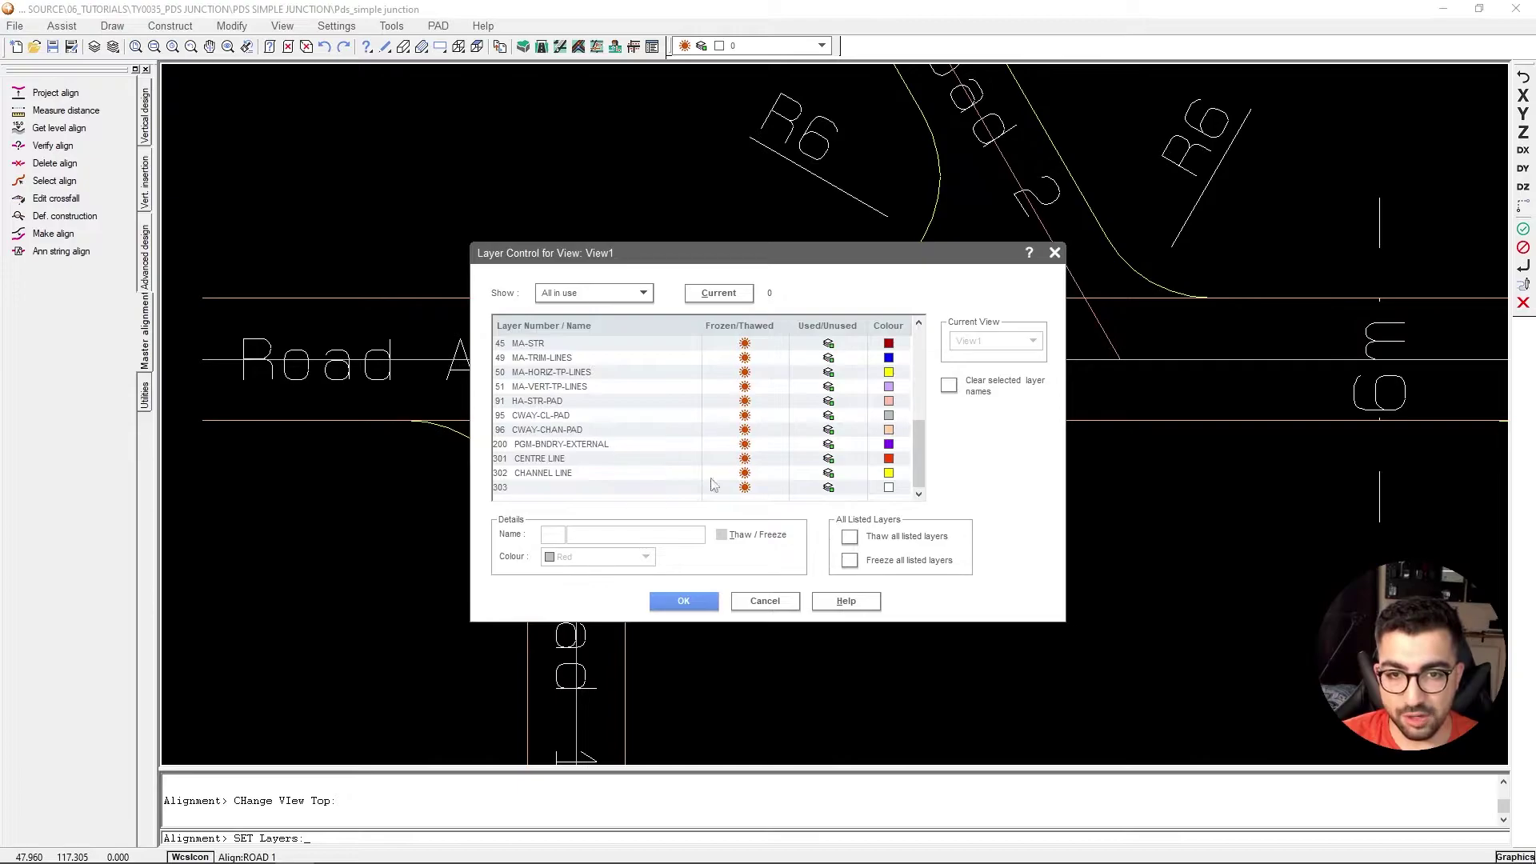
pyautogui.click(744, 473)
pyautogui.click(747, 459)
pyautogui.click(682, 602)
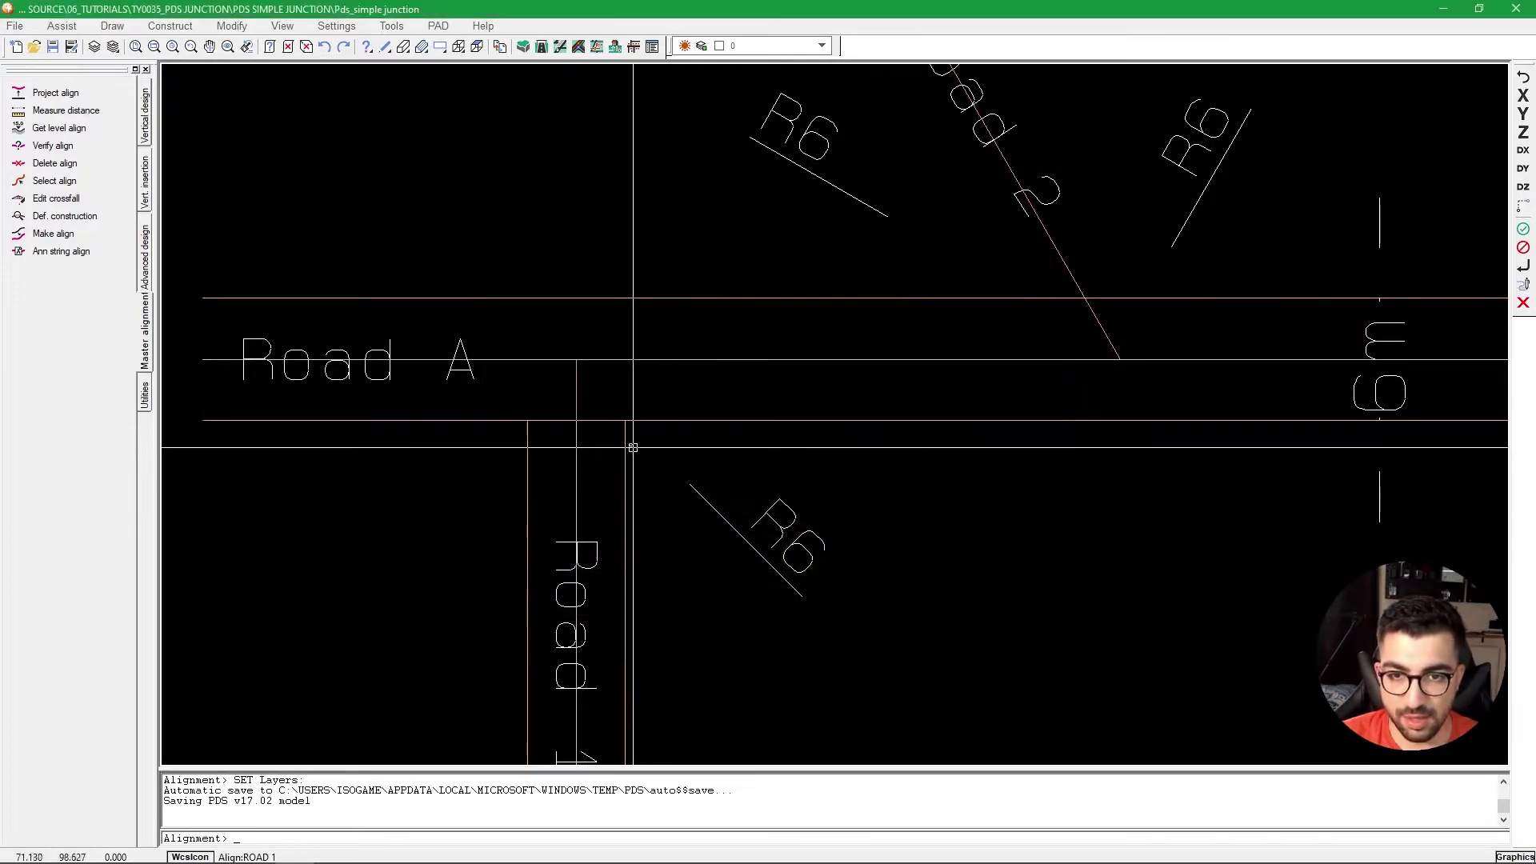
# Switch to the PAD carriageway and feature tools and start a junction insertion between the Road A and Road 1 alignments.
pyautogui.scroll(-2, 634, 445)
pyautogui.scroll(2, 695, 394)
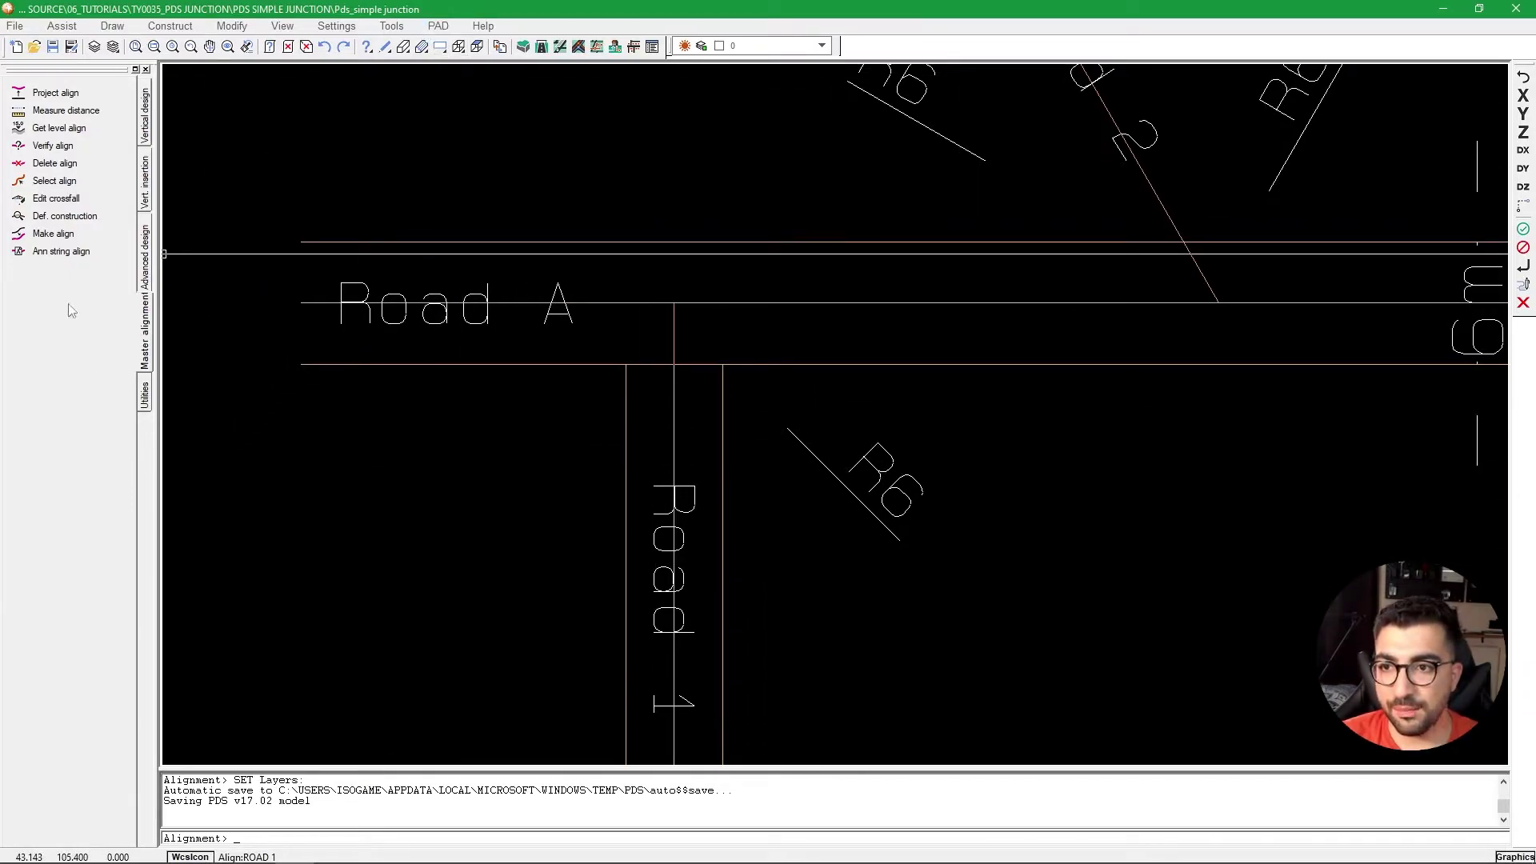
pyautogui.rightClick(57, 280)
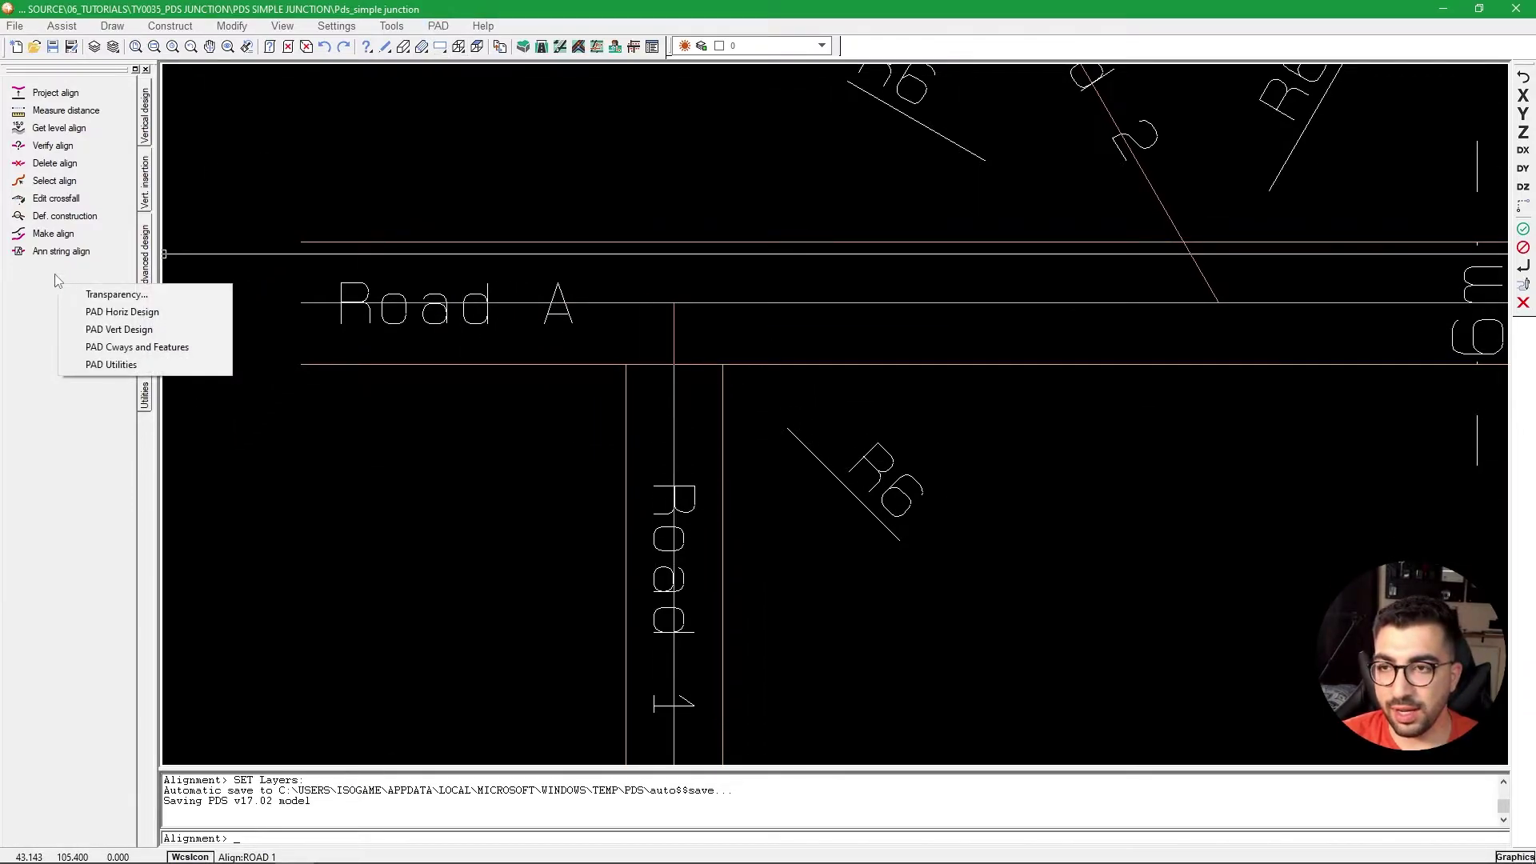
pyautogui.click(113, 346)
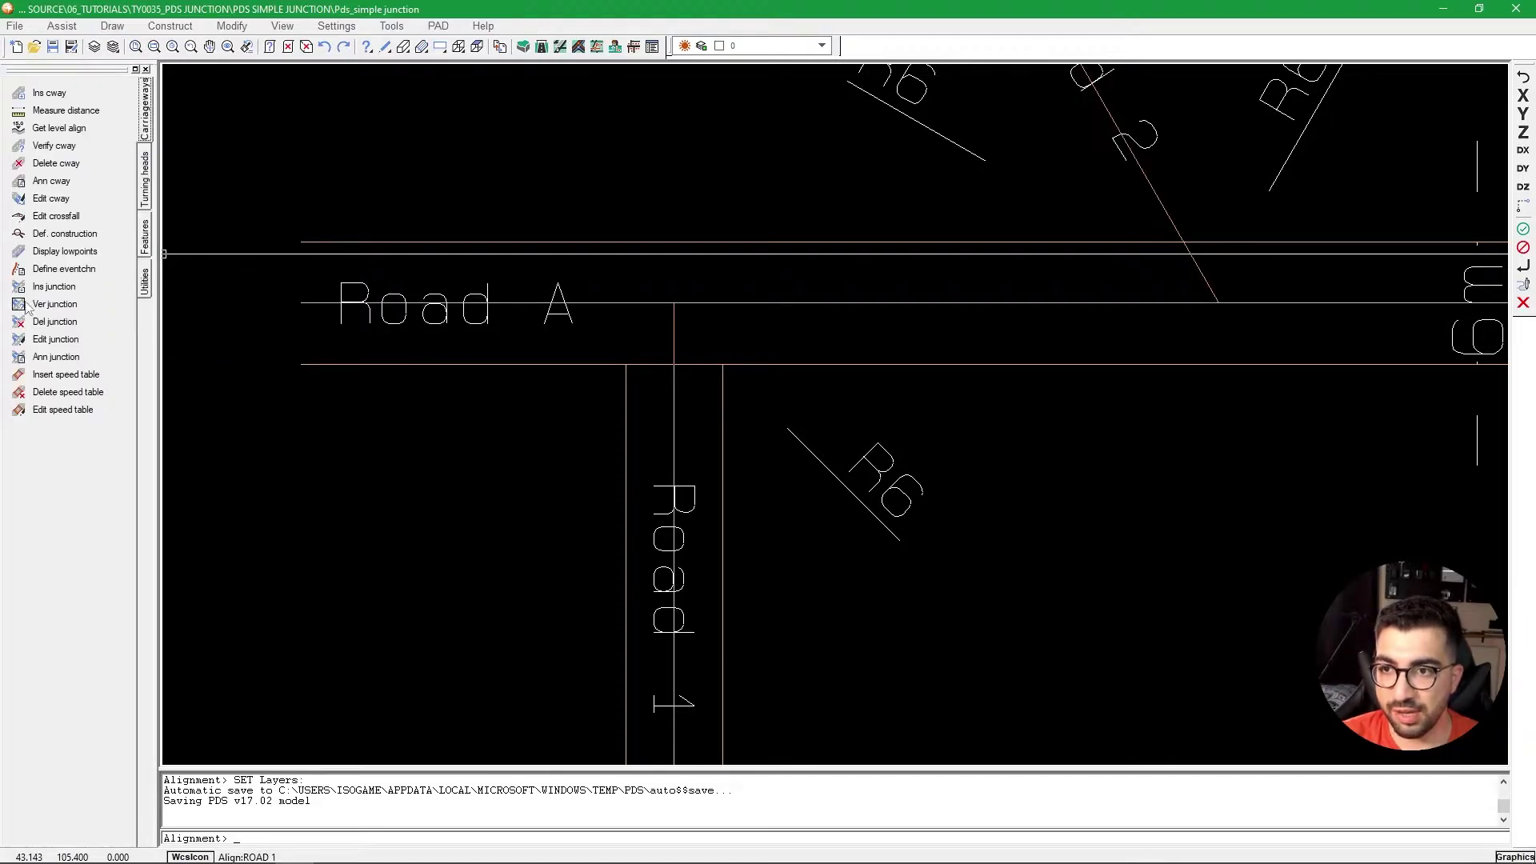
pyautogui.click(439, 26)
pyautogui.moveTo(479, 163)
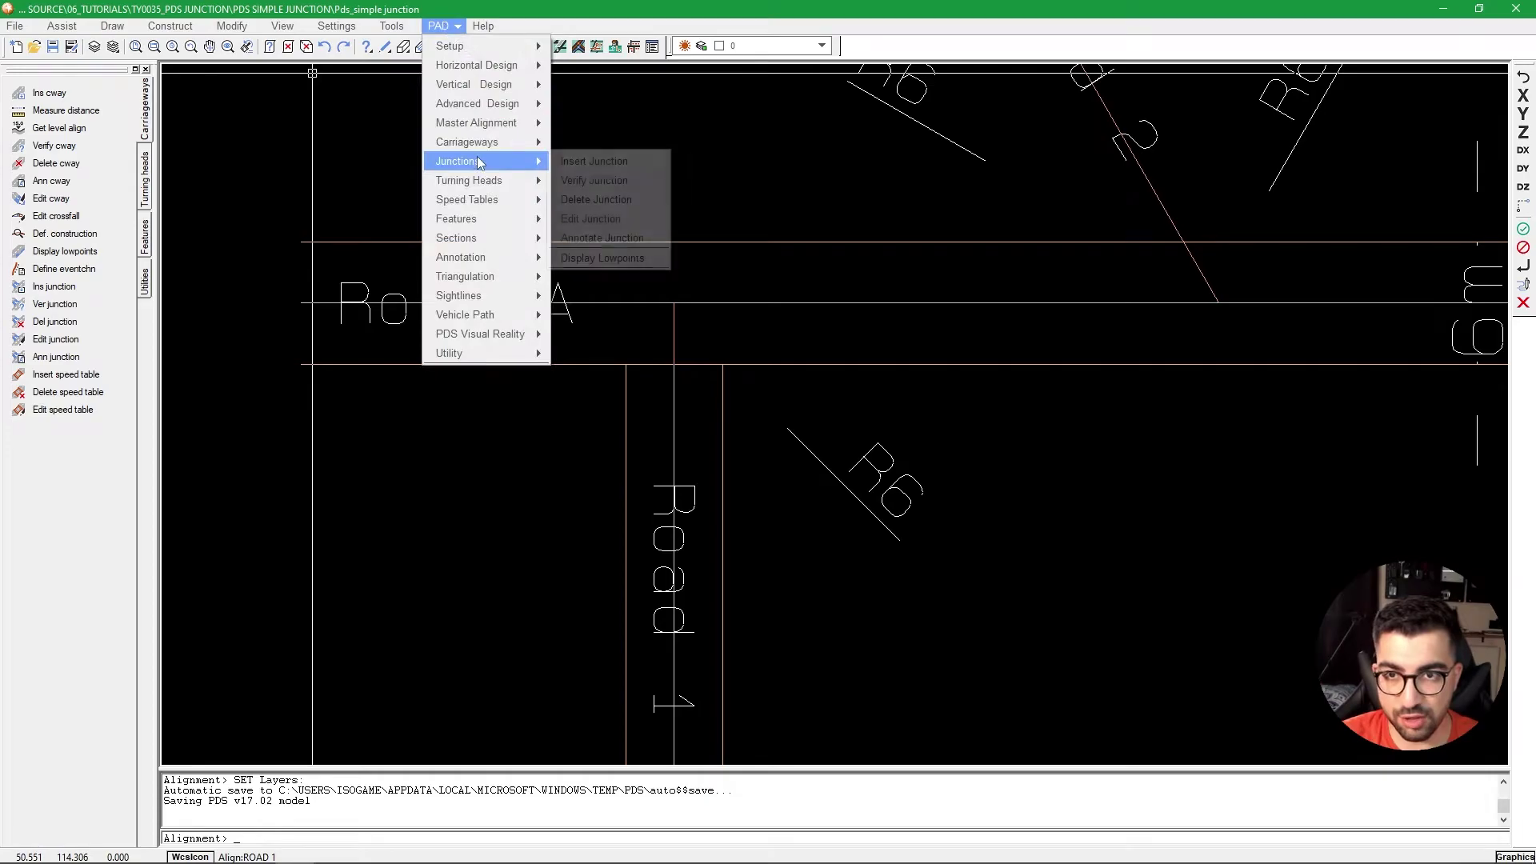
pyautogui.click(659, 166)
pyautogui.moveTo(776, 415); pyautogui.dragTo(787, 180)
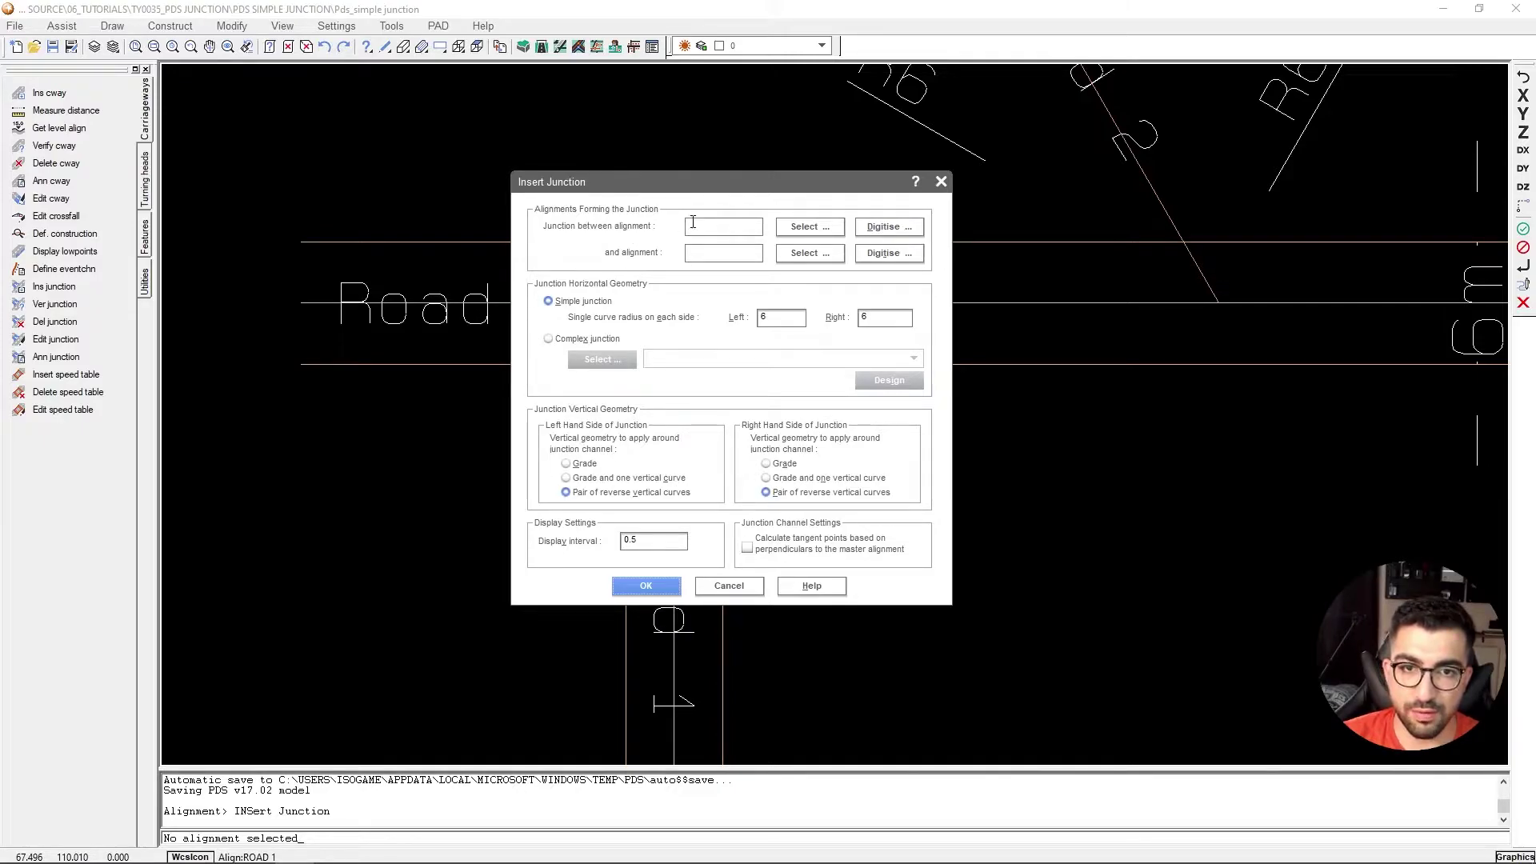
pyautogui.click(888, 226)
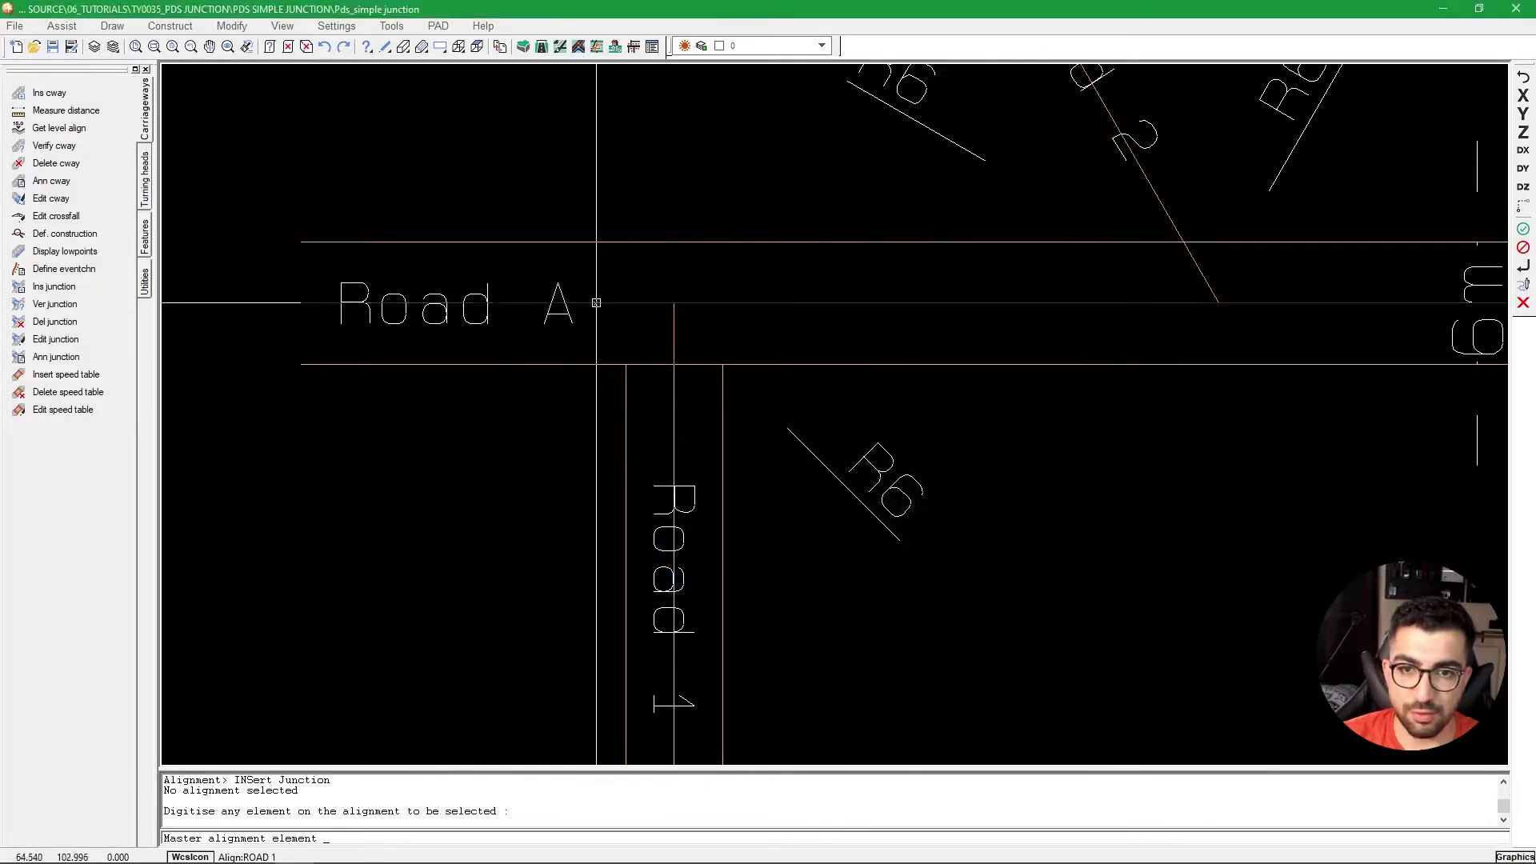
pyautogui.click(589, 302)
pyautogui.click(879, 254)
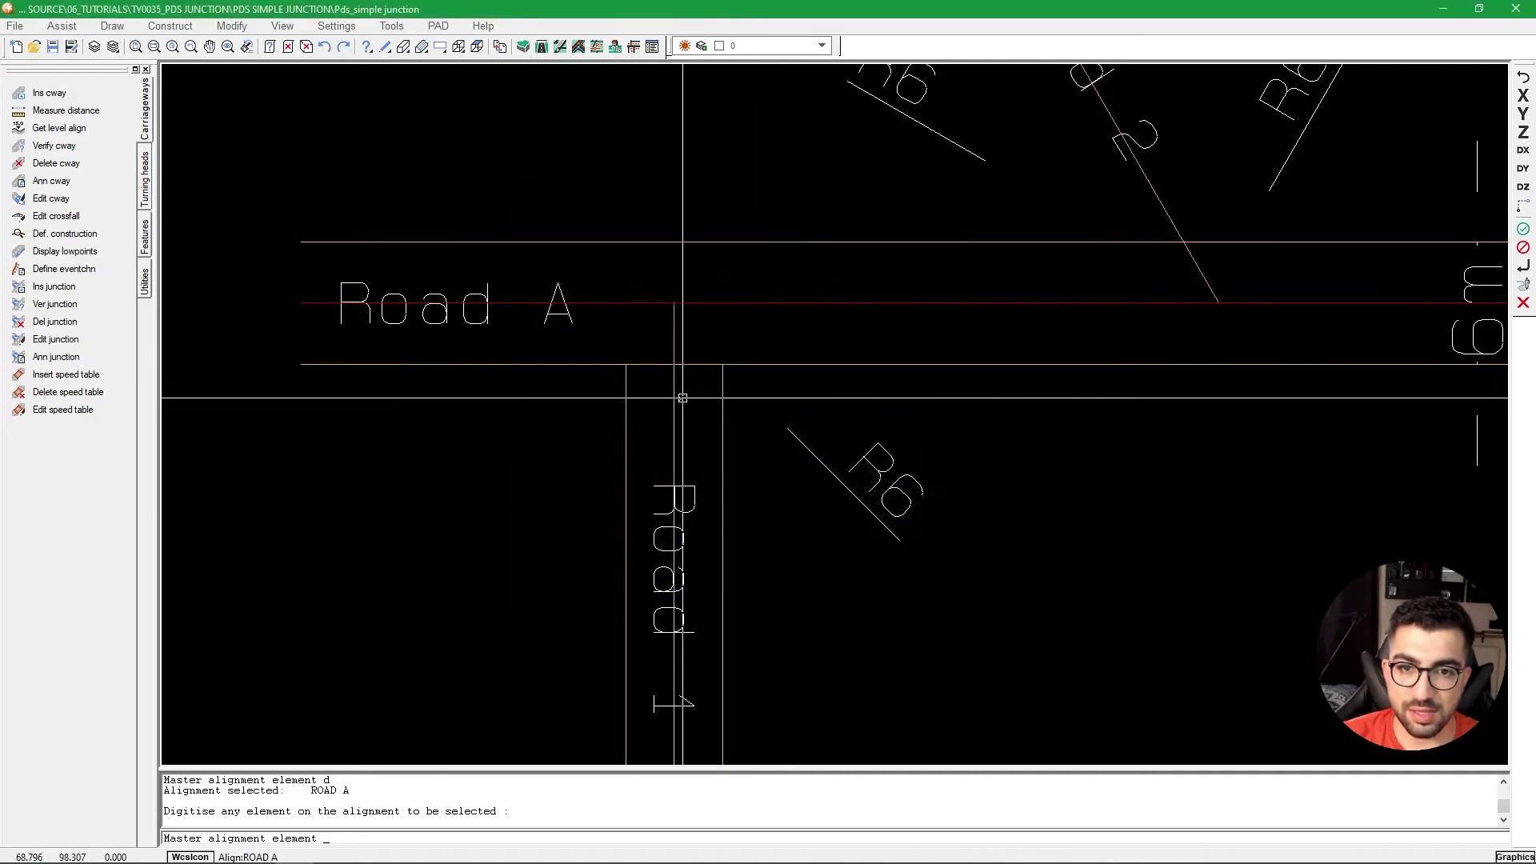
pyautogui.click(673, 416)
# Insert it as a simple junction with left and right radii of 6 and Grade vertical geometry on both sides.
pyautogui.moveTo(703, 188); pyautogui.dragTo(1117, 187)
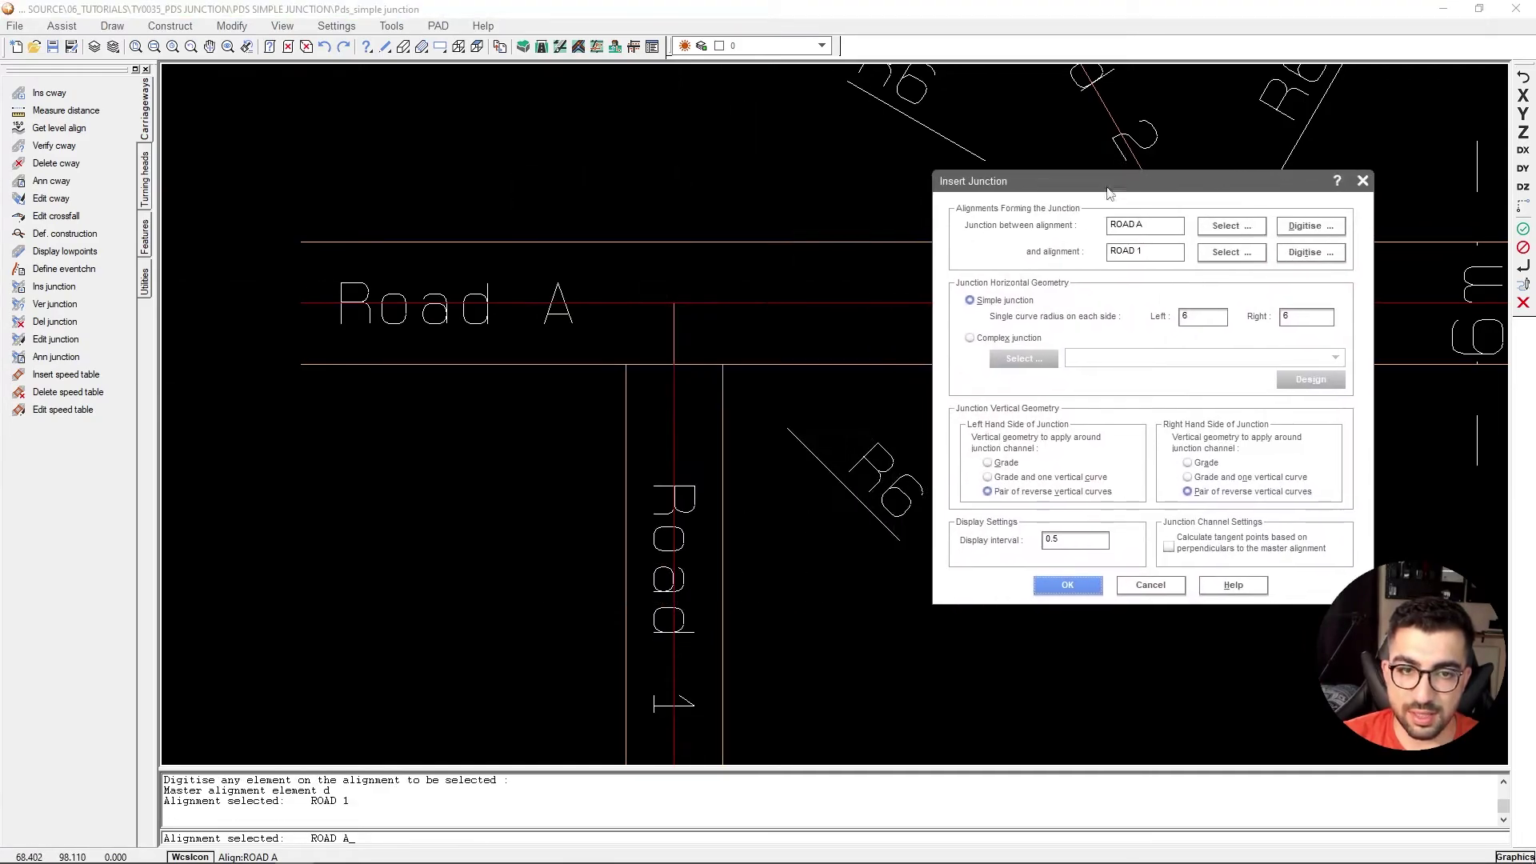
pyautogui.press('Tab')
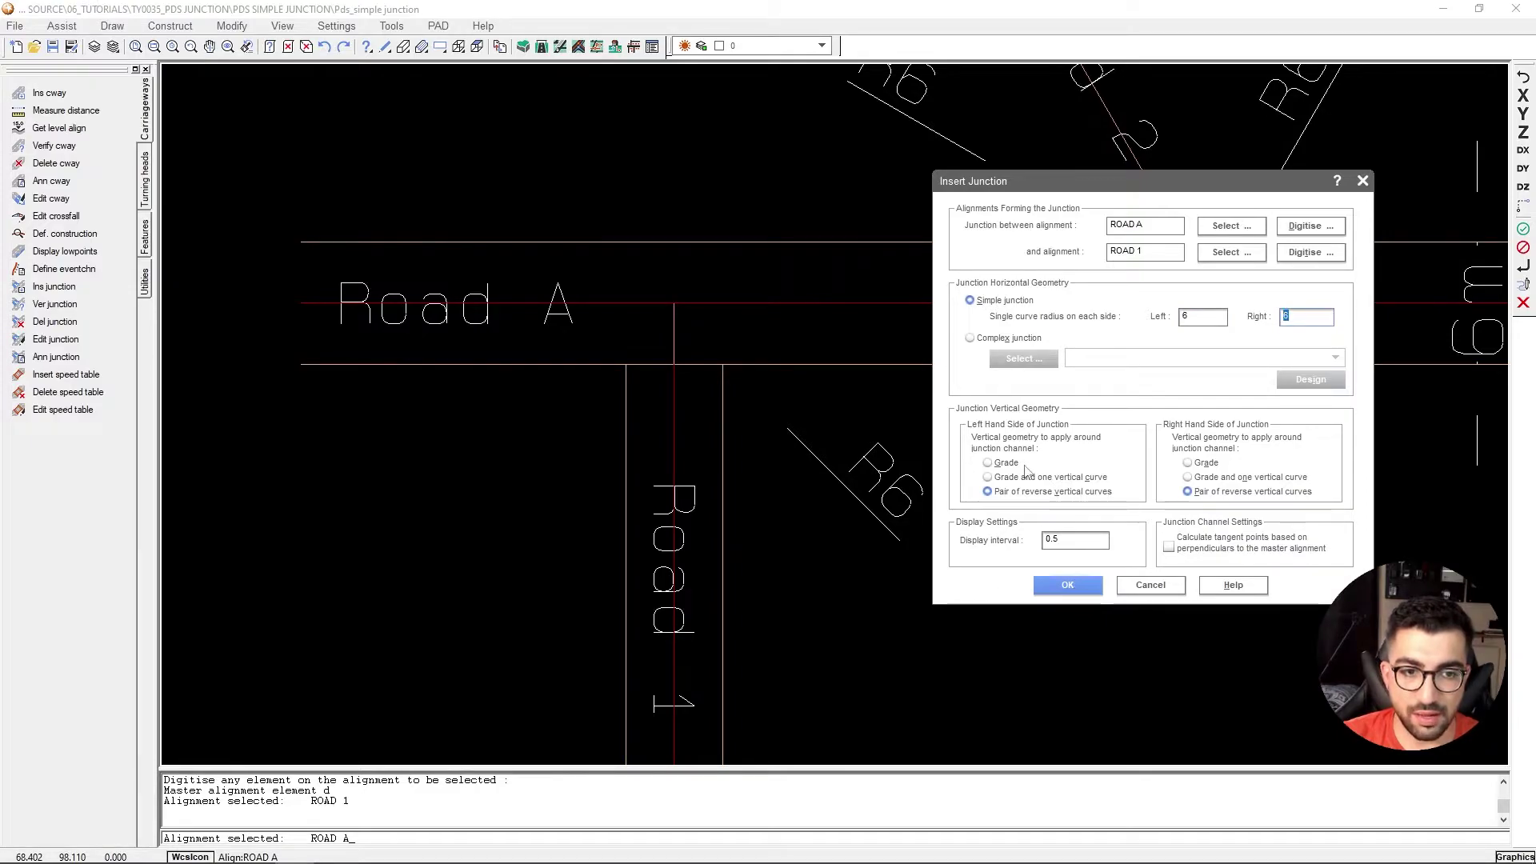
pyautogui.click(1079, 586)
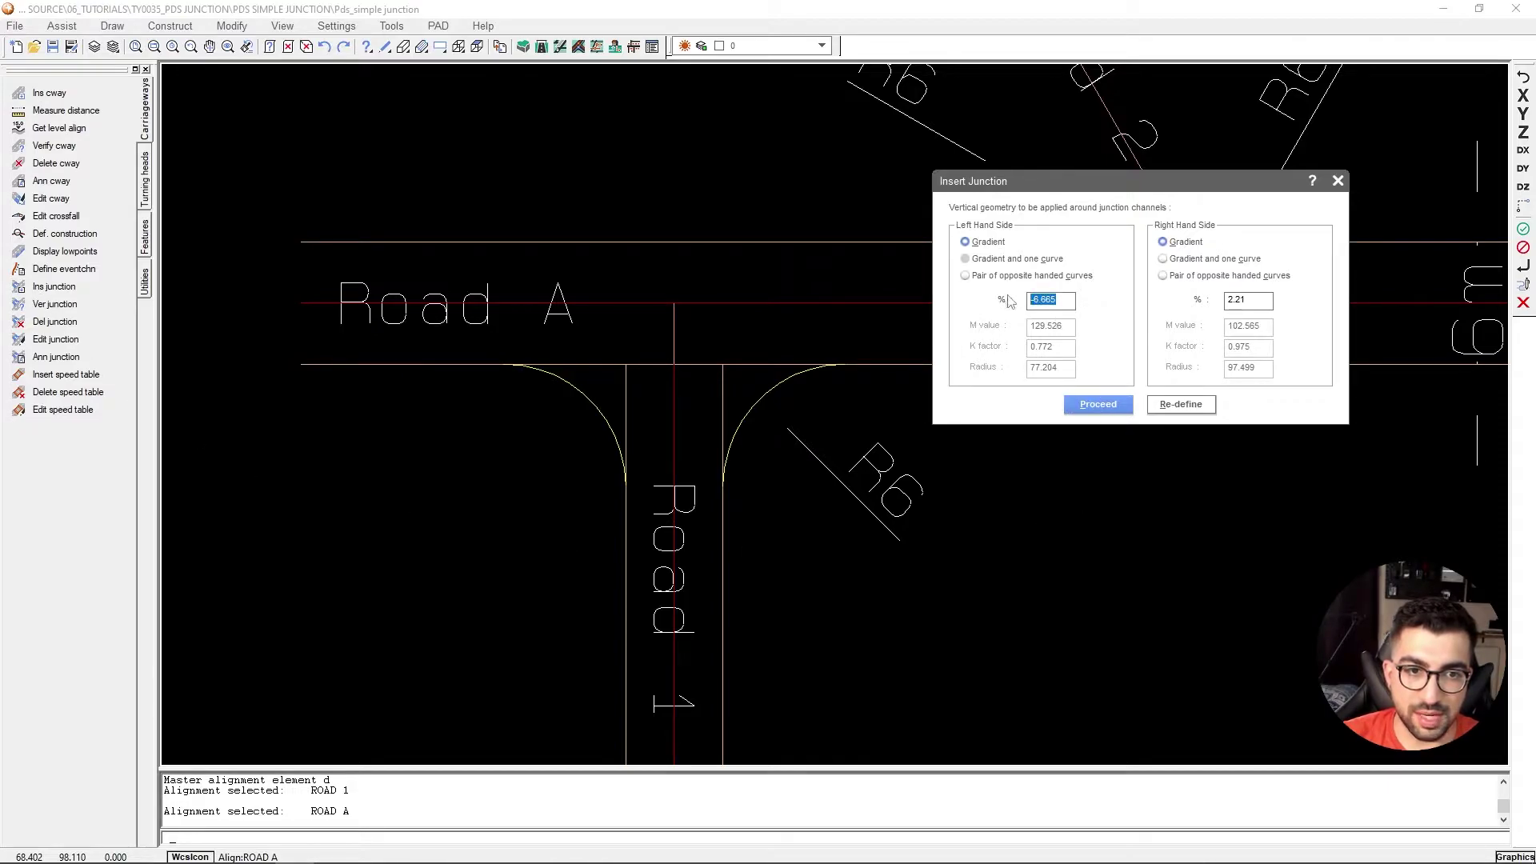
pyautogui.click(1097, 404)
# Examine the Road 1 junction channels in 3D and in plan view.
pyautogui.scroll(5, 544, 464)
pyautogui.moveTo(563, 501); pyautogui.dragTo(703, 272, button='middle')
pyautogui.press('t')
pyautogui.scroll(1, 271, 572)
pyautogui.scroll(6, 271, 572)
pyautogui.scroll(-5, 525, 360)
pyautogui.scroll(-2, 555, 420)
# Review the left- and right-hand vertical geometry notes for Roads 1, 3 and 5 and the overall layout with its profile boxes.
pyautogui.scroll(5, 706, 504)
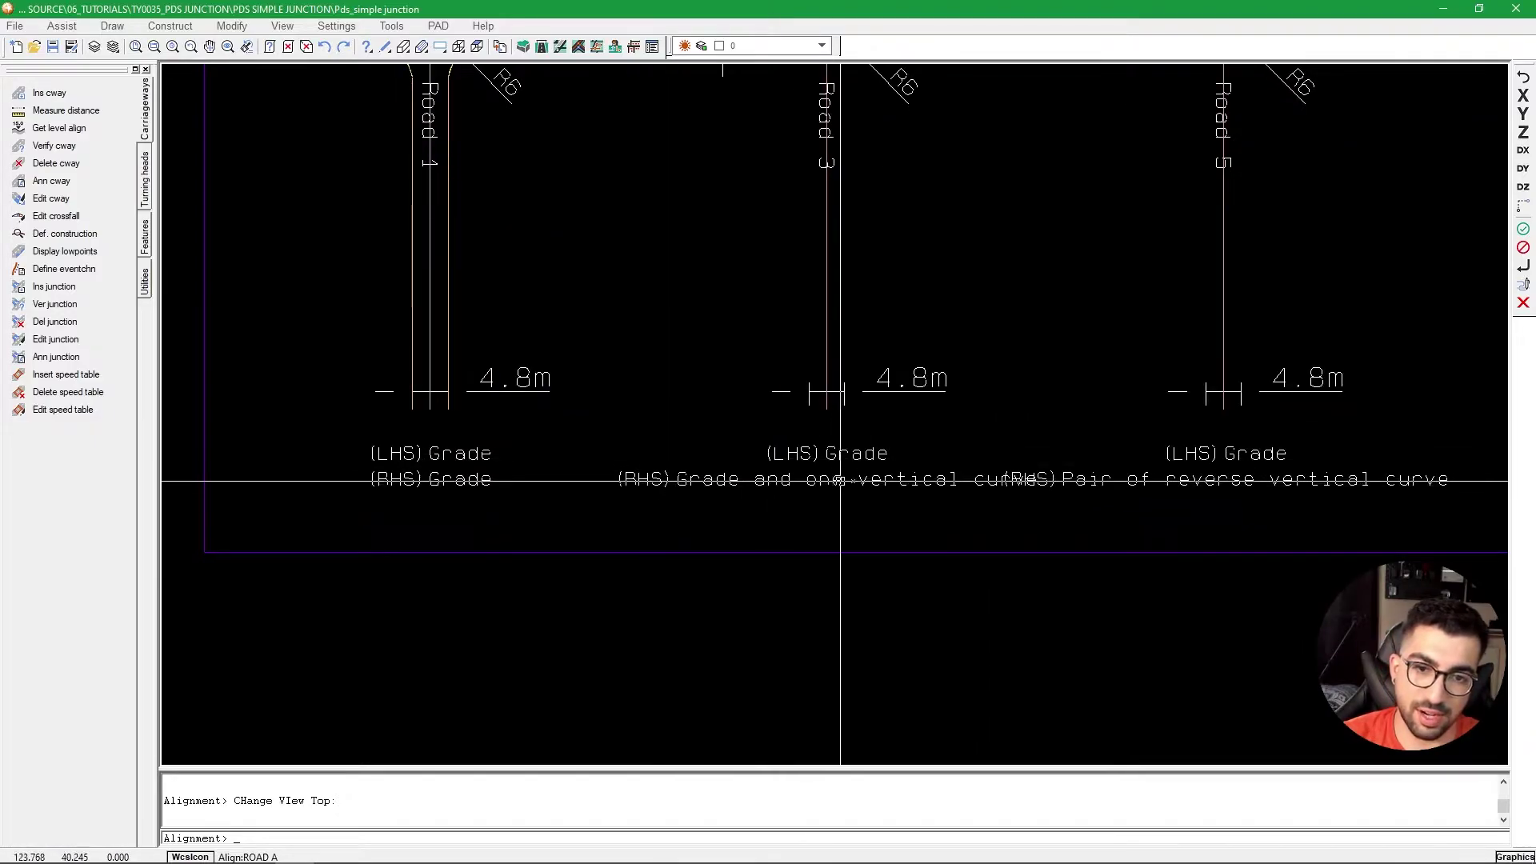
pyautogui.scroll(-2, 819, 480)
pyautogui.scroll(2, 1000, 484)
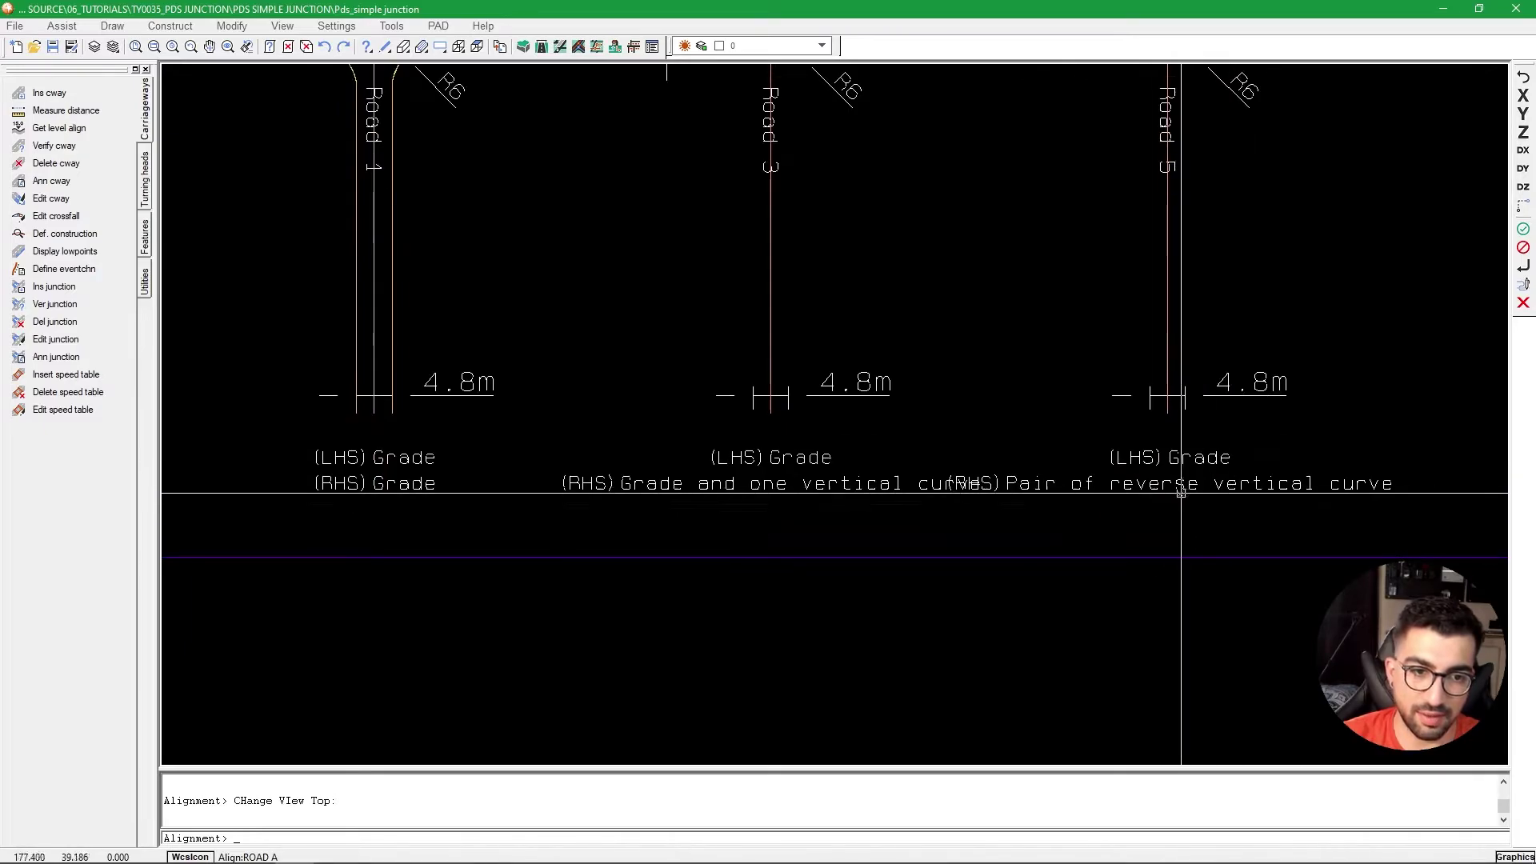
pyautogui.scroll(-2, 806, 456)
pyautogui.scroll(2, 806, 456)
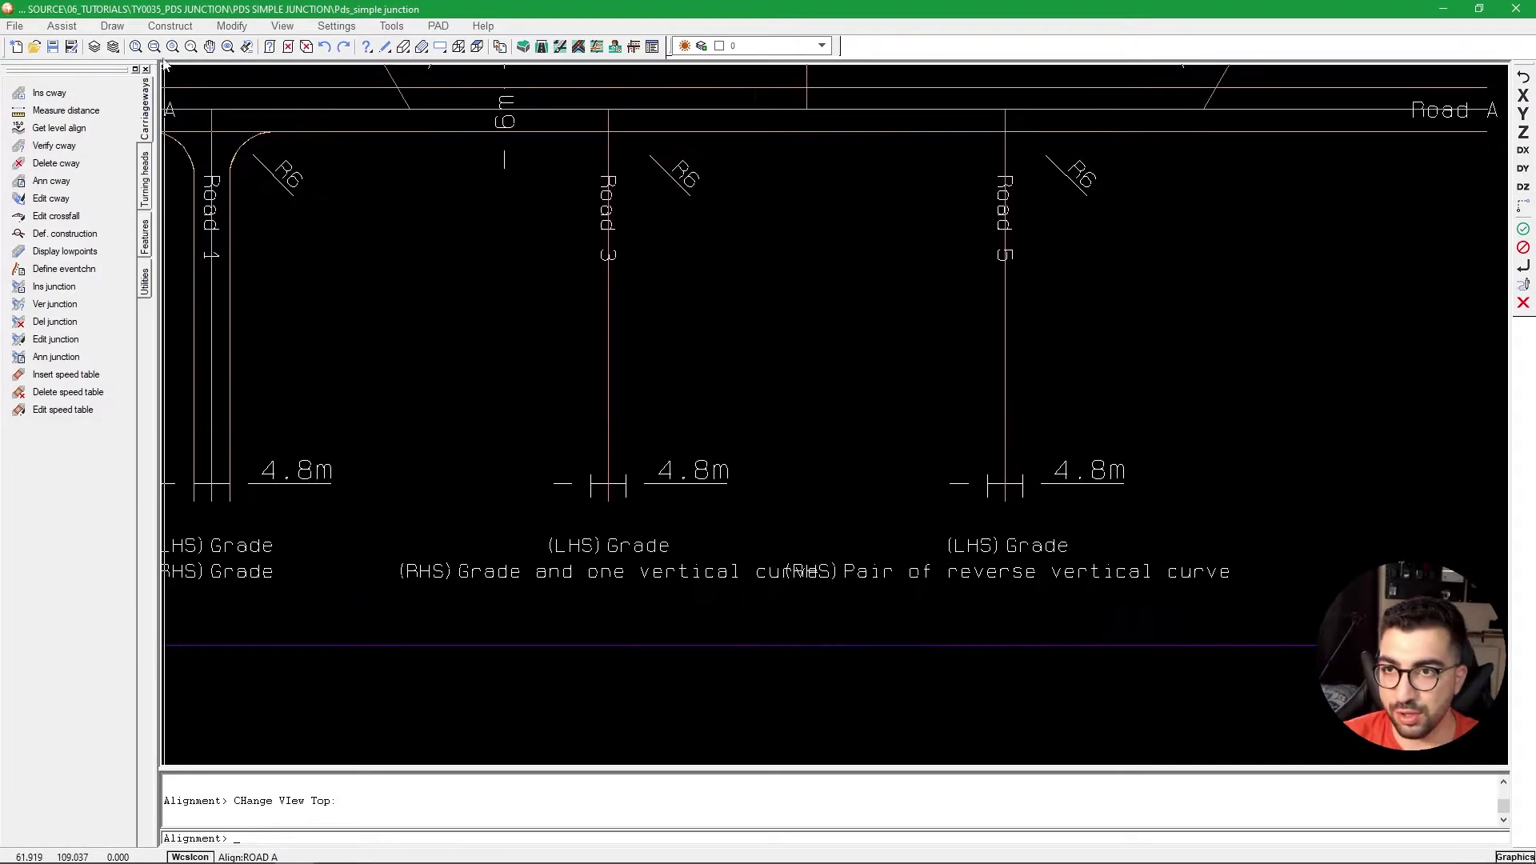
pyautogui.scroll(-2, 559, 320)
pyautogui.scroll(2, 560, 320)
pyautogui.scroll(-2, 899, 309)
pyautogui.scroll(2, 494, 141)
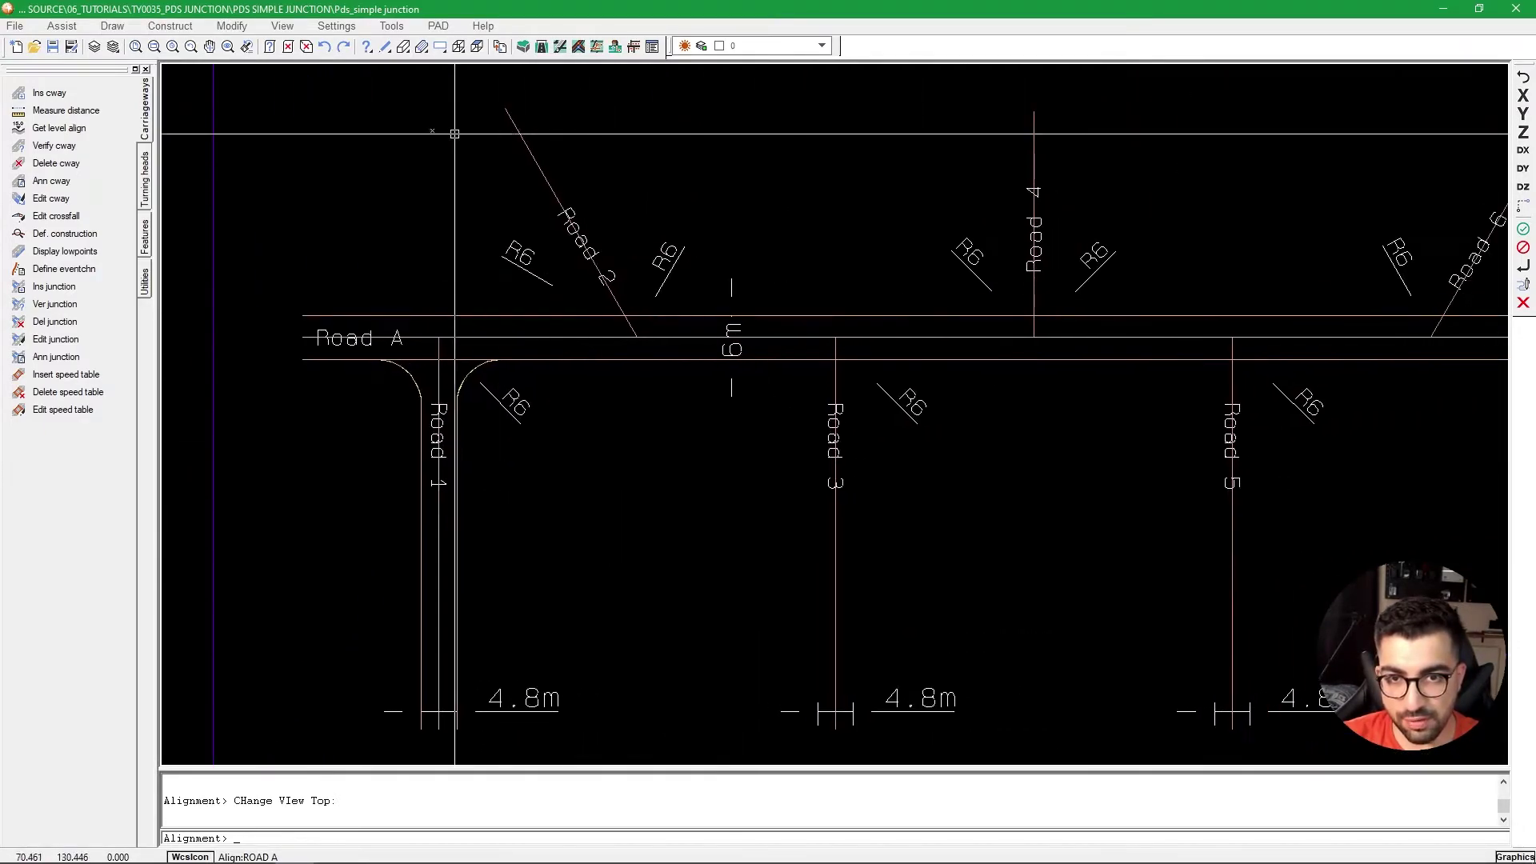
pyautogui.scroll(-4, 480, 360)
pyautogui.scroll(1, 509, 349)
pyautogui.scroll(-2, 508, 349)
pyautogui.scroll(1, 412, 418)
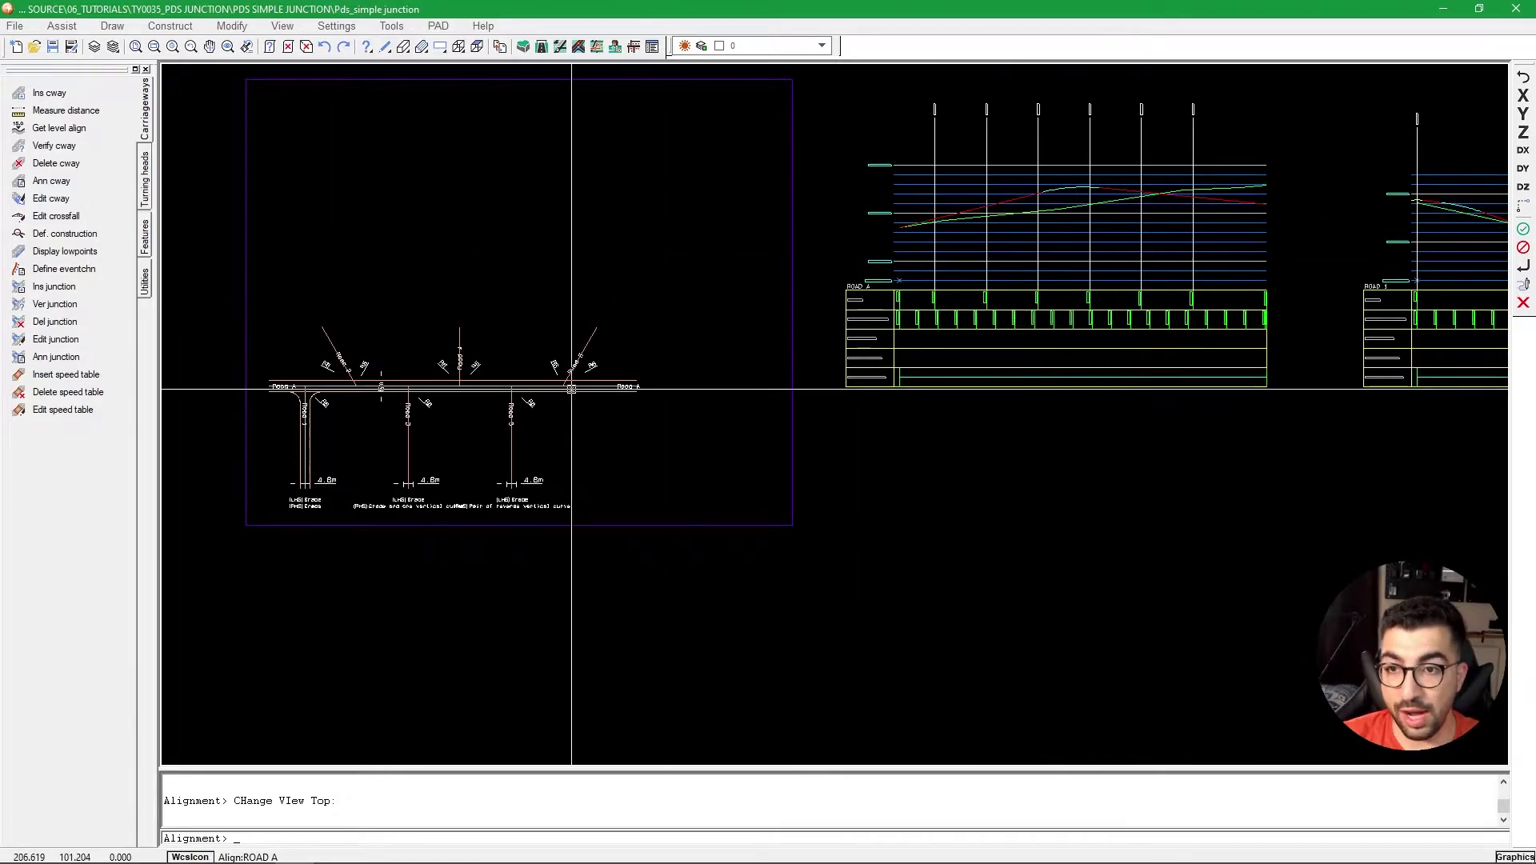
# Examine the side roads' profile boxes and their carriageways against Road A in 3D, and return to plan view.
pyautogui.scroll(3, 400, 416)
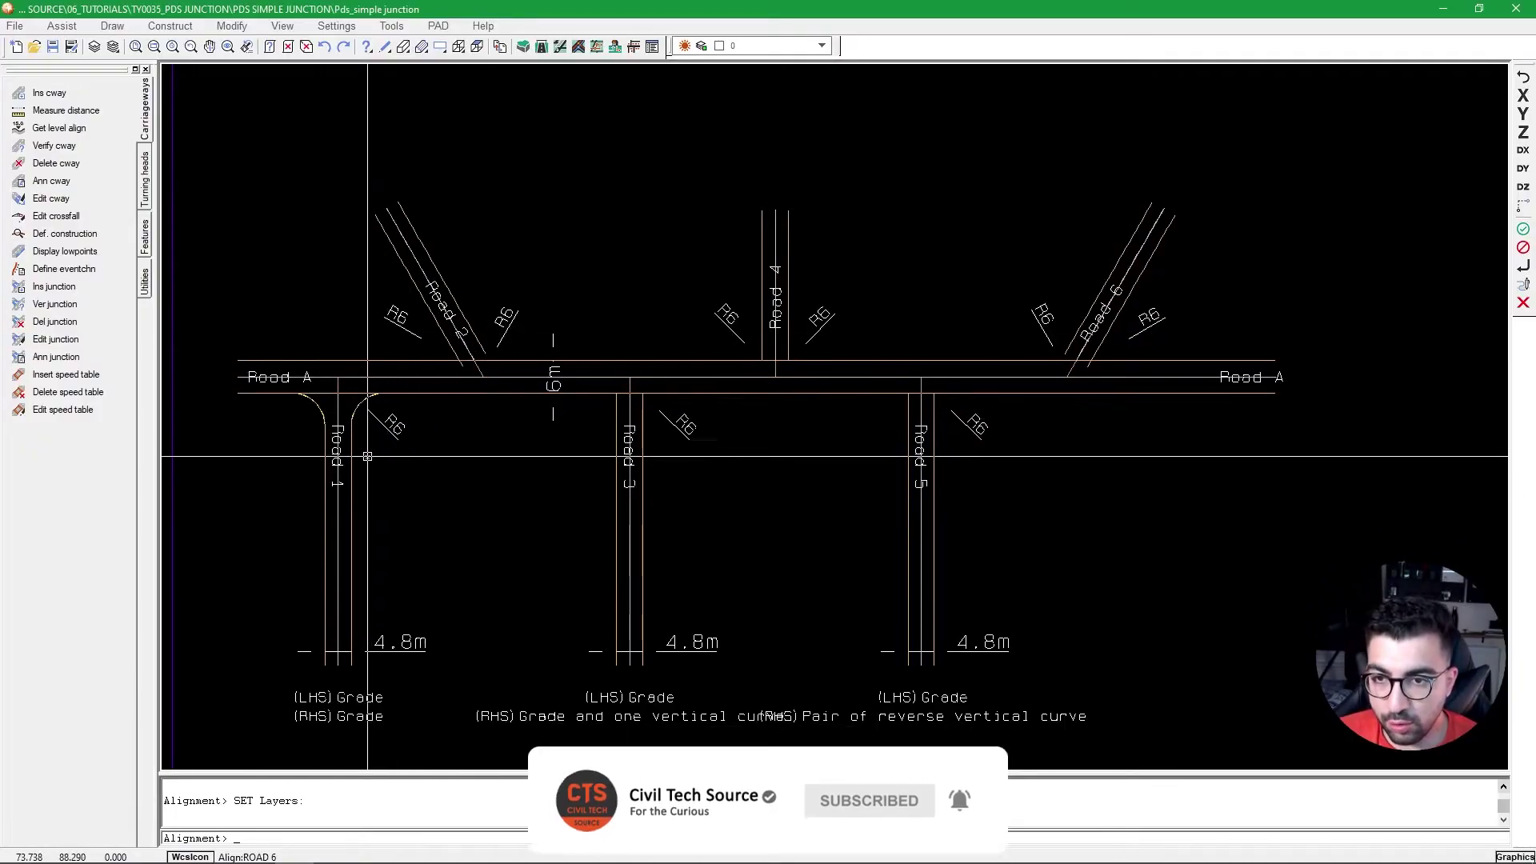
pyautogui.scroll(-5, 1190, 344)
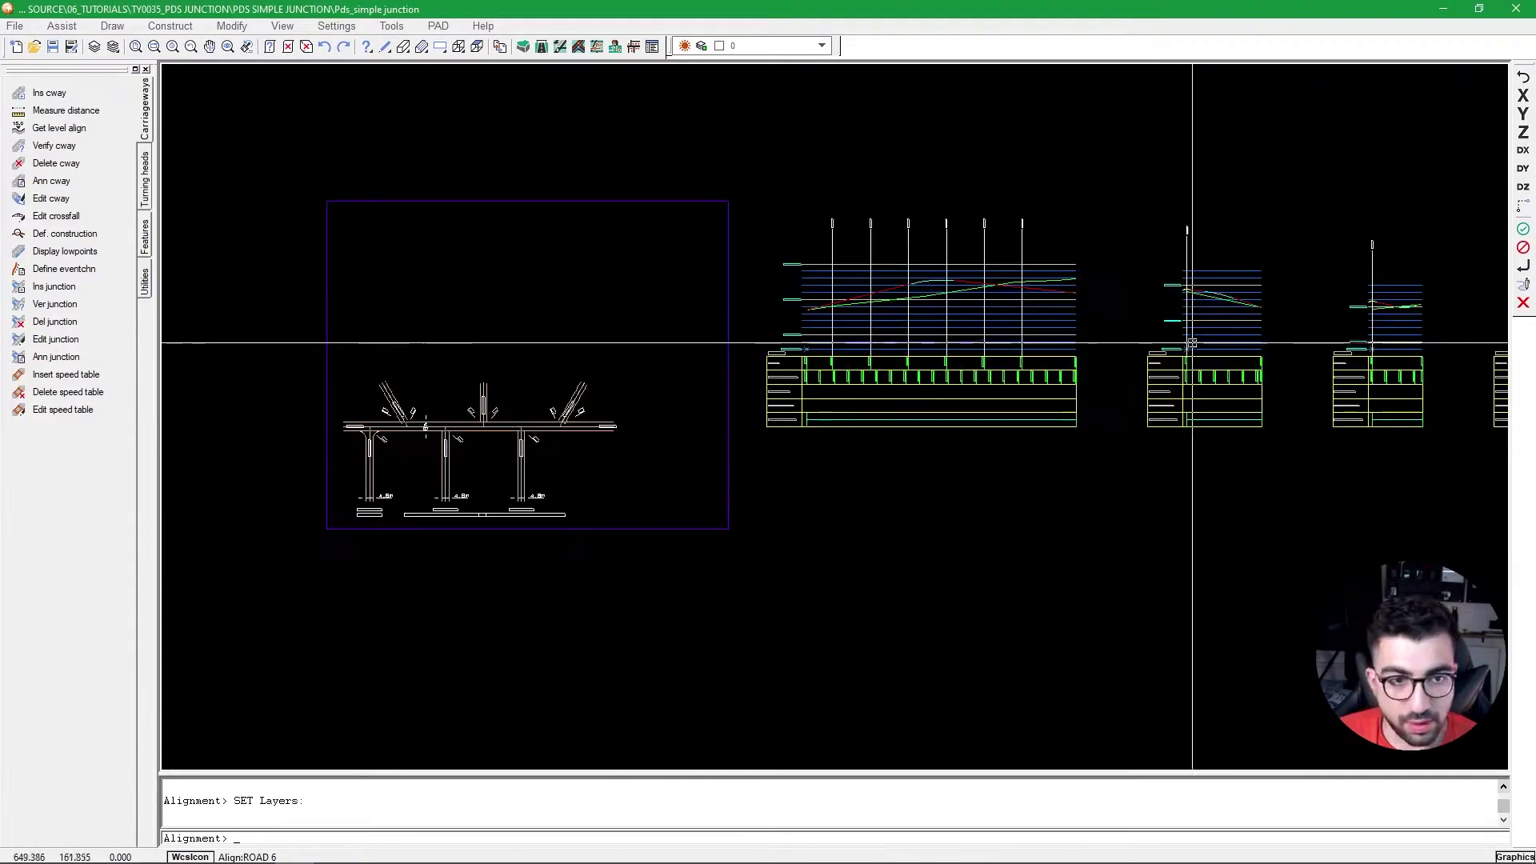
pyautogui.moveTo(1190, 343); pyautogui.dragTo(541, 435, button='middle')
pyautogui.moveTo(970, 435); pyautogui.dragTo(813, 417, button='middle')
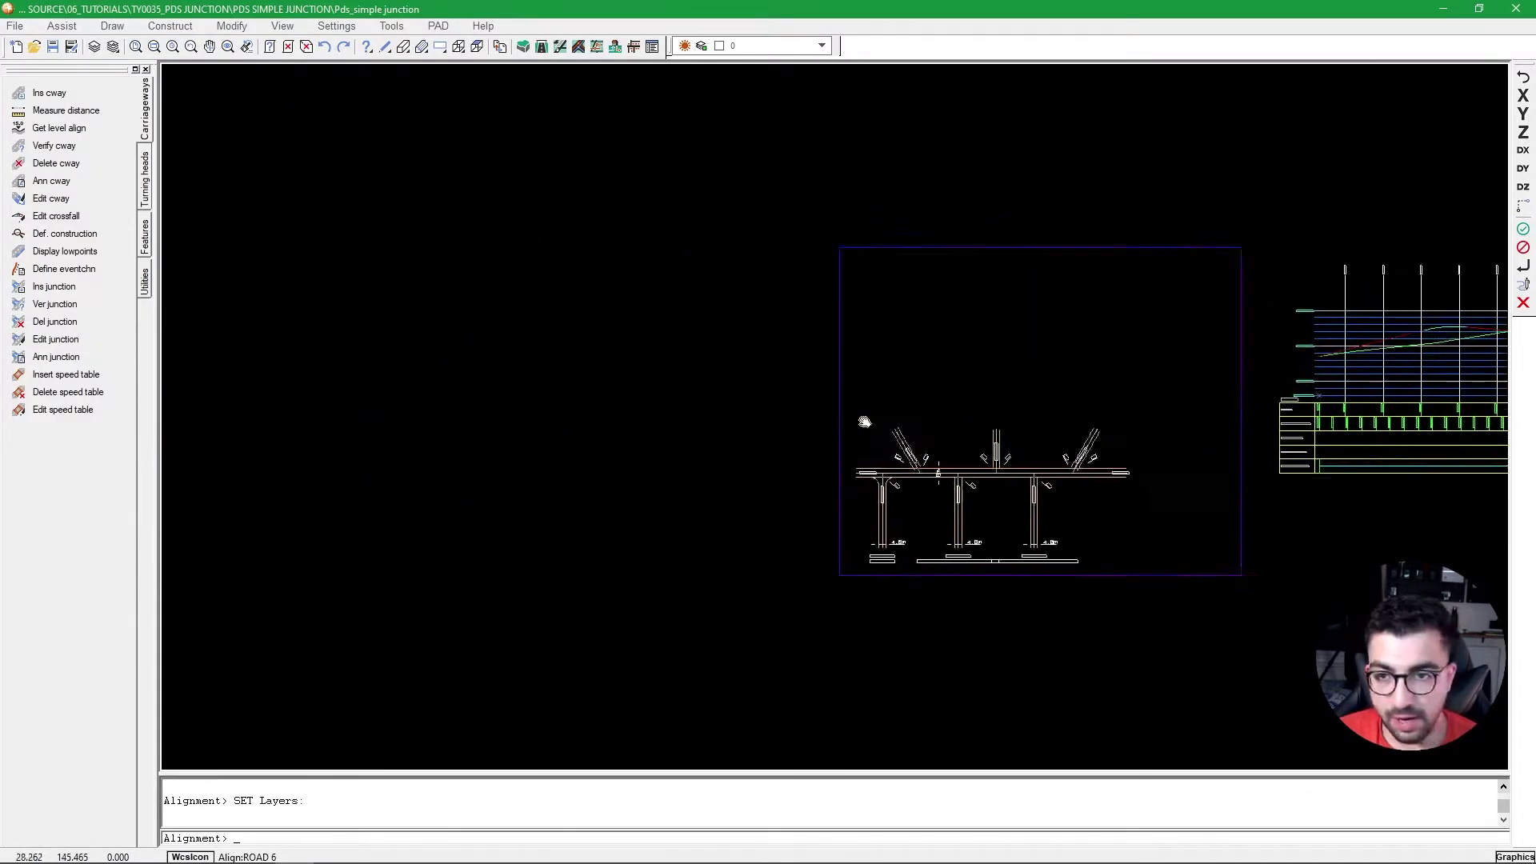
pyautogui.scroll(5, 629, 501)
pyautogui.moveTo(630, 502); pyautogui.dragTo(860, 323, button='middle')
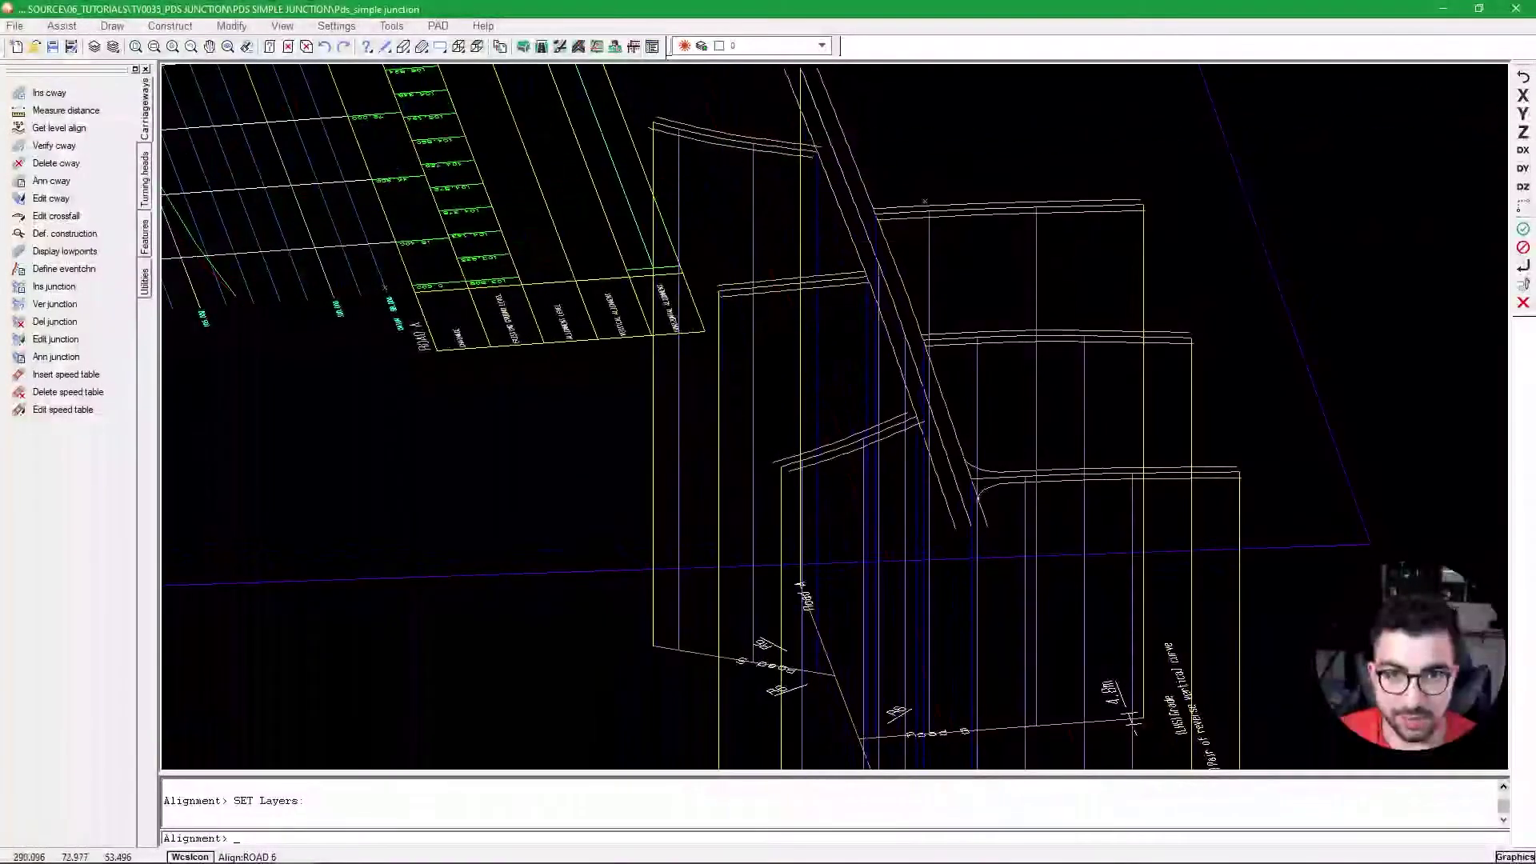
pyautogui.moveTo(984, 284); pyautogui.dragTo(901, 274, button='middle')
pyautogui.scroll(3, 816, 341)
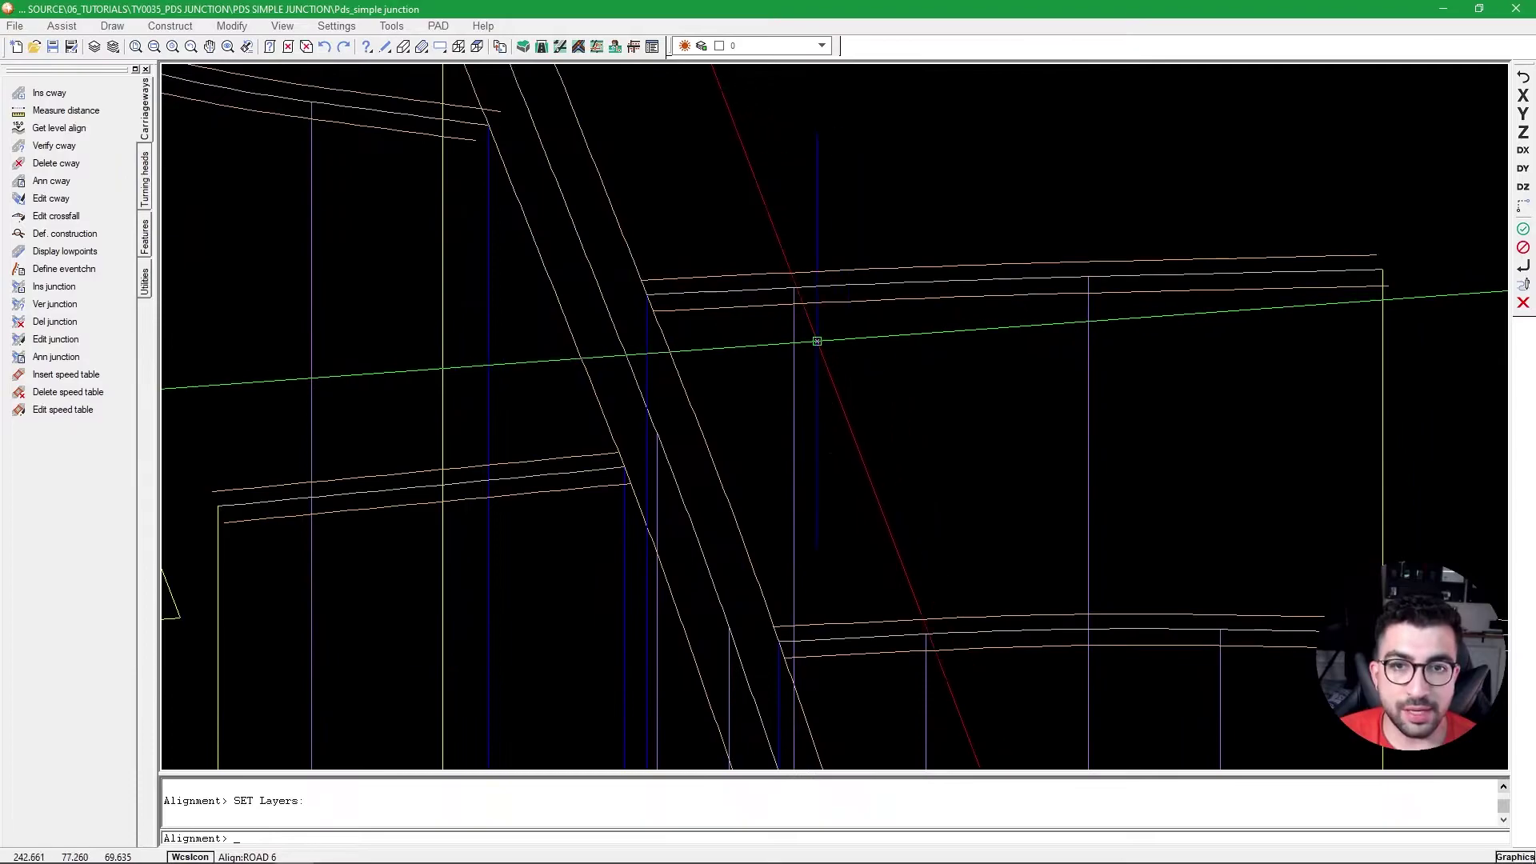
pyautogui.click(477, 46)
pyautogui.scroll(6, 583, 113)
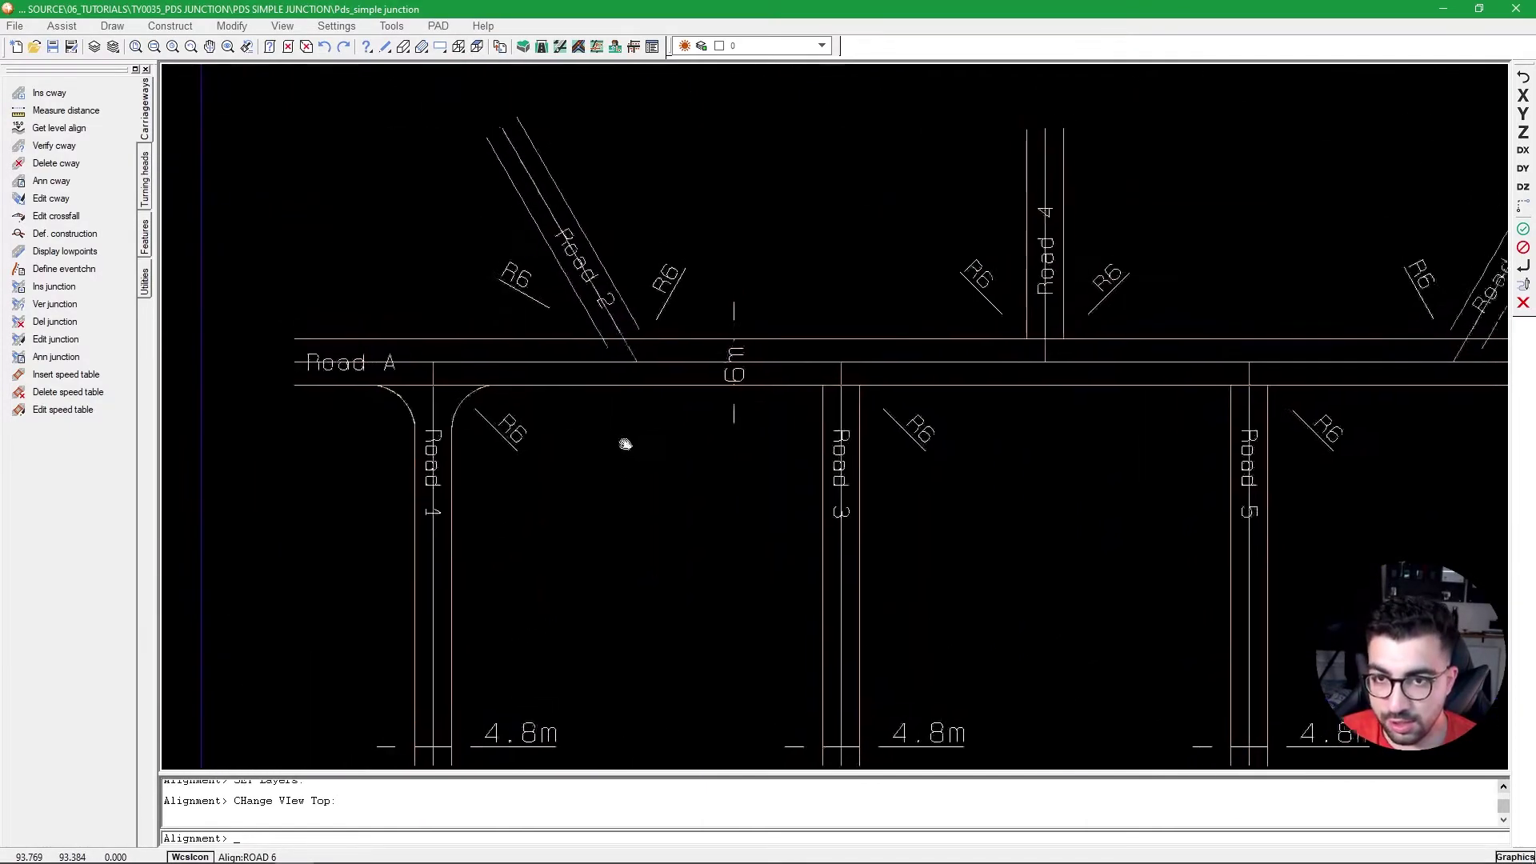
# Insert a simple junction between Road A and Road 2 with radii of 6 and a pair of reverse vertical curves on both sides.
pyautogui.moveTo(628, 443); pyautogui.dragTo(576, 421, button='middle')
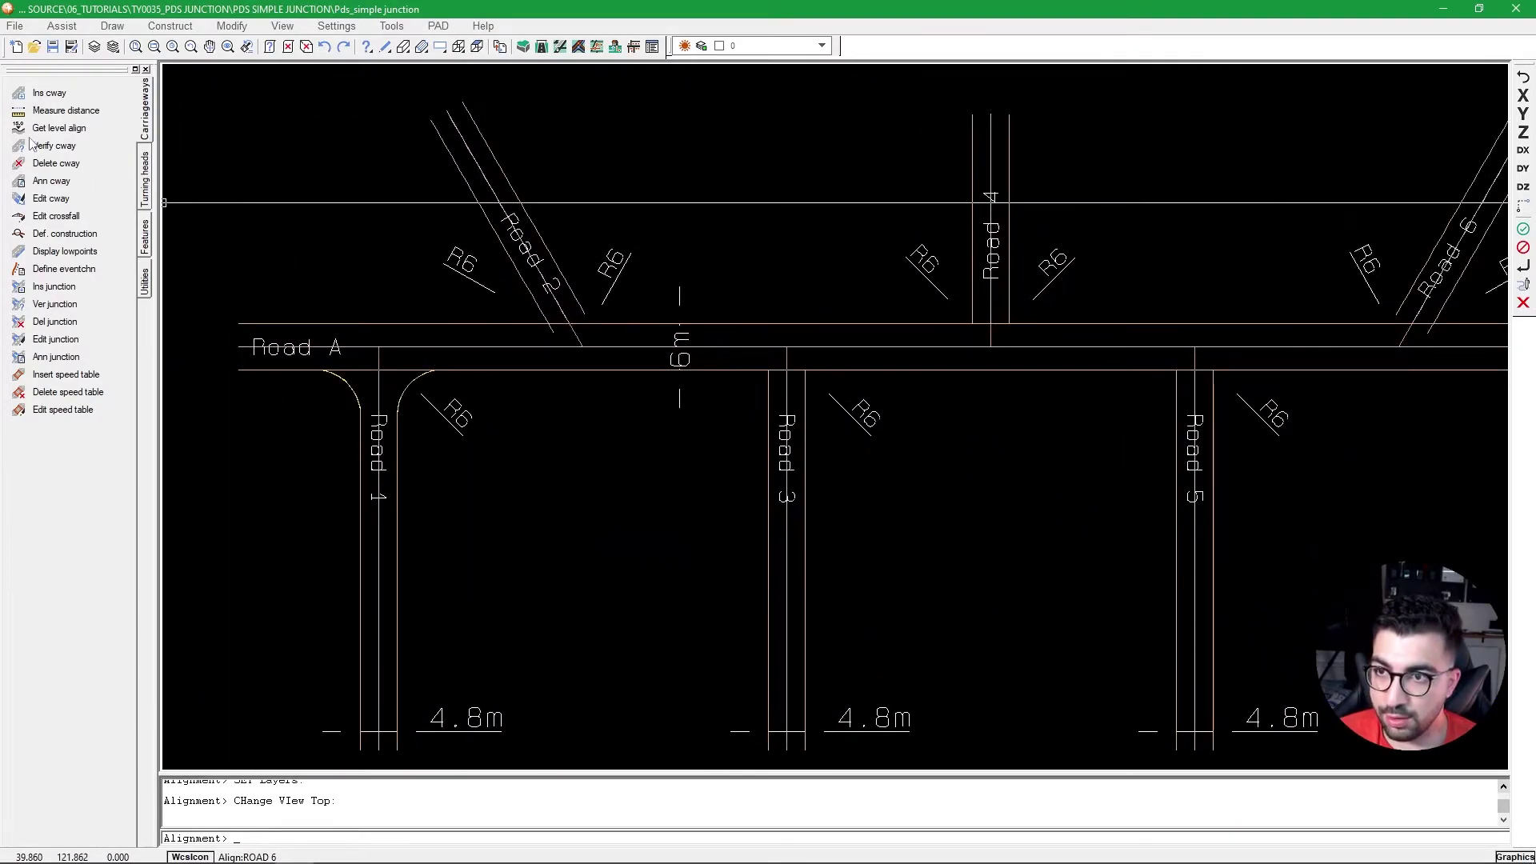
pyautogui.rightClick(120, 505)
pyautogui.click(153, 542)
pyautogui.click(24, 287)
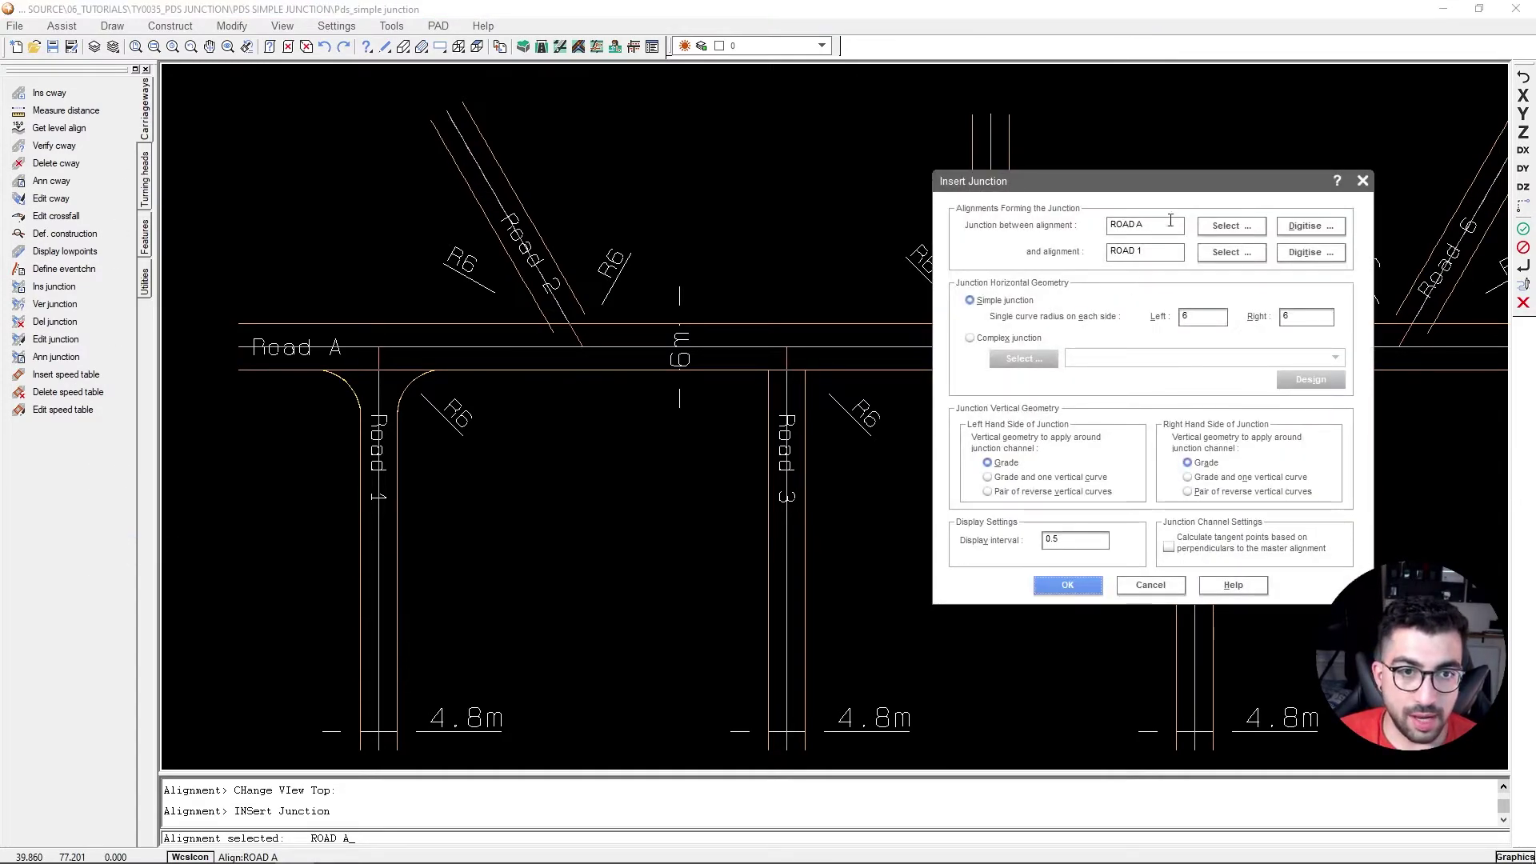
pyautogui.moveTo(1136, 232); pyautogui.dragTo(977, 231)
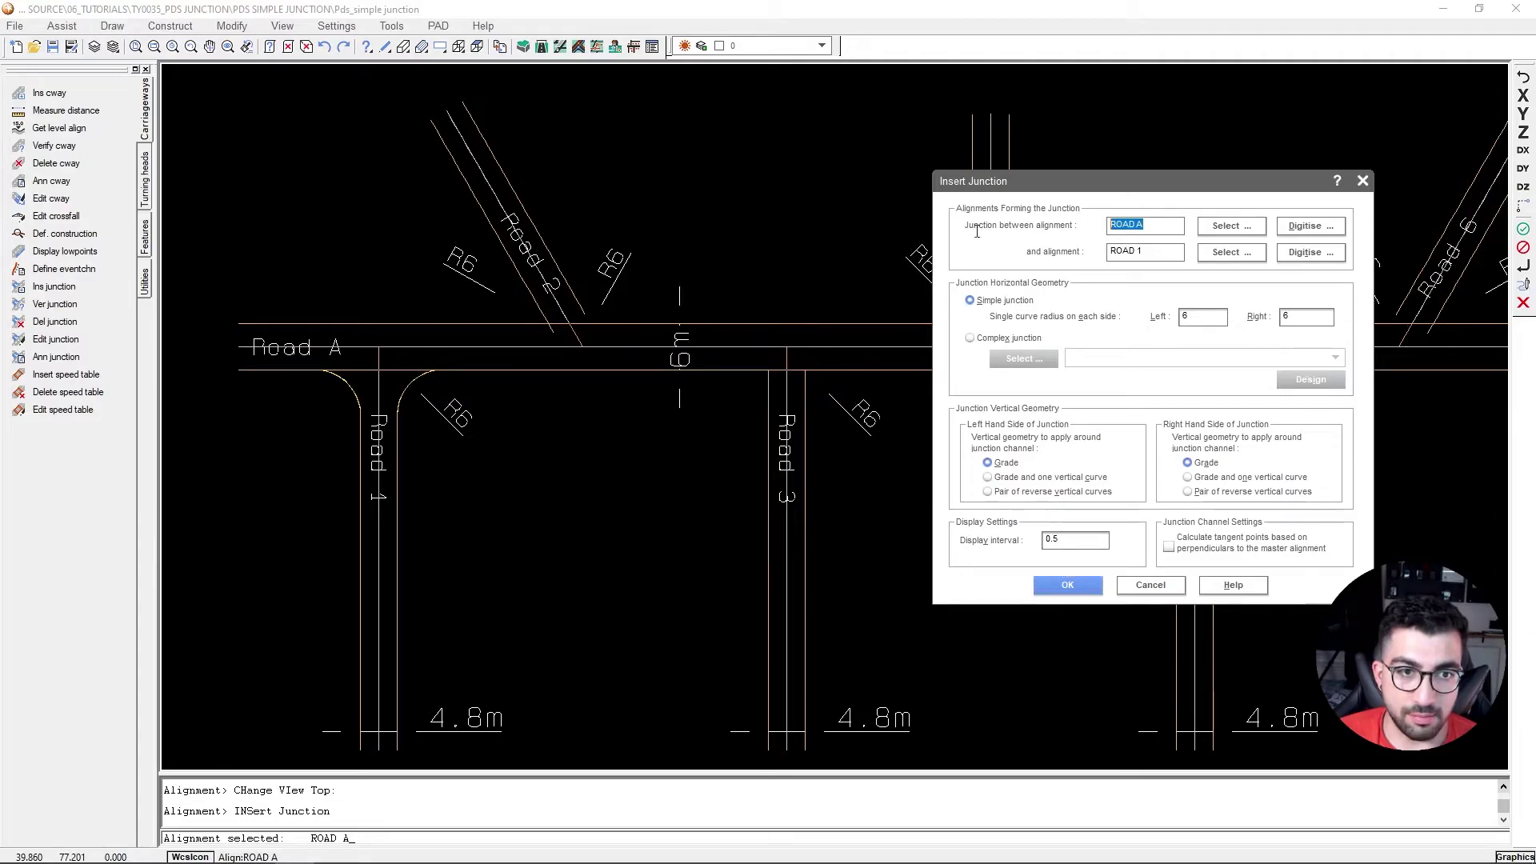
pyautogui.click(1305, 252)
pyautogui.click(496, 200)
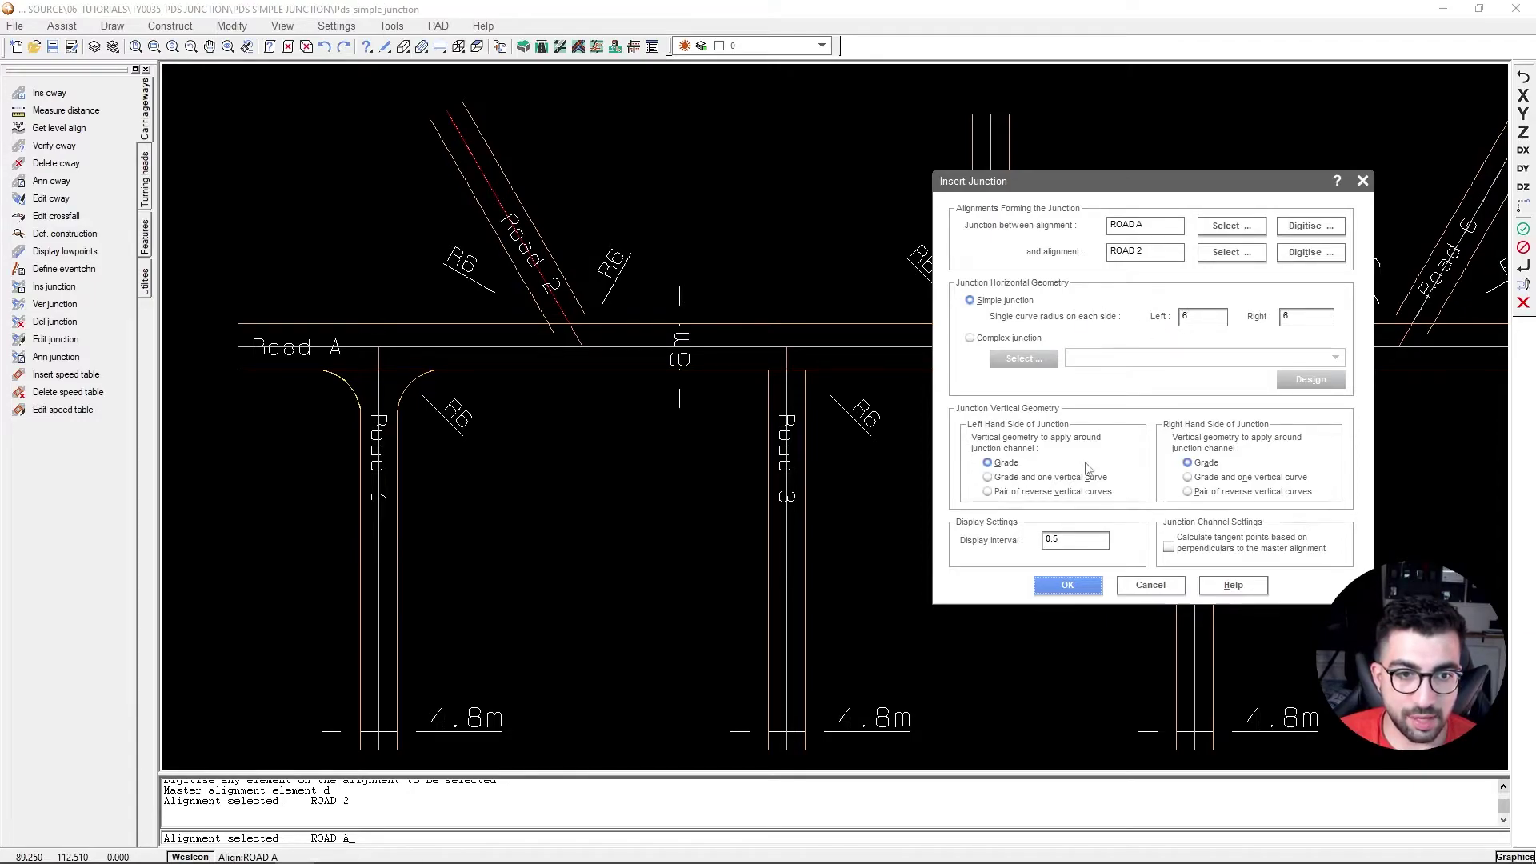
pyautogui.click(1024, 491)
pyautogui.click(1224, 491)
pyautogui.click(1067, 584)
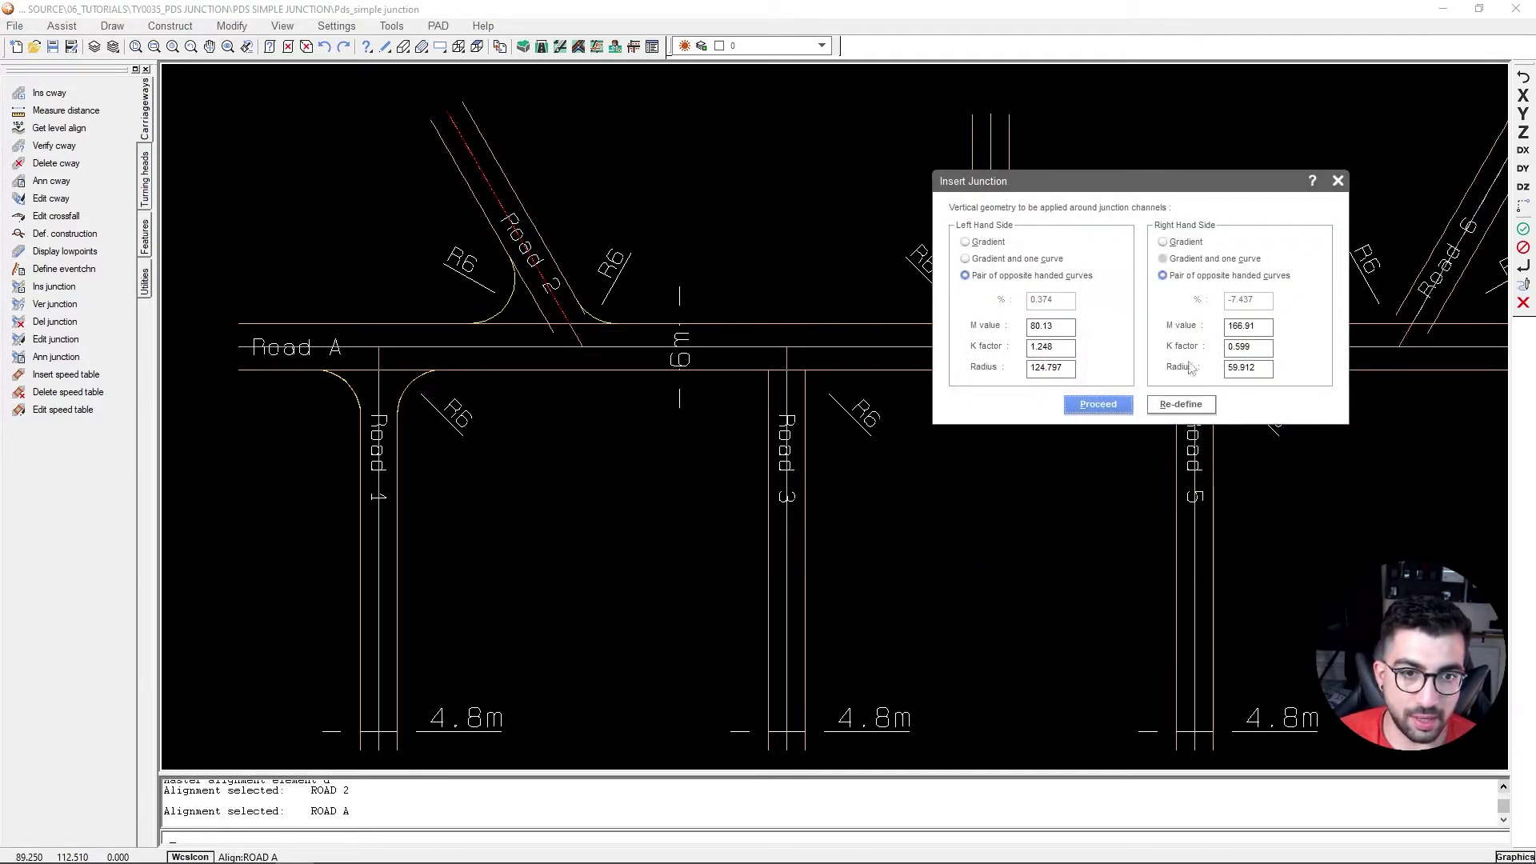
pyautogui.click(1097, 404)
# Edit the Road 2 junction and set its left curve radius to 9.
pyautogui.moveTo(640, 480)
pyautogui.mouseDown(button='middle')
pyautogui.moveTo(569, 449)
pyautogui.moveTo(435, 295)
pyautogui.moveTo(520, 353)
pyautogui.mouseUp(button='middle')
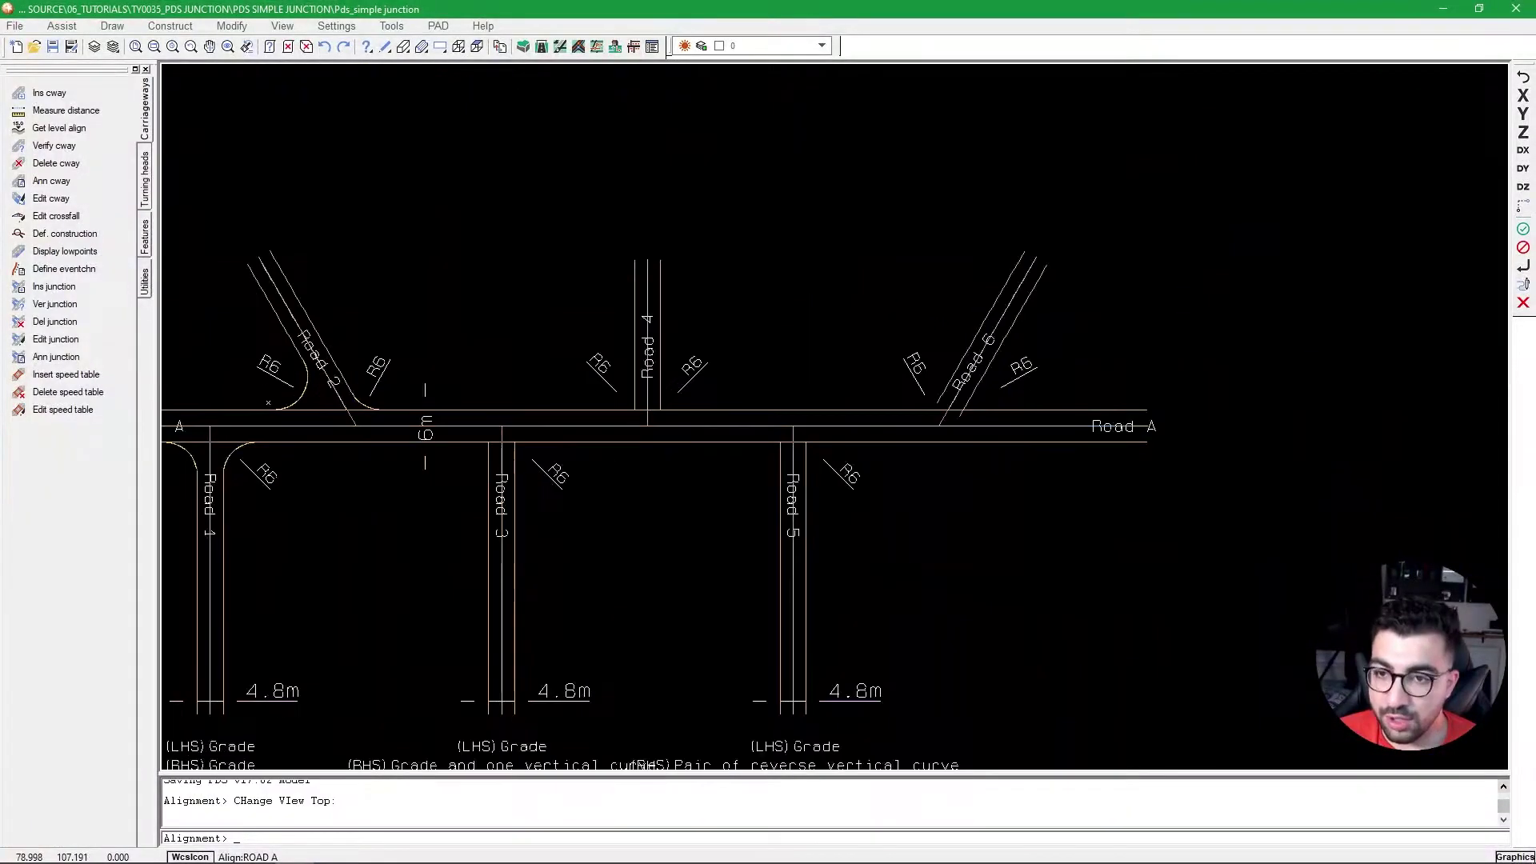
pyautogui.scroll(3, 470, 424)
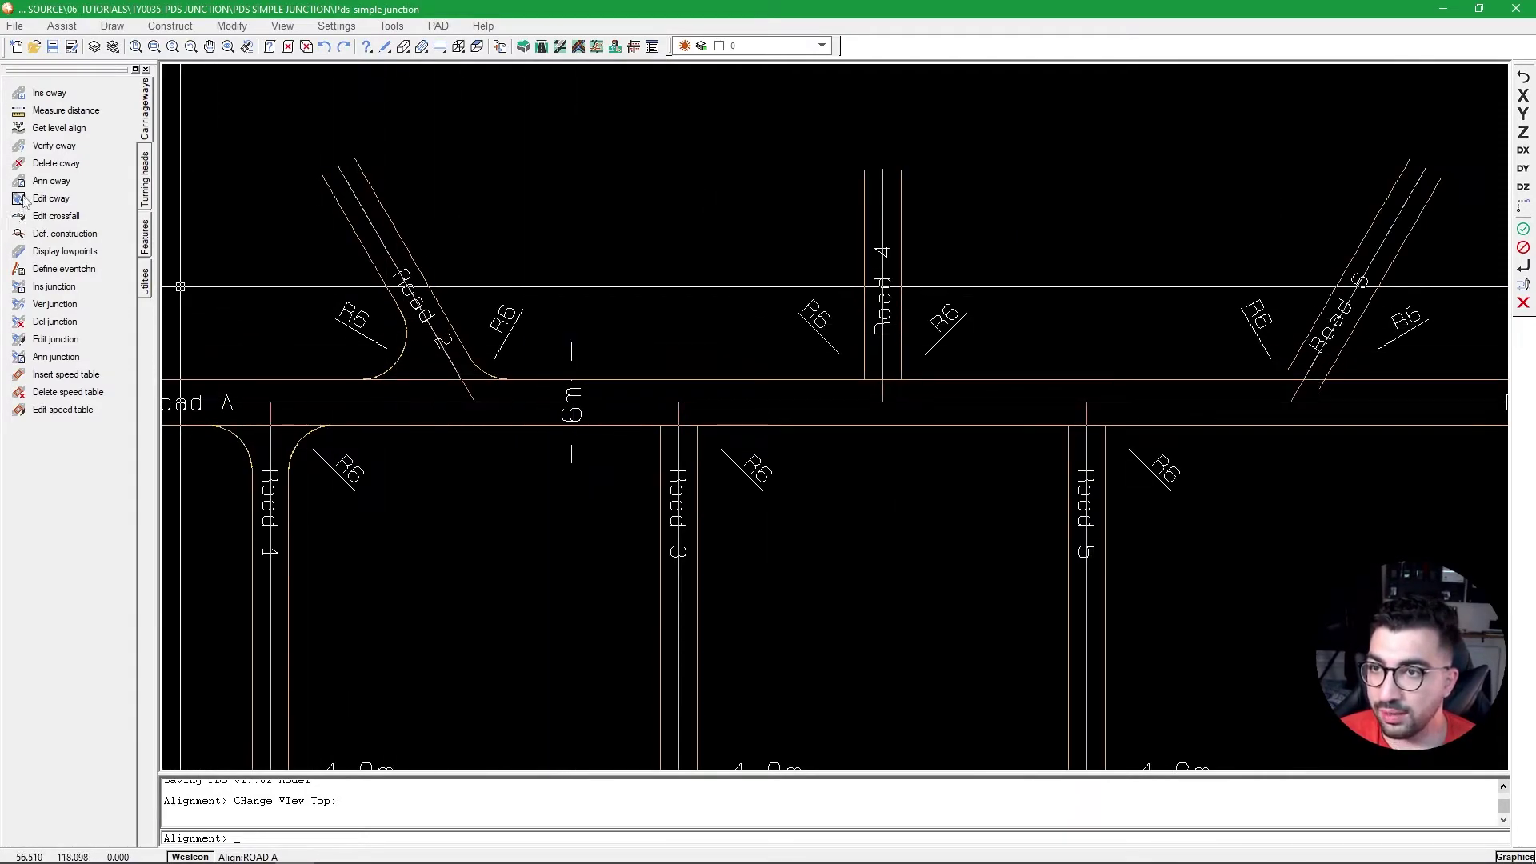
pyautogui.click(32, 340)
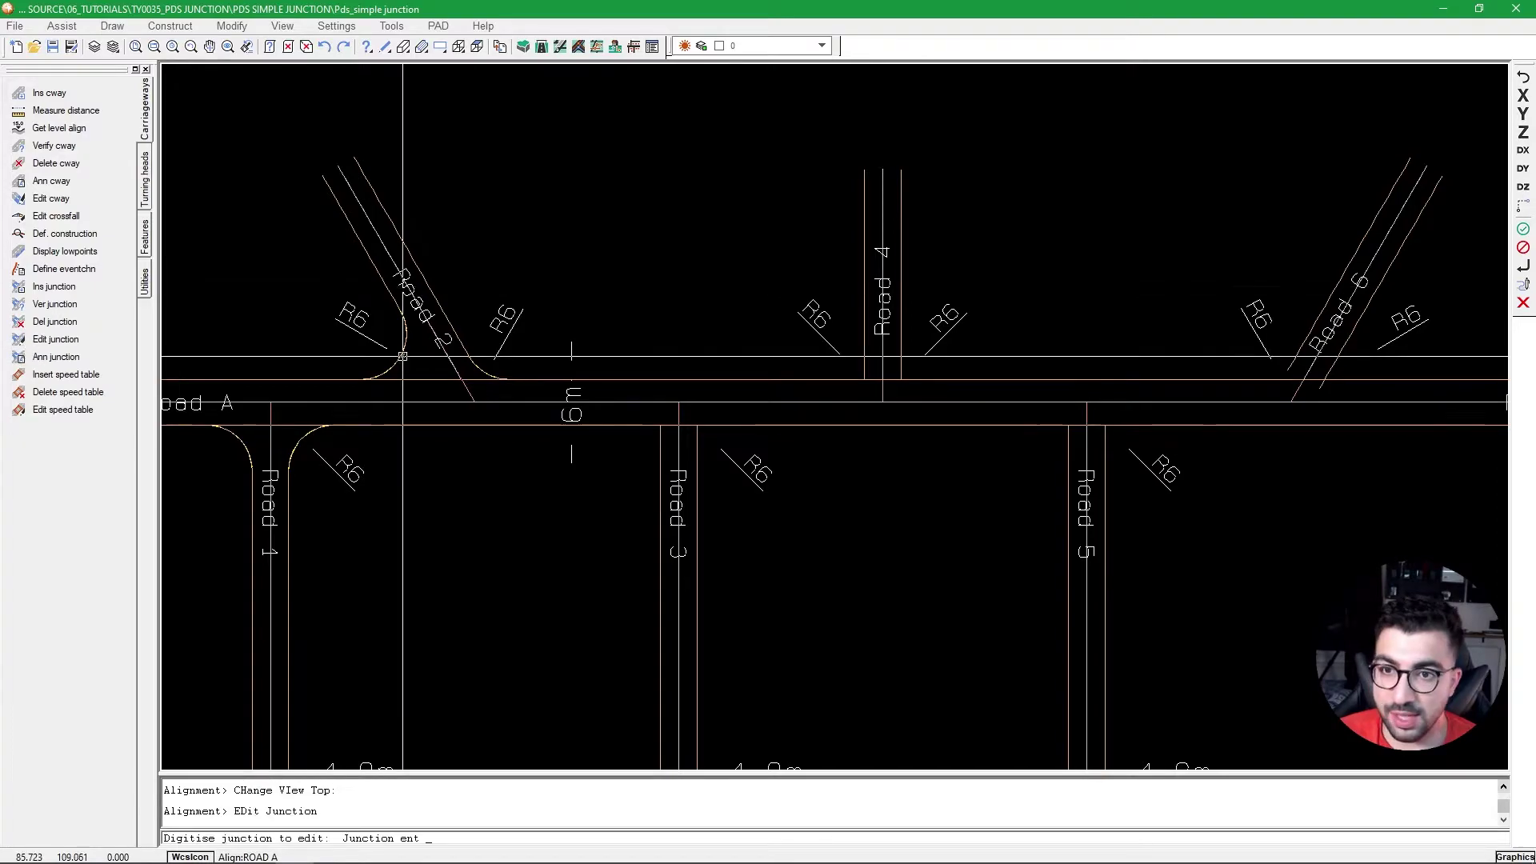
pyautogui.click(402, 356)
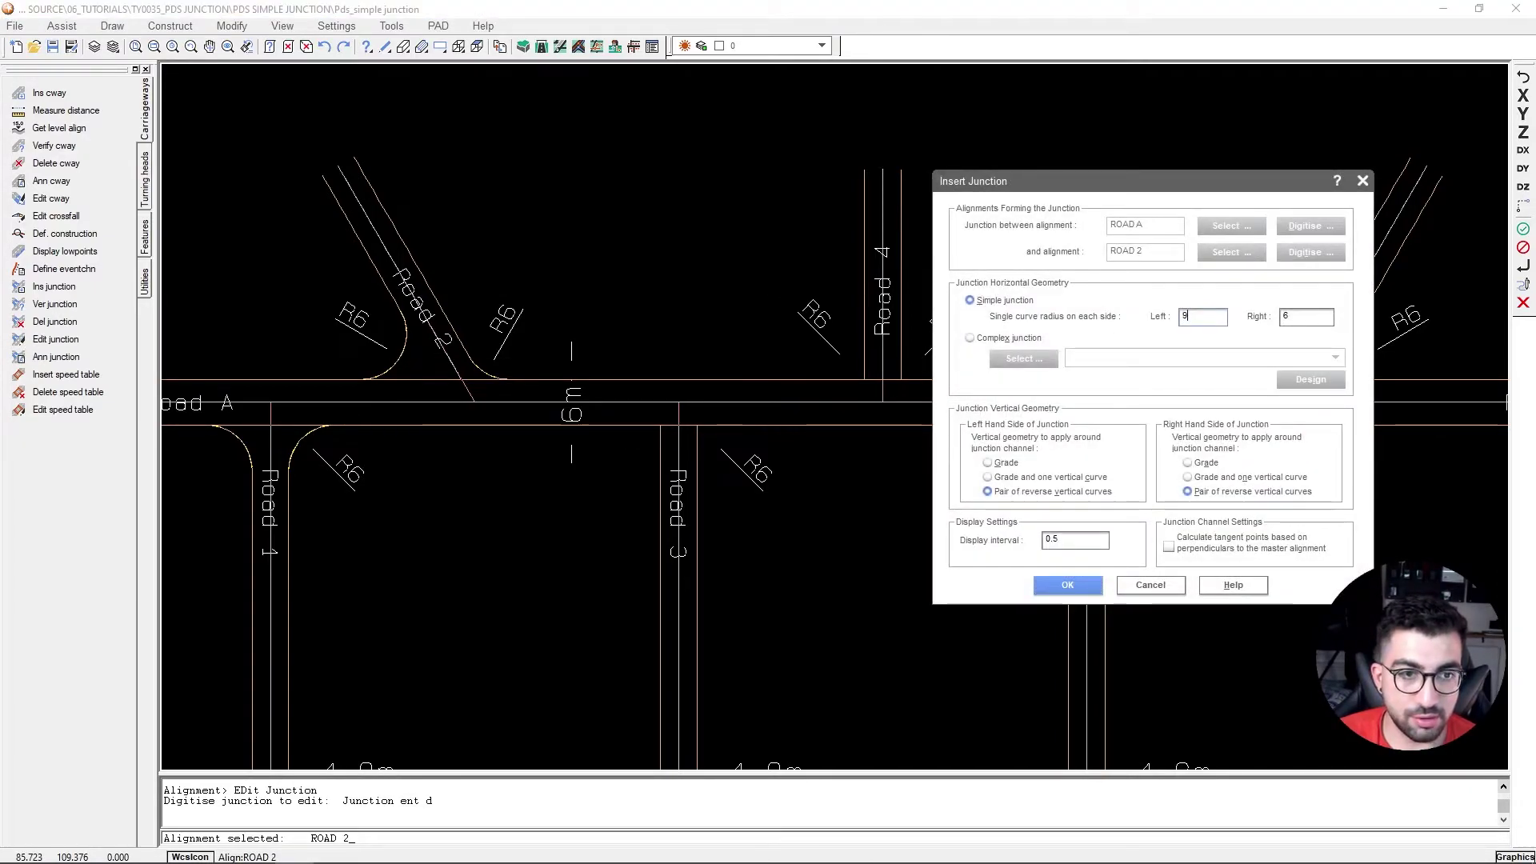
pyautogui.click(1069, 586)
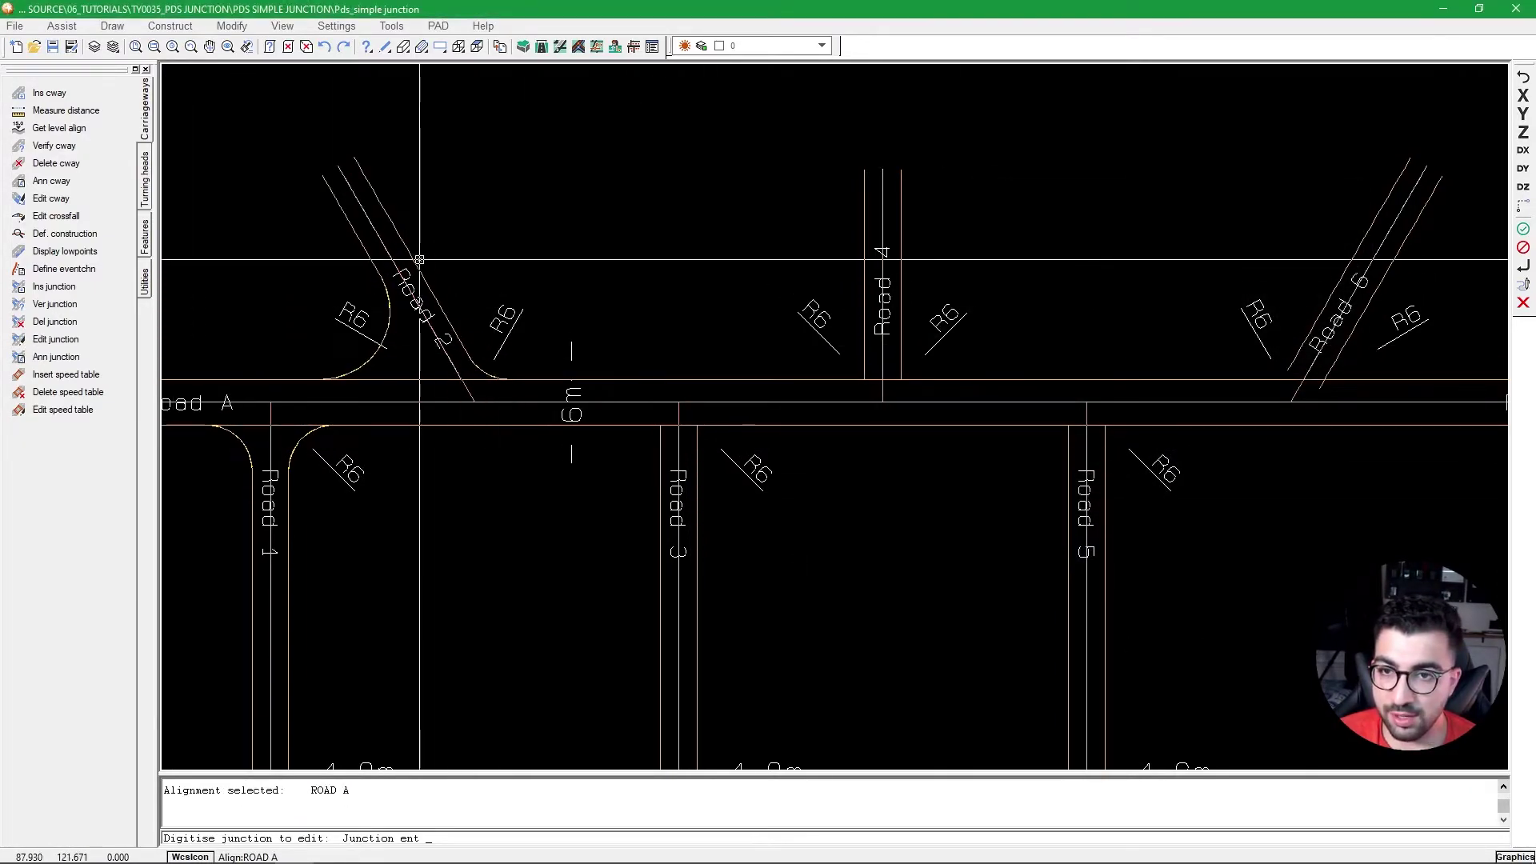
# Insert the Road A and Road 3 junction with radii of 6, requesting Grade and one vertical curve, and accept opposite handed curves on the left-hand side.
pyautogui.moveTo(382, 367); pyautogui.dragTo(240, 263, button='middle')
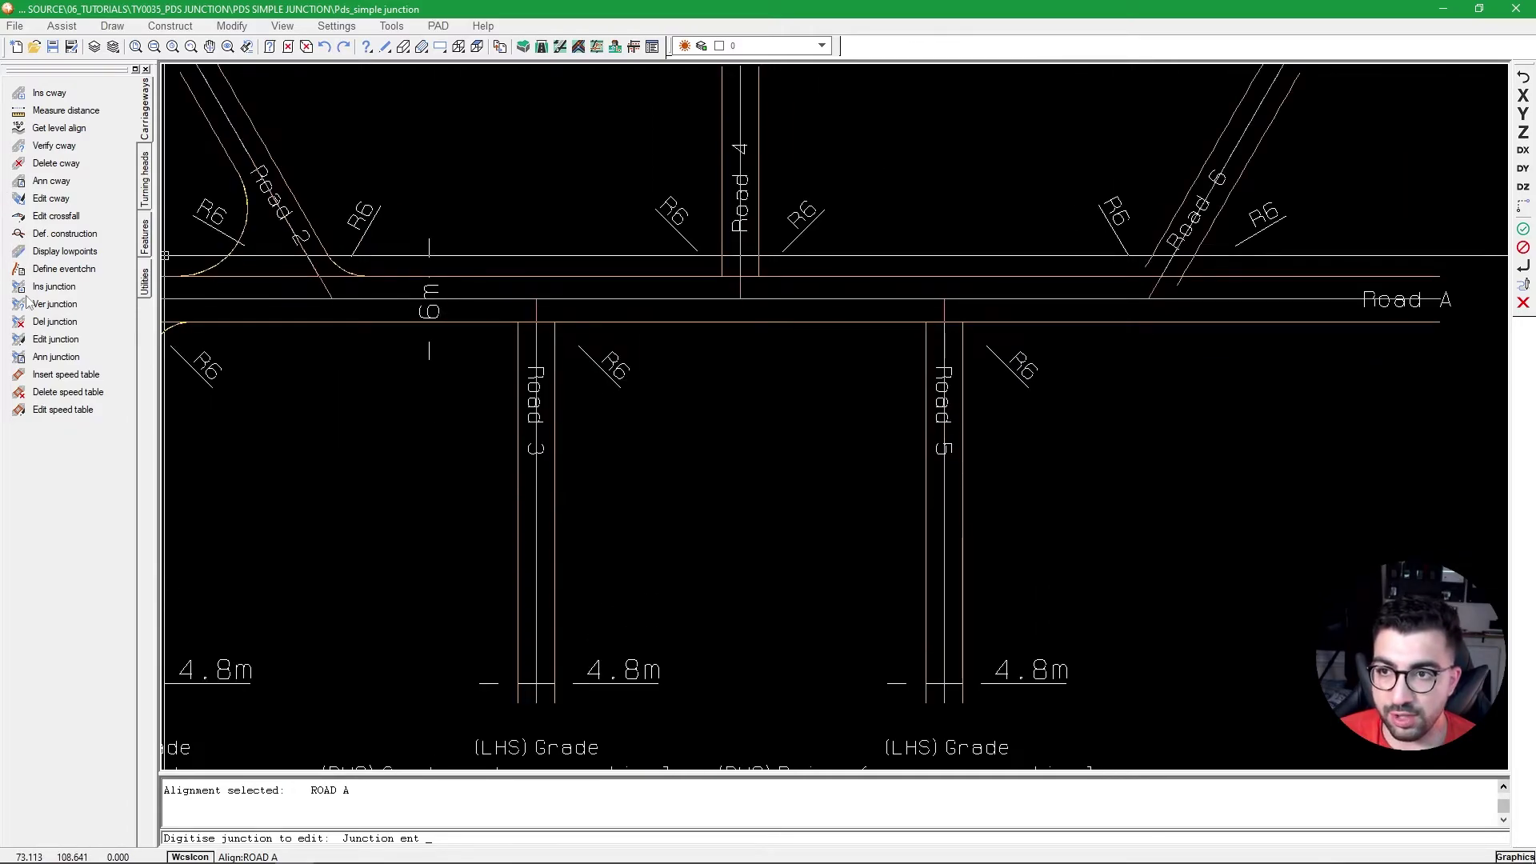
pyautogui.click(961, 333)
pyautogui.click(1300, 253)
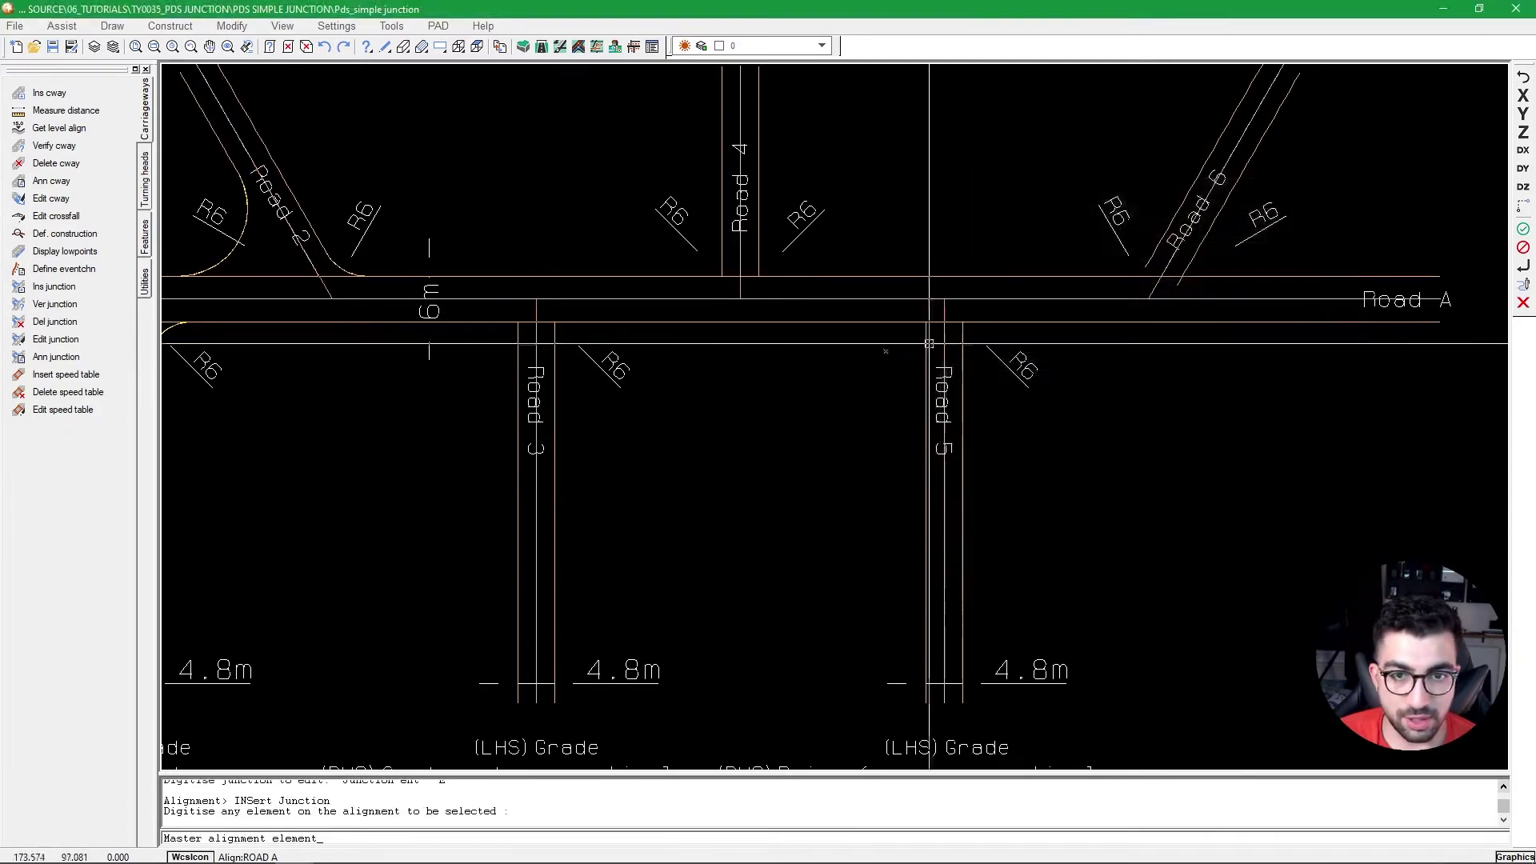
pyautogui.click(592, 330)
pyautogui.doubleClick(1199, 316)
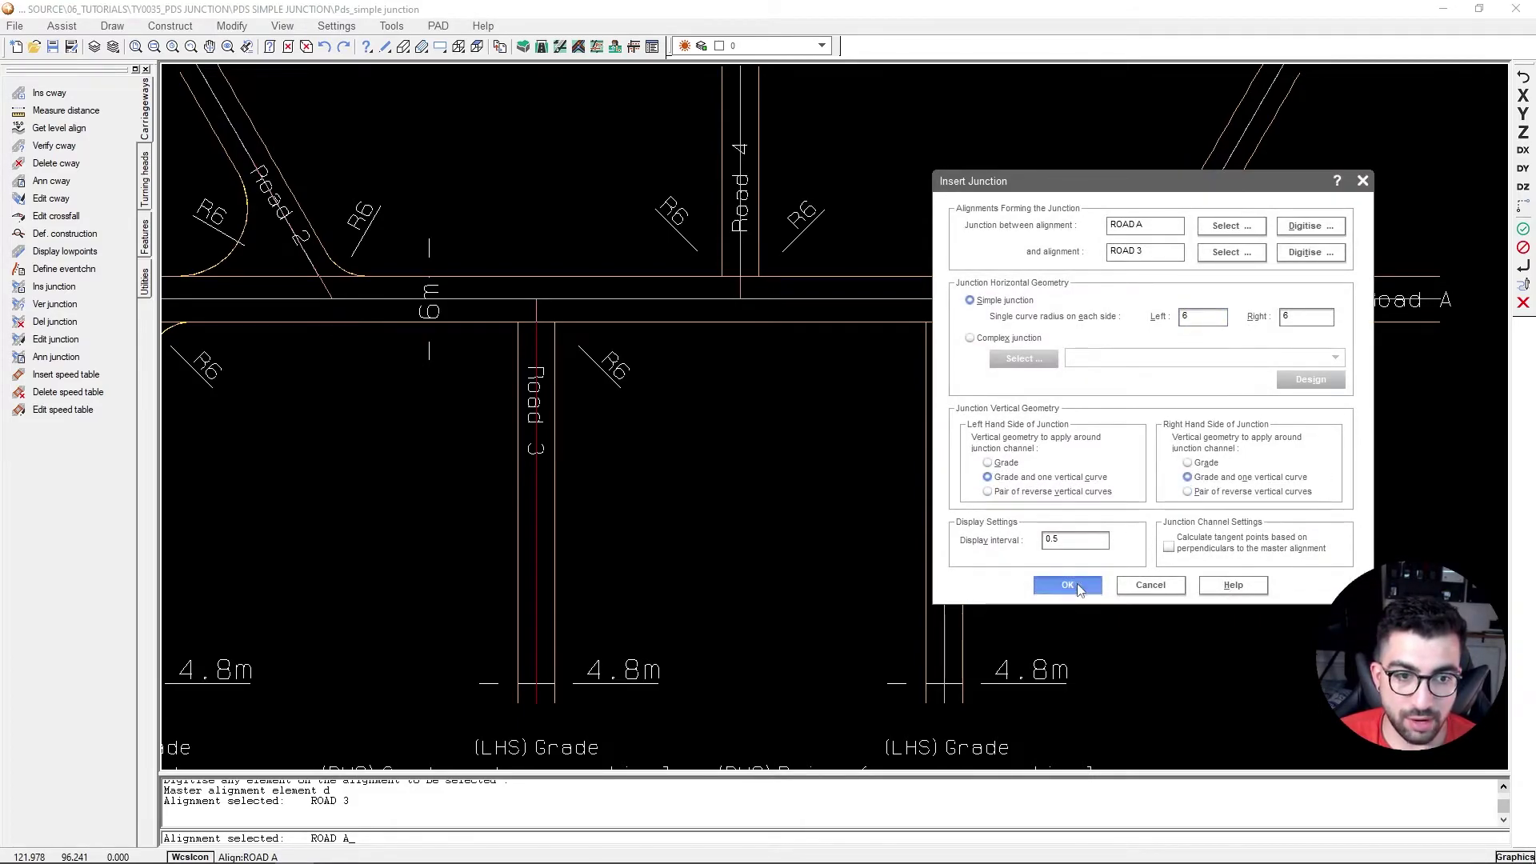
pyautogui.click(1067, 585)
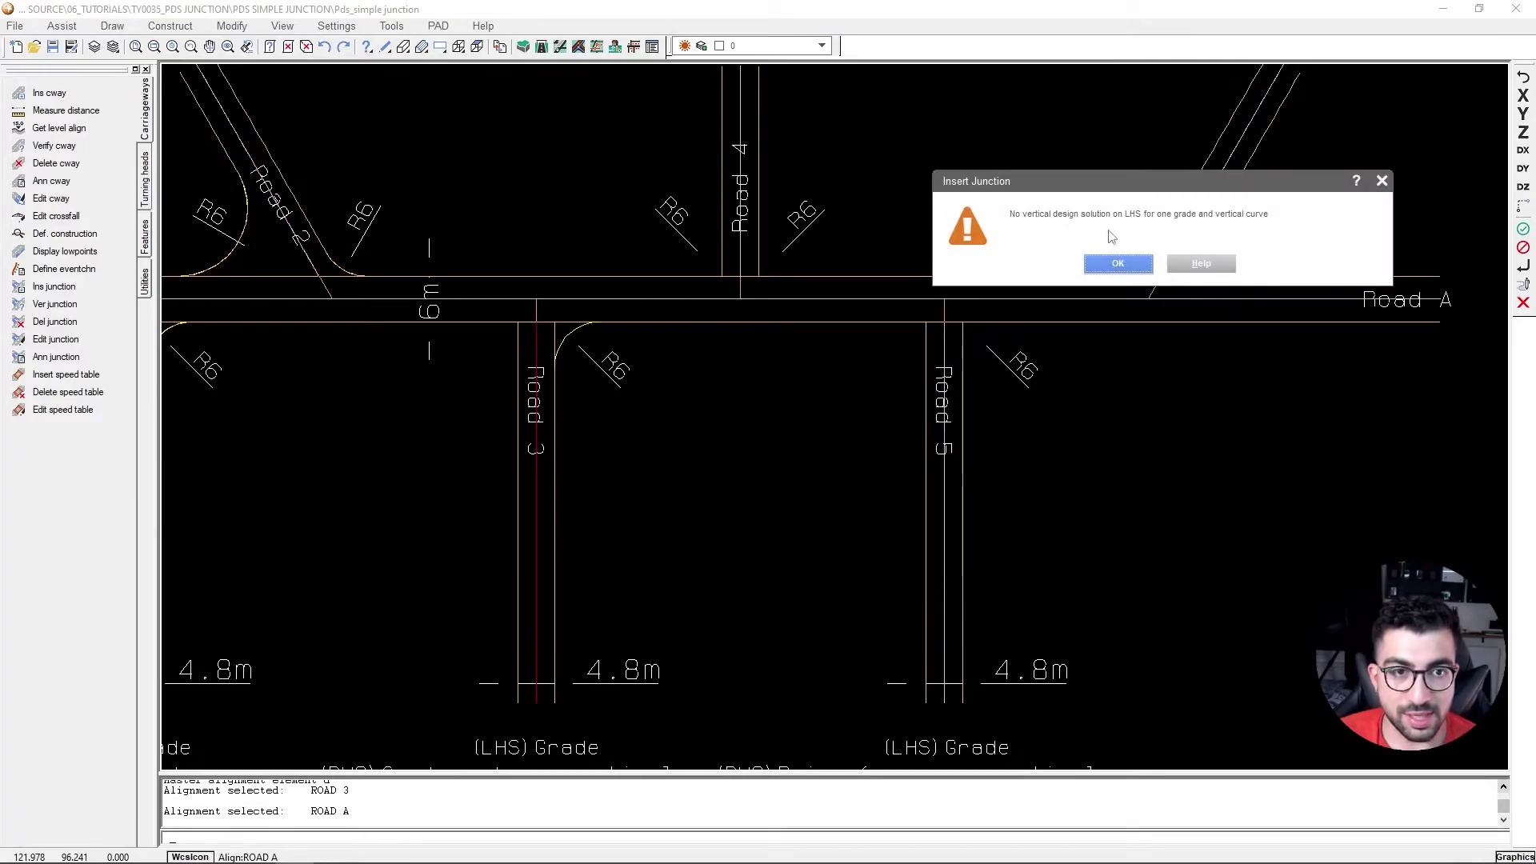
pyautogui.click(1117, 266)
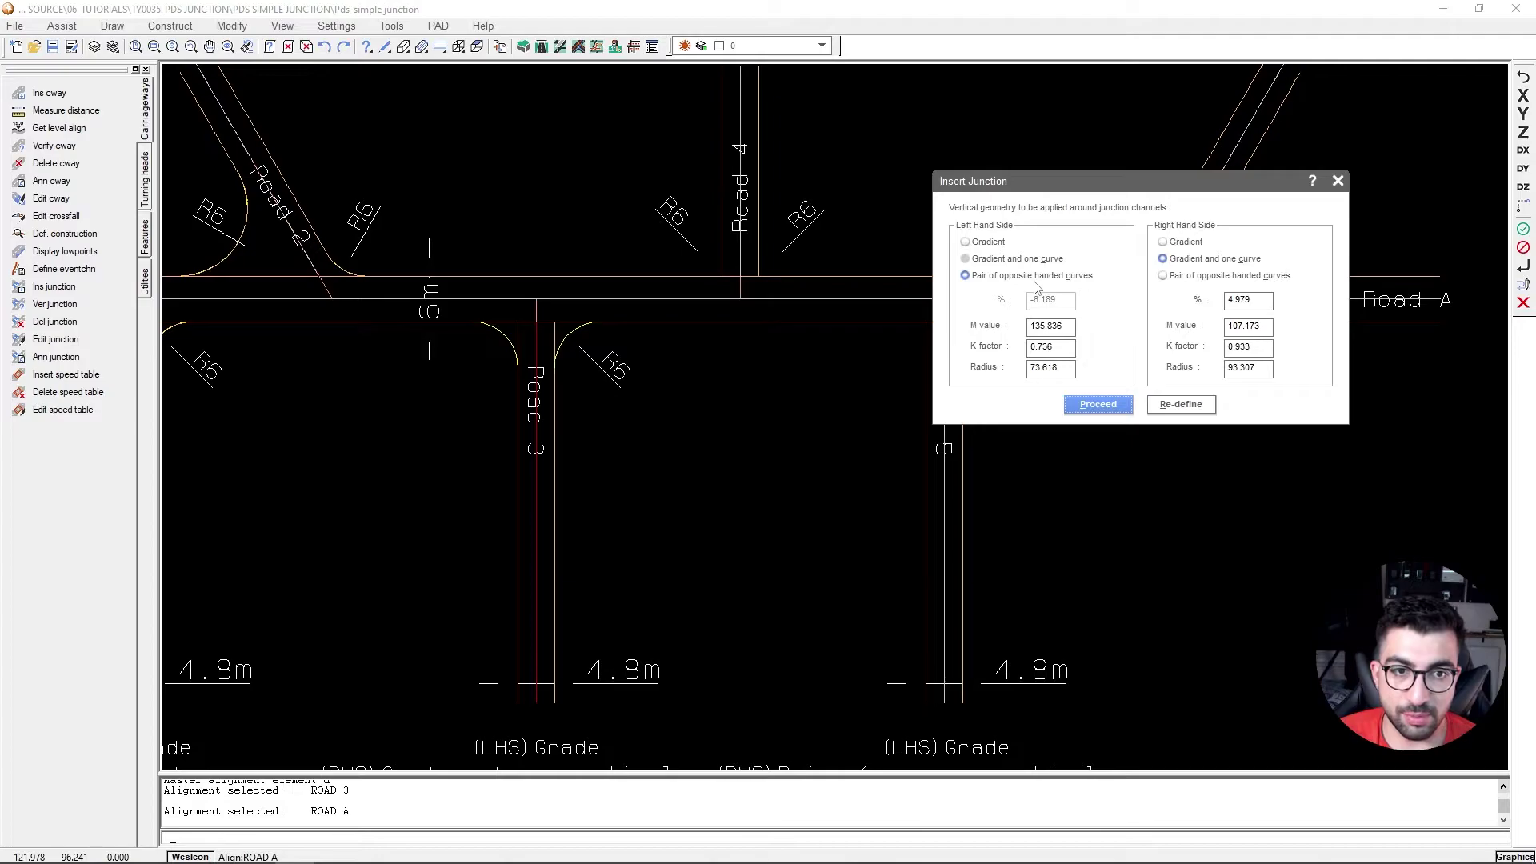
pyautogui.click(1098, 406)
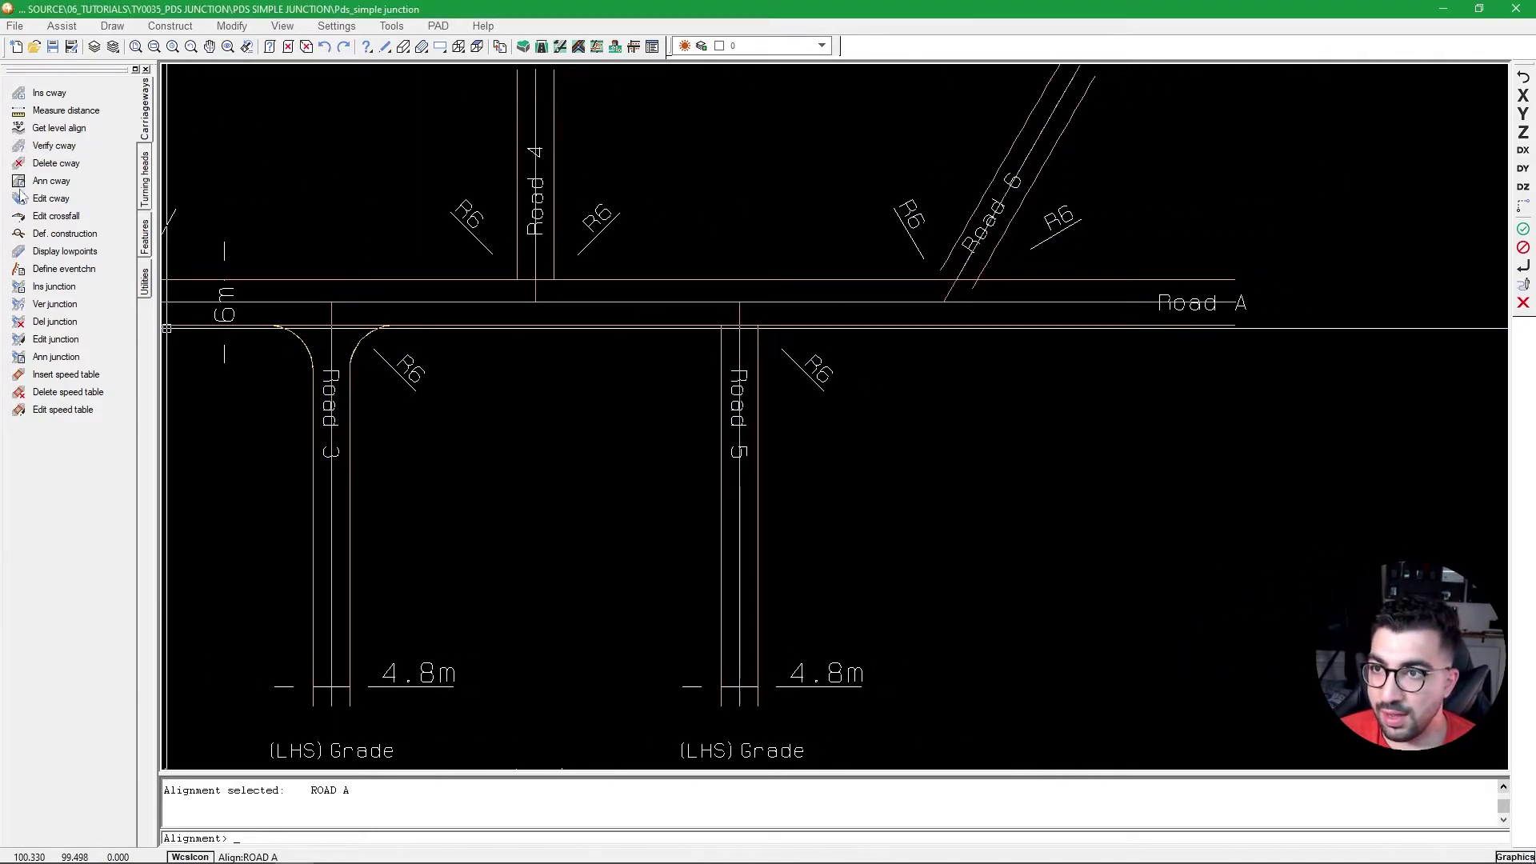
# Insert a simple junction between Road A and Road 4 with radii of 6 and a pair of reverse vertical curves on both sides.
pyautogui.click(24, 288)
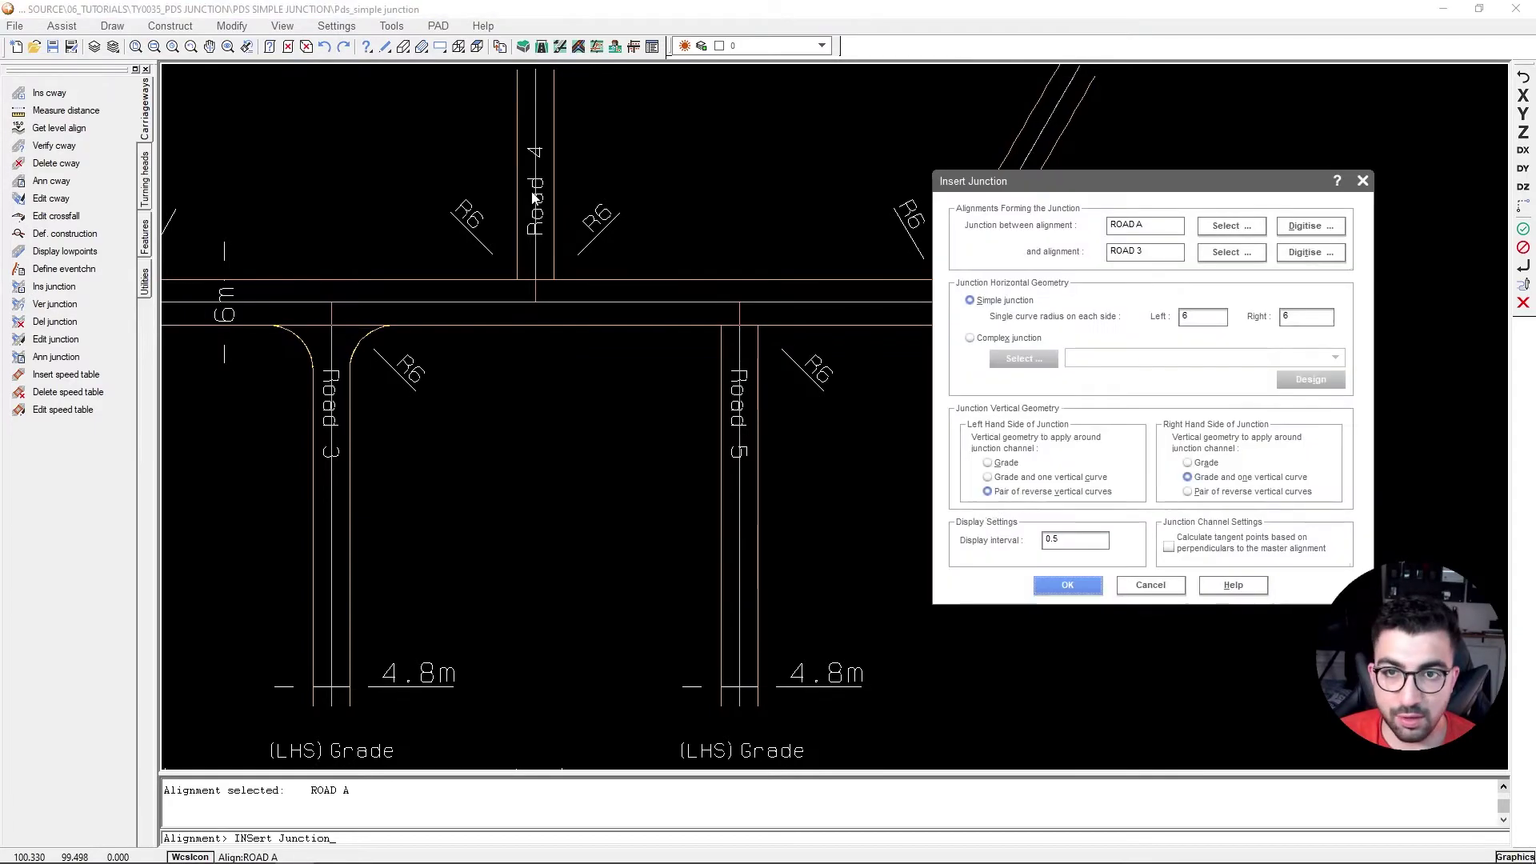
pyautogui.click(1221, 219)
pyautogui.click(555, 186)
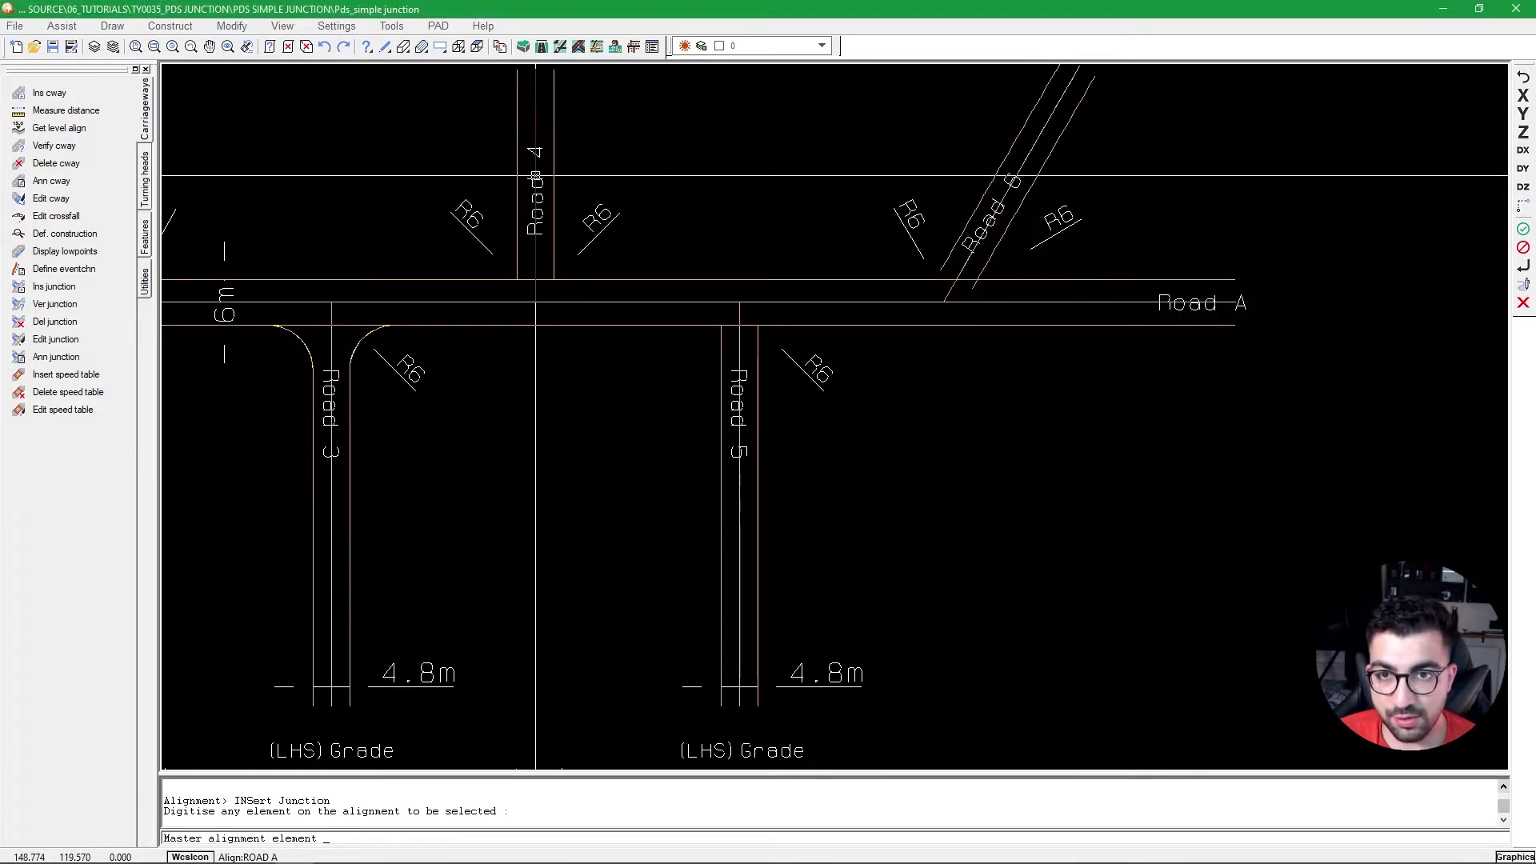
pyautogui.click(1205, 496)
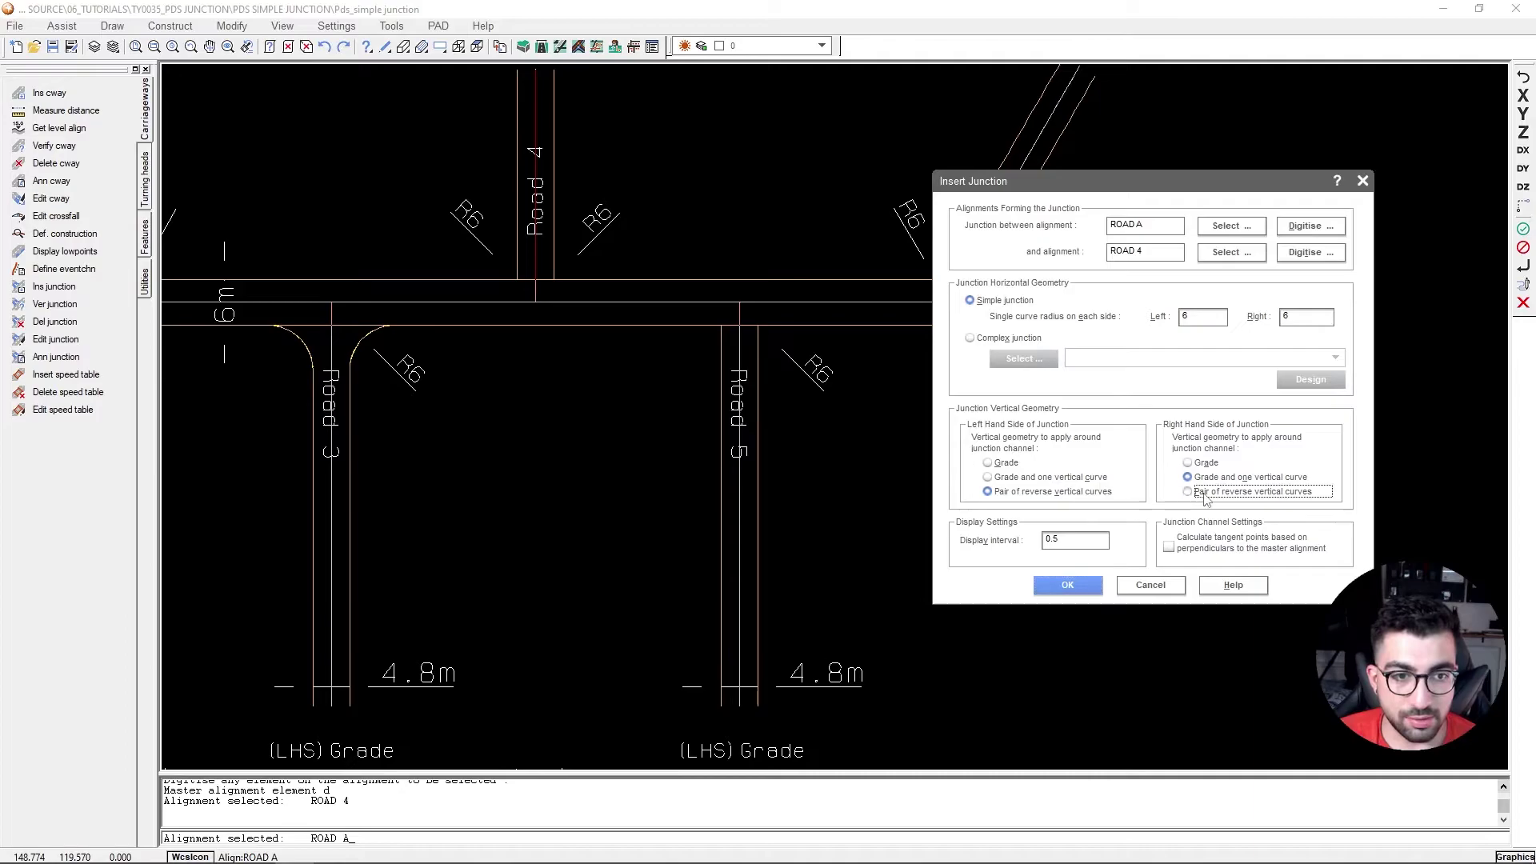
pyautogui.click(1086, 592)
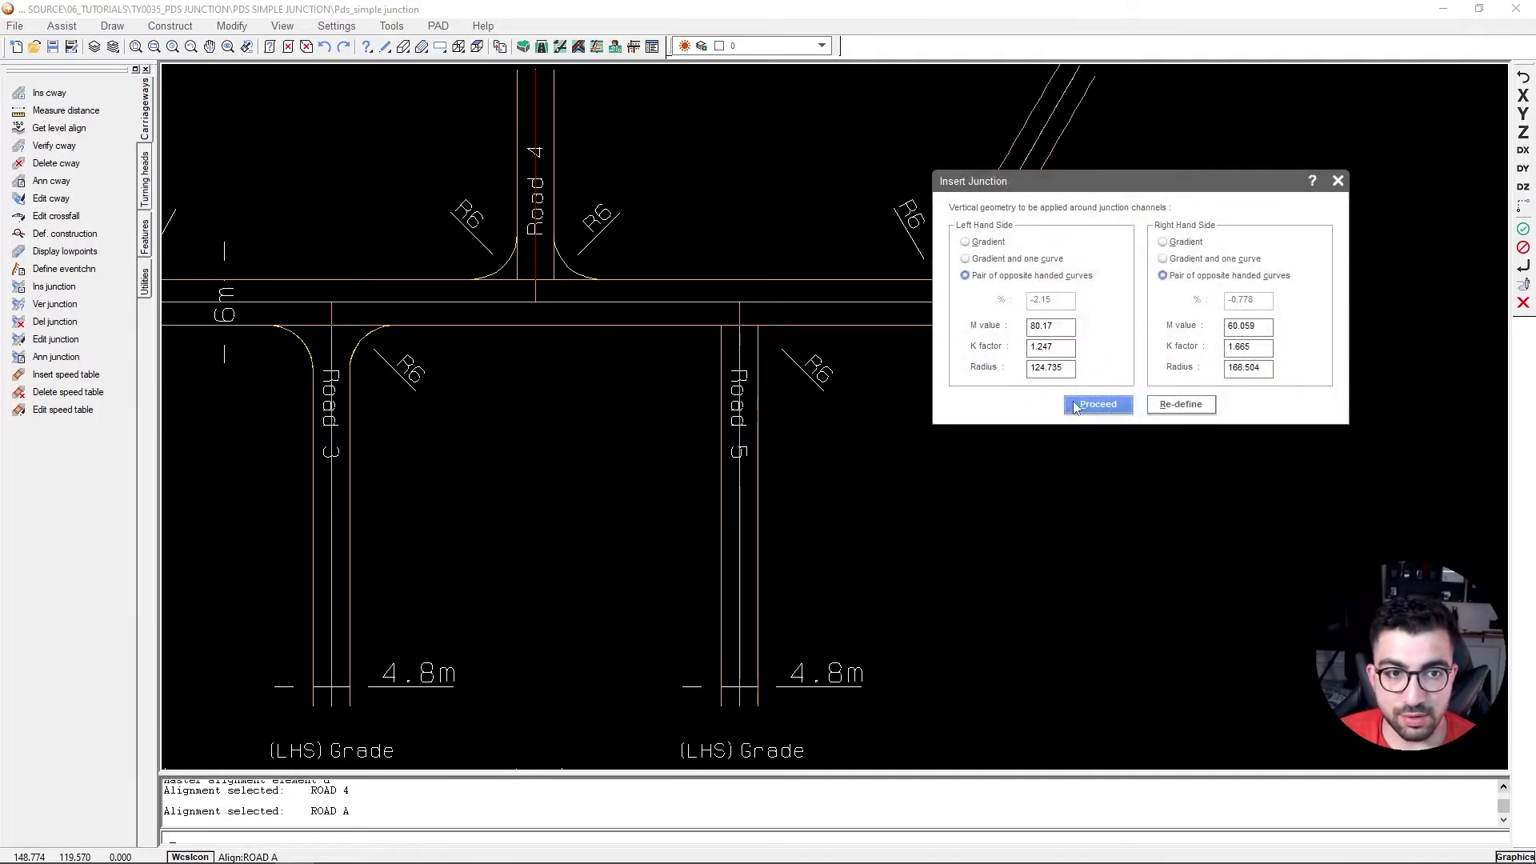
pyautogui.click(1080, 407)
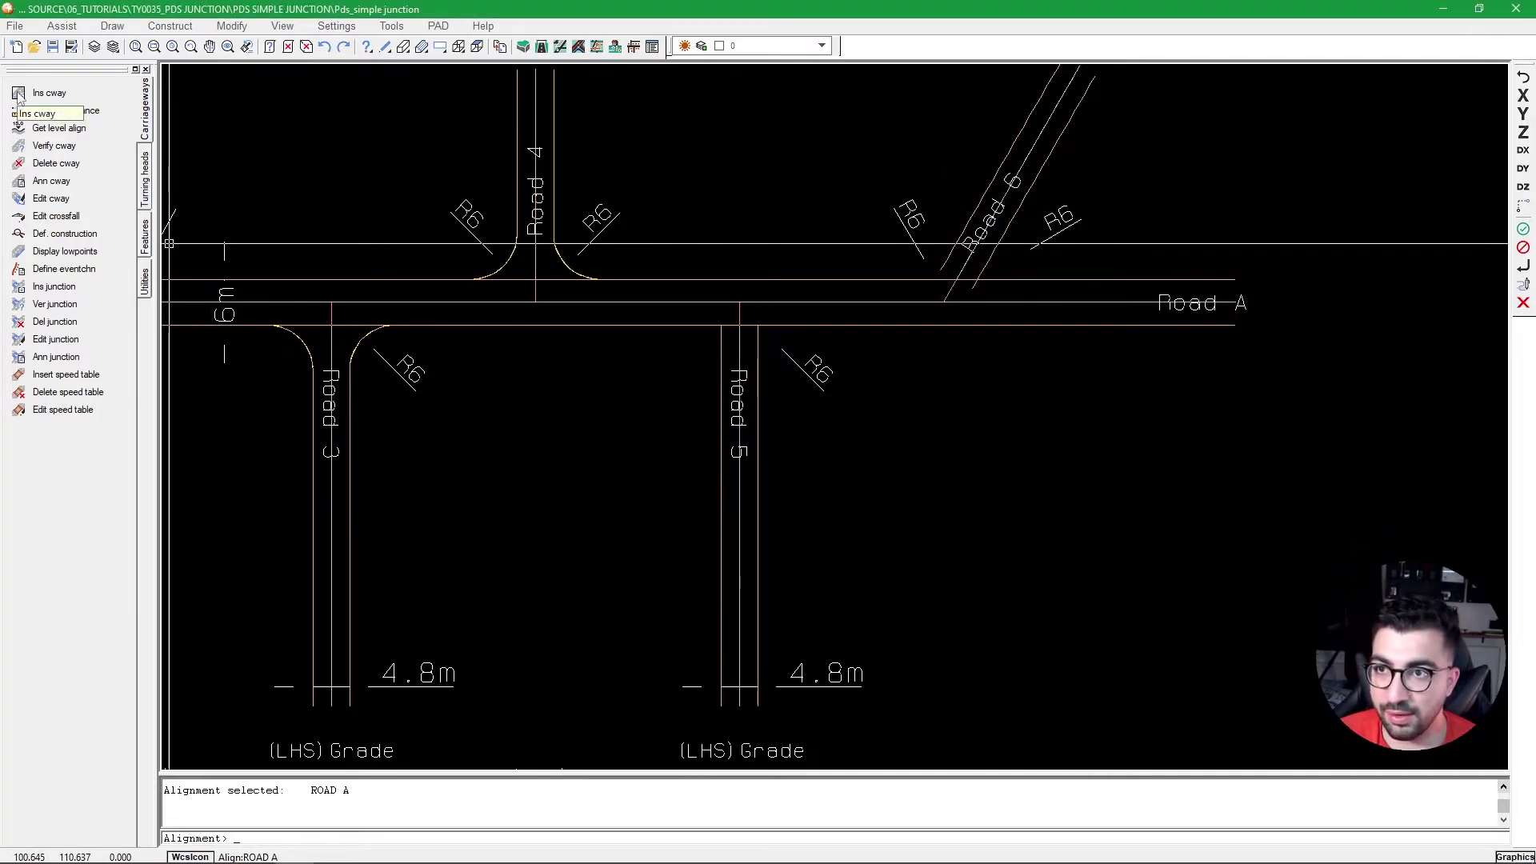
# Insert the Road A and Road 5 junction with radii of 6, reverse vertical curves on the left-hand side and Grade on the right-hand side.
pyautogui.click(50, 93)
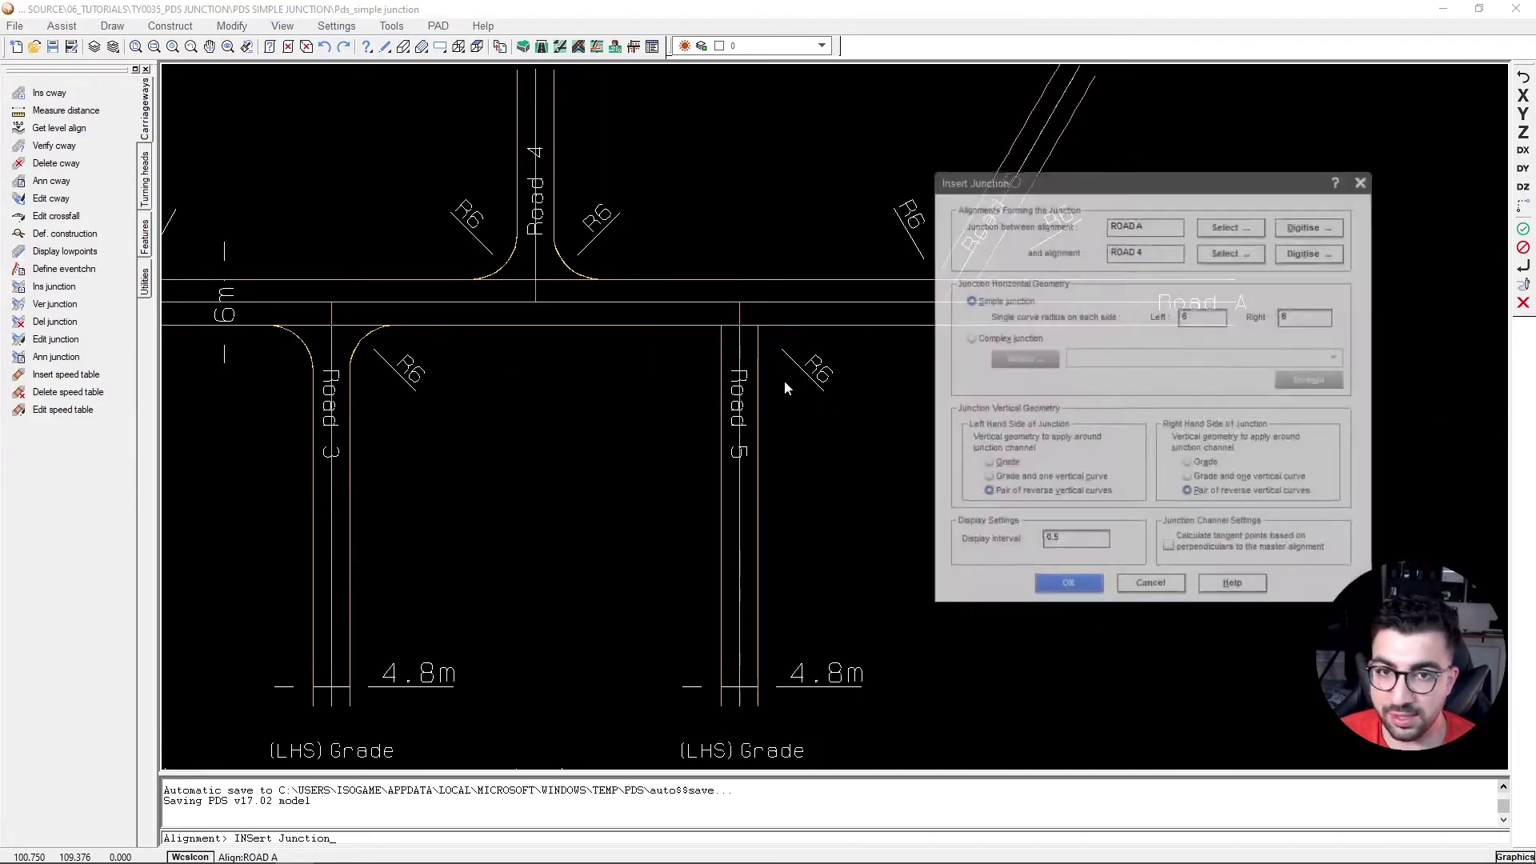
pyautogui.click(1284, 255)
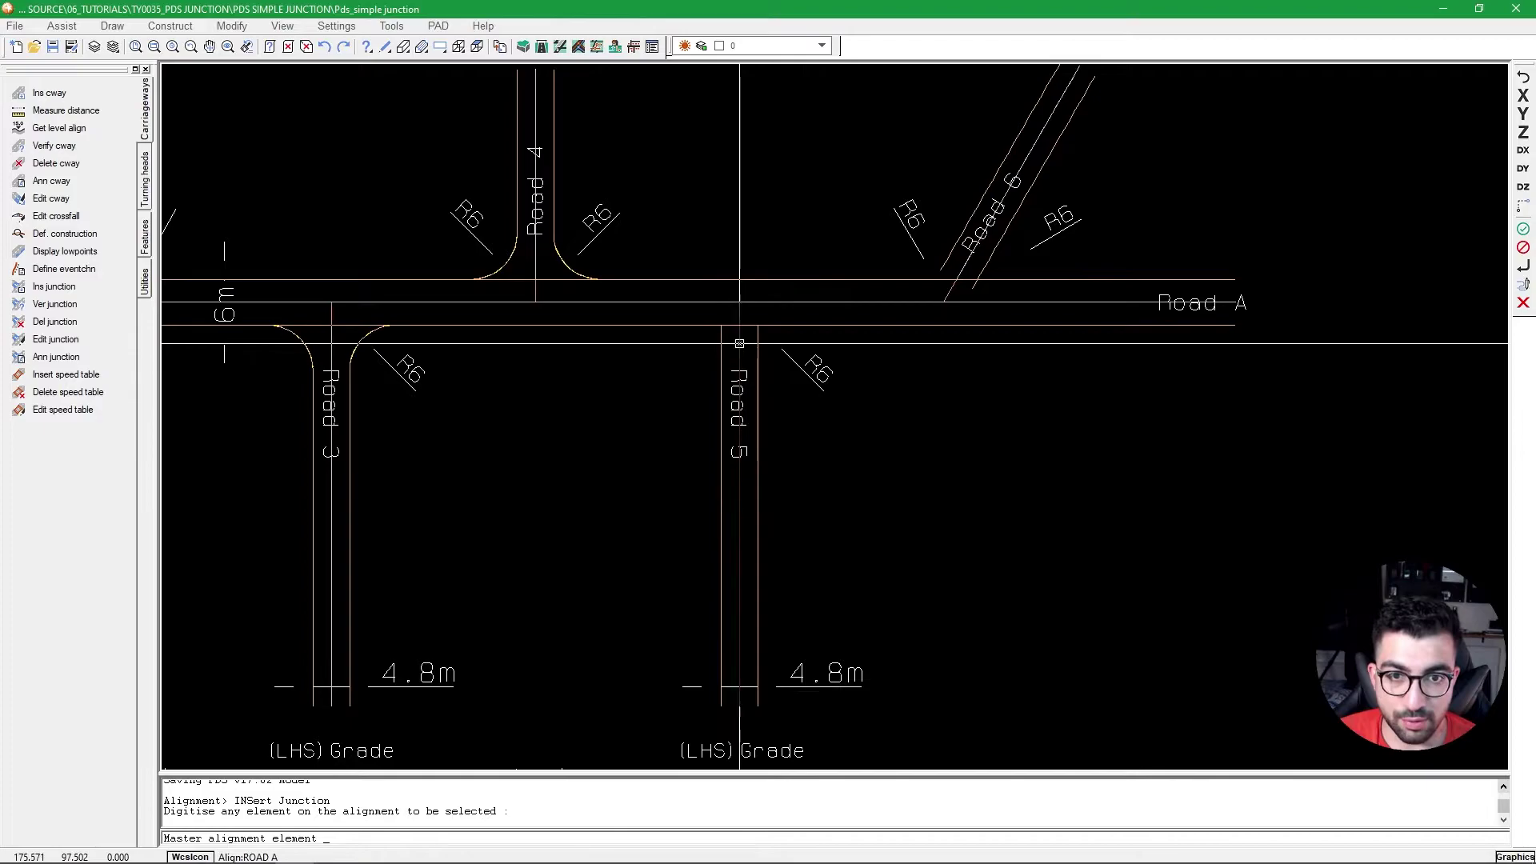
pyautogui.click(739, 343)
pyautogui.click(1196, 467)
pyautogui.click(1067, 584)
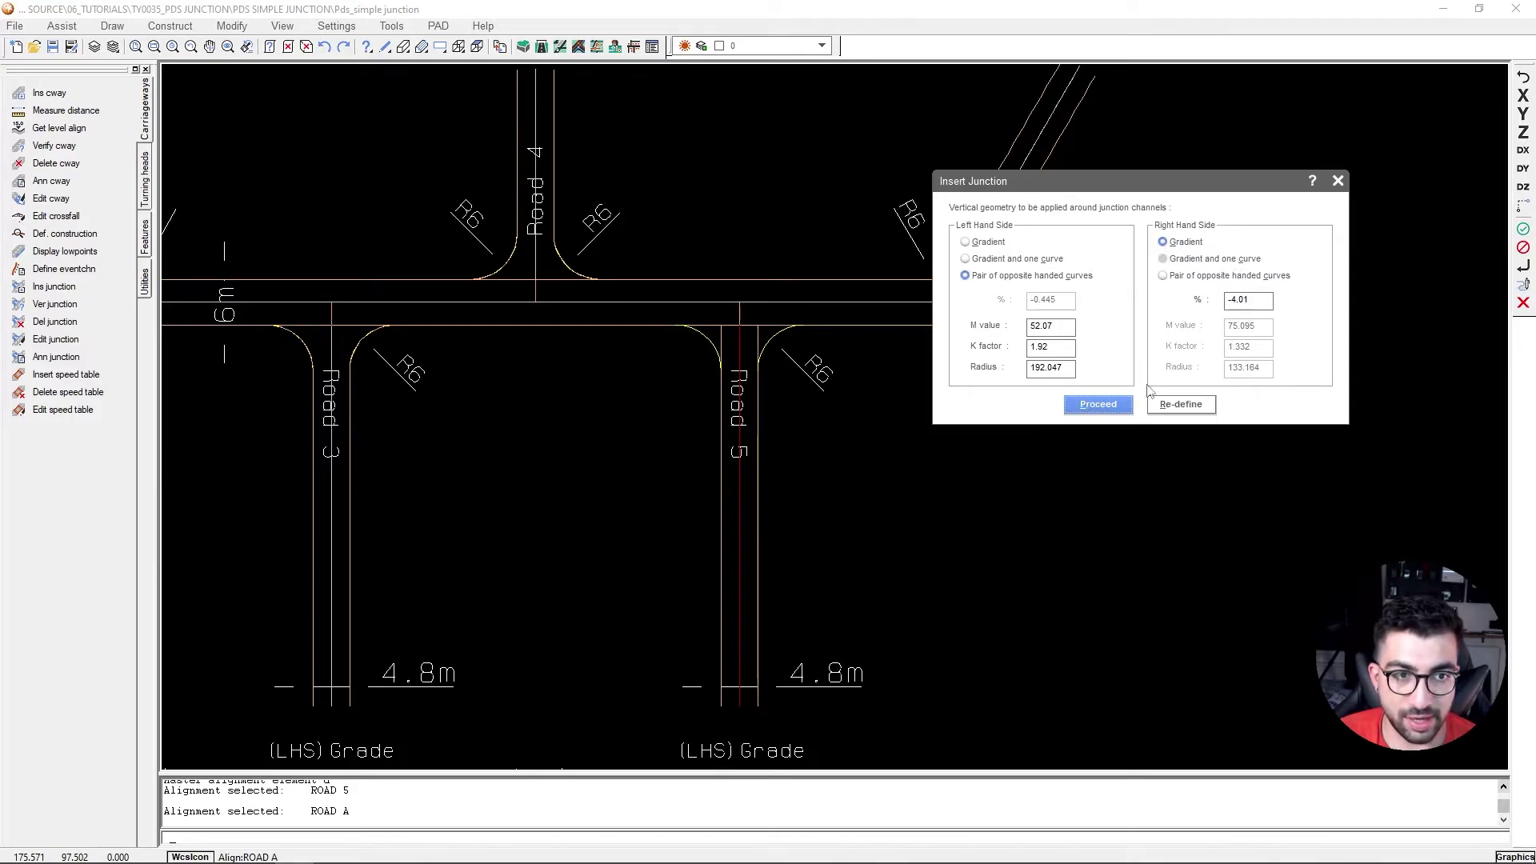
pyautogui.click(1097, 404)
# Insert a simple junction between Road A and Road 6 with radii of 6 and Grade vertical geometry on both sides.
pyautogui.moveTo(947, 303); pyautogui.dragTo(823, 415, button='middle')
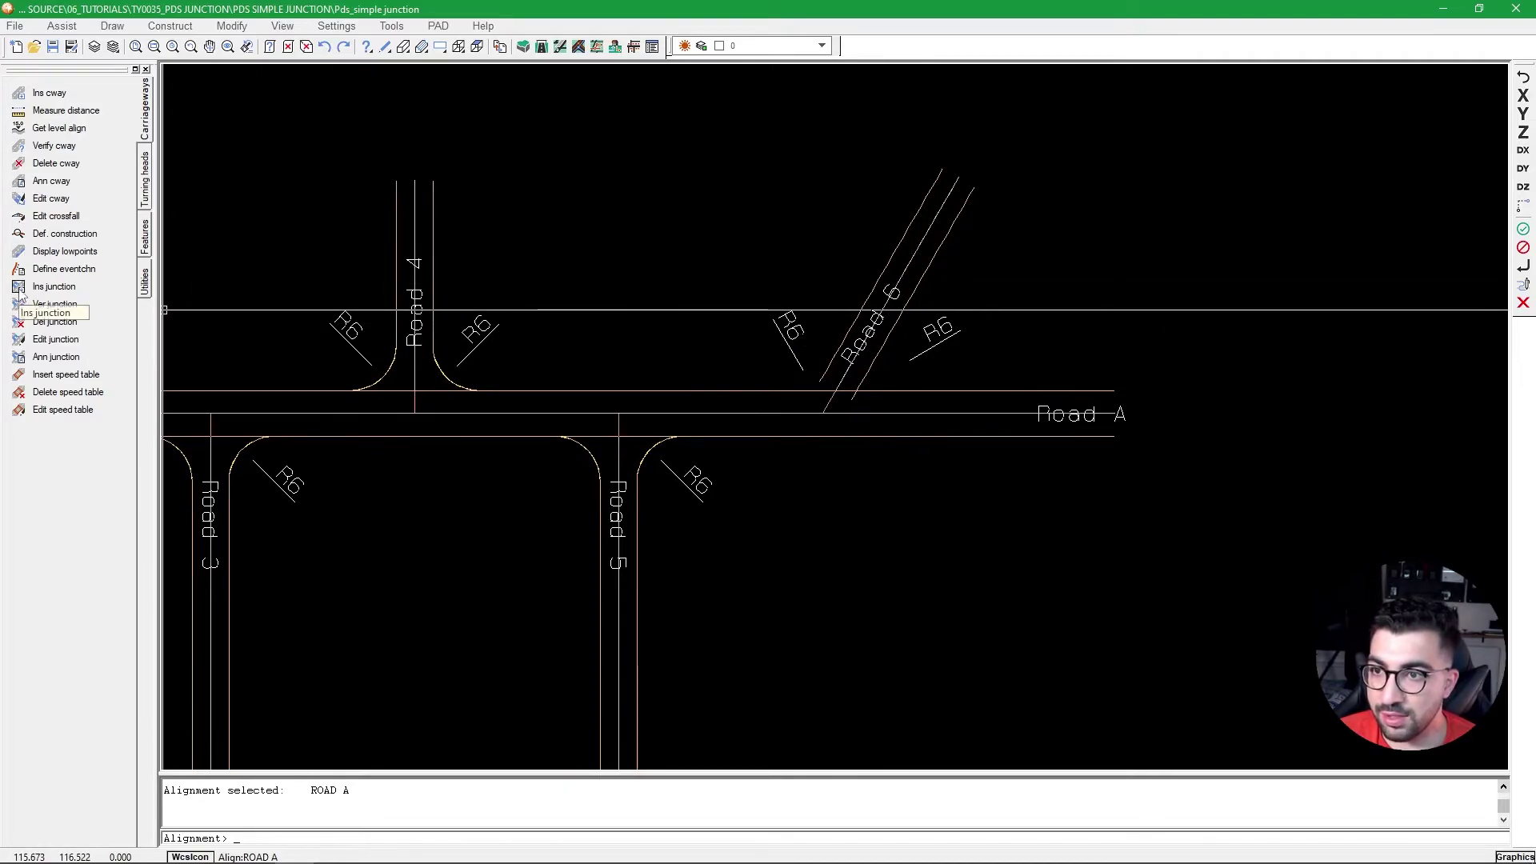
pyautogui.click(46, 286)
pyautogui.click(1279, 253)
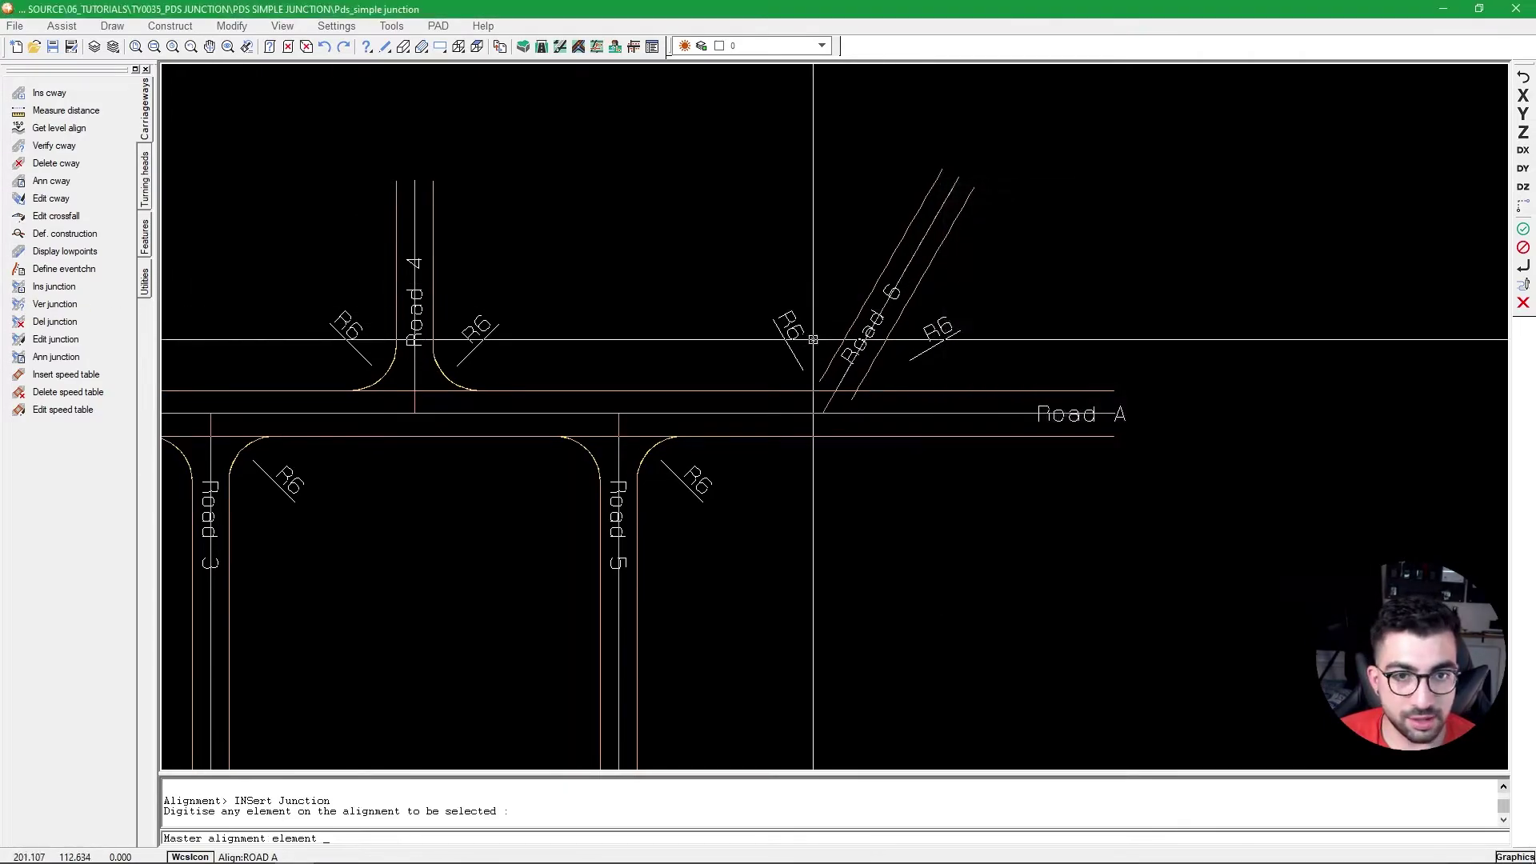
pyautogui.click(884, 288)
pyautogui.moveTo(1160, 228); pyautogui.dragTo(1062, 224)
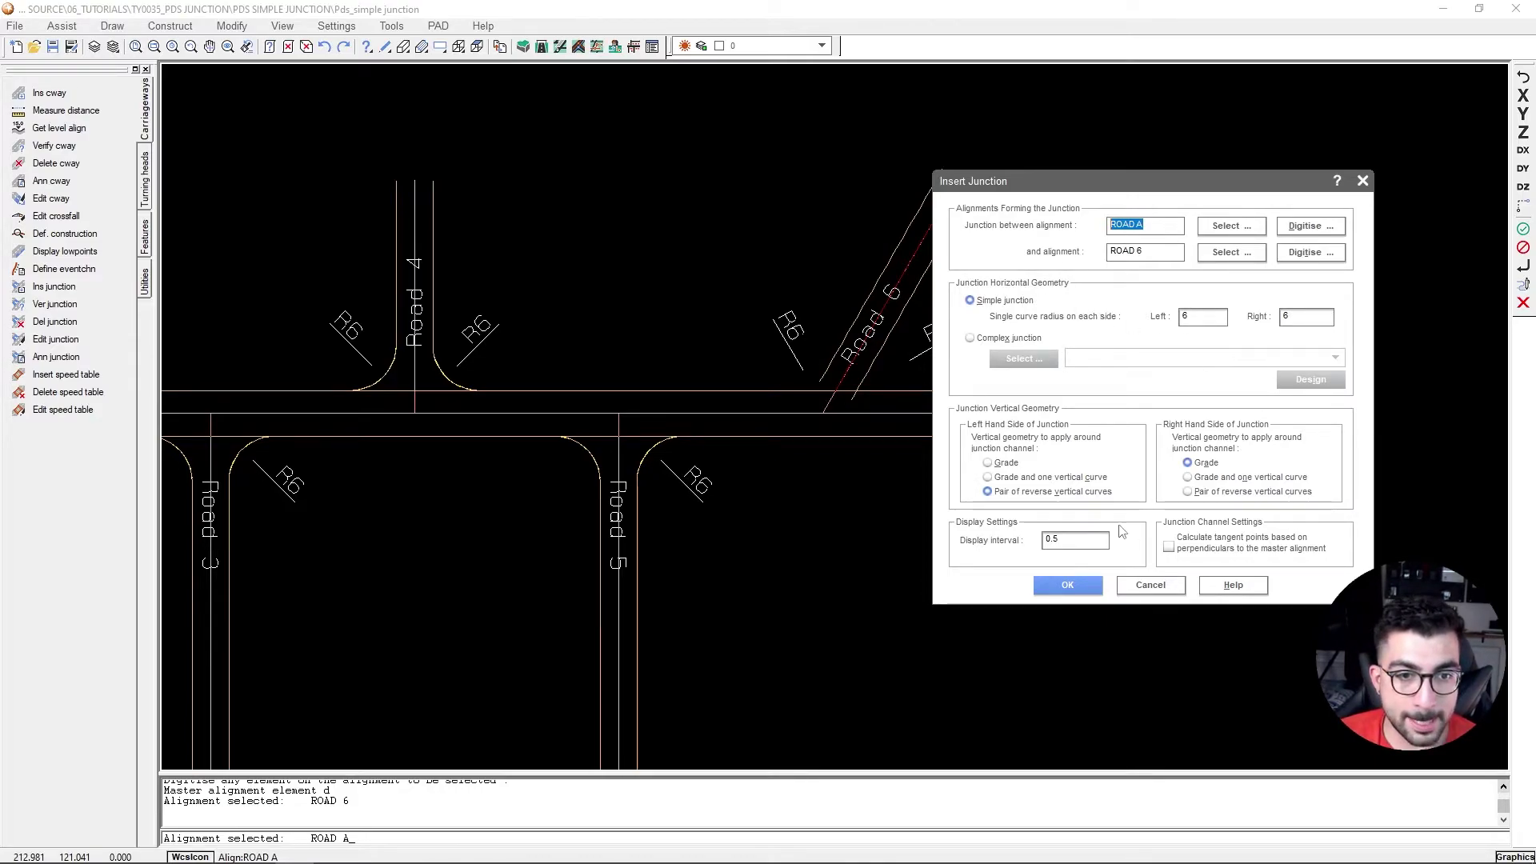
pyautogui.click(1220, 491)
pyautogui.click(1005, 463)
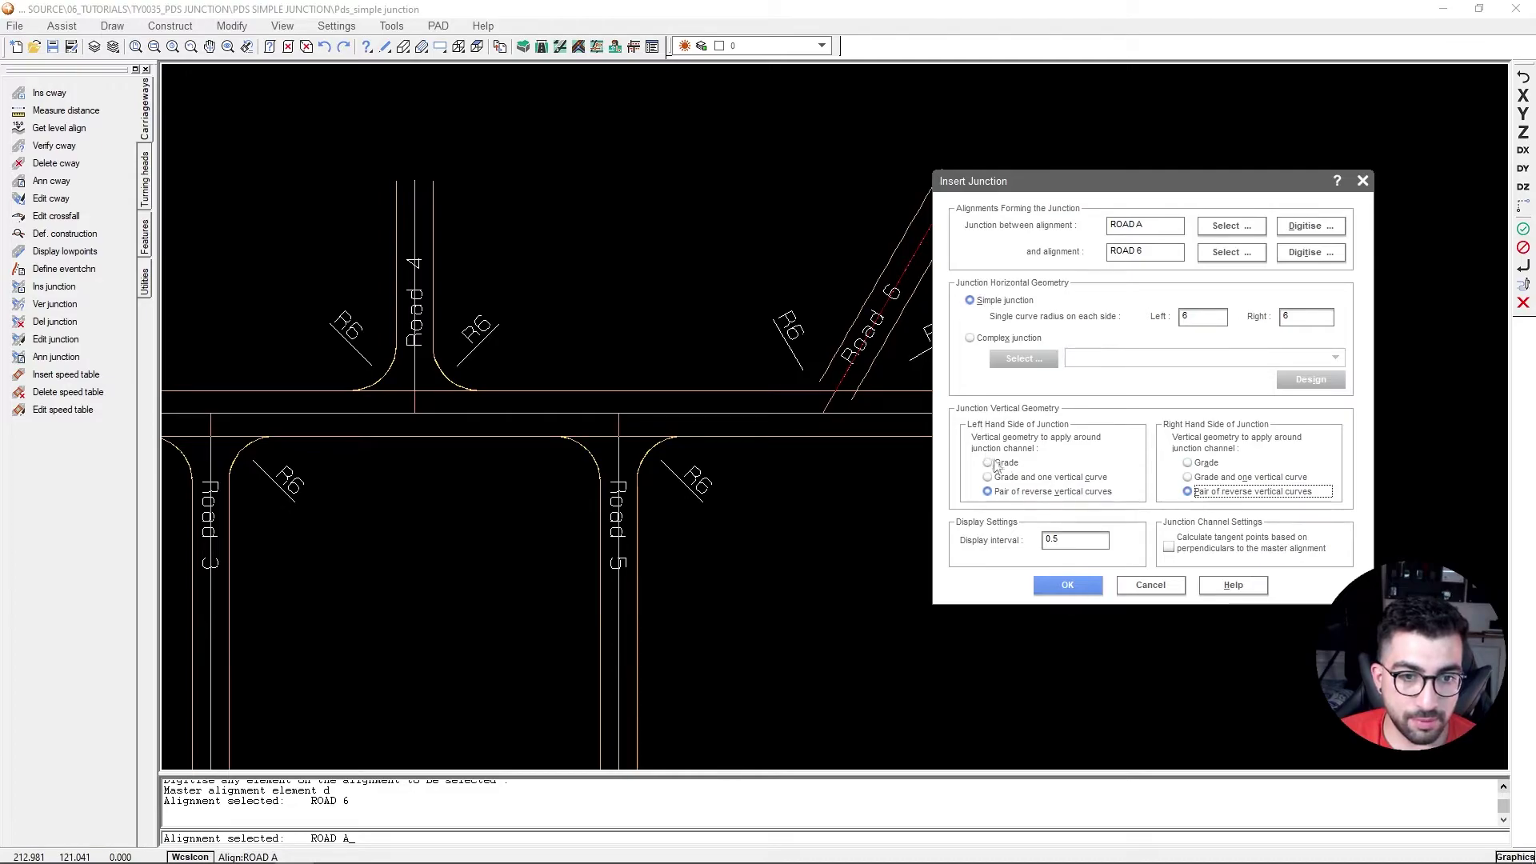
pyautogui.click(1068, 585)
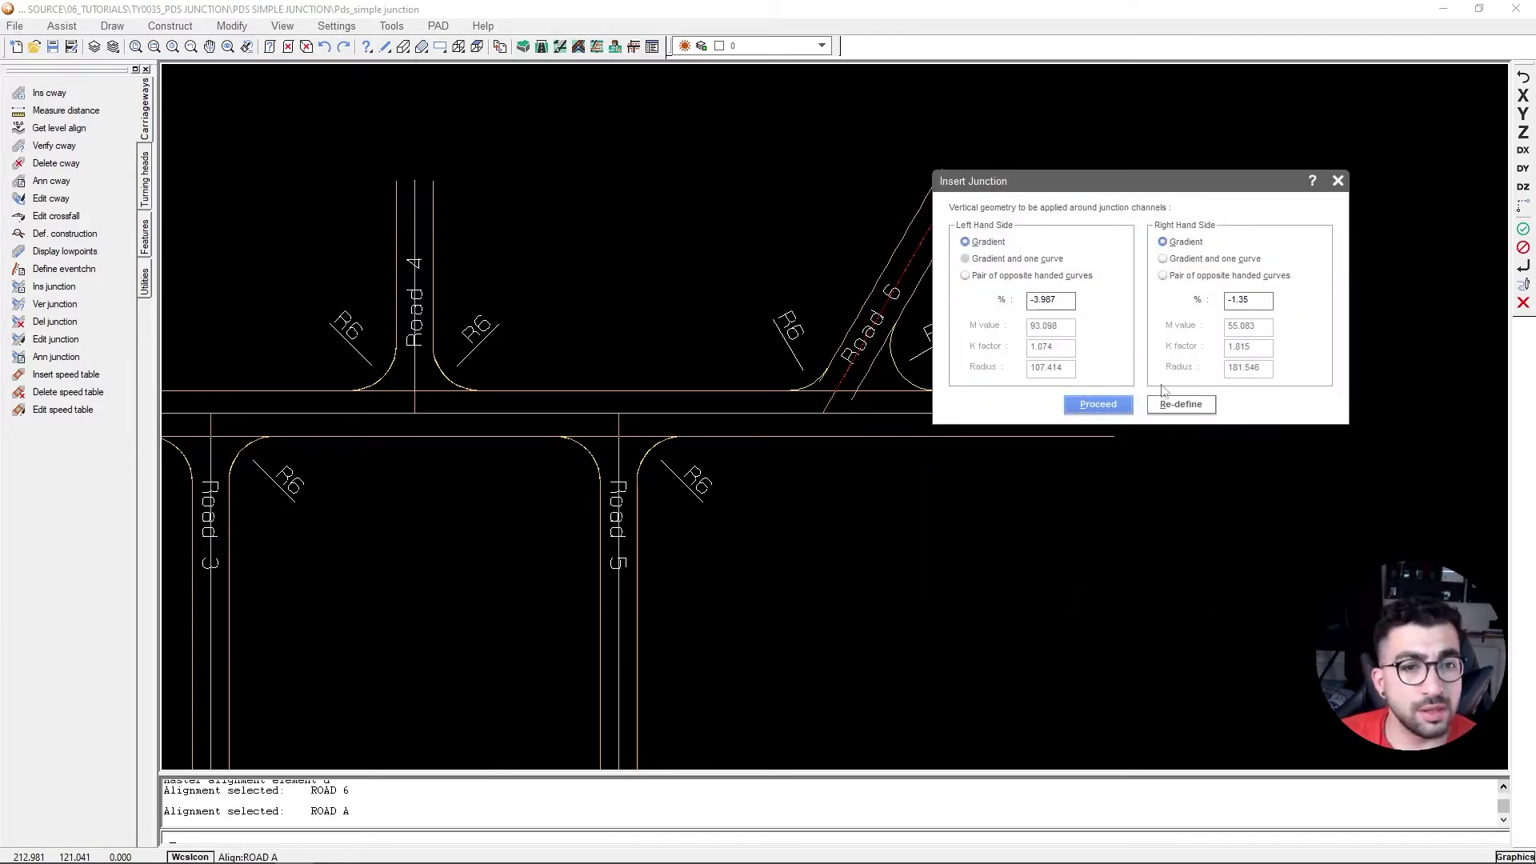
pyautogui.click(1099, 403)
# Annotate the Road 1 junction as an in-drawing schedule with 0.75 text height and 3 decimals, placing its left-hand schedule below the drawing frame.
pyautogui.moveTo(612, 387); pyautogui.dragTo(812, 366, button='middle')
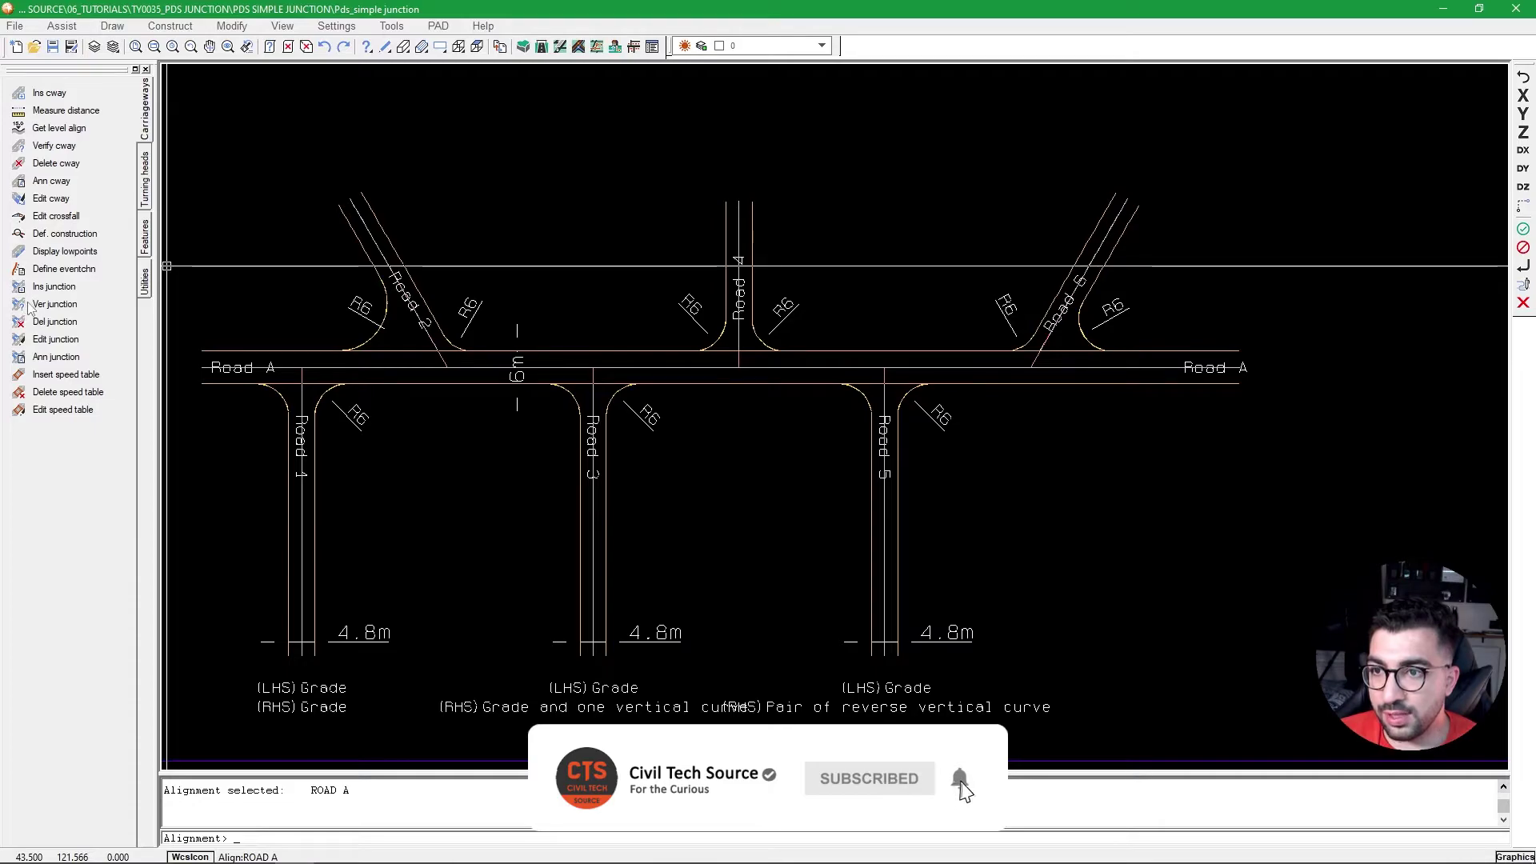
pyautogui.click(17, 358)
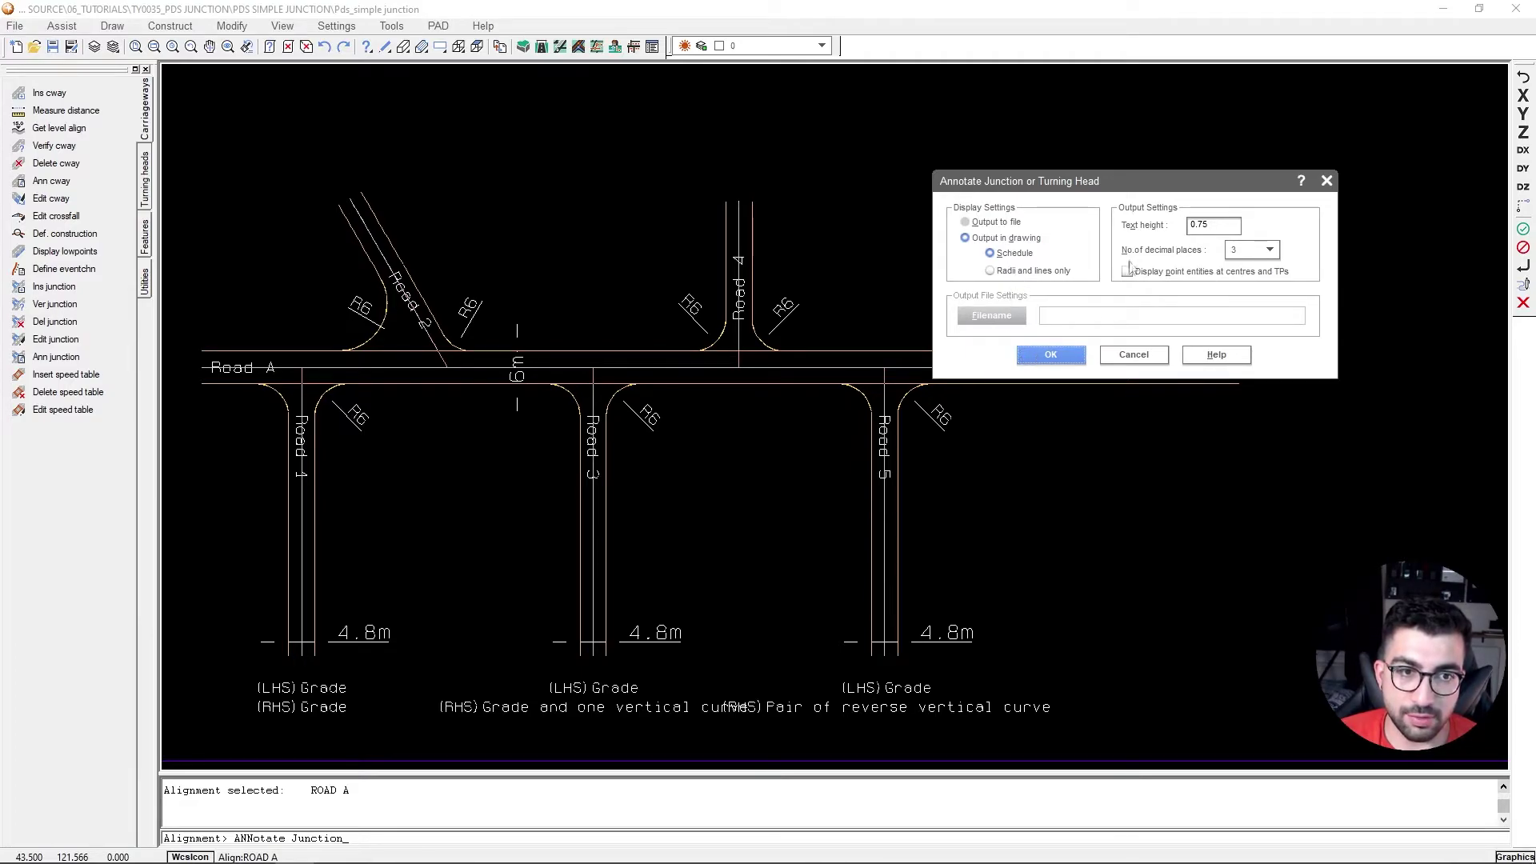
pyautogui.click(1045, 360)
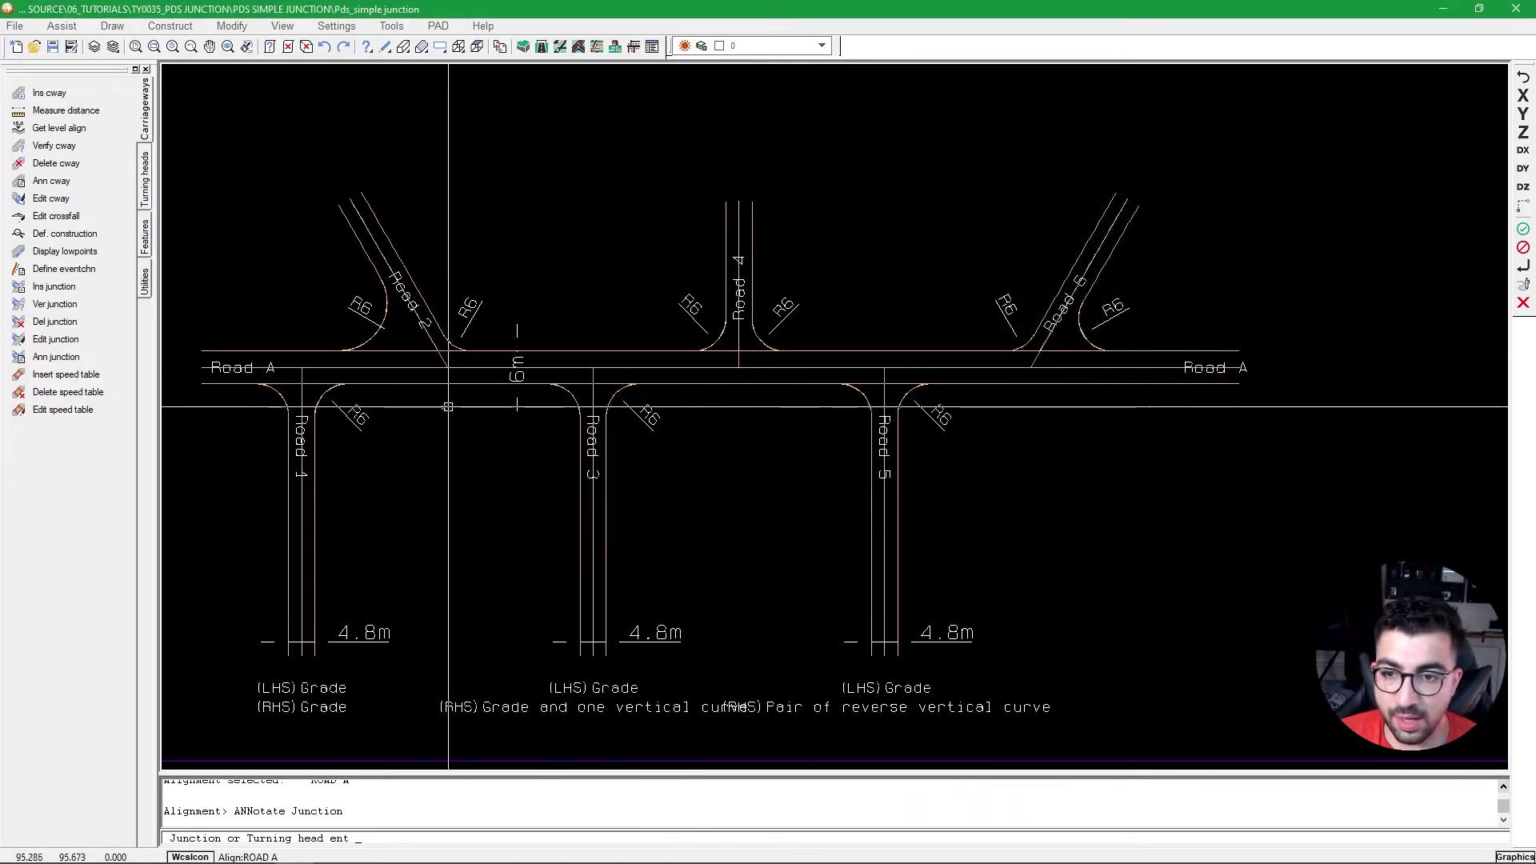
pyautogui.click(324, 395)
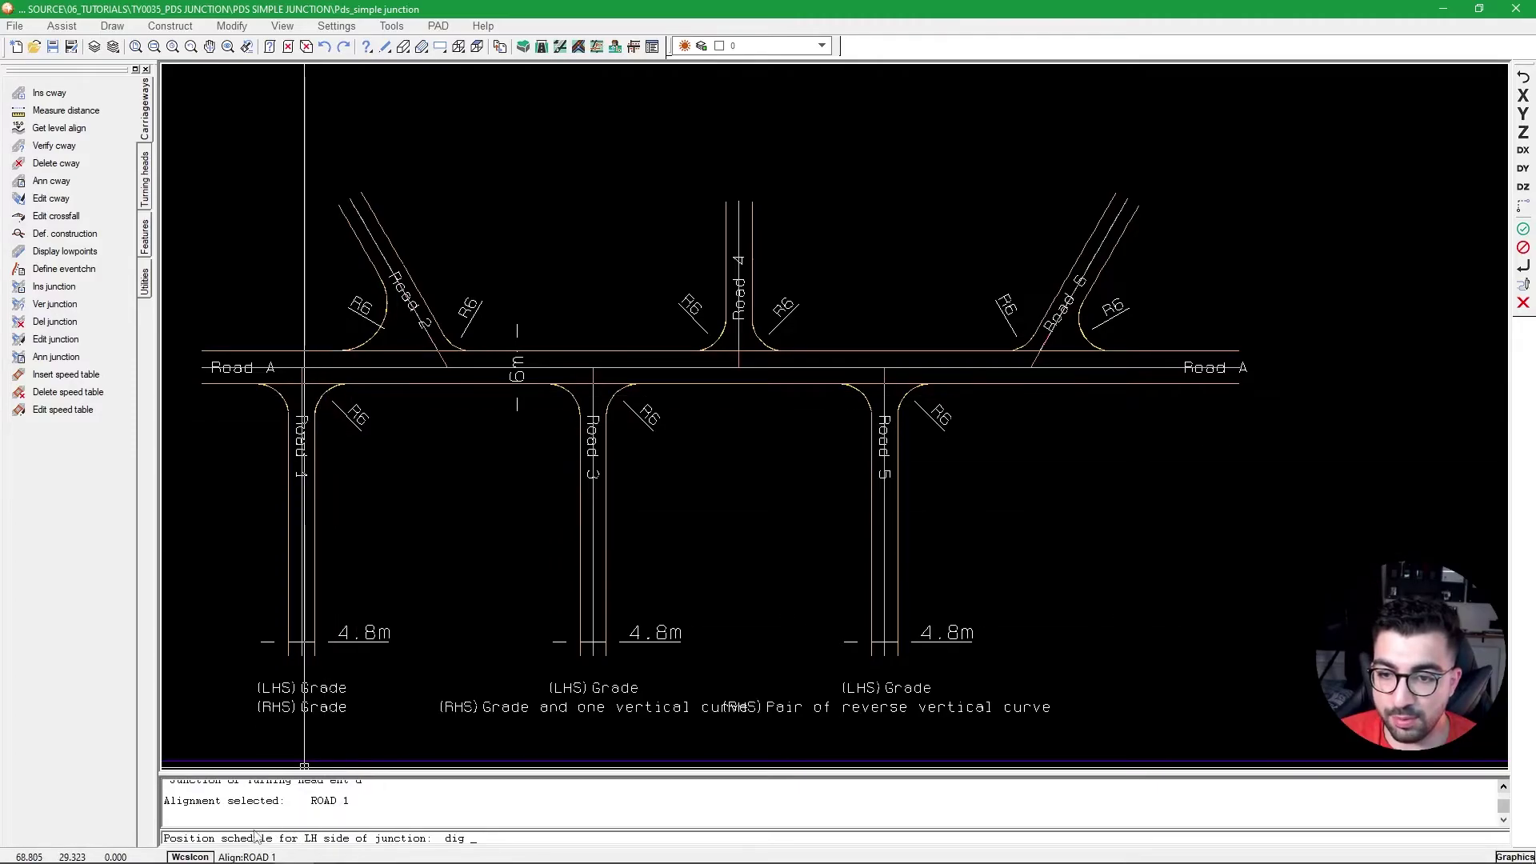
pyautogui.scroll(-2, 360, 560)
pyautogui.scroll(1, 470, 522)
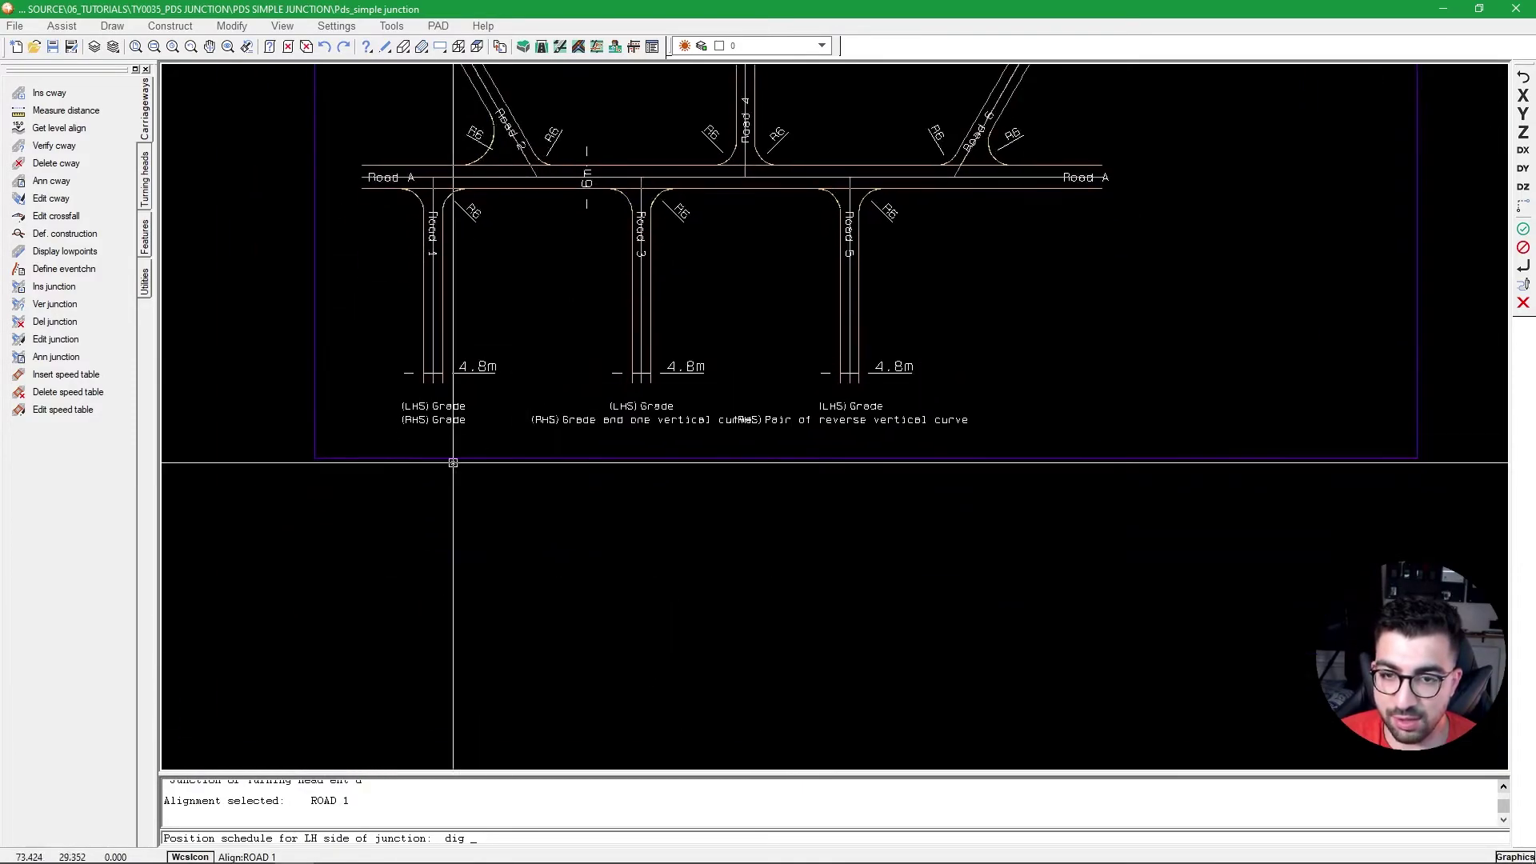
pyautogui.click(341, 585)
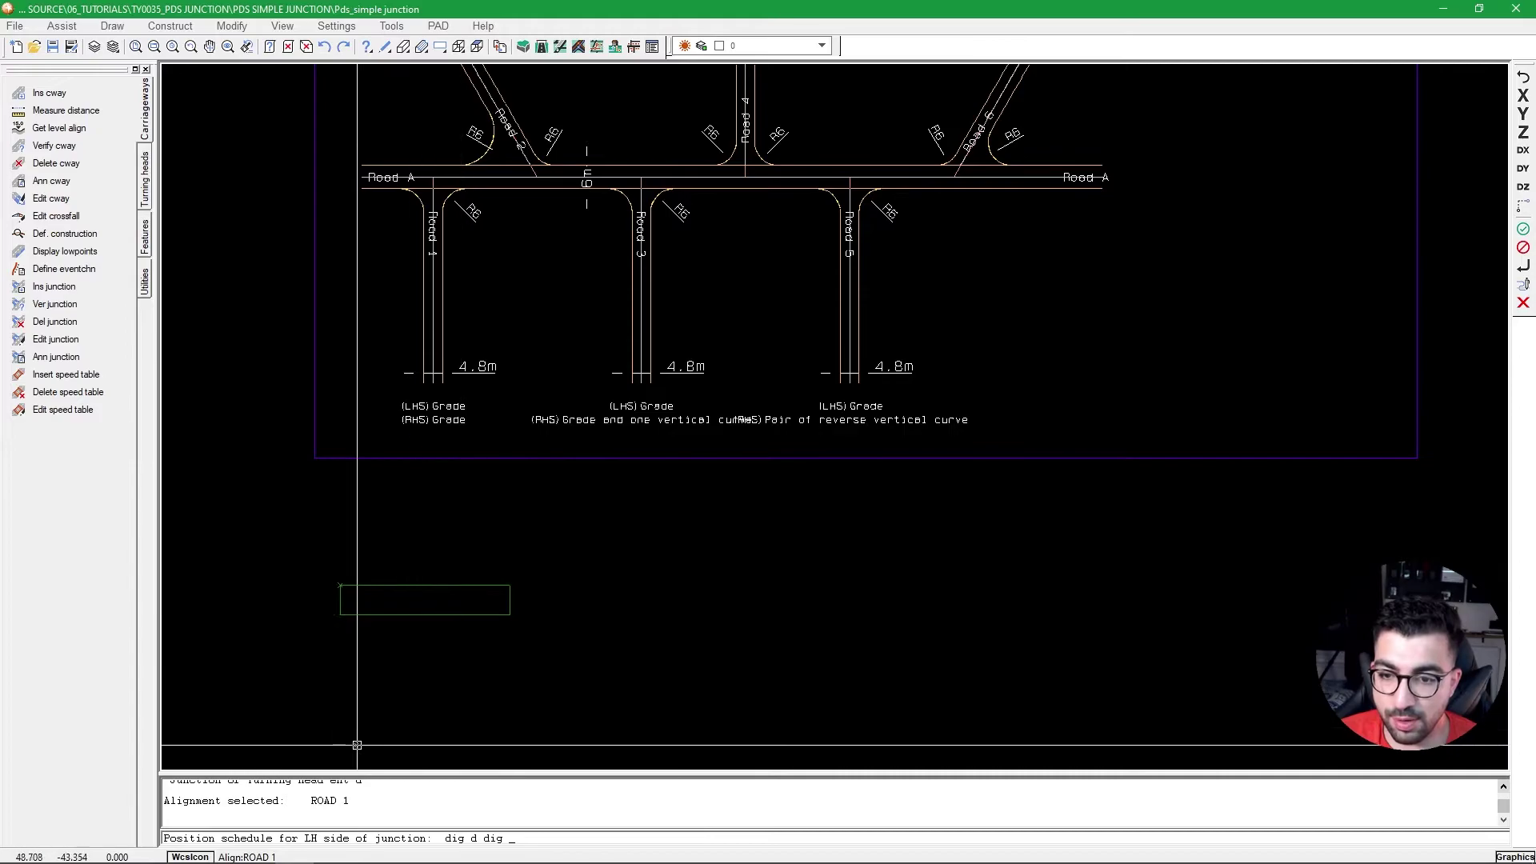
pyautogui.click(453, 532)
pyautogui.scroll(1, 403, 640)
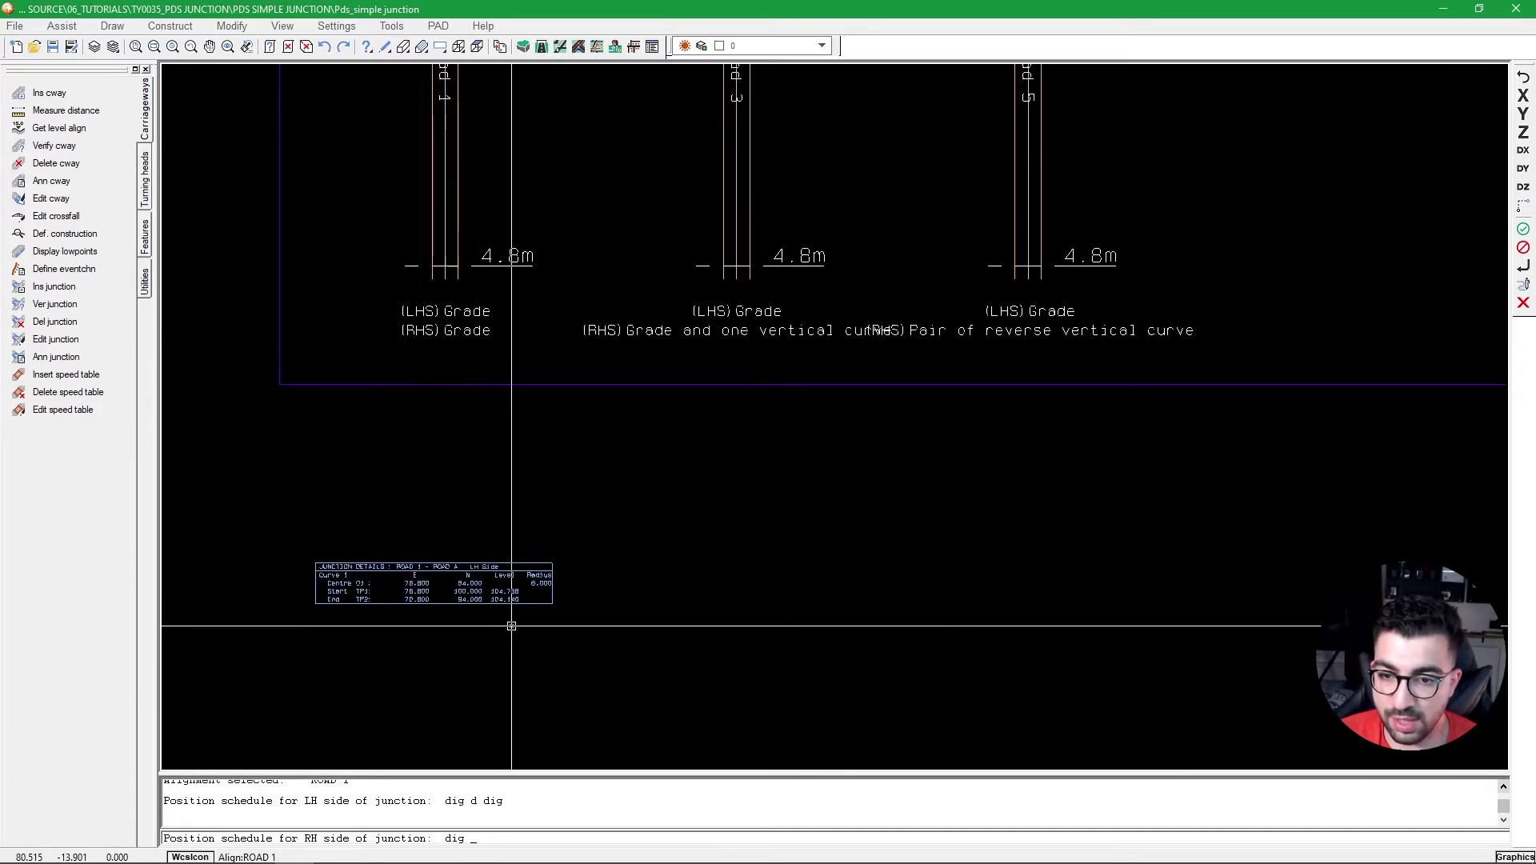
# Place the Road 1 junction's right-hand schedule on the upper-right vertex of its left-hand schedule.
pyautogui.rightClick(620, 535)
pyautogui.click(663, 581)
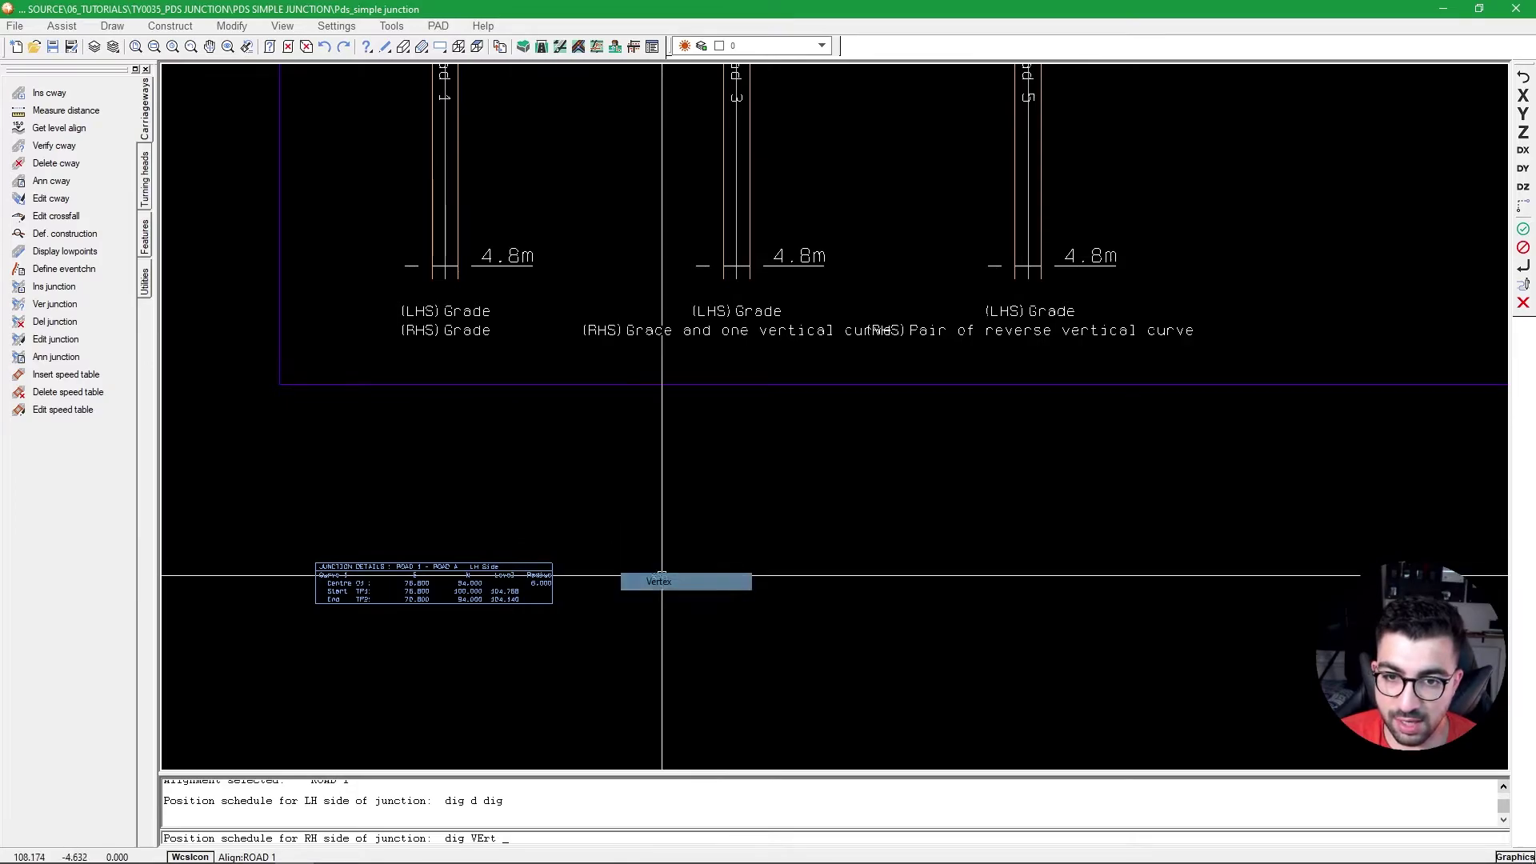
pyautogui.scroll(2, 536, 576)
pyautogui.click(685, 410)
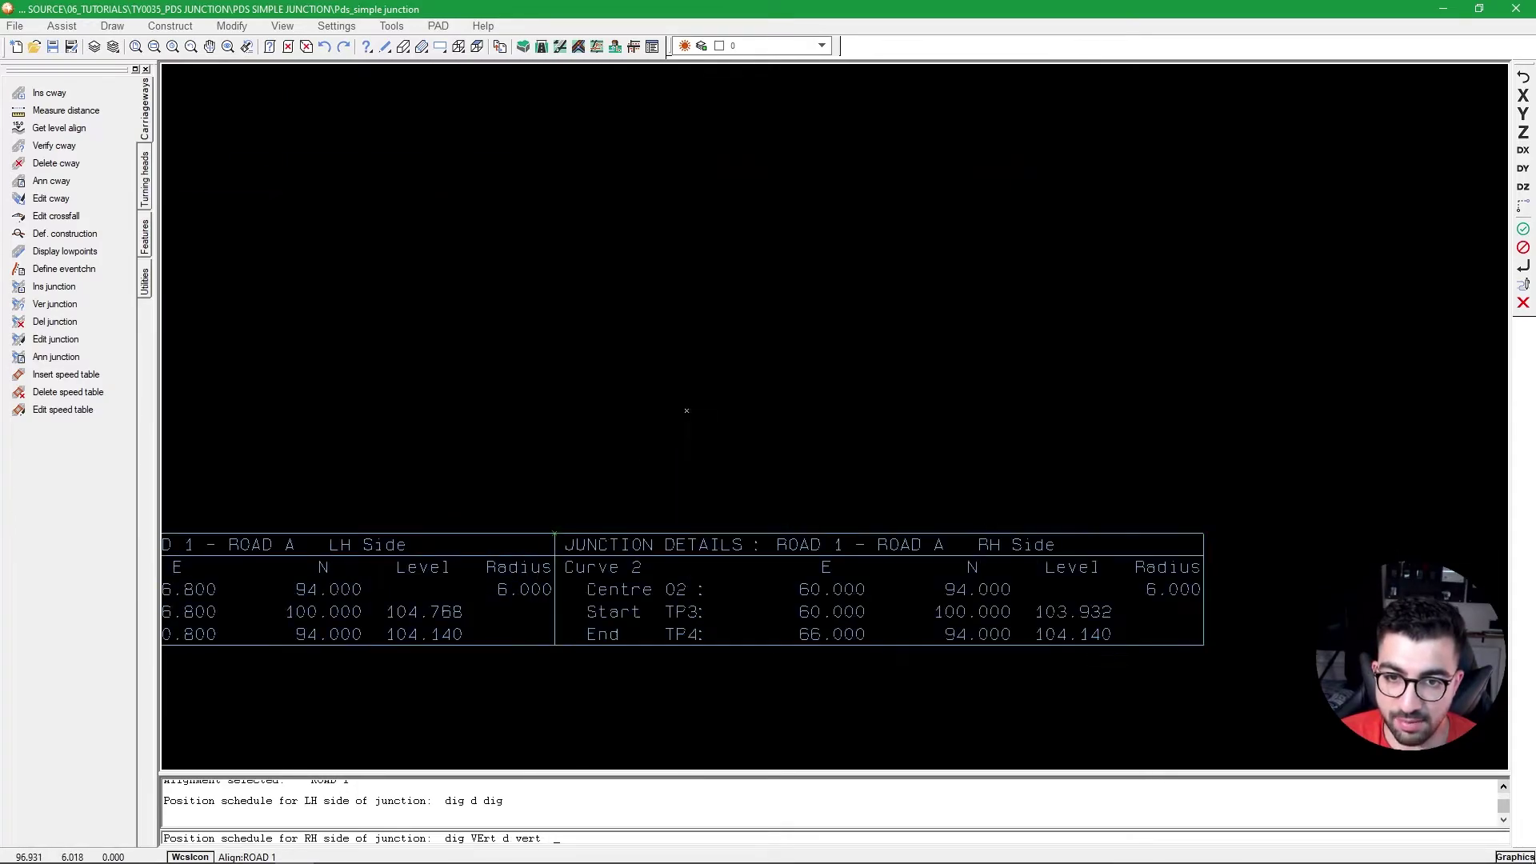
# Annotate the Road 2 junction, placing its left-hand schedule on the lower-left vertex of the Road 1 left-hand schedule.
pyautogui.scroll(-2, 685, 411)
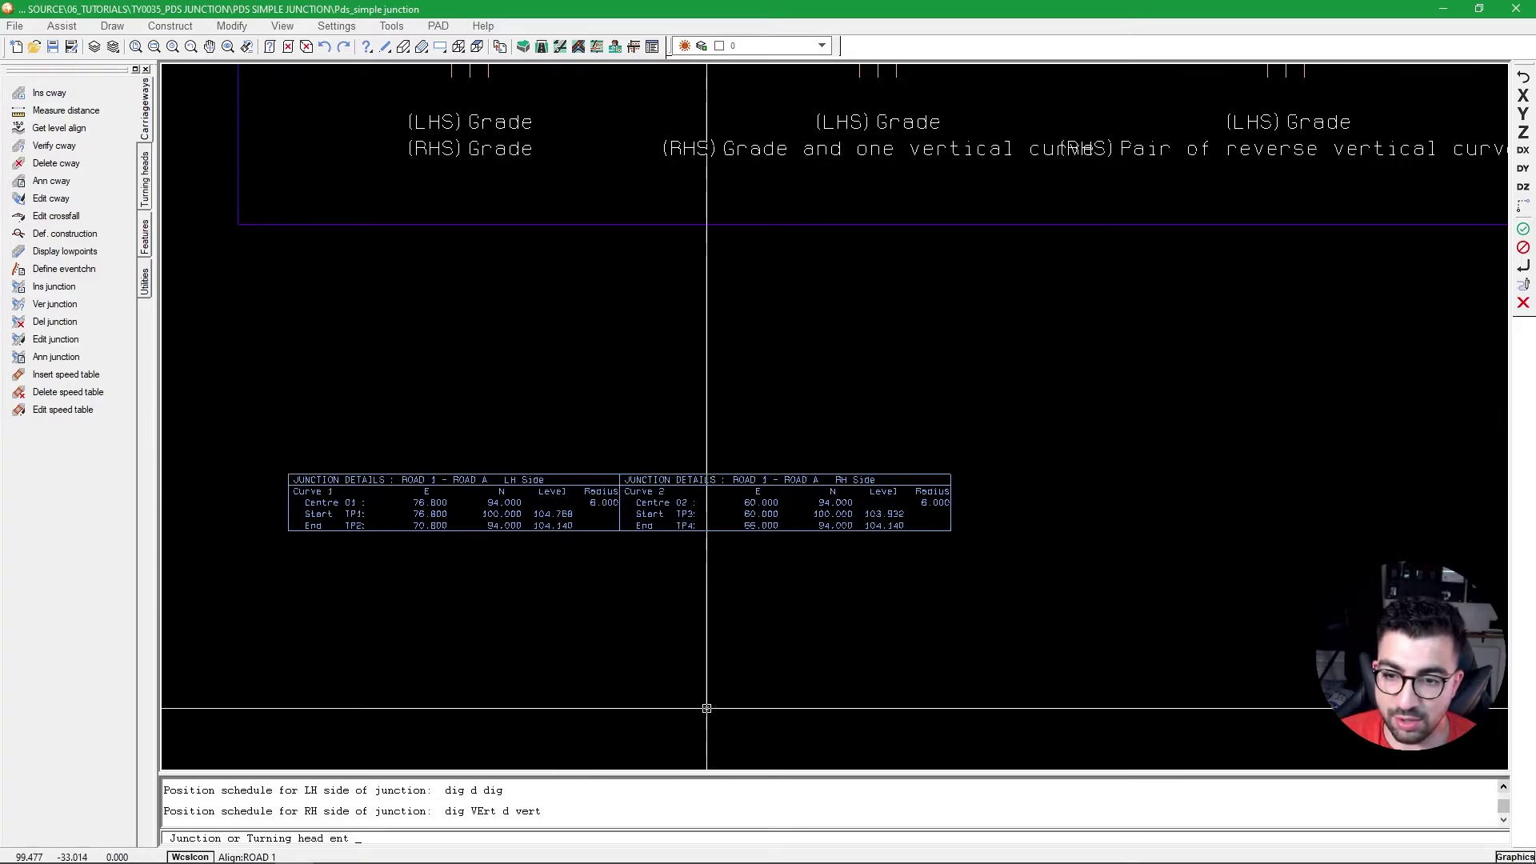
pyautogui.scroll(-2, 599, 342)
pyautogui.scroll(2, 524, 117)
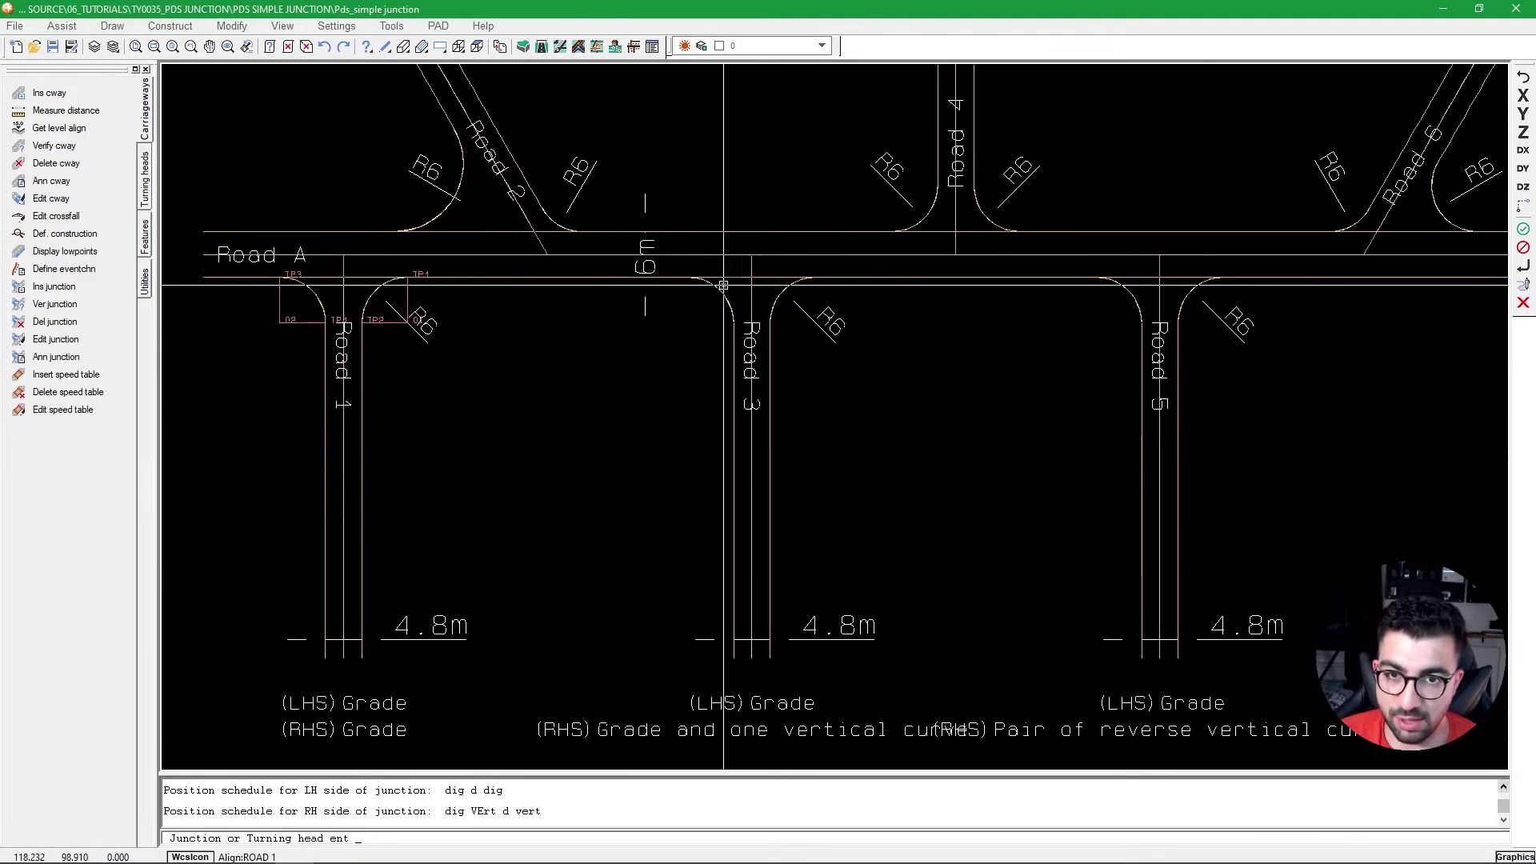
pyautogui.click(482, 173)
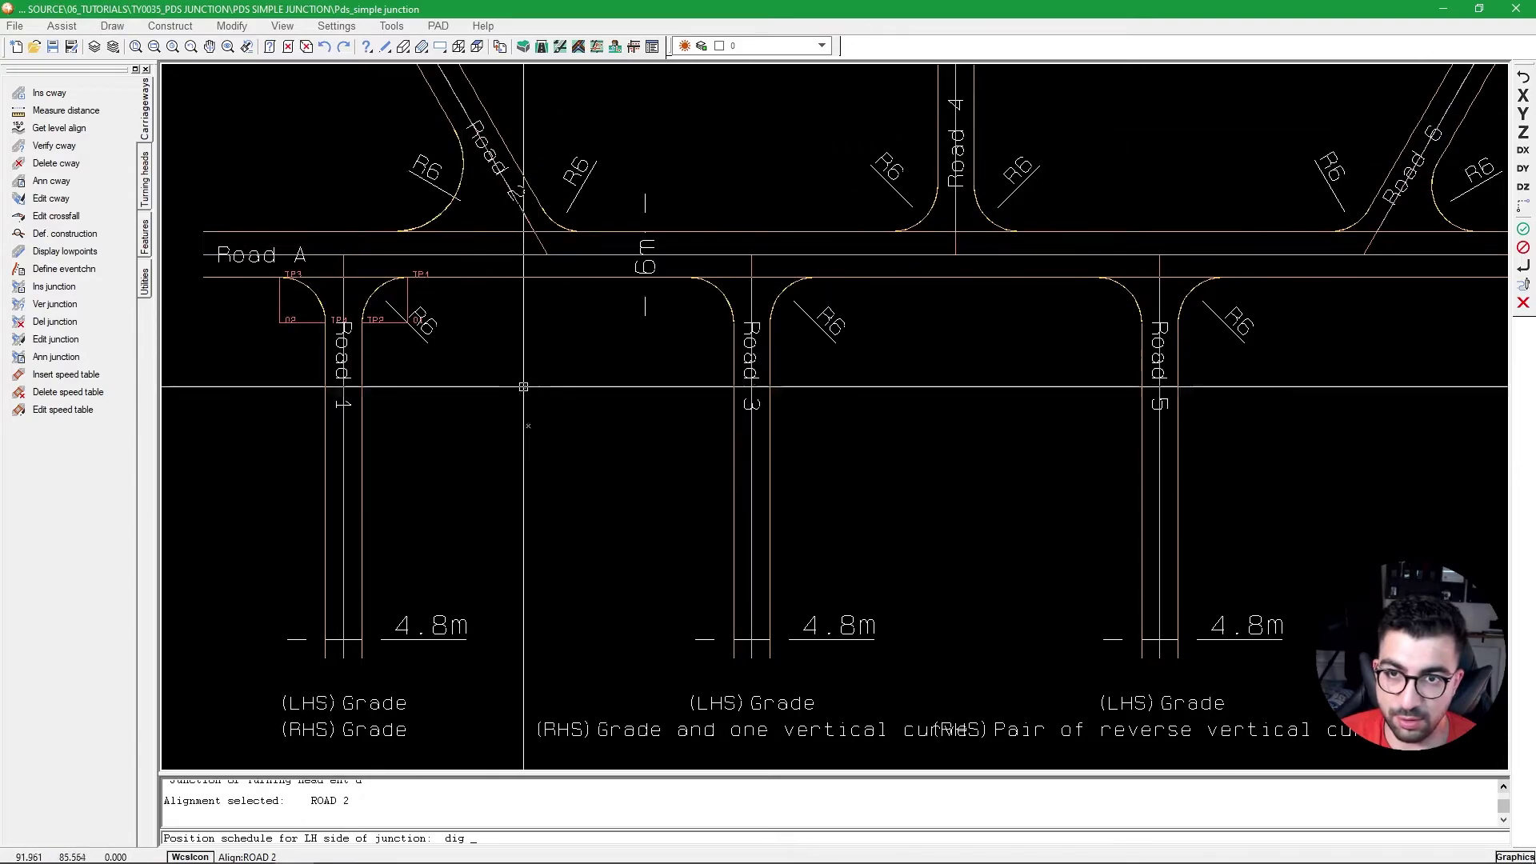
pyautogui.scroll(-2, 520, 371)
pyautogui.scroll(3, 466, 610)
pyautogui.scroll(1, 466, 610)
pyautogui.moveTo(459, 463); pyautogui.dragTo(460, 360, button='middle')
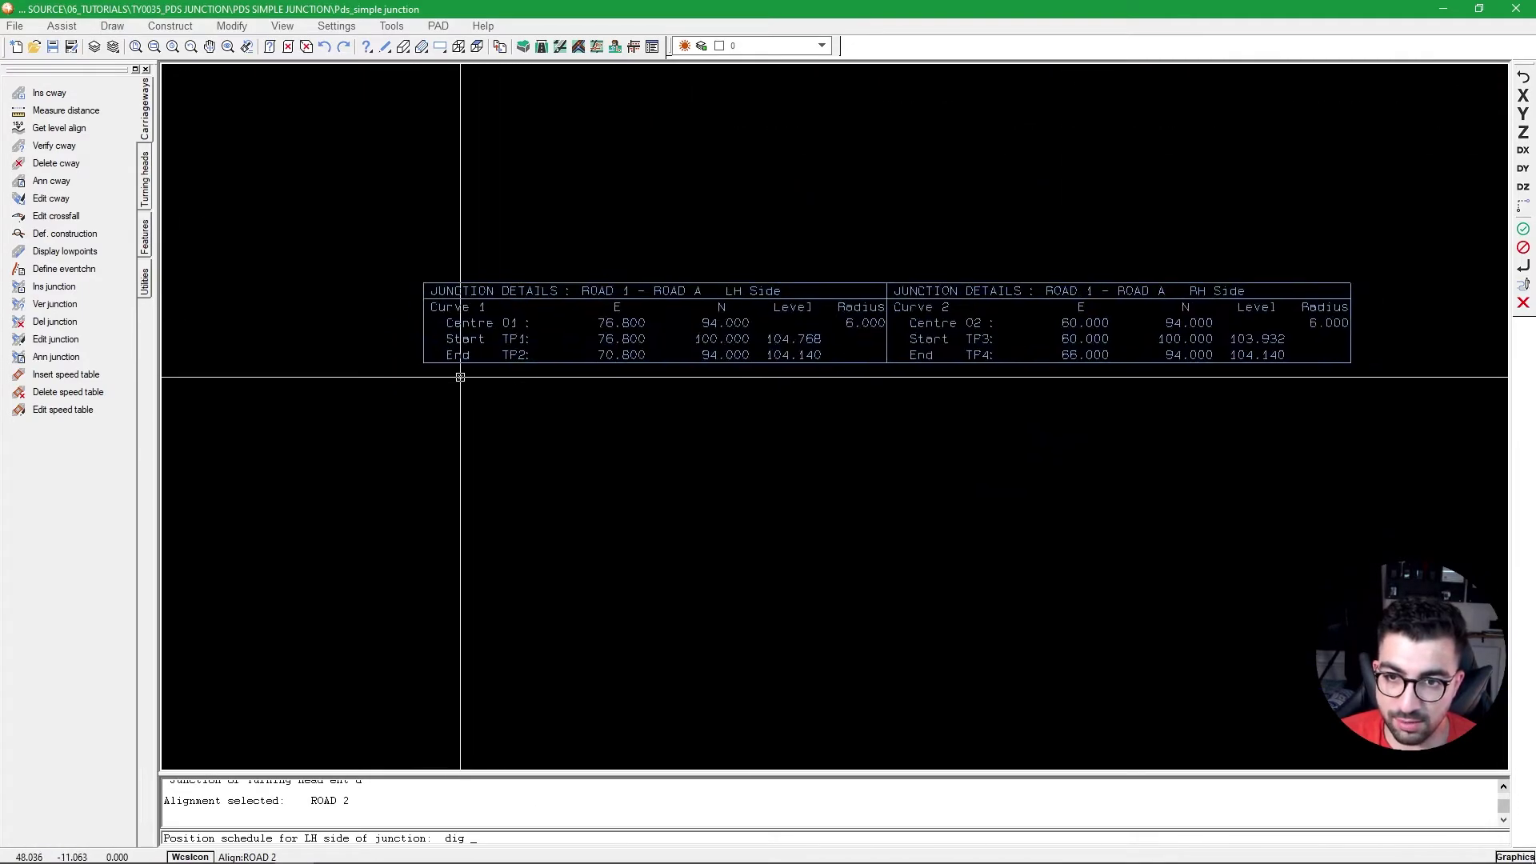
pyautogui.rightClick(461, 377)
pyautogui.click(500, 430)
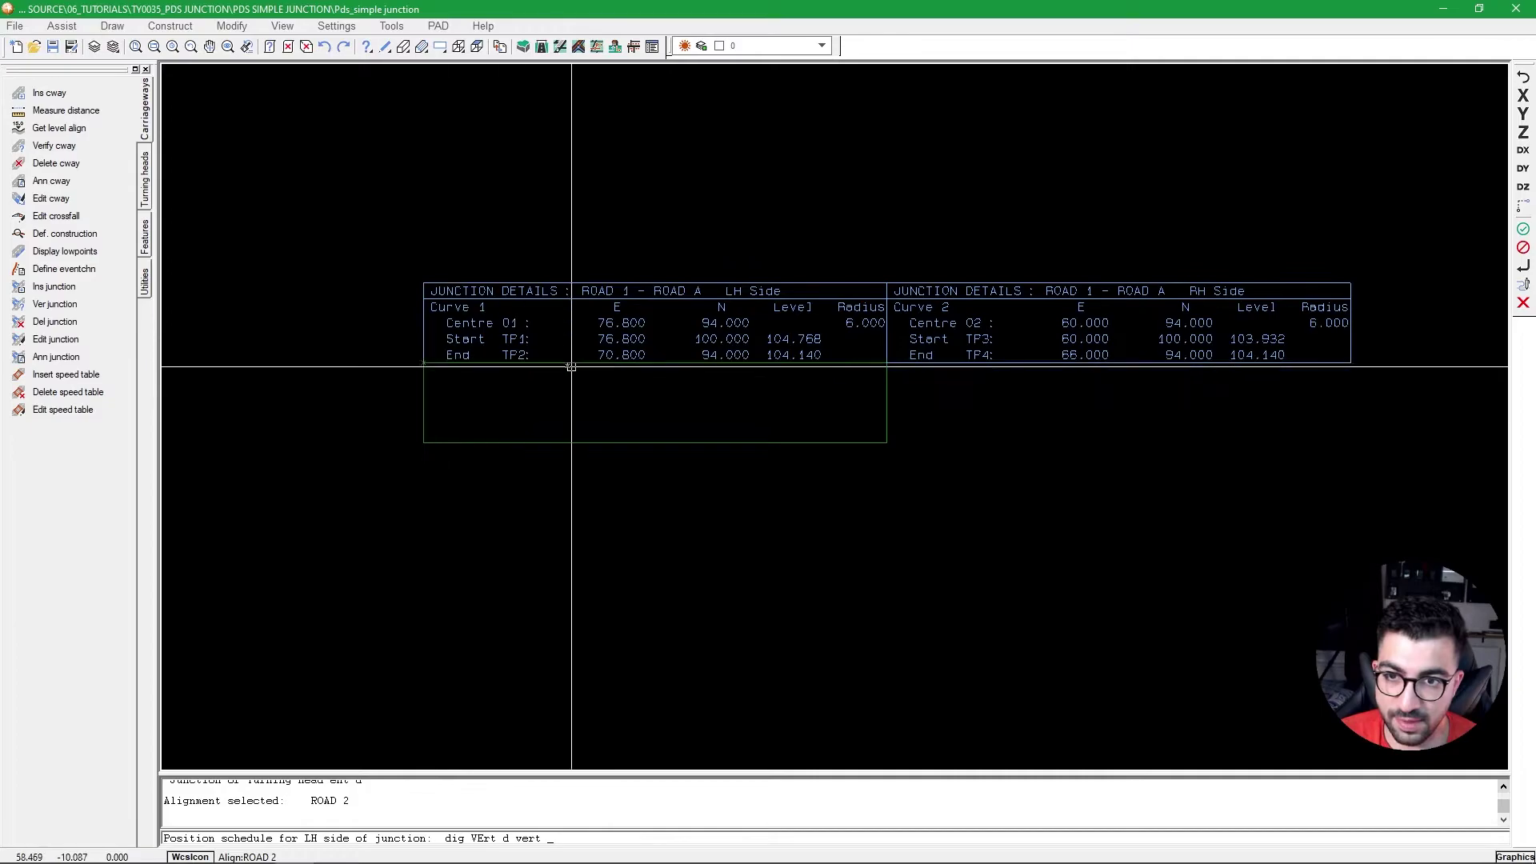
pyautogui.click(521, 357)
# Place the Road 2 junction's right-hand schedule on the vertex directly below the Road 1 right-hand schedule and finish annotating.
pyautogui.rightClick(977, 397)
pyautogui.click(1032, 446)
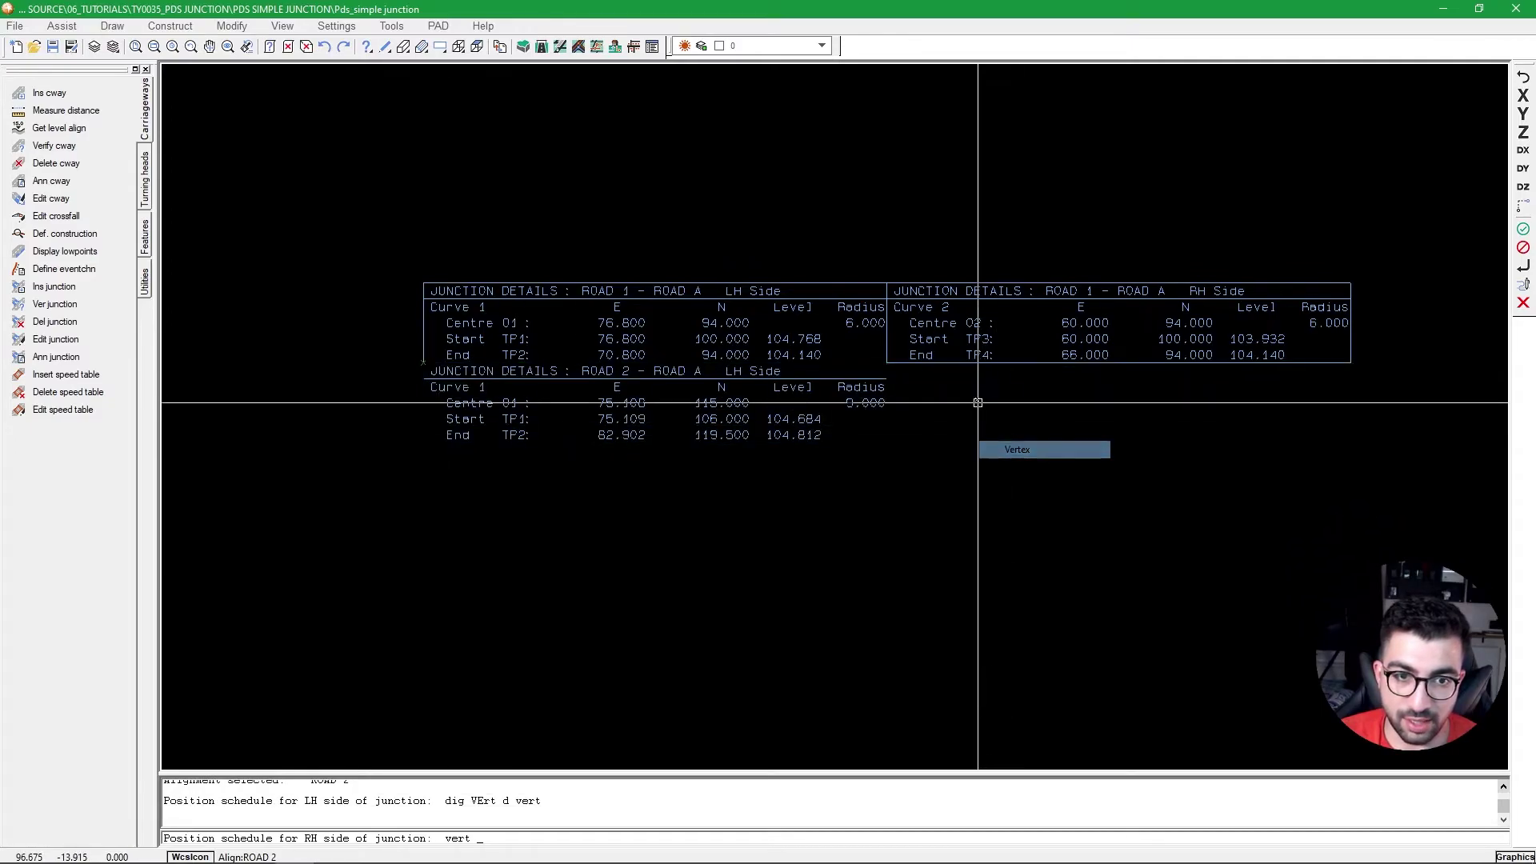
pyautogui.scroll(2, 813, 348)
pyautogui.click(787, 335)
pyautogui.scroll(-3, 774, 344)
pyautogui.scroll(2, 775, 344)
pyautogui.scroll(-2, 732, 354)
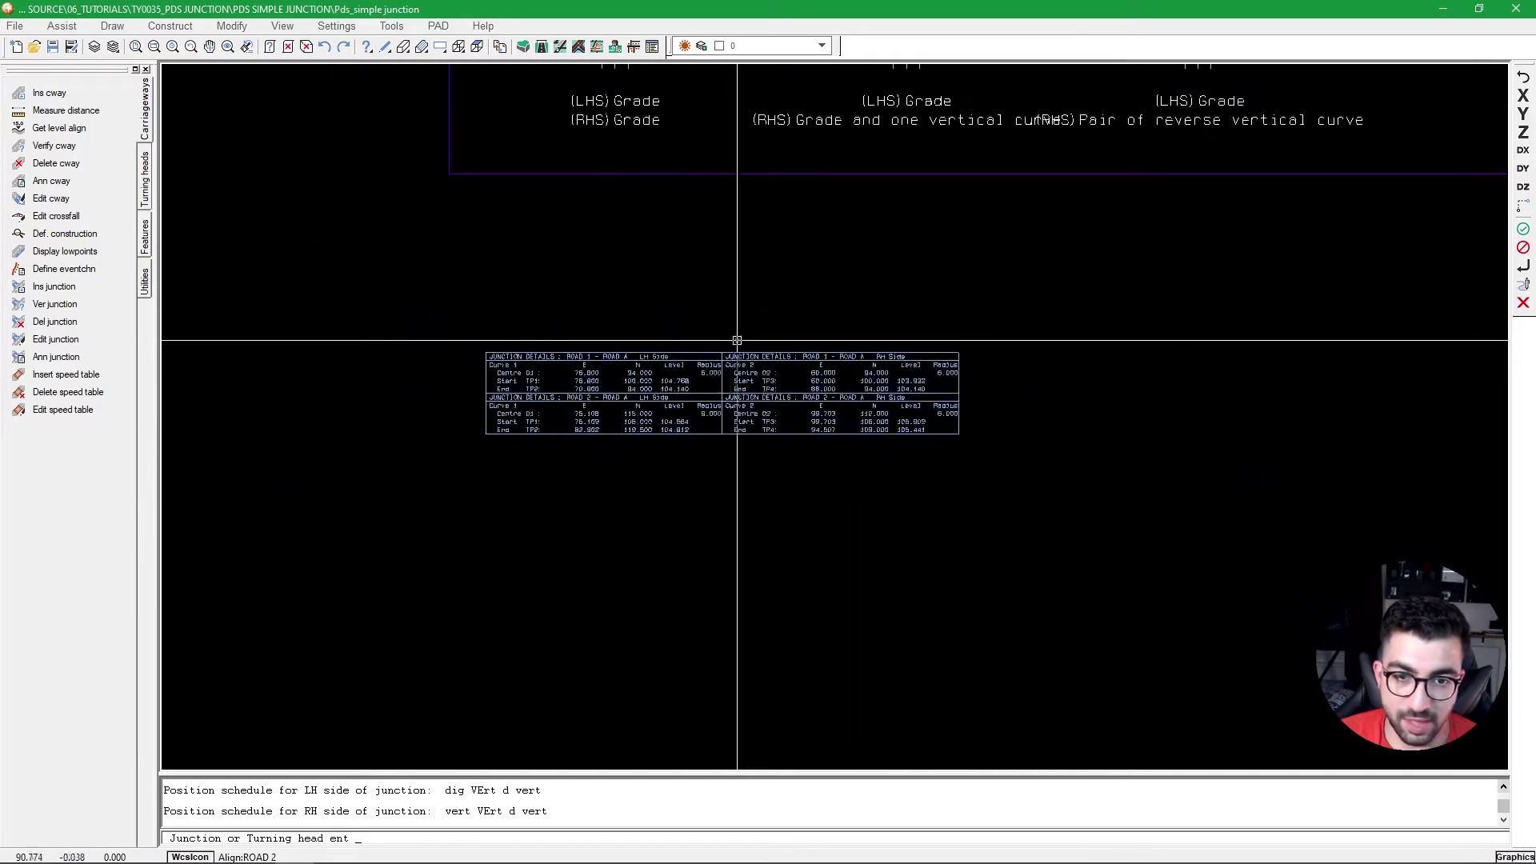
pyautogui.press('Return')
# Examine the Road 1 and Road 2 junction schedules against the centre and tangent point labels on the plan.
pyautogui.scroll(2, 611, 367)
pyautogui.scroll(1, 352, 431)
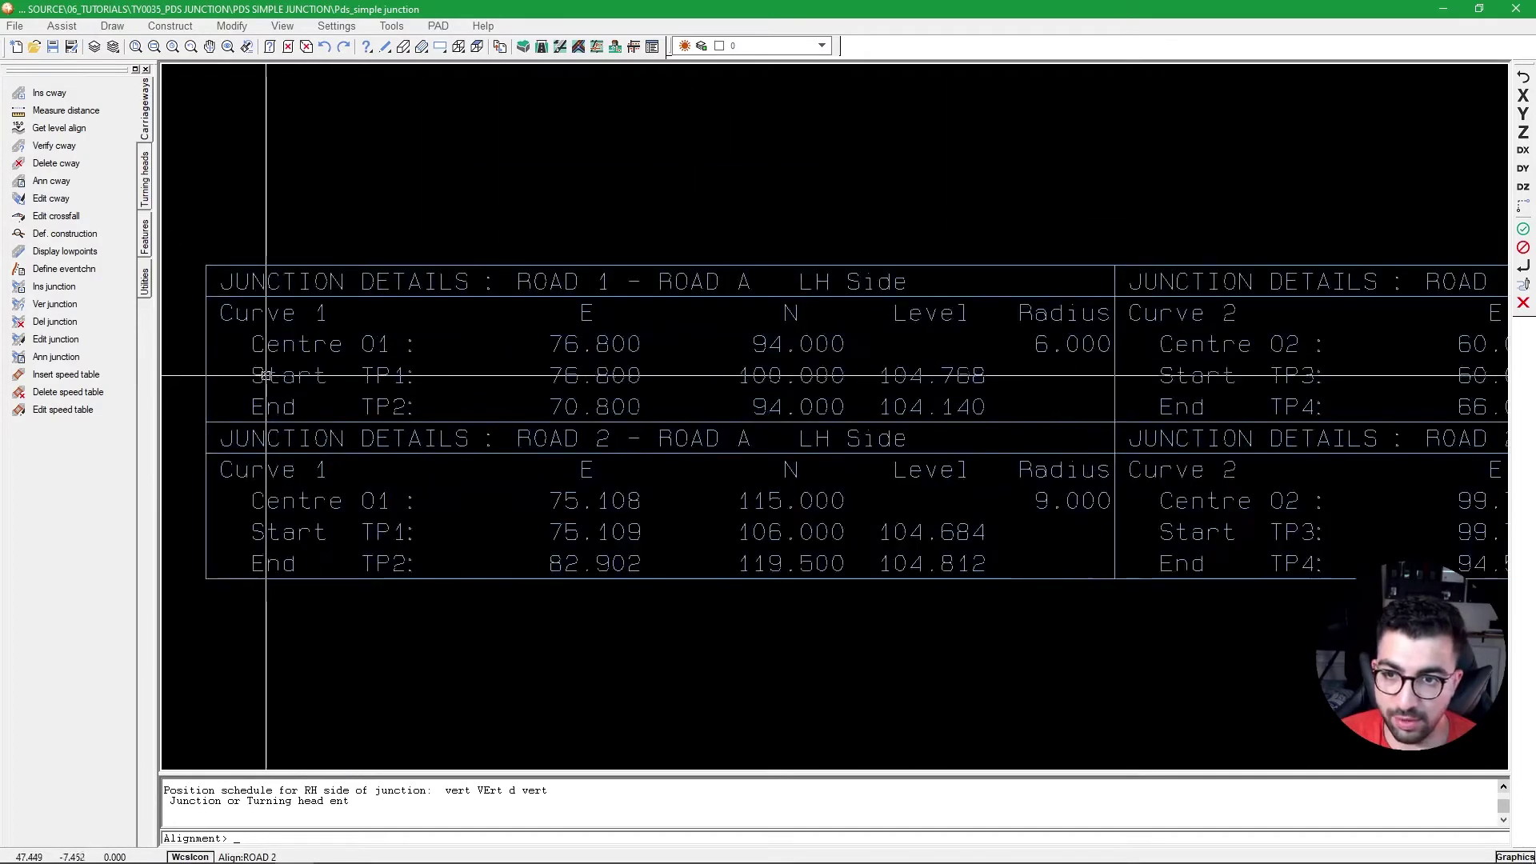
pyautogui.scroll(-1, 514, 376)
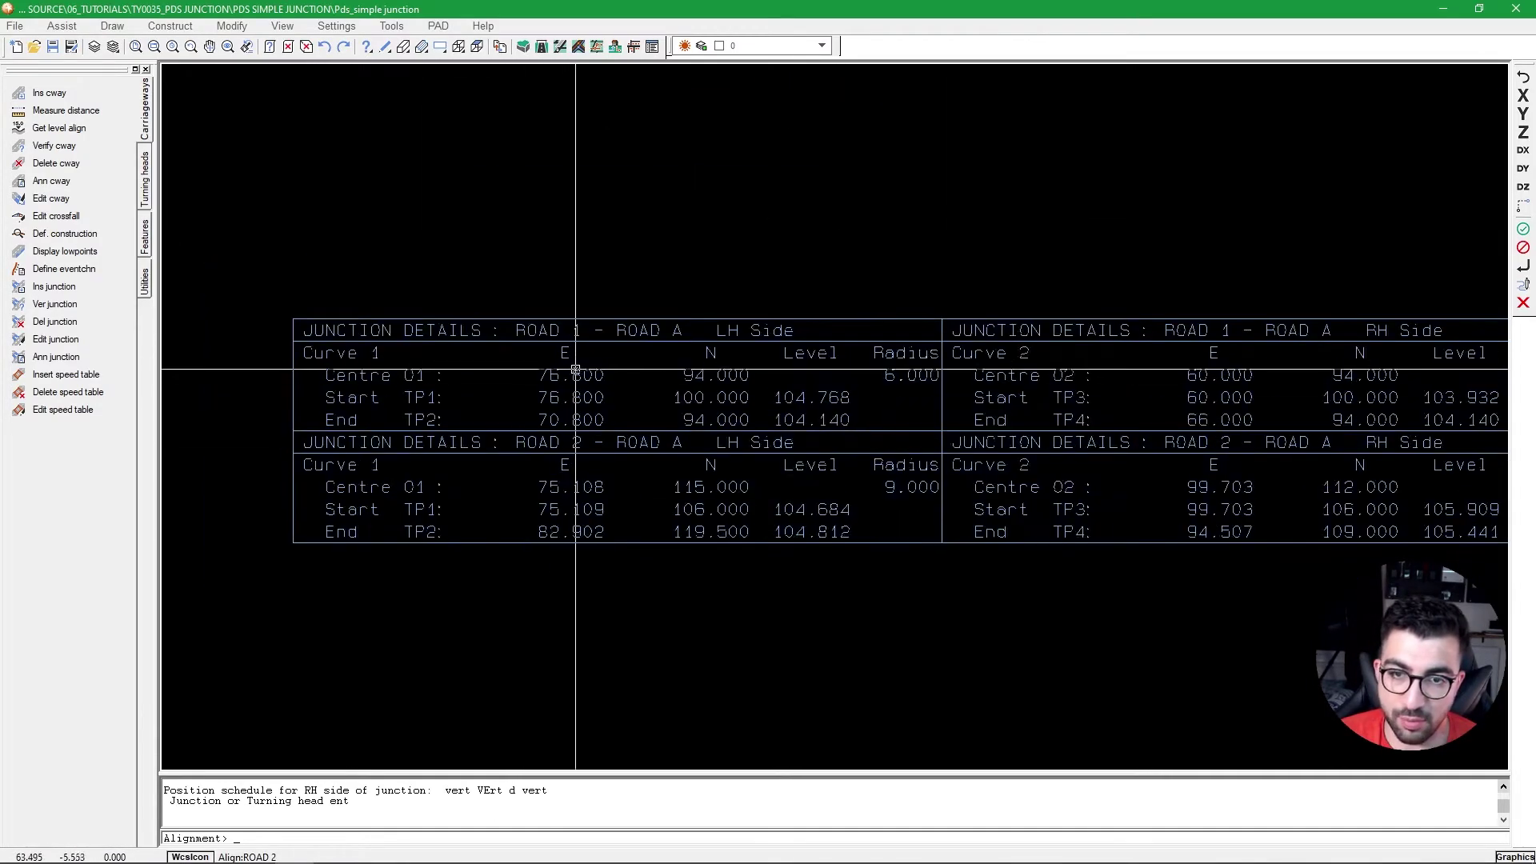
pyautogui.scroll(-1, 608, 384)
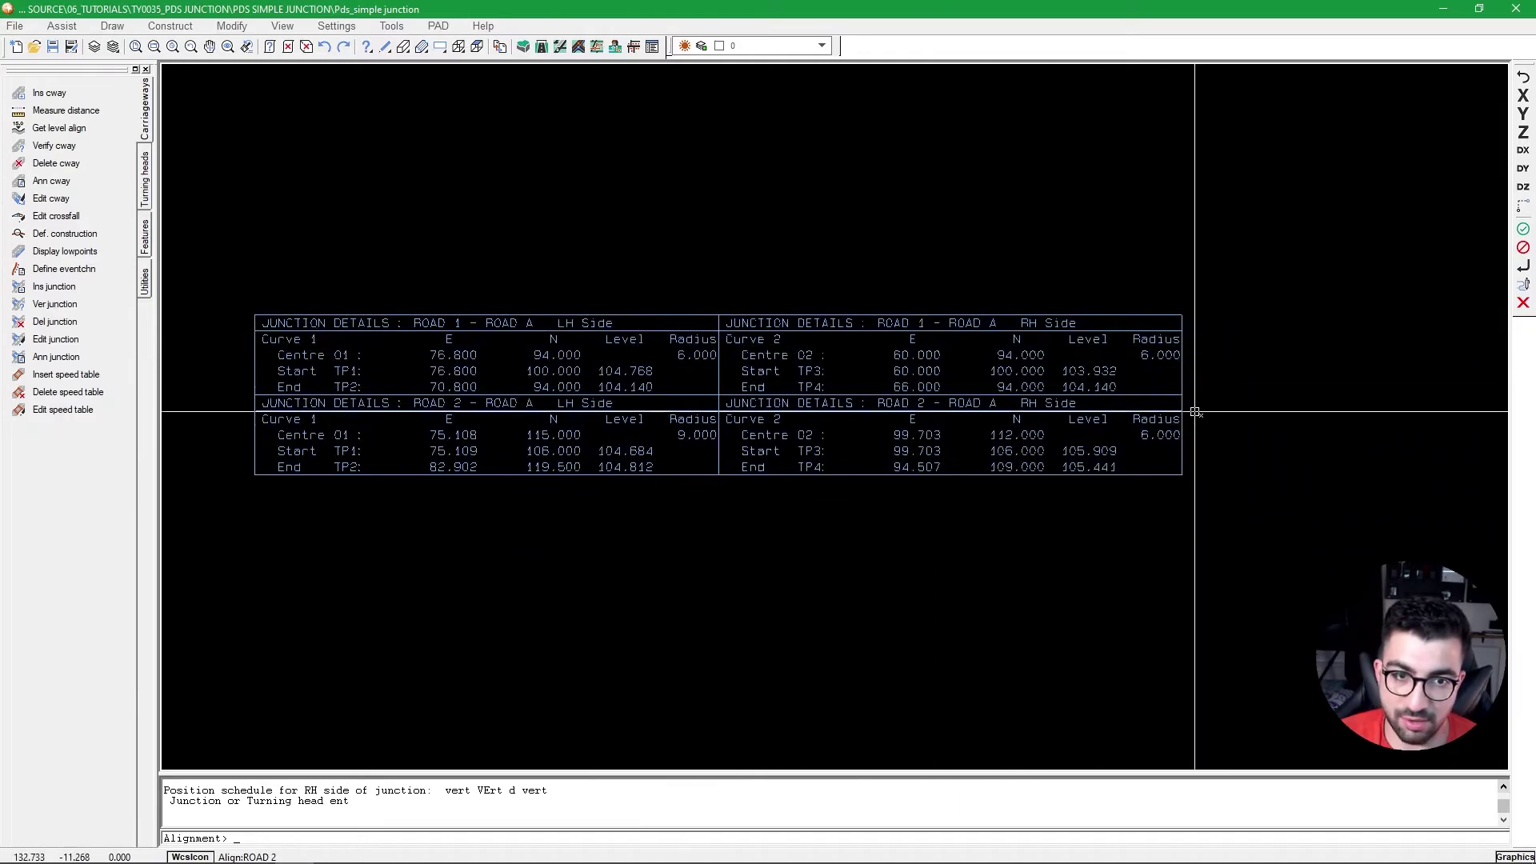
pyautogui.scroll(-3, 1158, 397)
pyautogui.scroll(2, 445, 215)
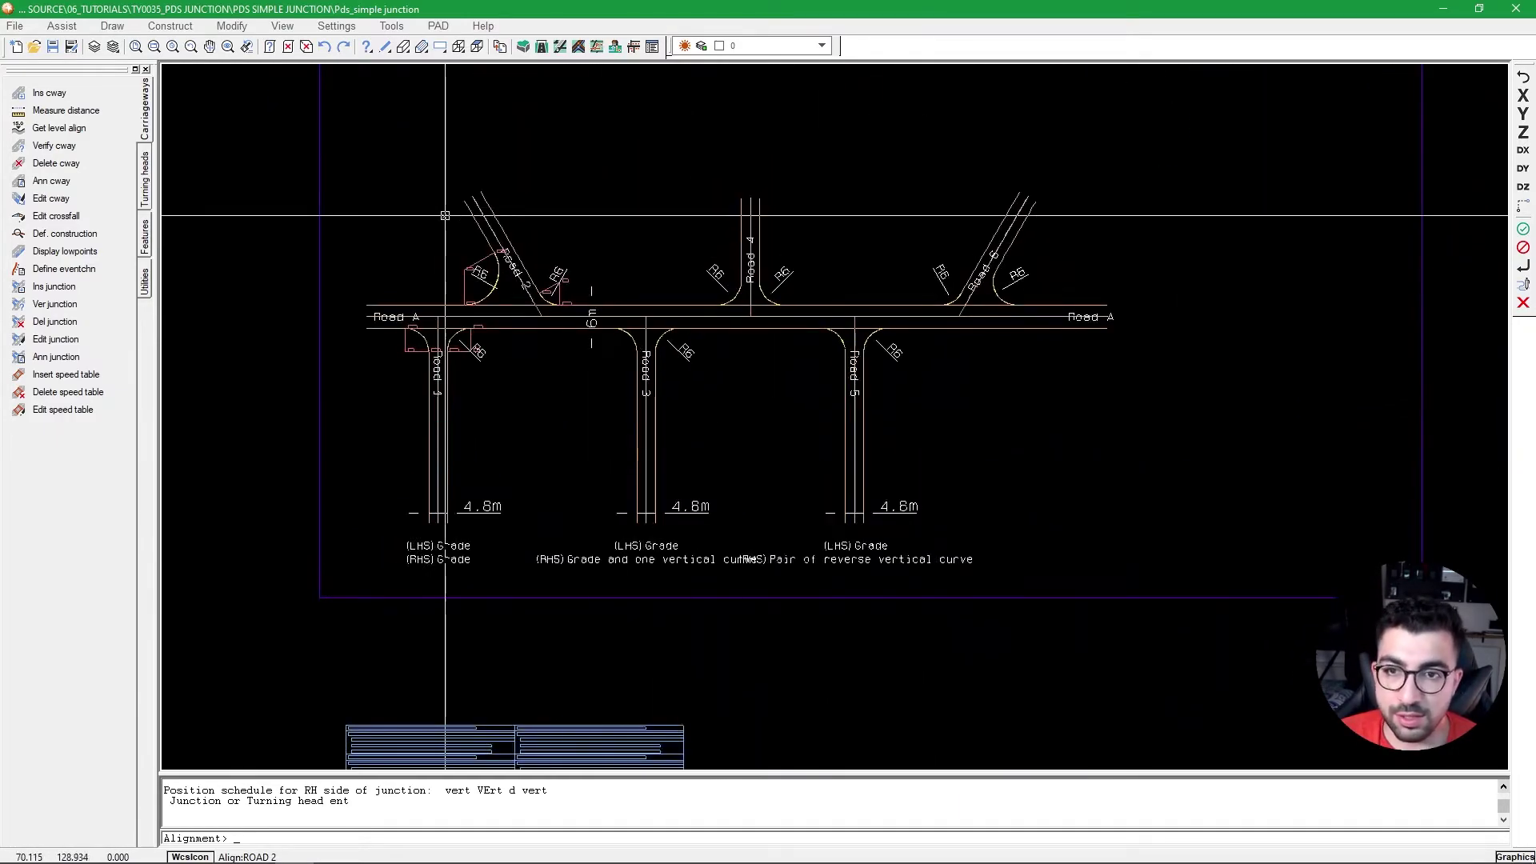
pyautogui.scroll(3, 496, 458)
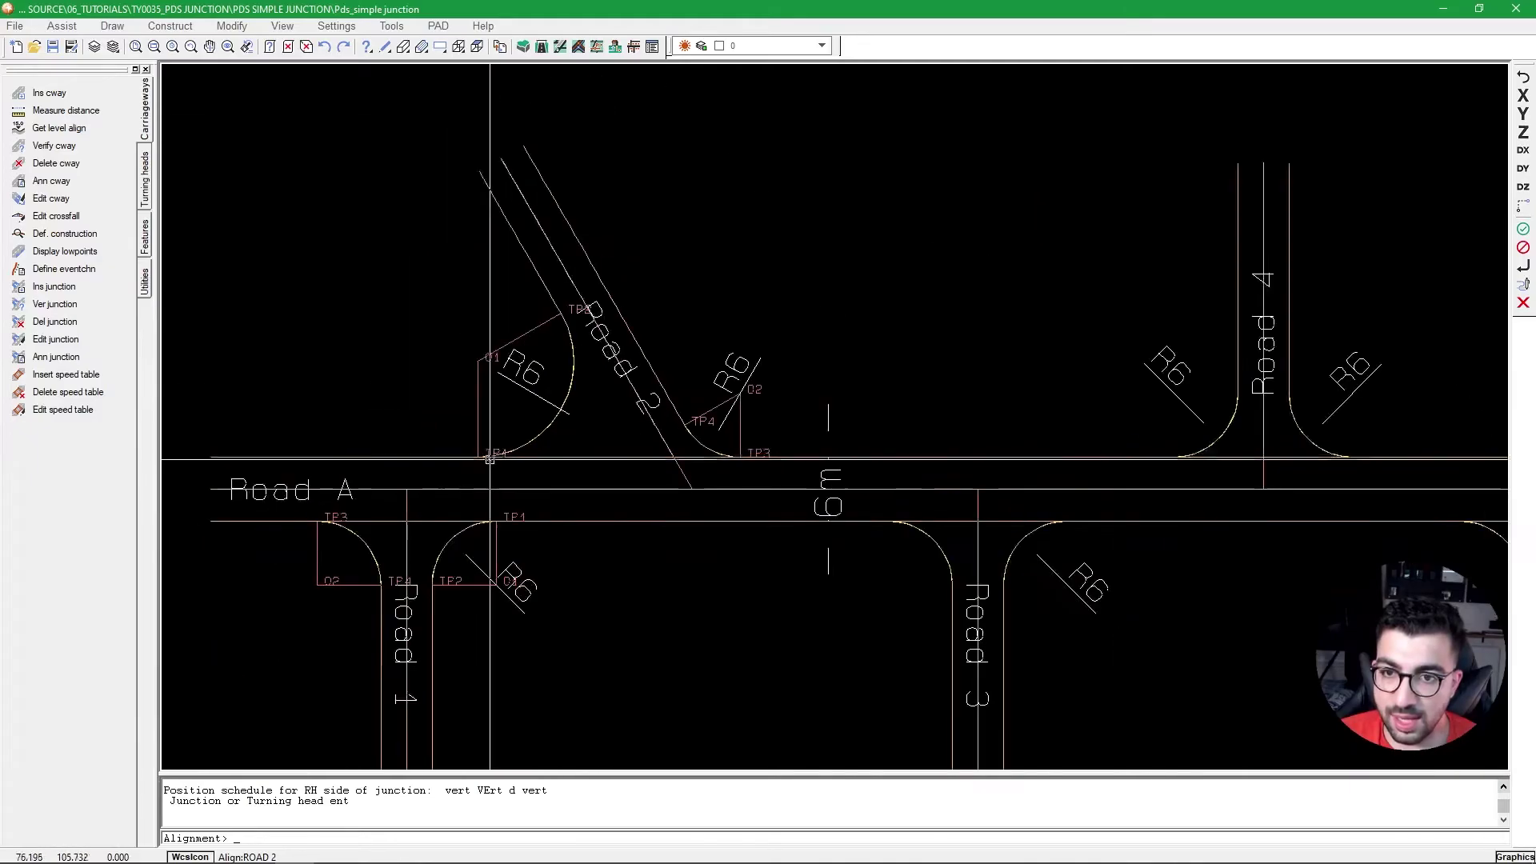
pyautogui.moveTo(496, 458); pyautogui.dragTo(570, 373, button='middle')
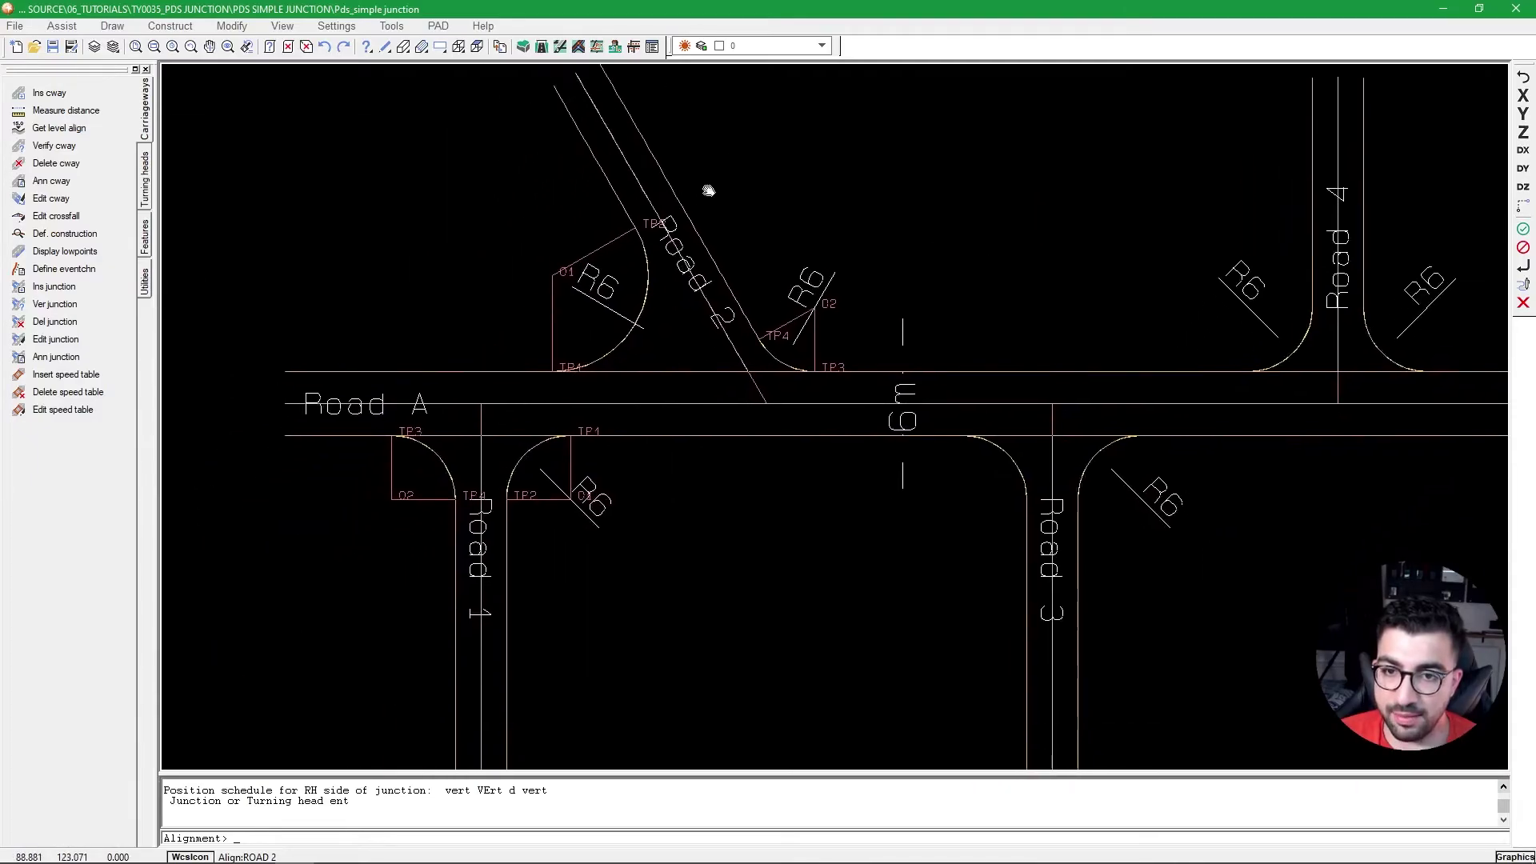
# Delete the junction / turning head annotation of the Road 1 junction, including its schedules.
pyautogui.click(146, 384)
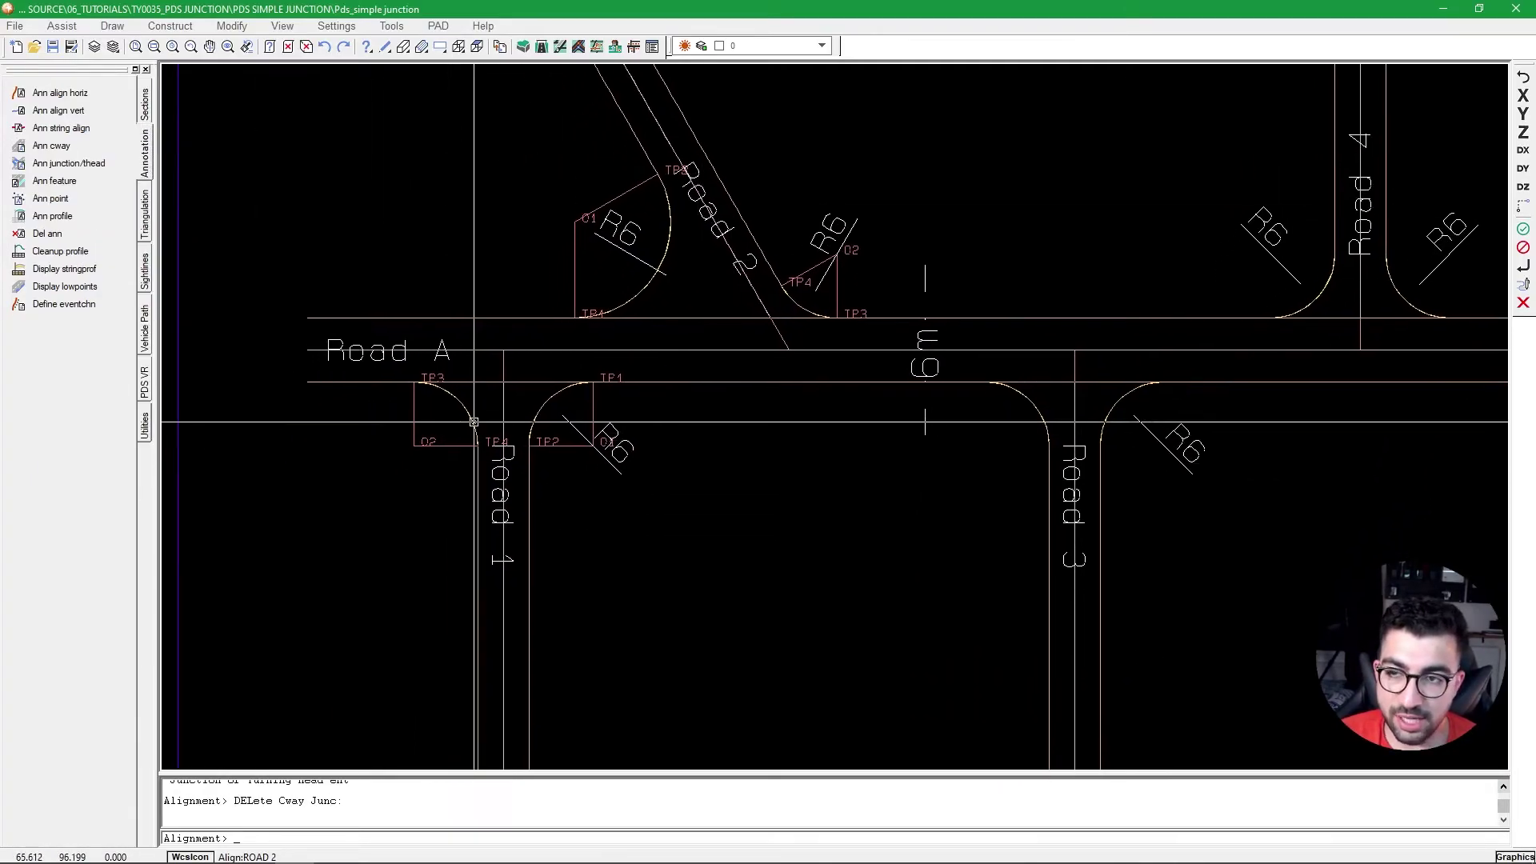
pyautogui.rightClick(61, 377)
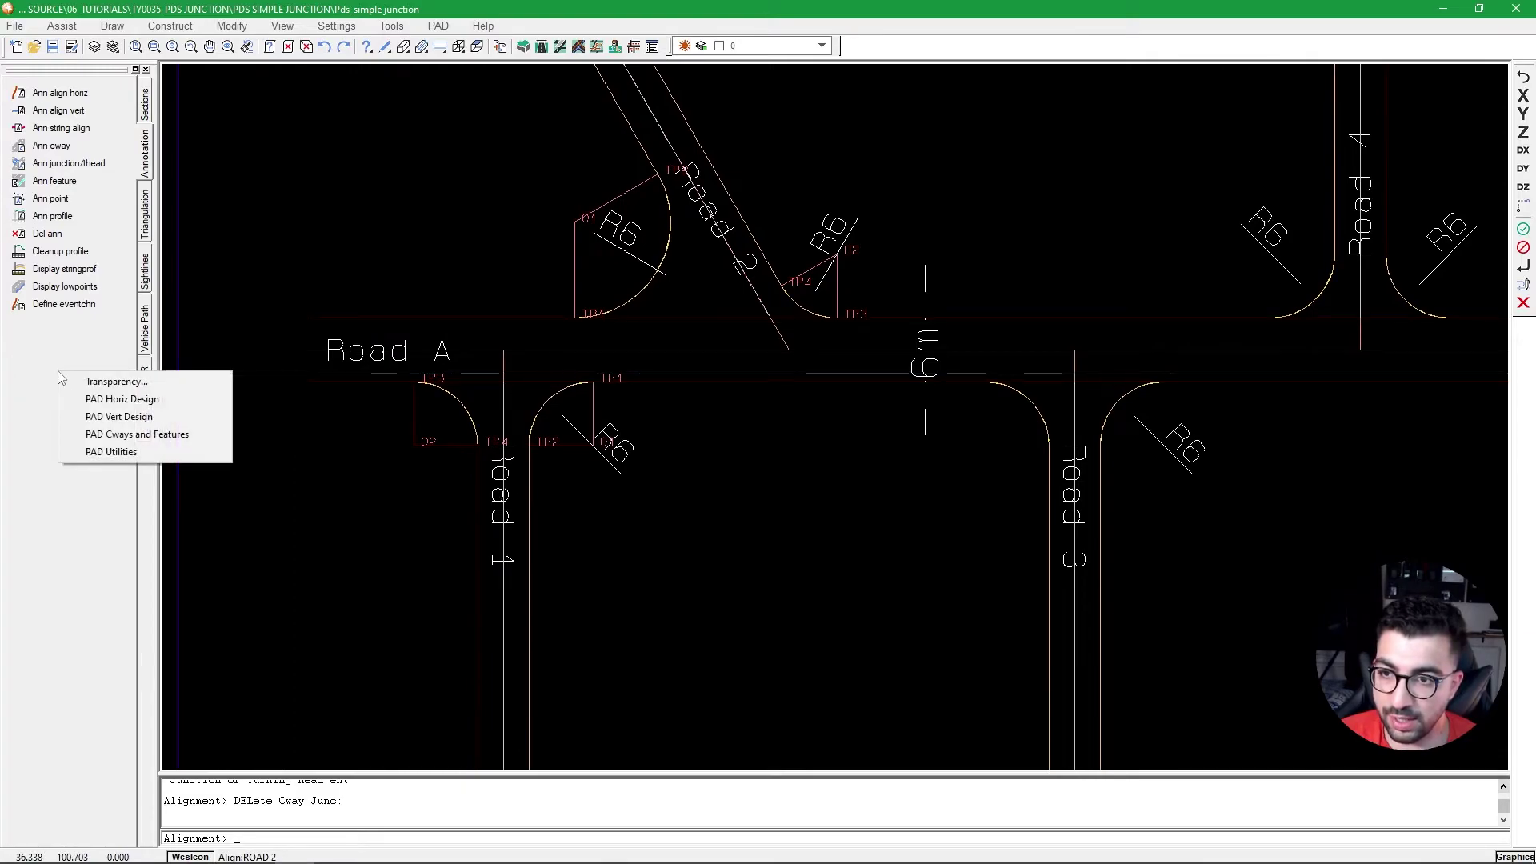
pyautogui.click(100, 456)
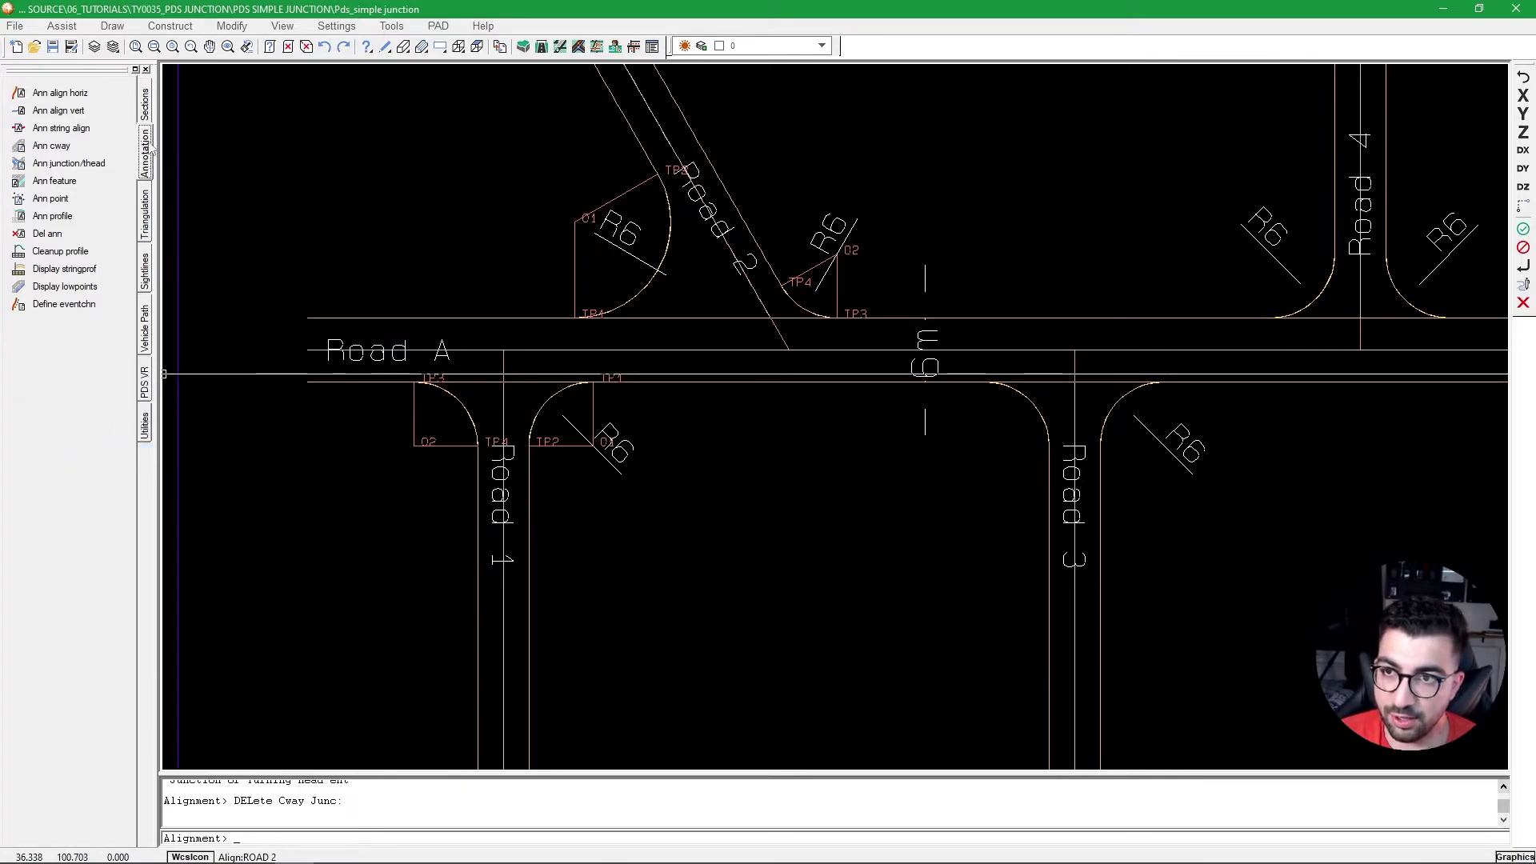
pyautogui.click(25, 234)
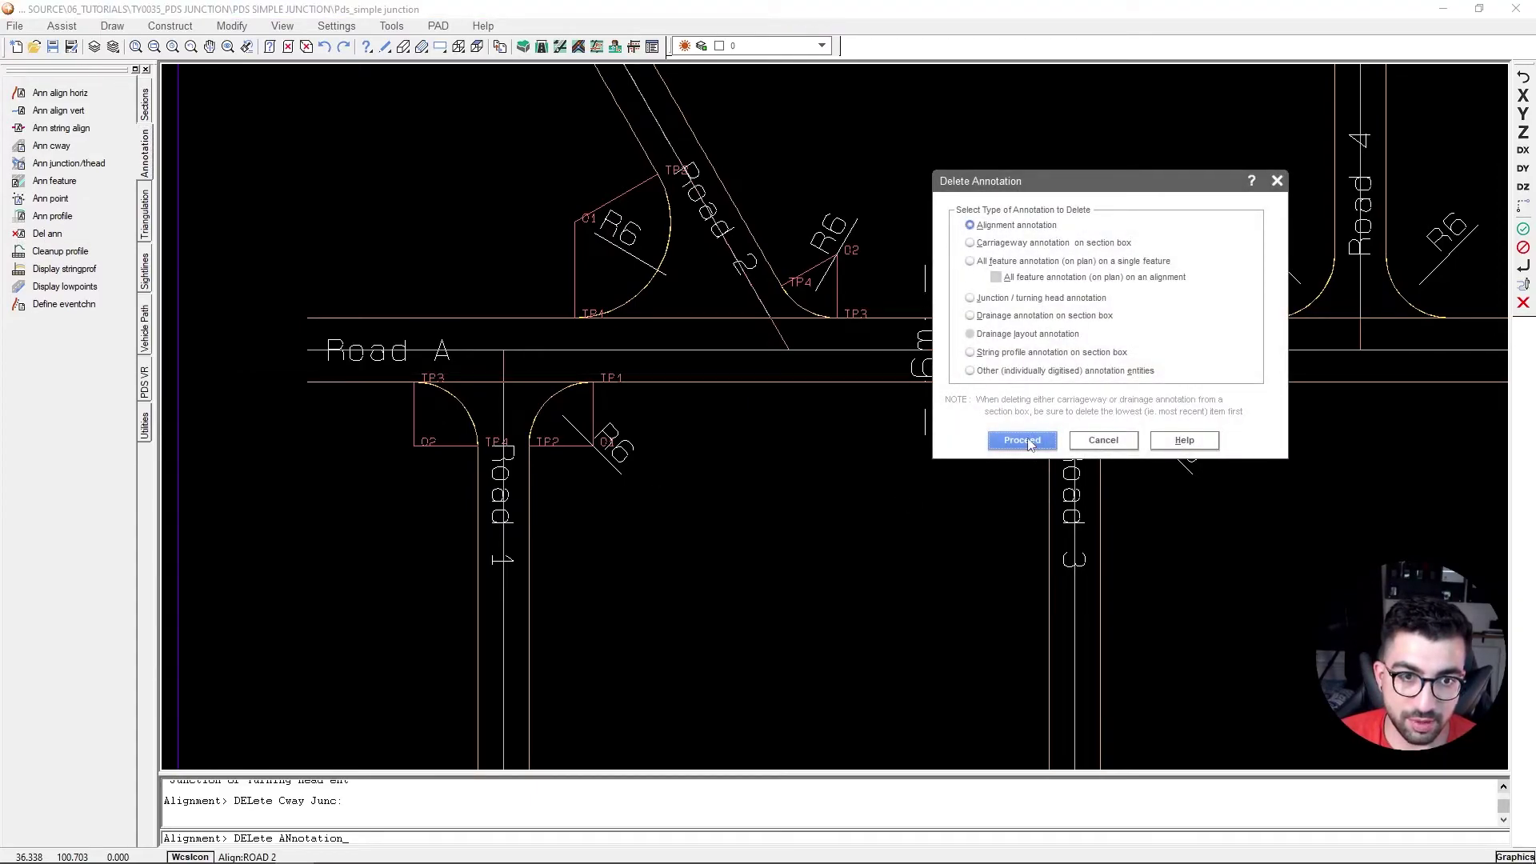
pyautogui.click(1000, 300)
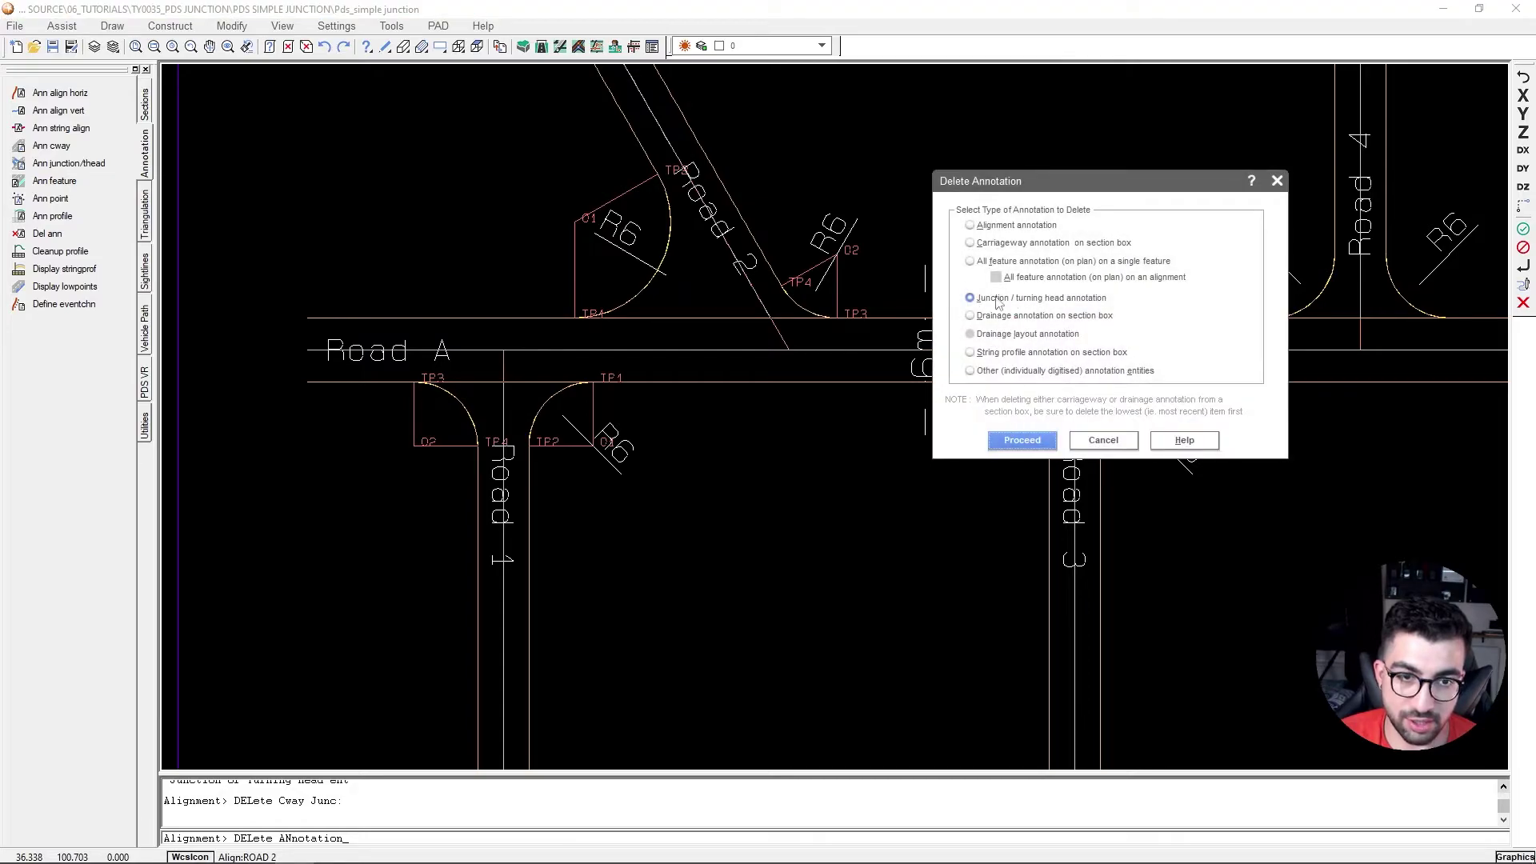
pyautogui.click(1019, 440)
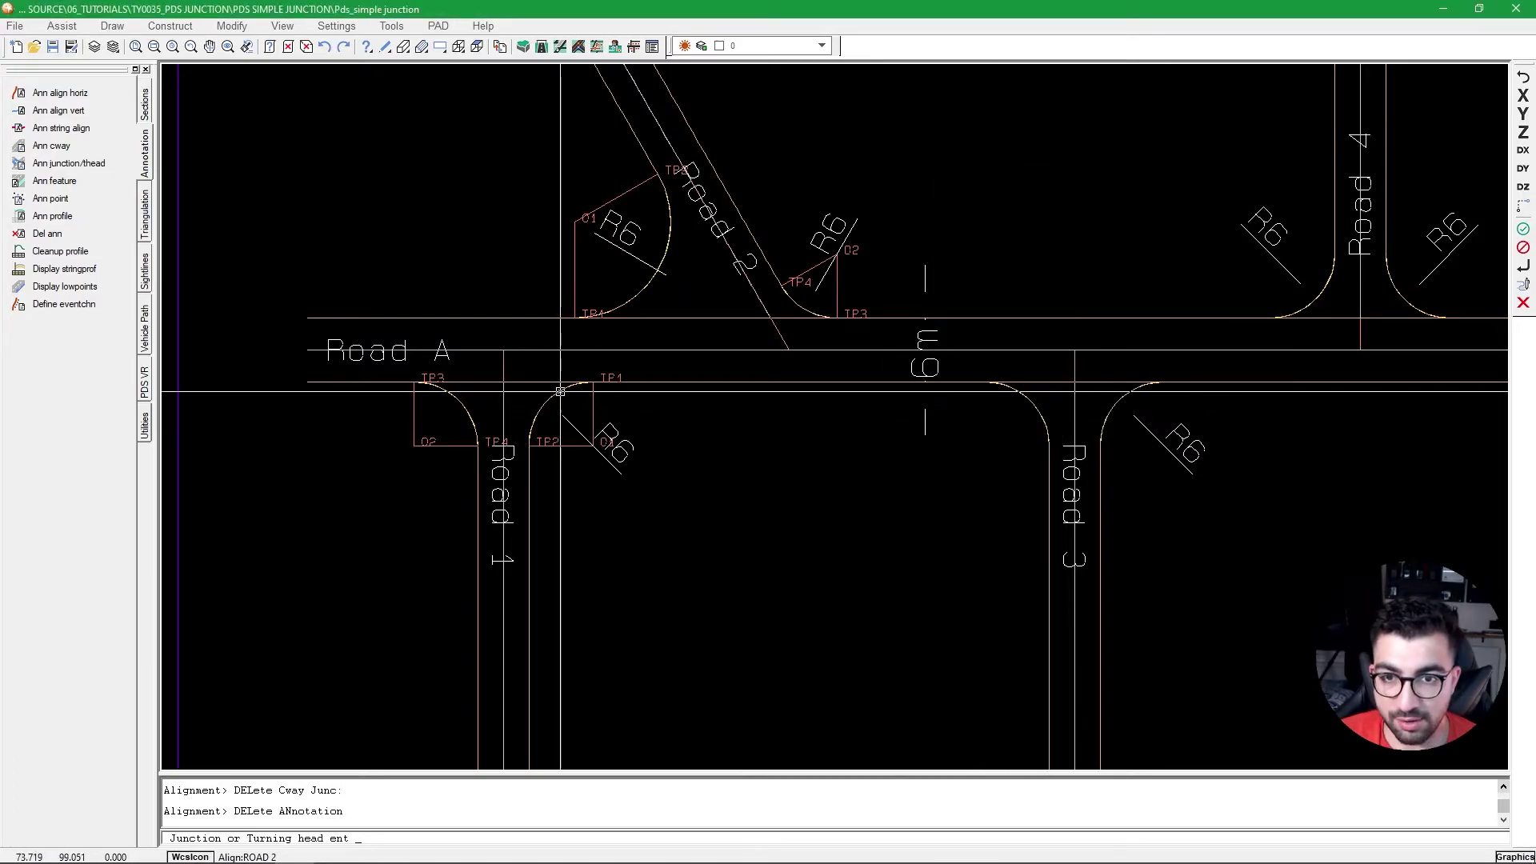
pyautogui.click(626, 375)
# Delete the junction annotation of the Road 2 junction in the same way.
pyautogui.scroll(-5, 626, 375)
pyautogui.scroll(-3, 626, 376)
pyautogui.scroll(5, 616, 555)
pyautogui.scroll(-5, 496, 325)
pyautogui.scroll(2, 514, 445)
pyautogui.click(560, 270)
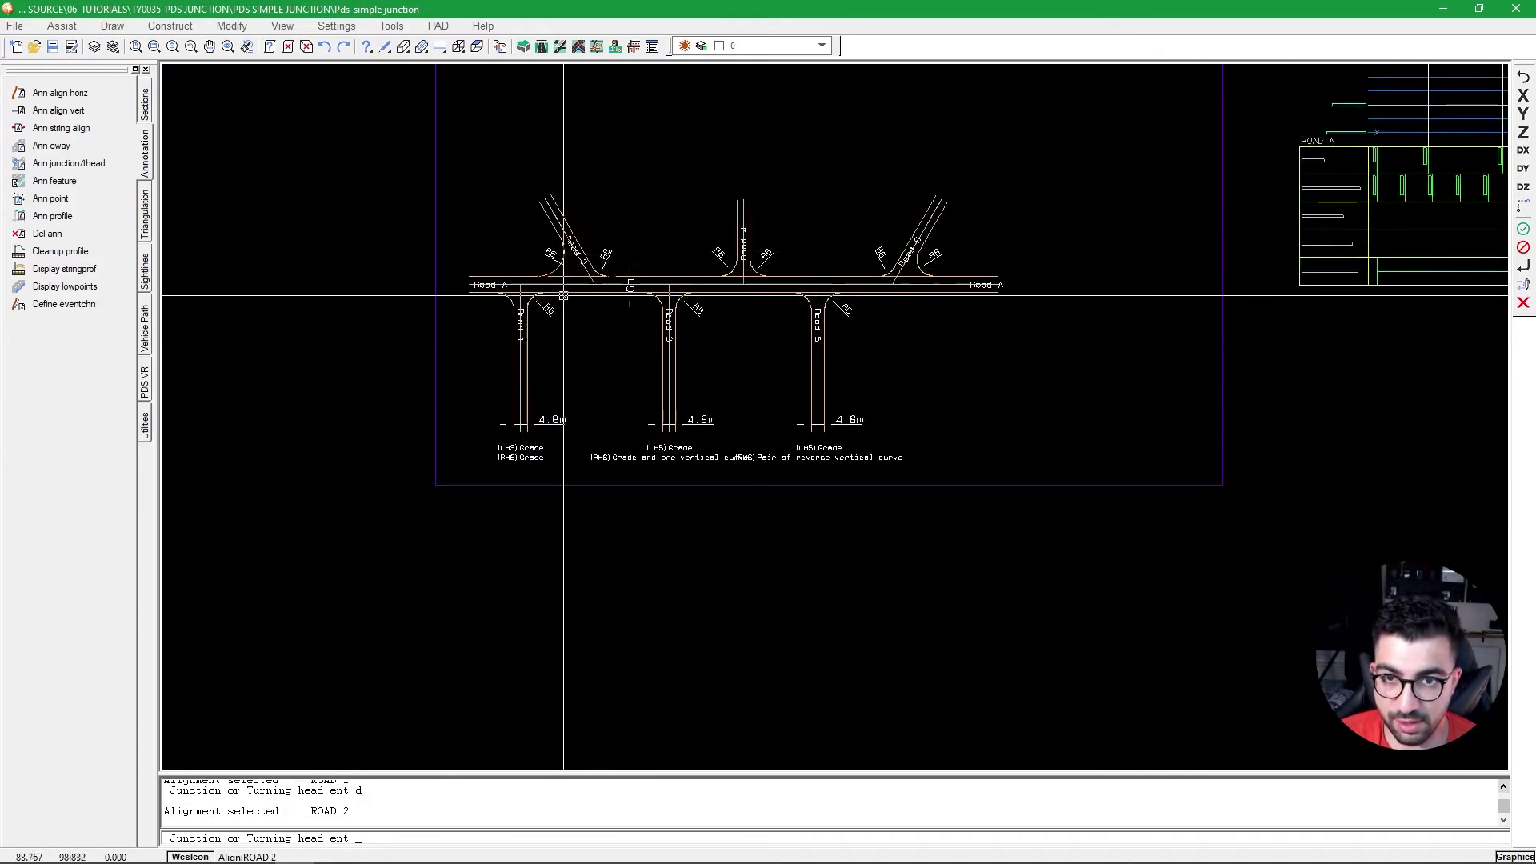
# Start Triangulate Alignment and pick Road A in the drawing as the alignment to triangulate.
pyautogui.scroll(2, 628, 544)
pyautogui.scroll(-4, 614, 535)
pyautogui.scroll(2, 651, 240)
pyautogui.scroll(-2, 604, 244)
pyautogui.scroll(3, 590, 326)
pyautogui.moveTo(300, 330); pyautogui.dragTo(497, 330, button='middle')
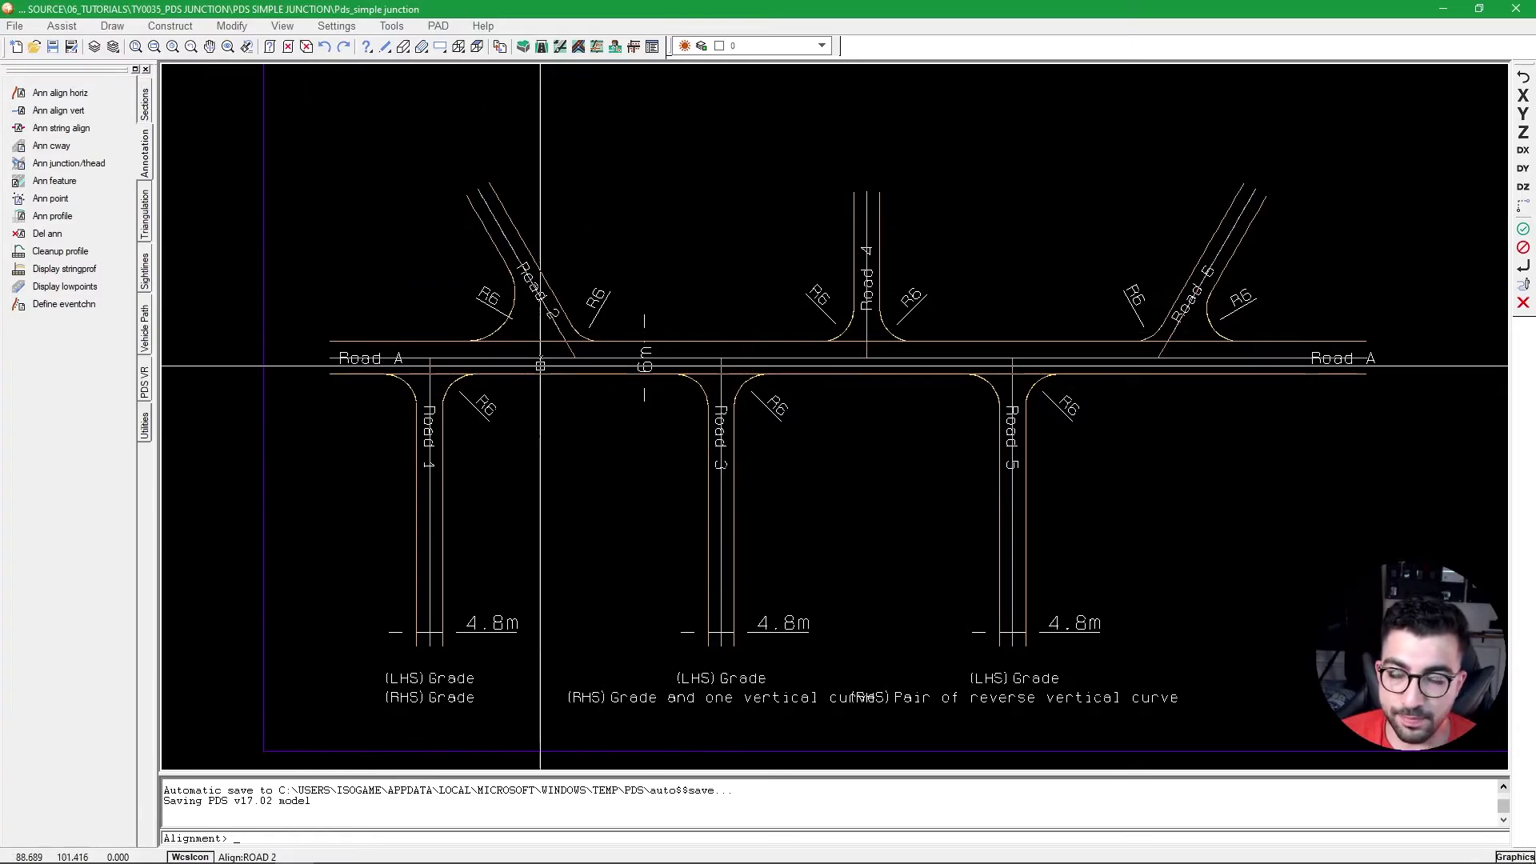
pyautogui.click(440, 26)
pyautogui.moveTo(501, 275)
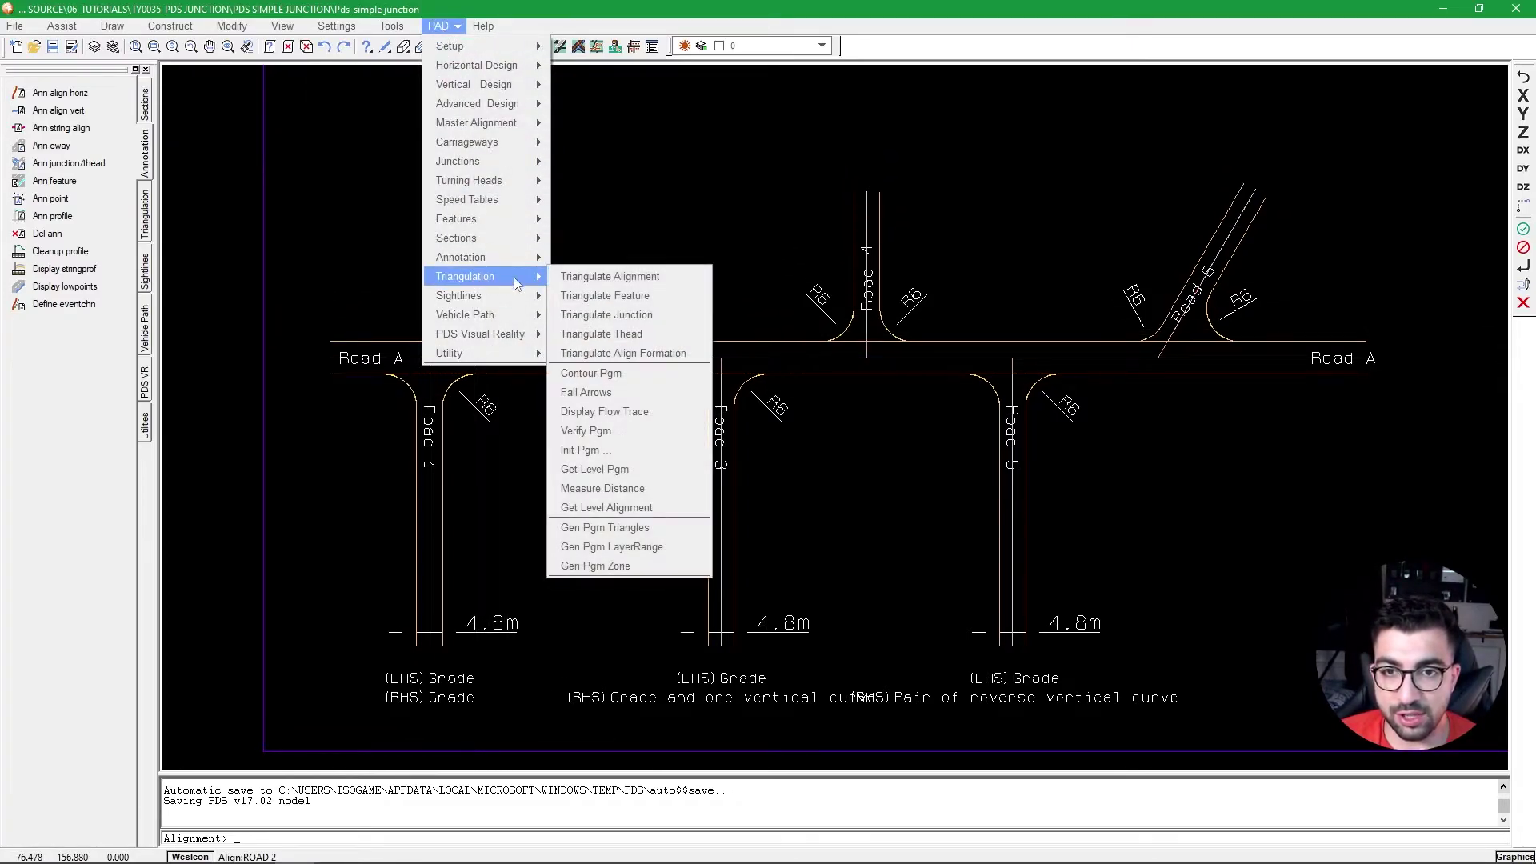
pyautogui.click(627, 276)
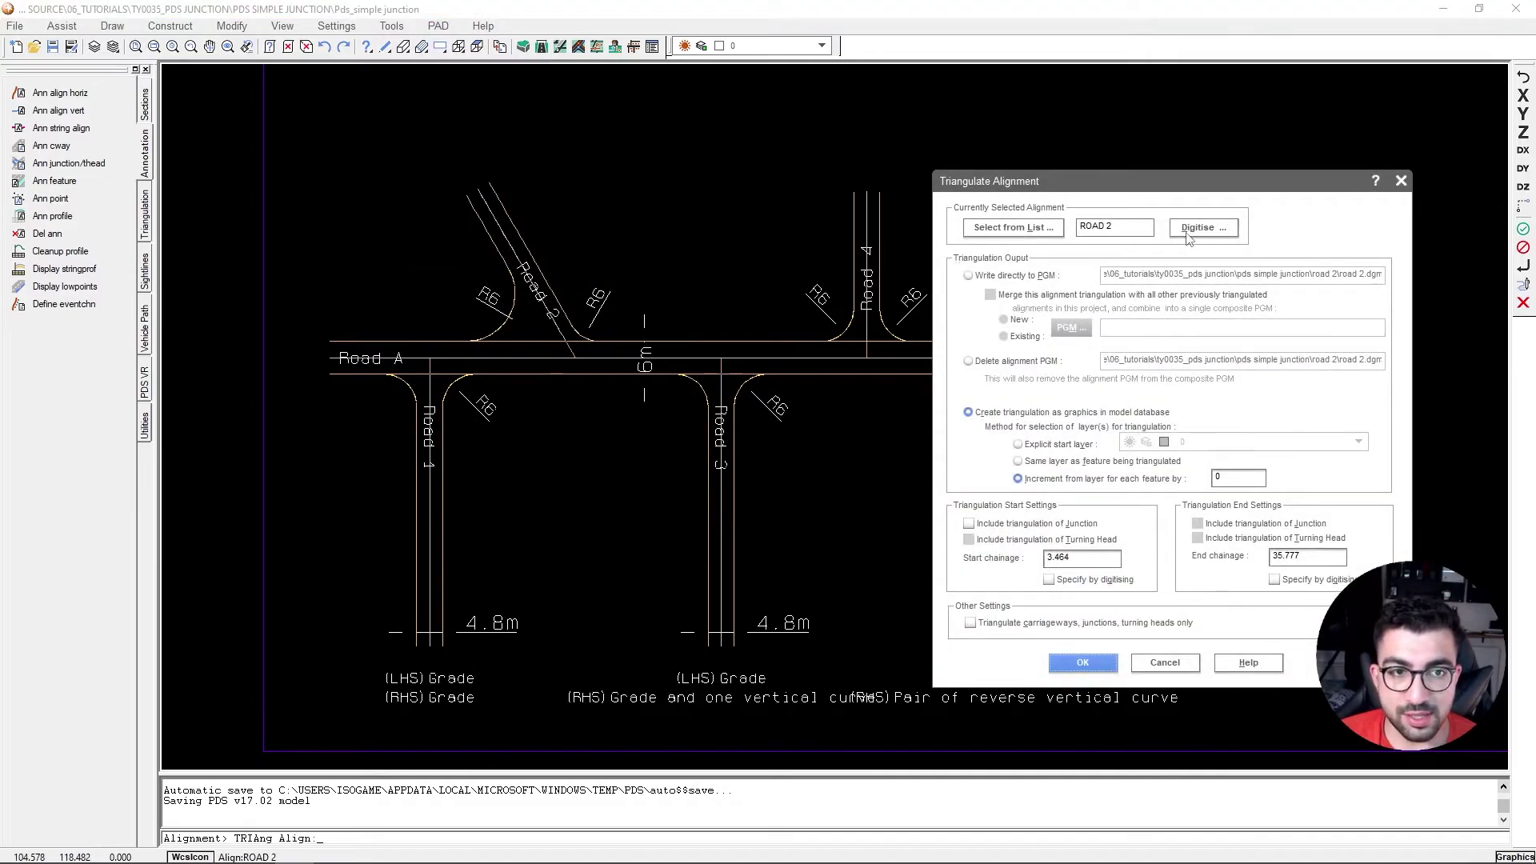
pyautogui.click(1189, 232)
pyautogui.click(763, 344)
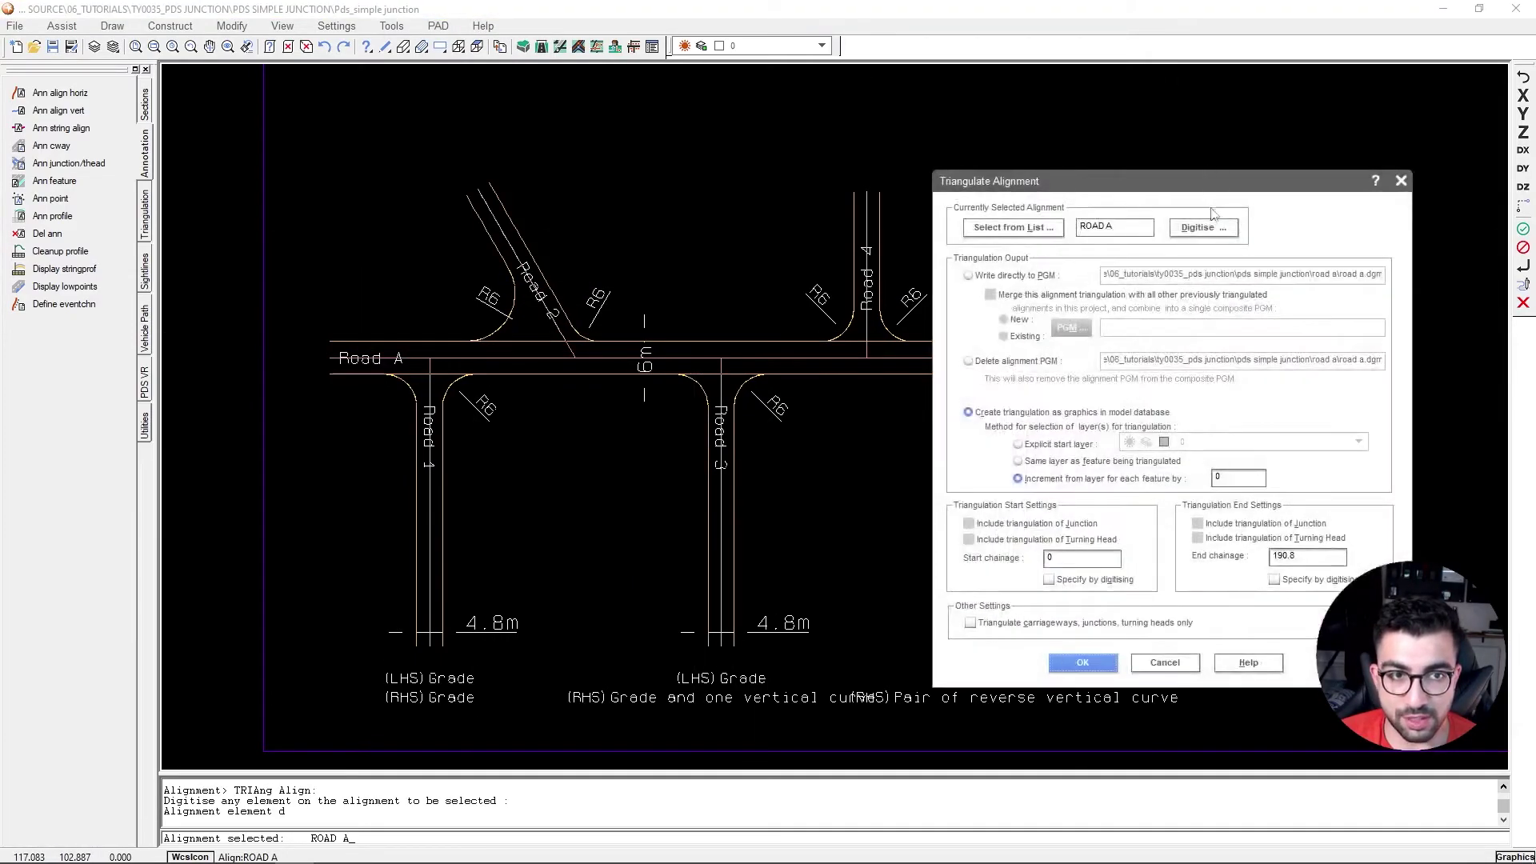
# Triangulate Road A directly to its PGM, merging it into a new composite PGM named All Roads in the Models folder.
pyautogui.click(1026, 276)
pyautogui.moveTo(1048, 183); pyautogui.dragTo(655, 150)
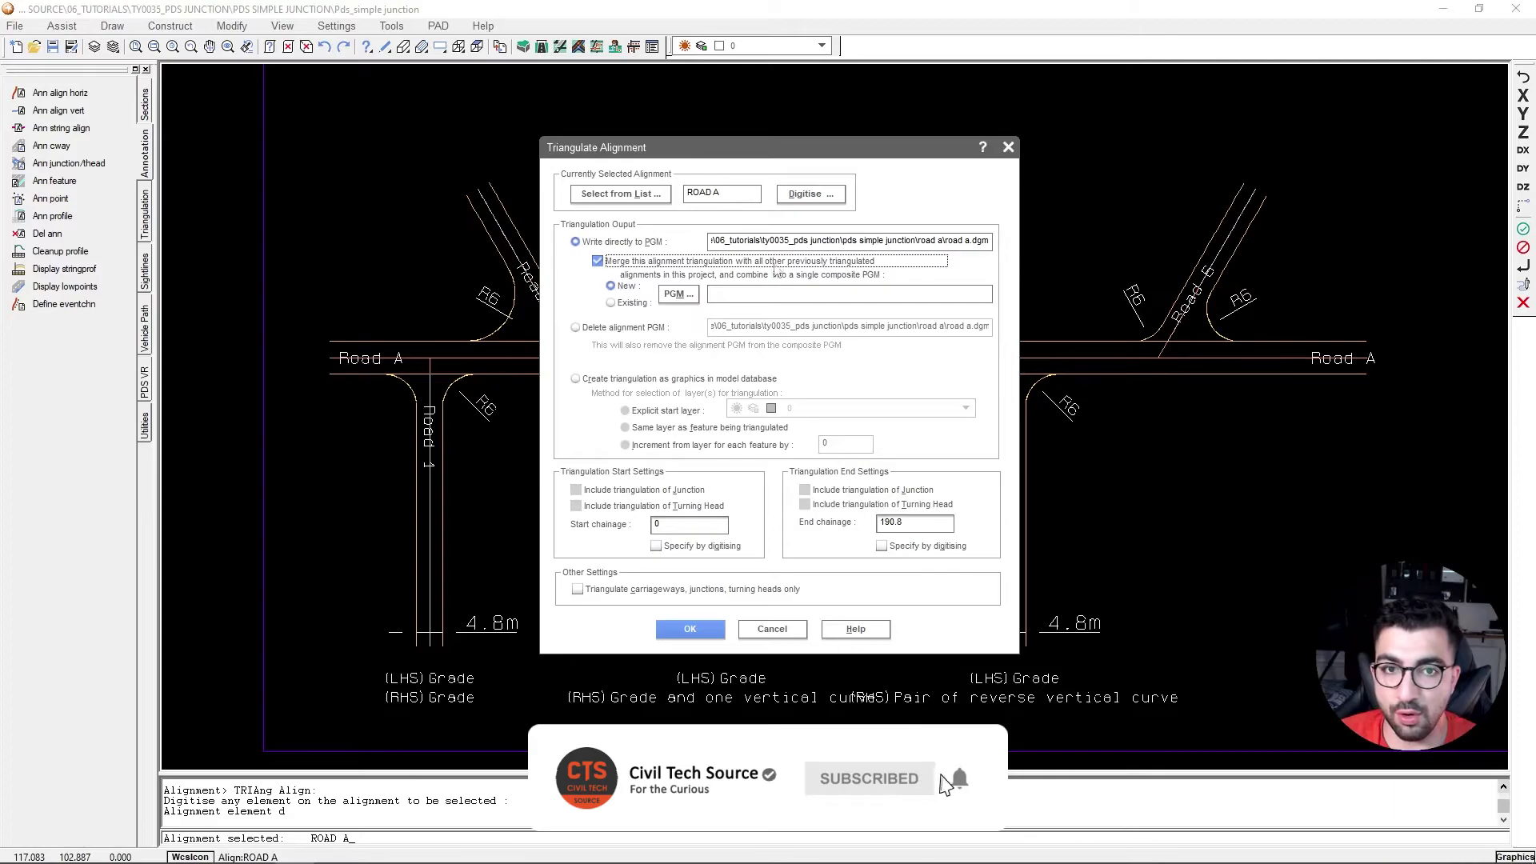
pyautogui.click(611, 286)
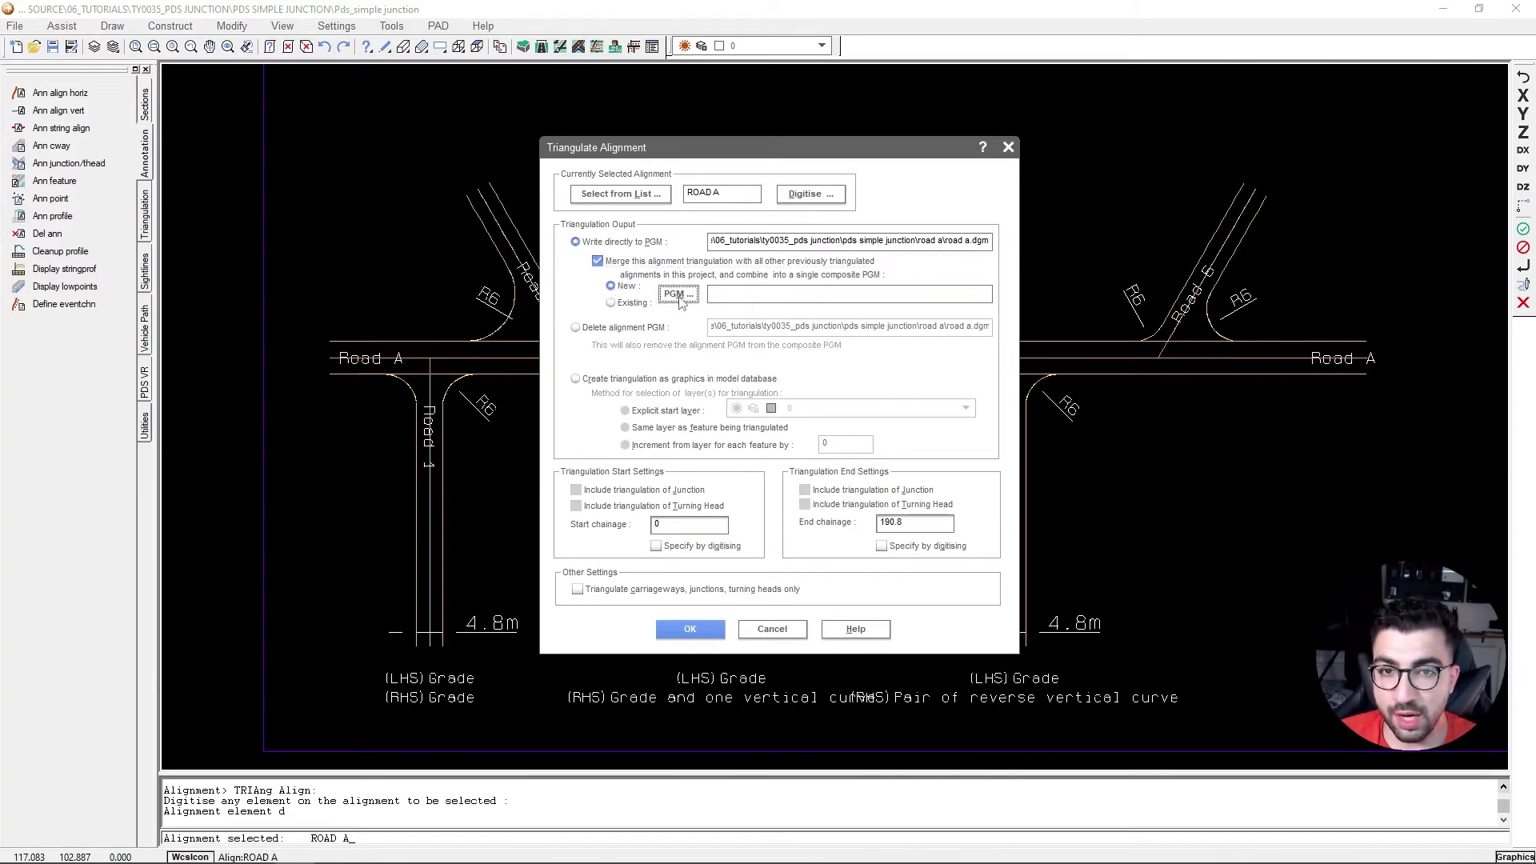
pyautogui.click(677, 294)
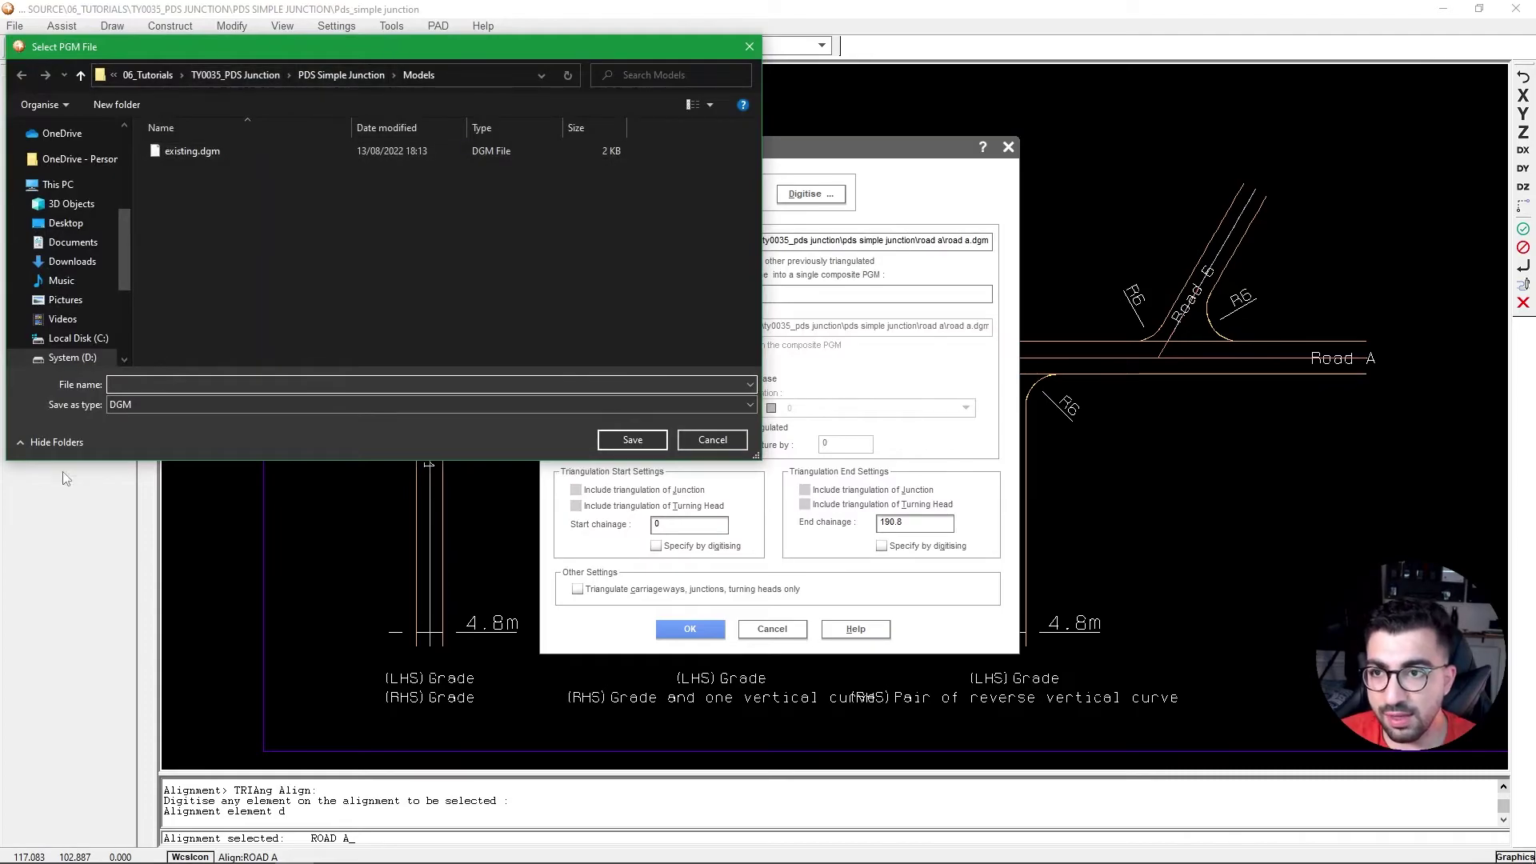
pyautogui.write('A')
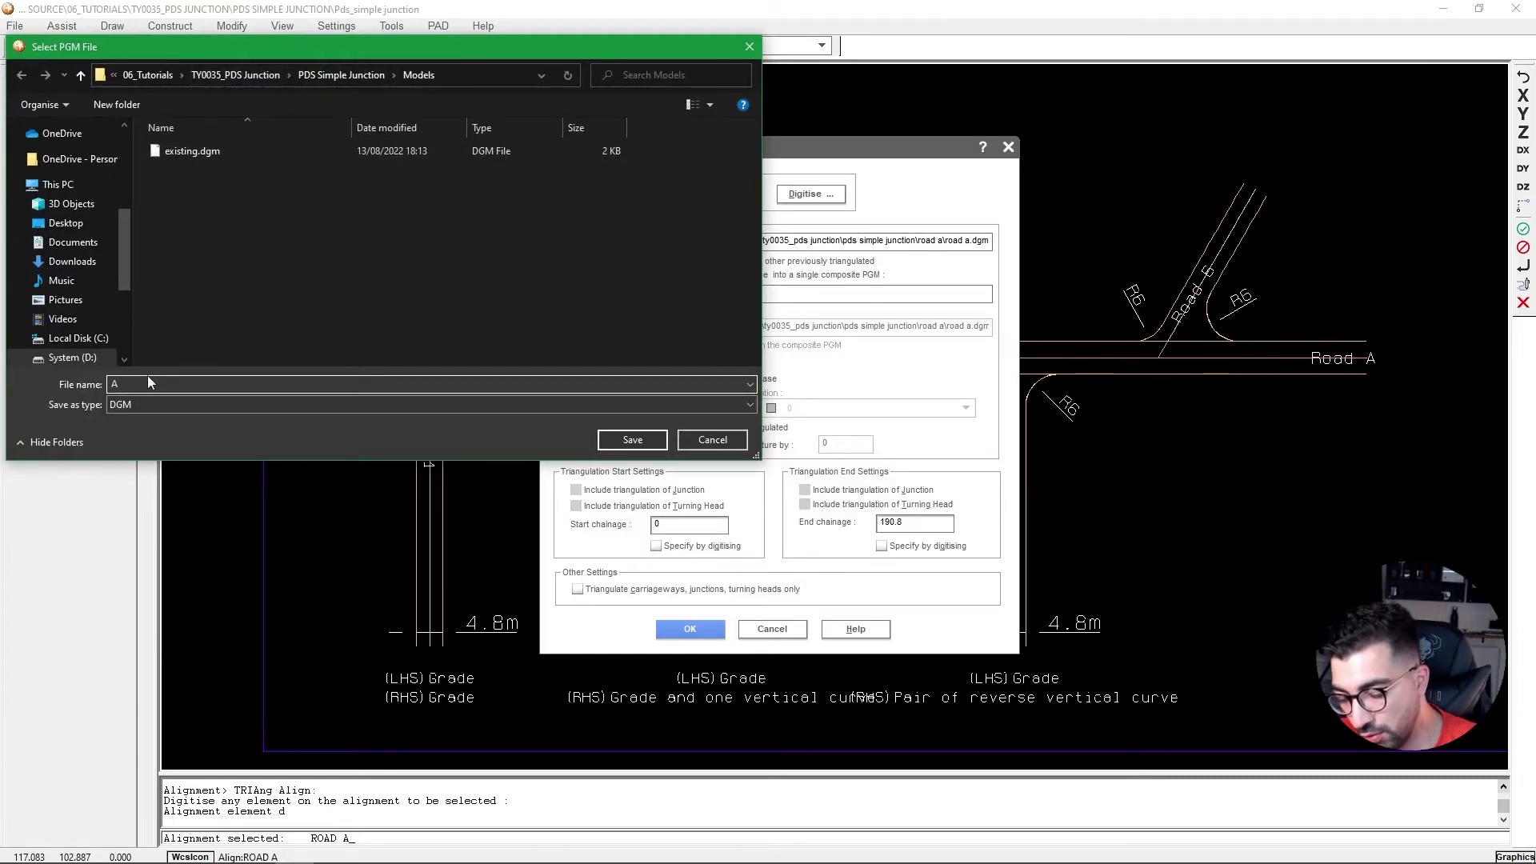
pyautogui.write('ll Roads')
pyautogui.press('Return')
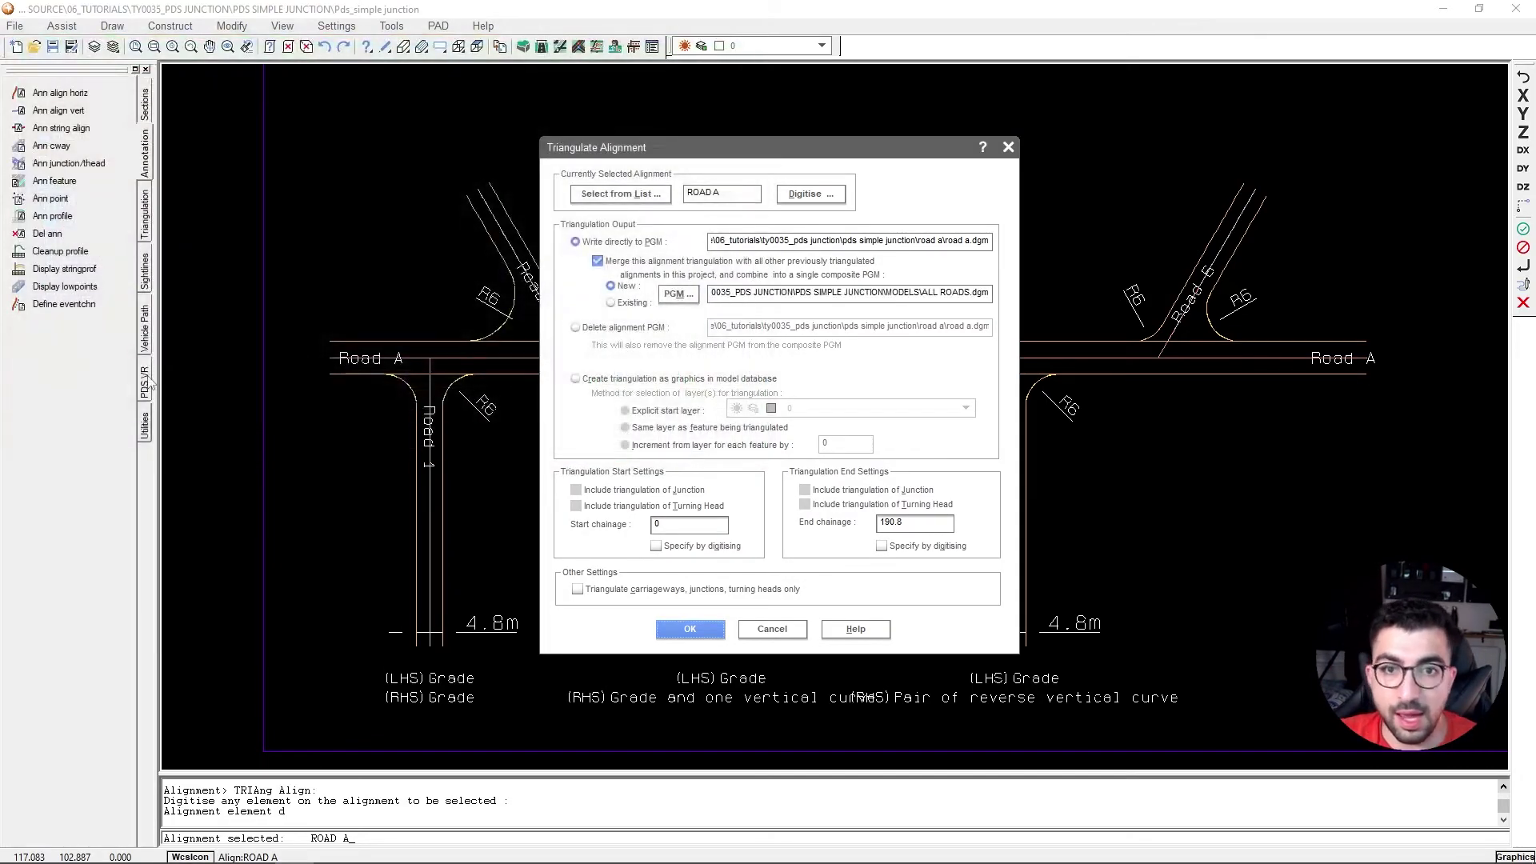
pyautogui.click(692, 628)
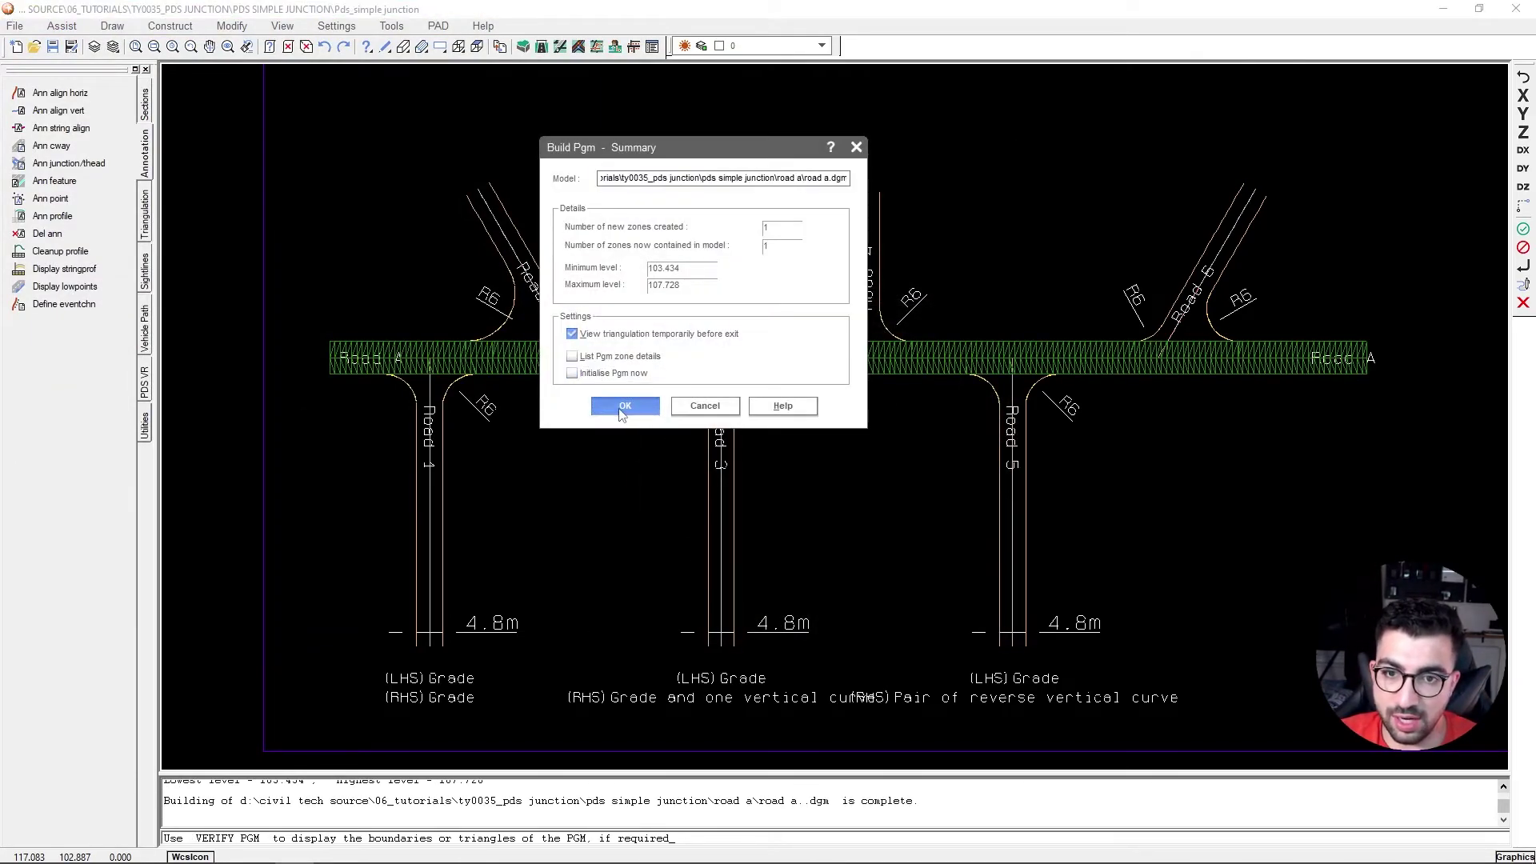
pyautogui.click(624, 406)
pyautogui.click(723, 210)
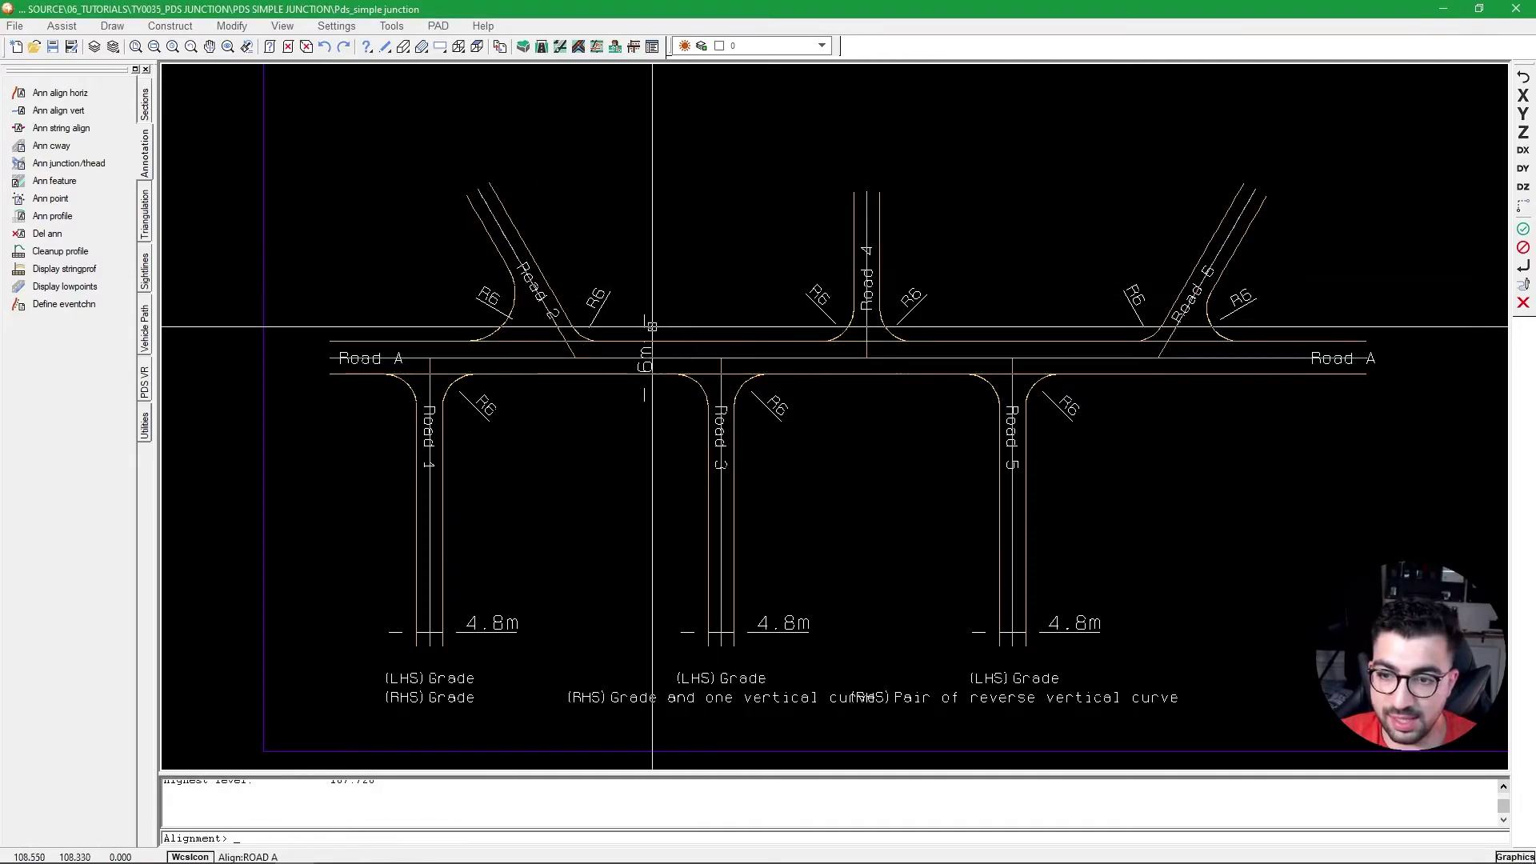
# Triangulate Road 1 including its start junction, merging it into the existing All Roads composite PGM.
pyautogui.click(447, 28)
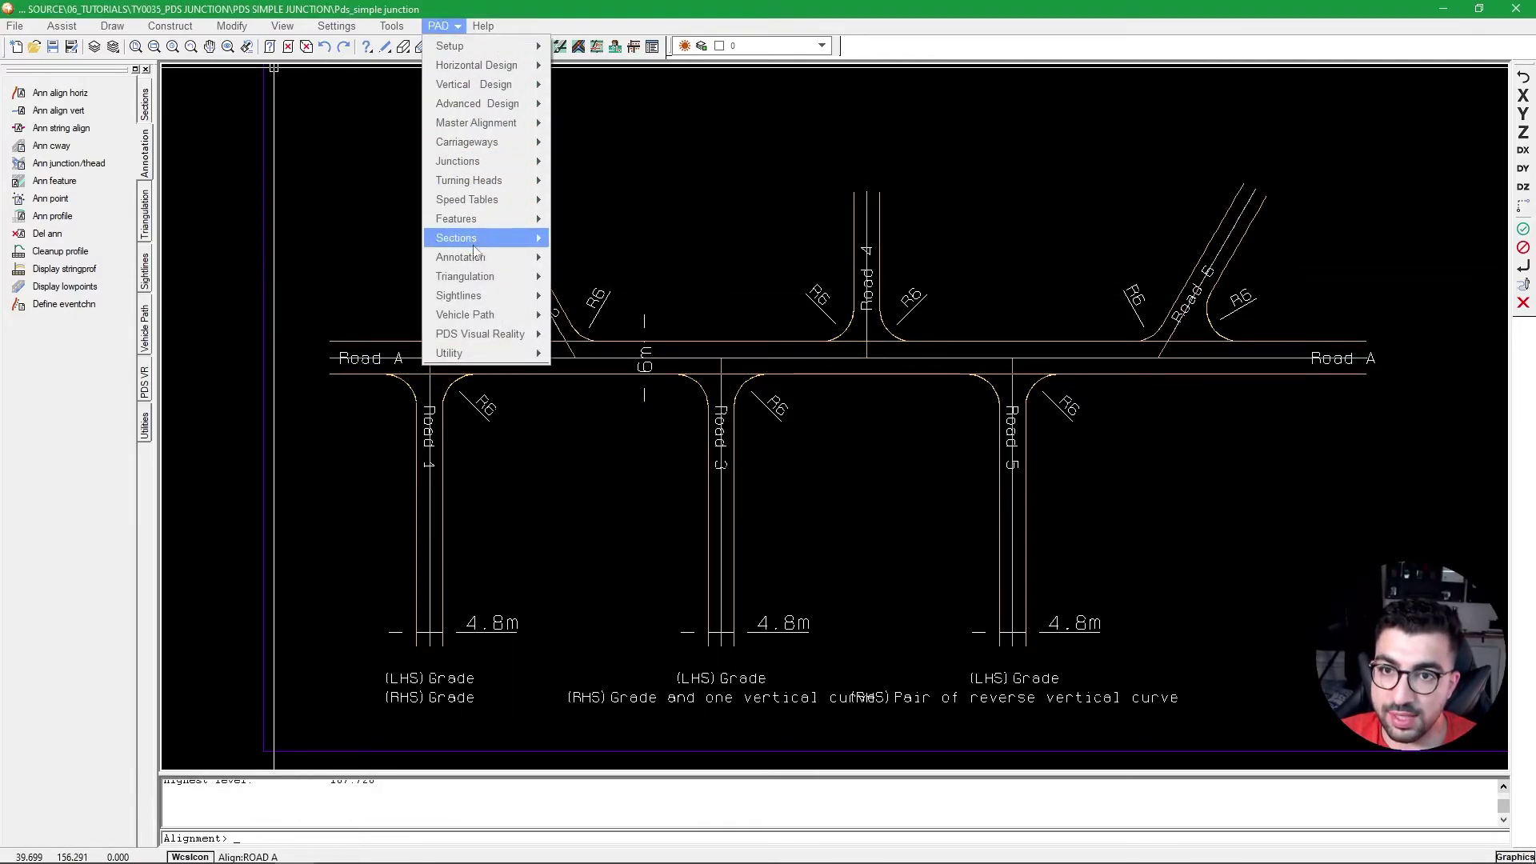
pyautogui.moveTo(475, 275)
pyautogui.click(678, 276)
pyautogui.click(811, 194)
pyautogui.click(682, 337)
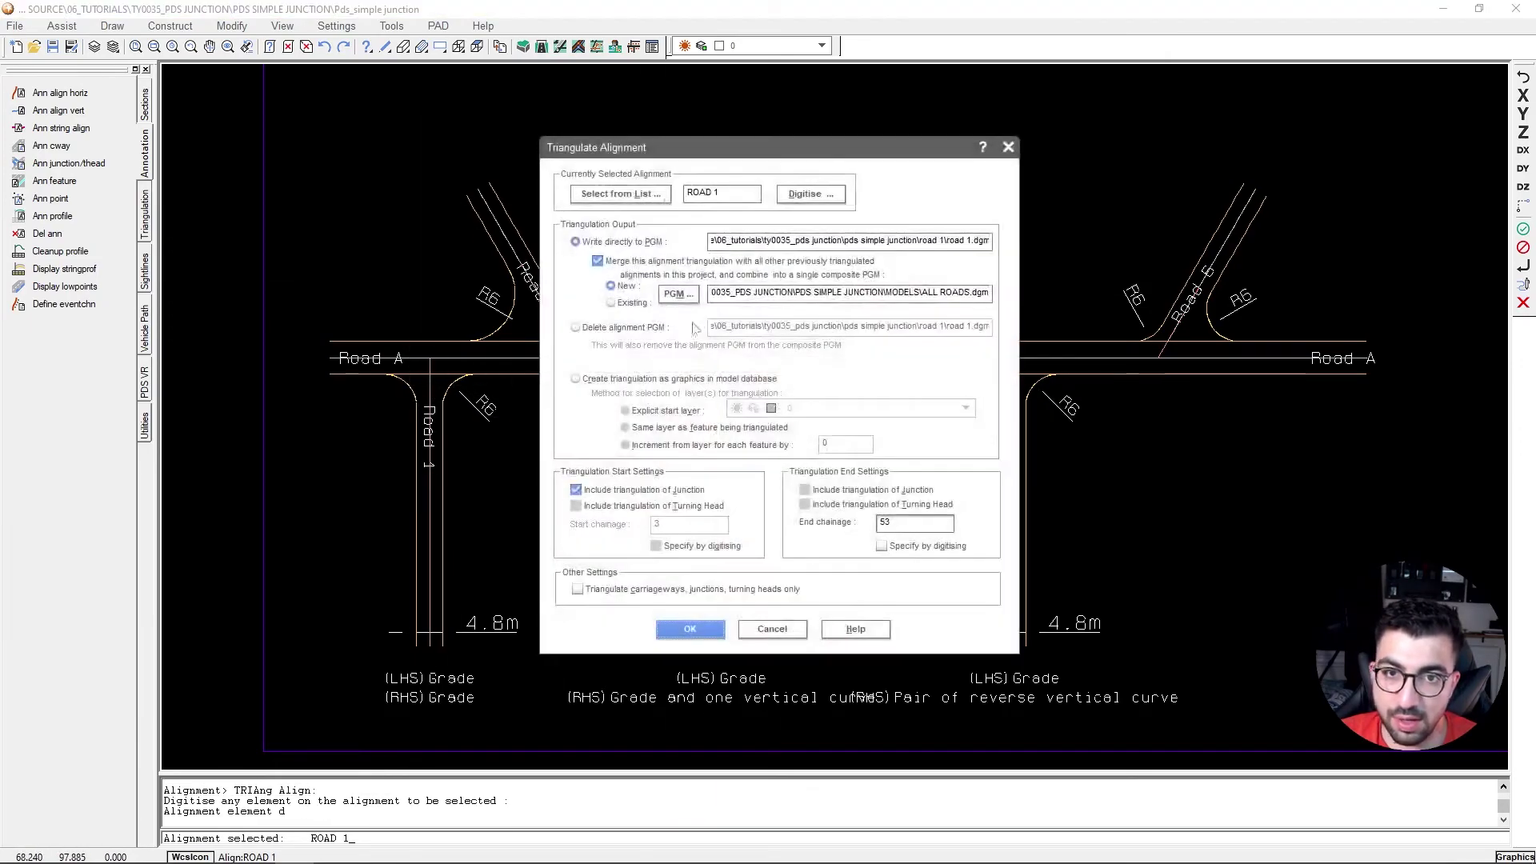
pyautogui.click(619, 303)
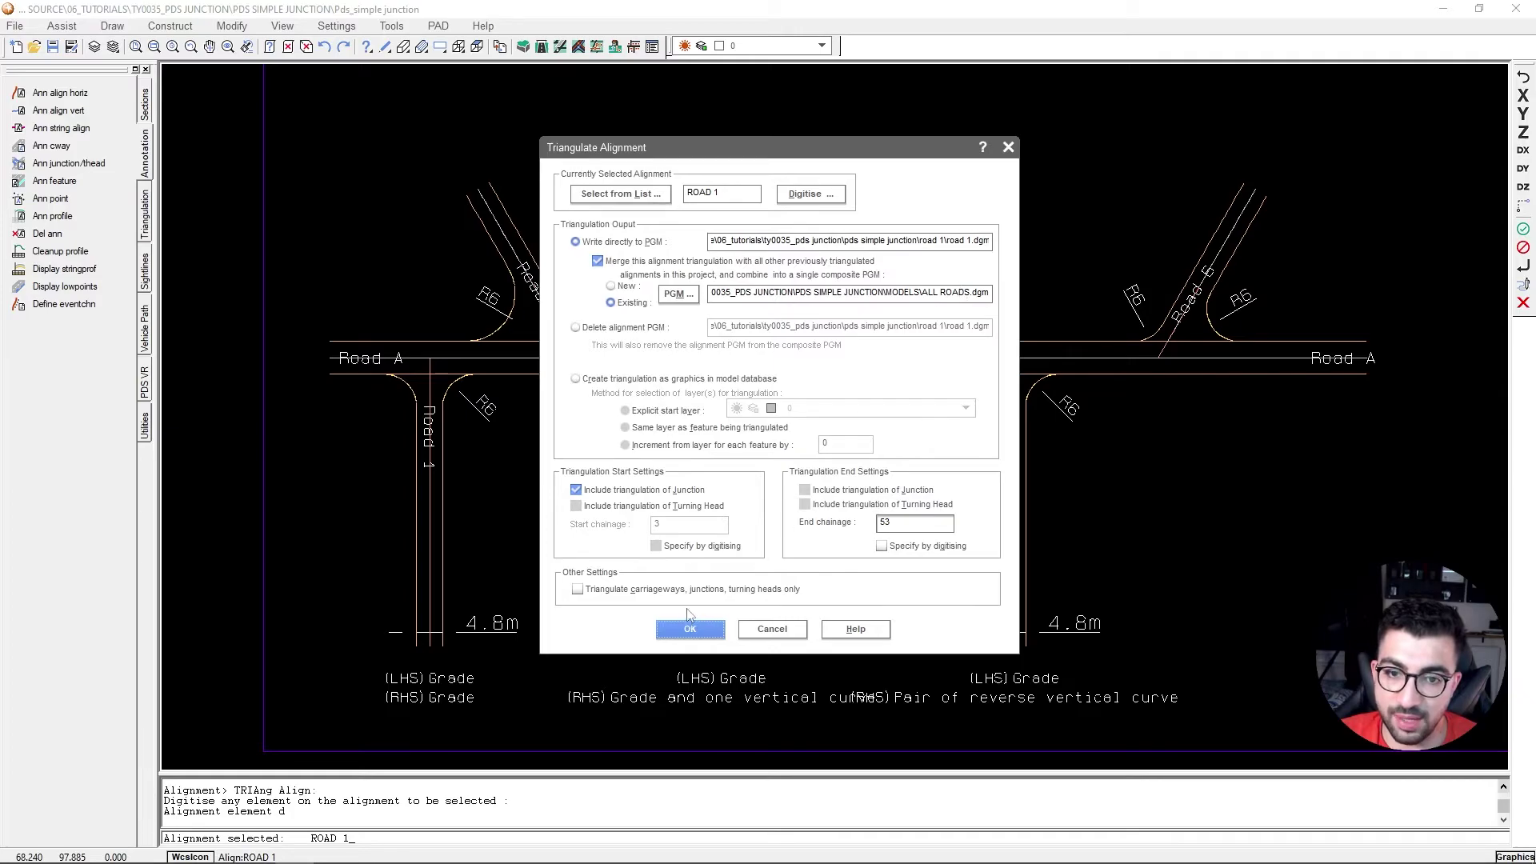
pyautogui.click(691, 629)
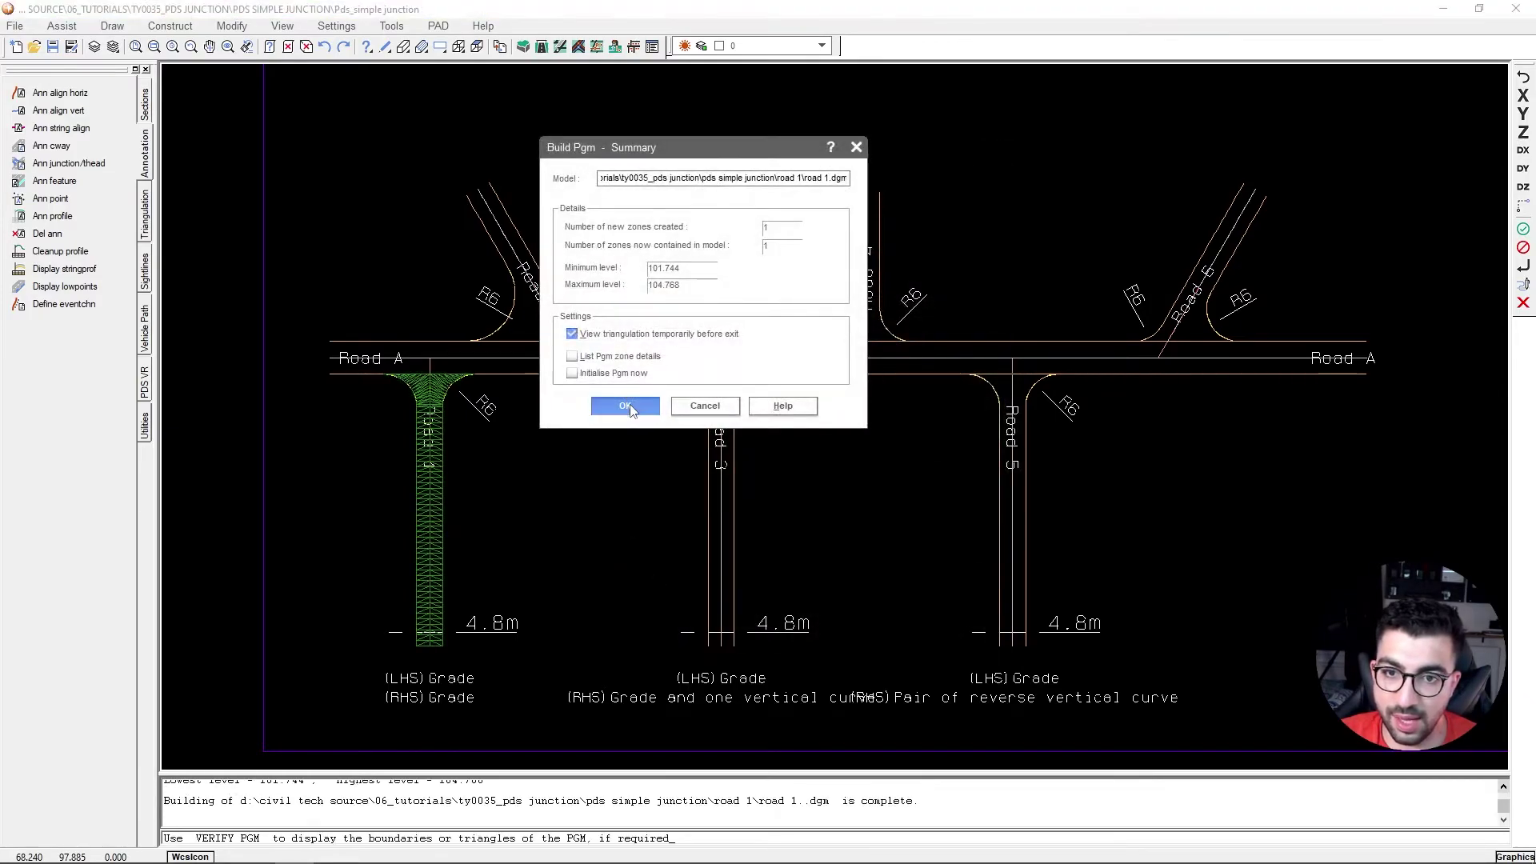
pyautogui.click(626, 397)
pyautogui.click(736, 216)
# Contour the all roads.dgm PGM with a major interval of 1 and a minor interval of 0.01.
pyautogui.click(438, 26)
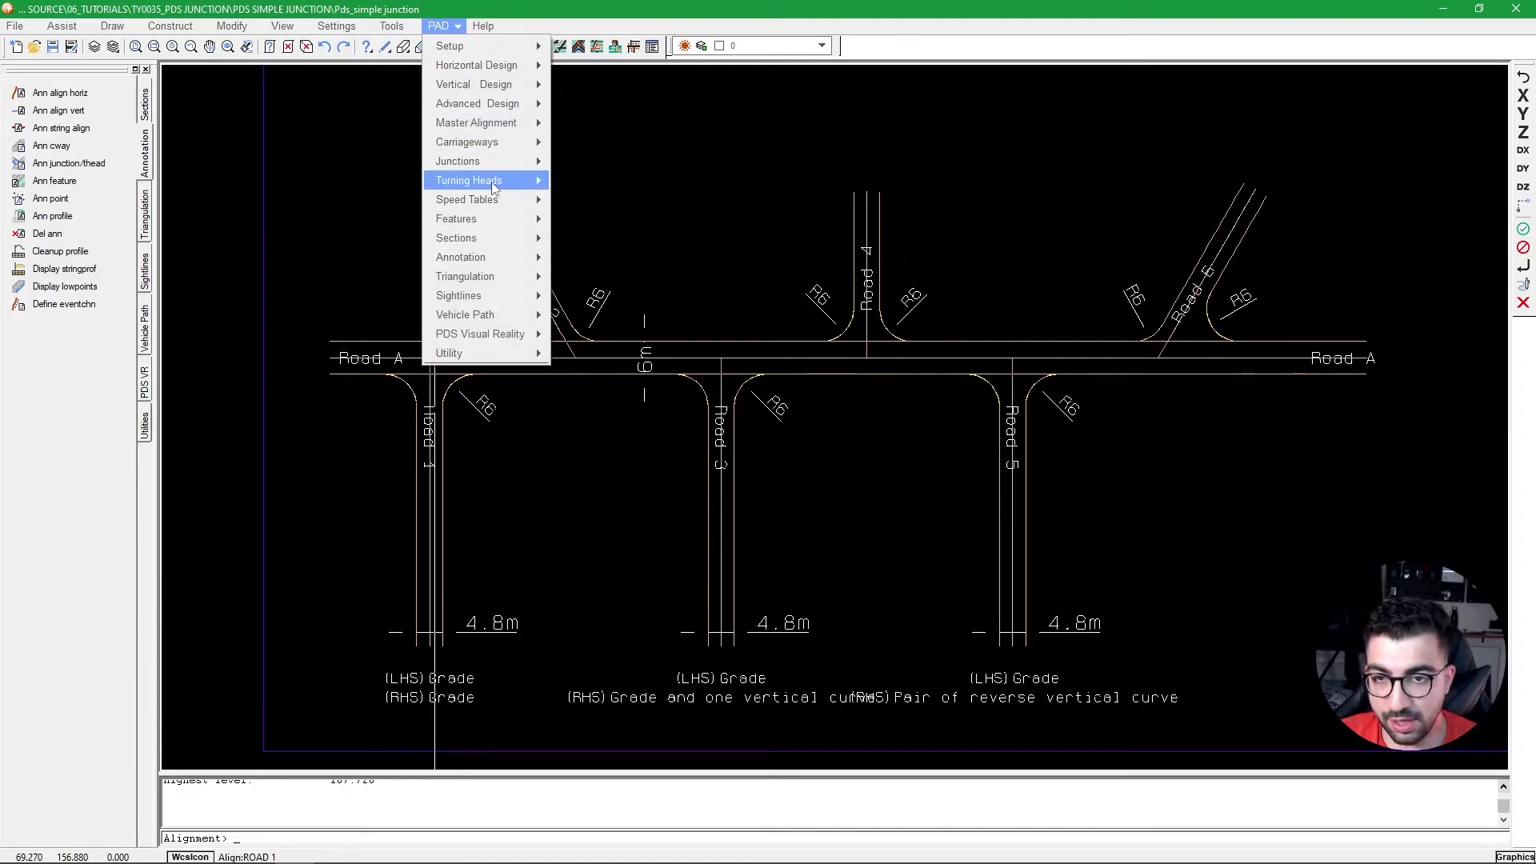
pyautogui.moveTo(478, 280)
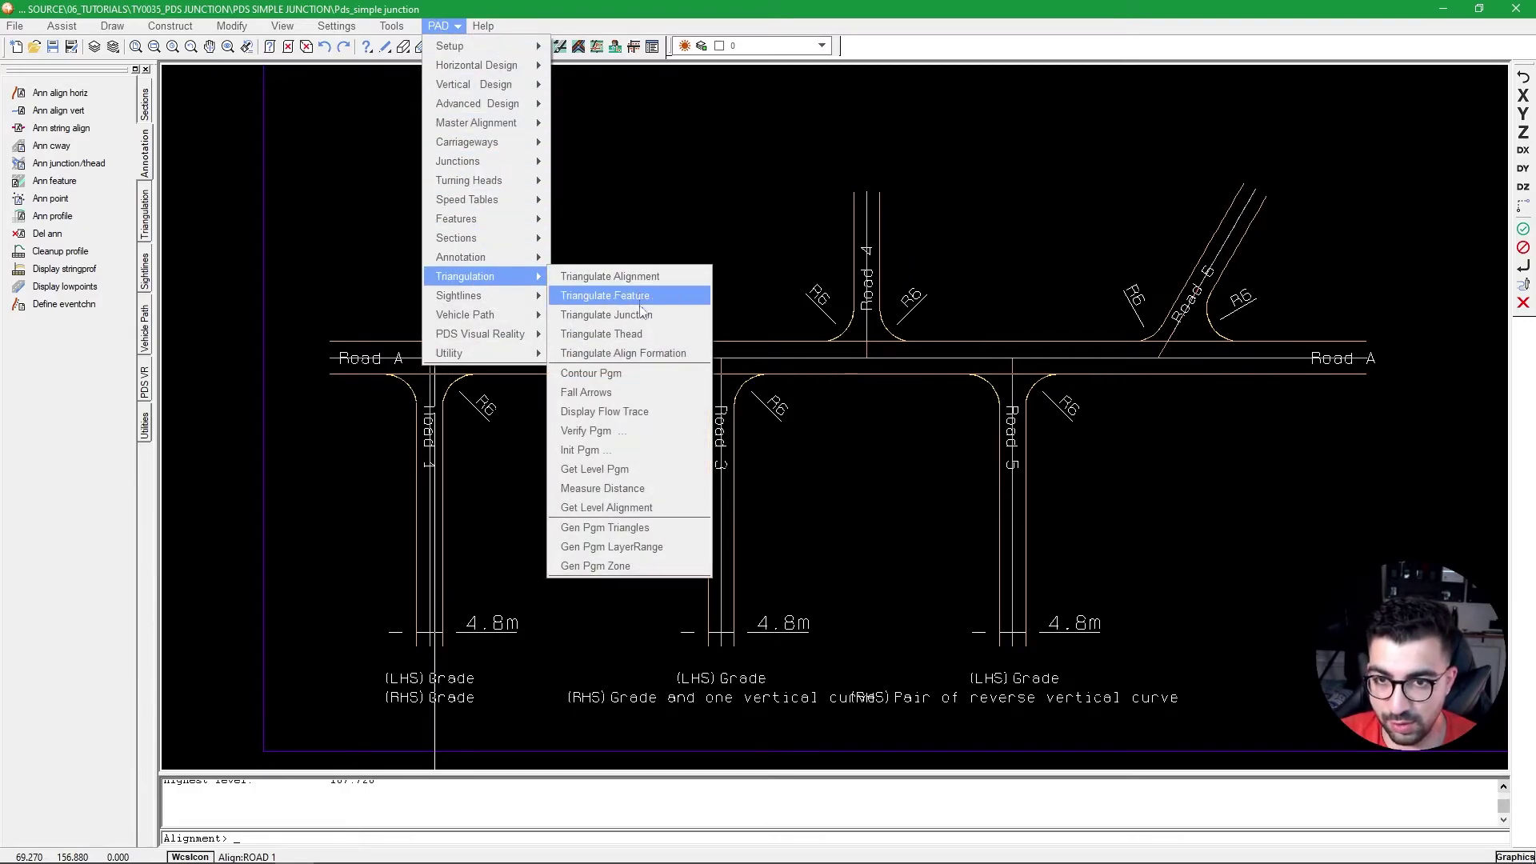
pyautogui.click(622, 376)
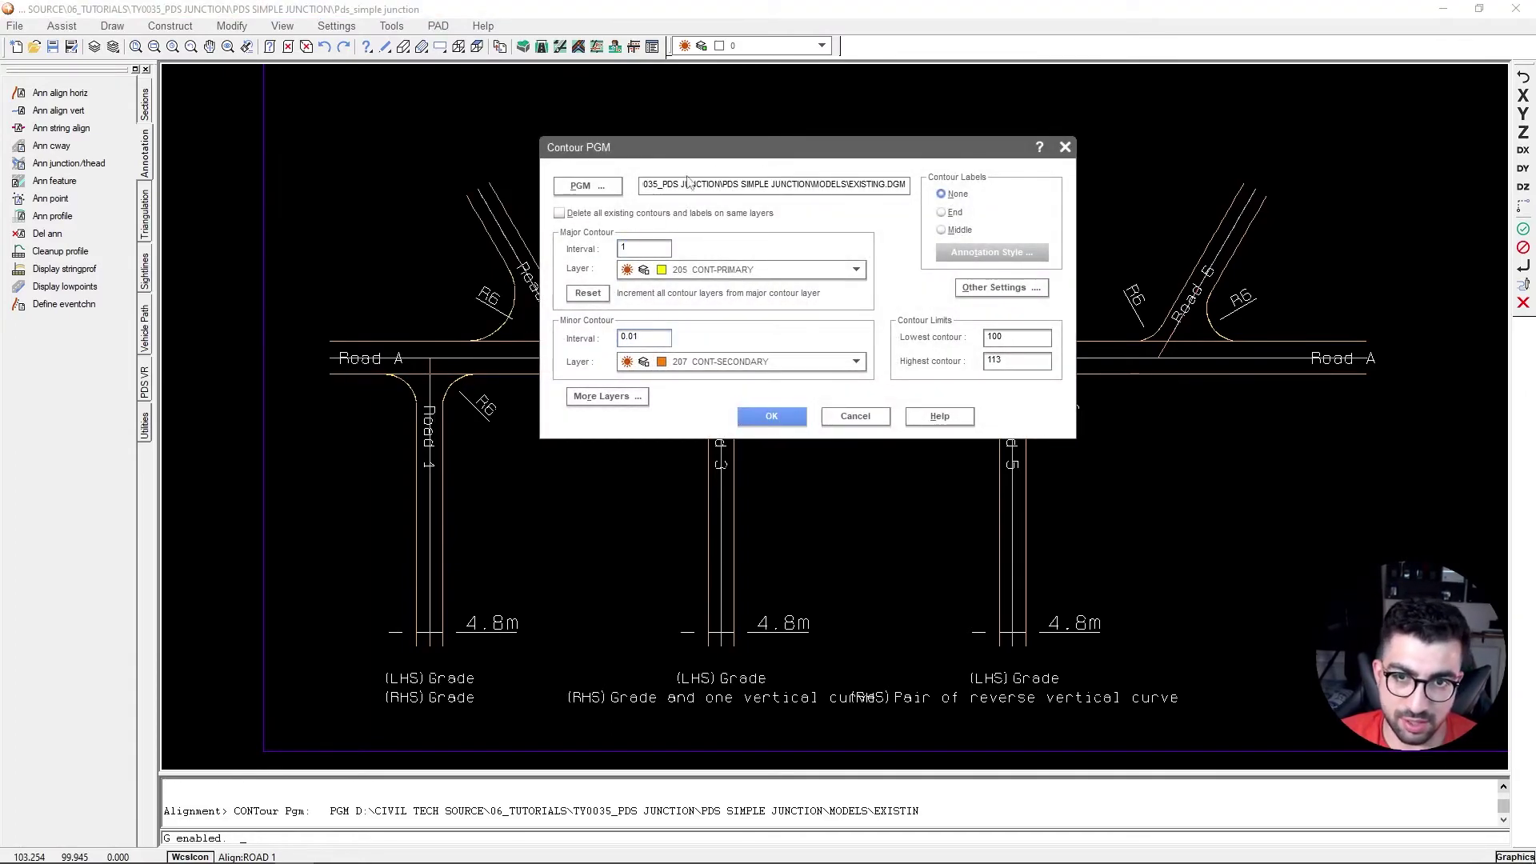
pyautogui.click(586, 186)
pyautogui.click(200, 152)
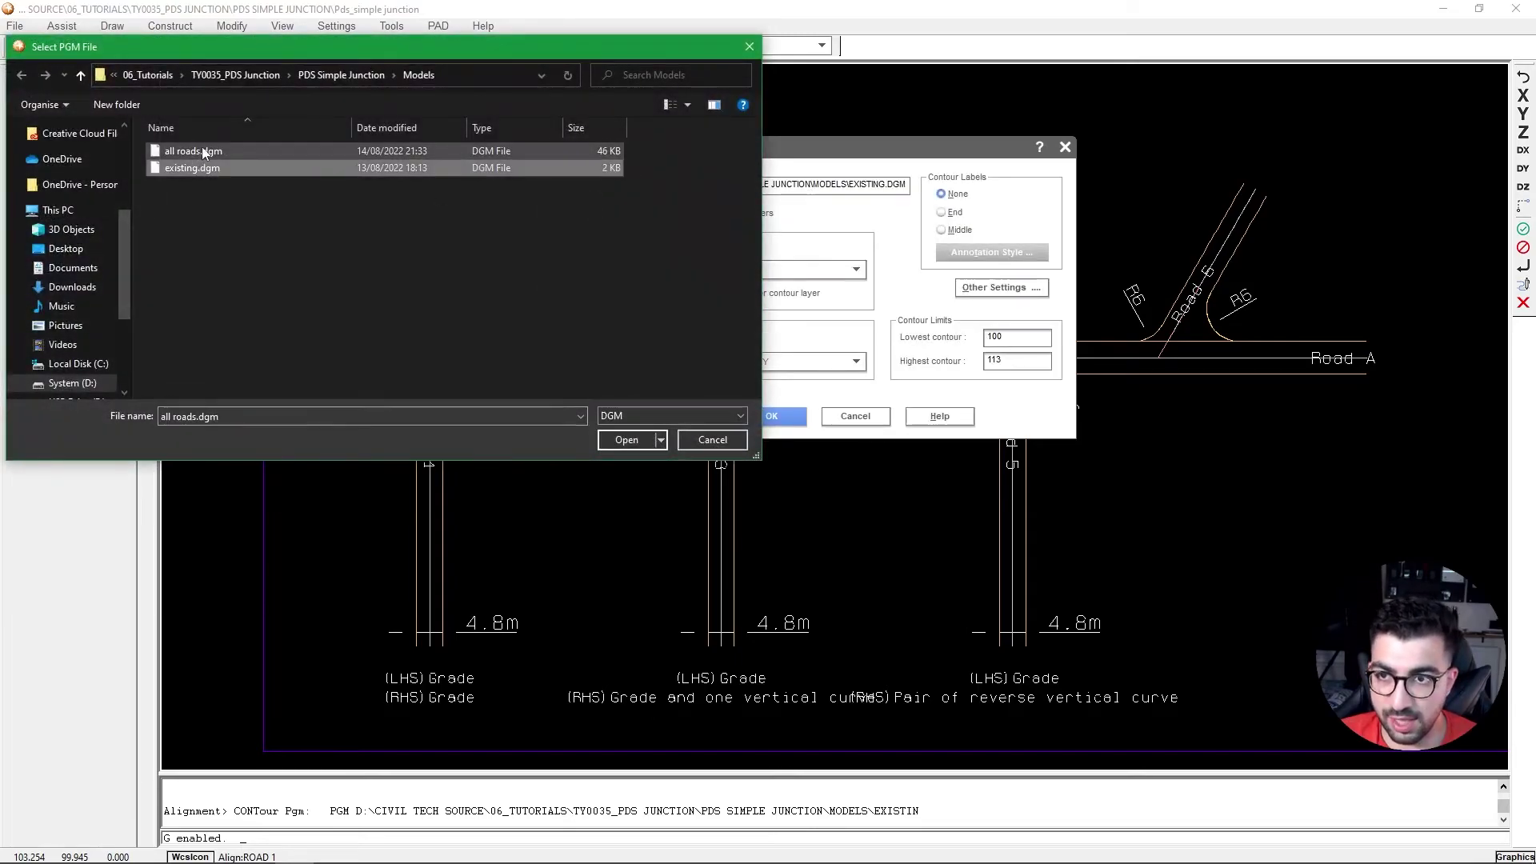
pyautogui.click(626, 440)
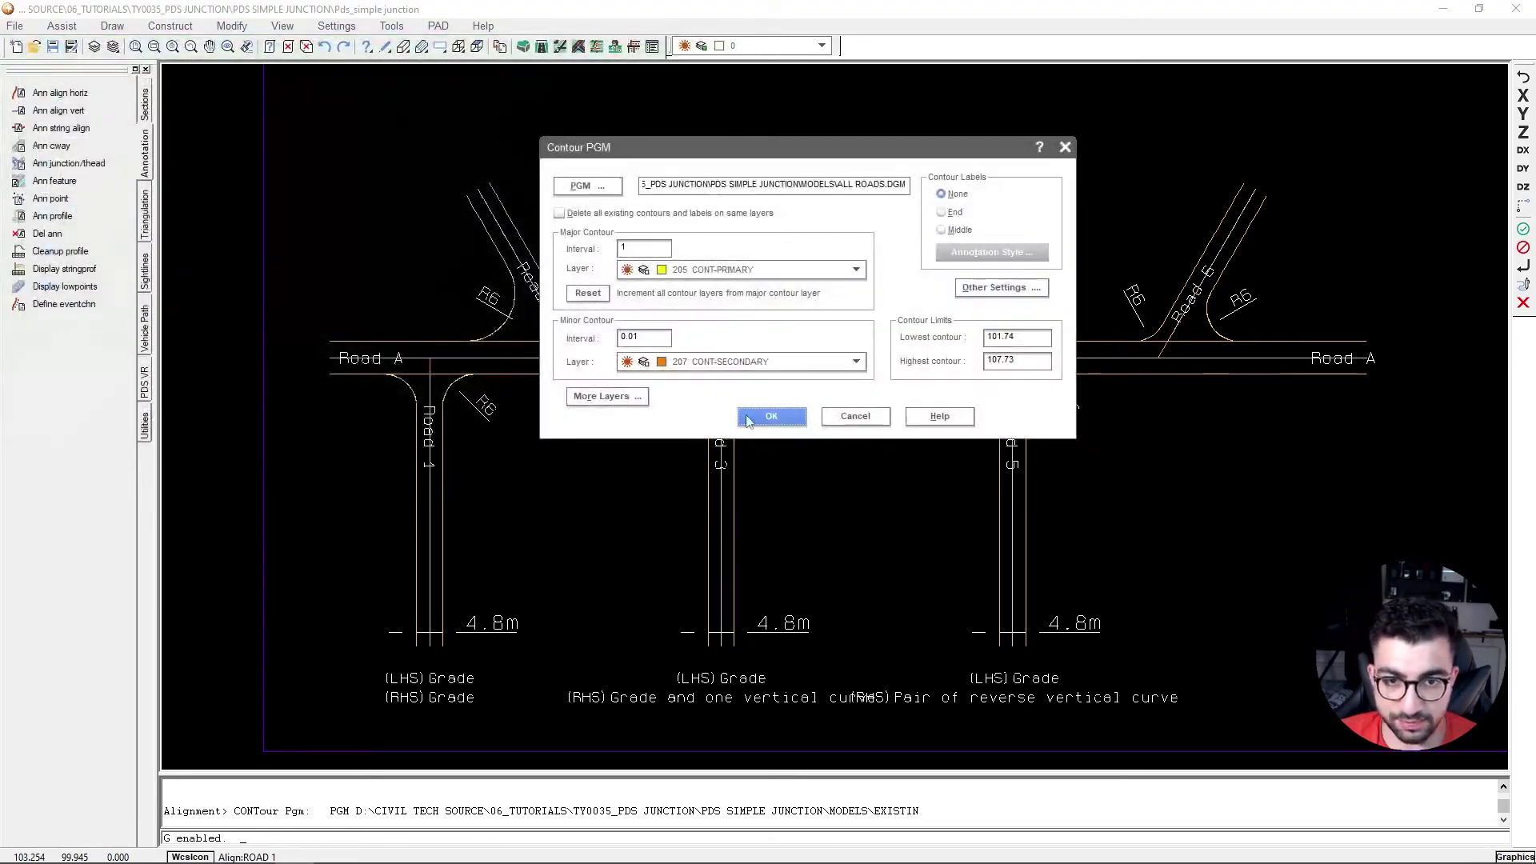
pyautogui.click(744, 415)
# Triangulate Road 2 with its start junction into the existing All Roads composite PGM.
pyautogui.scroll(6, 744, 384)
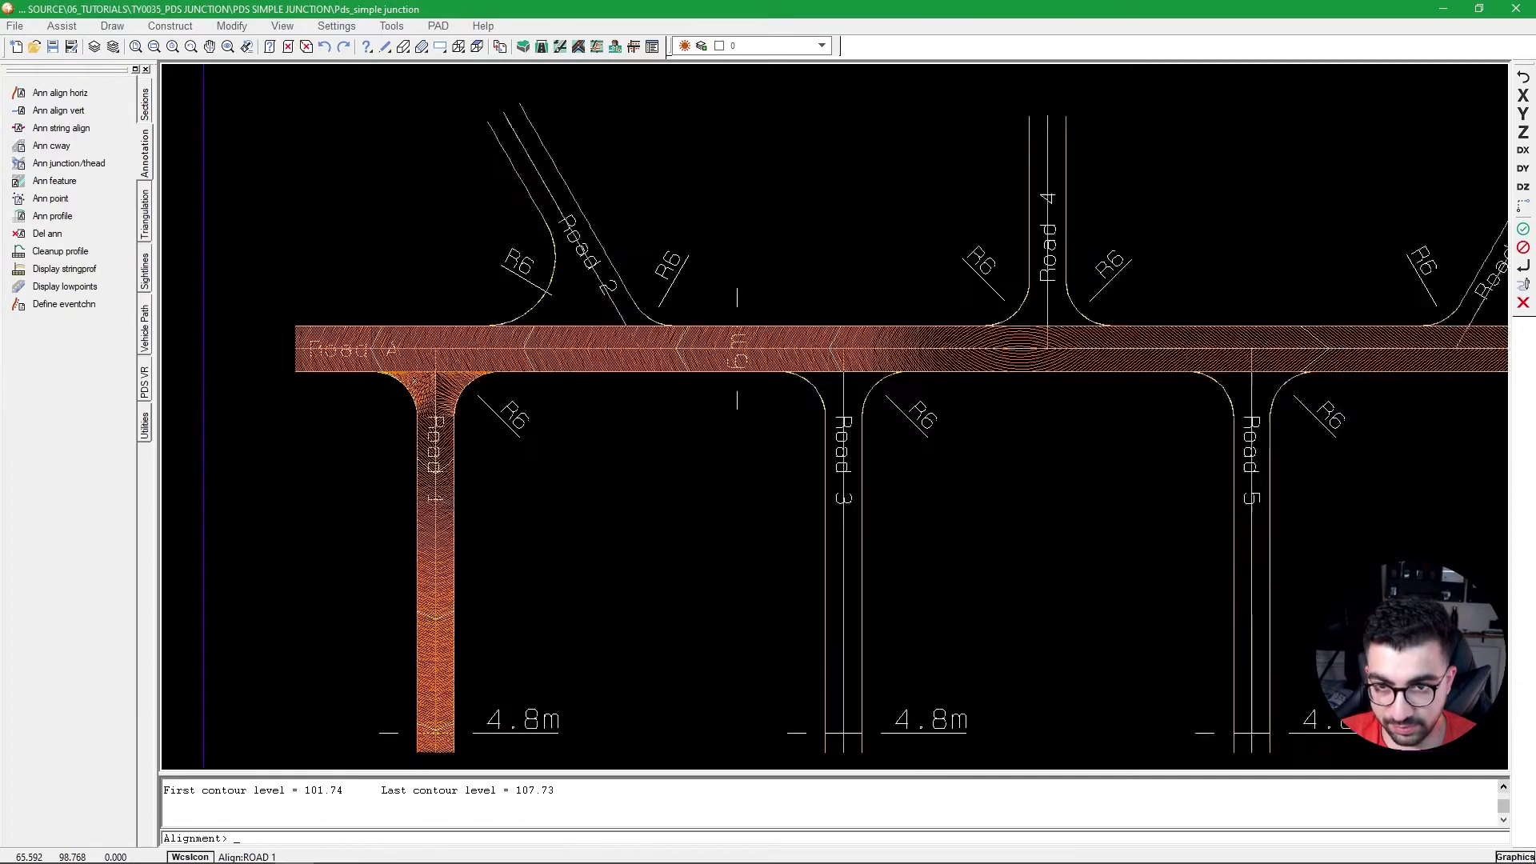
pyautogui.scroll(-8, 483, 307)
pyautogui.scroll(6, 394, 560)
pyautogui.scroll(-5, 467, 195)
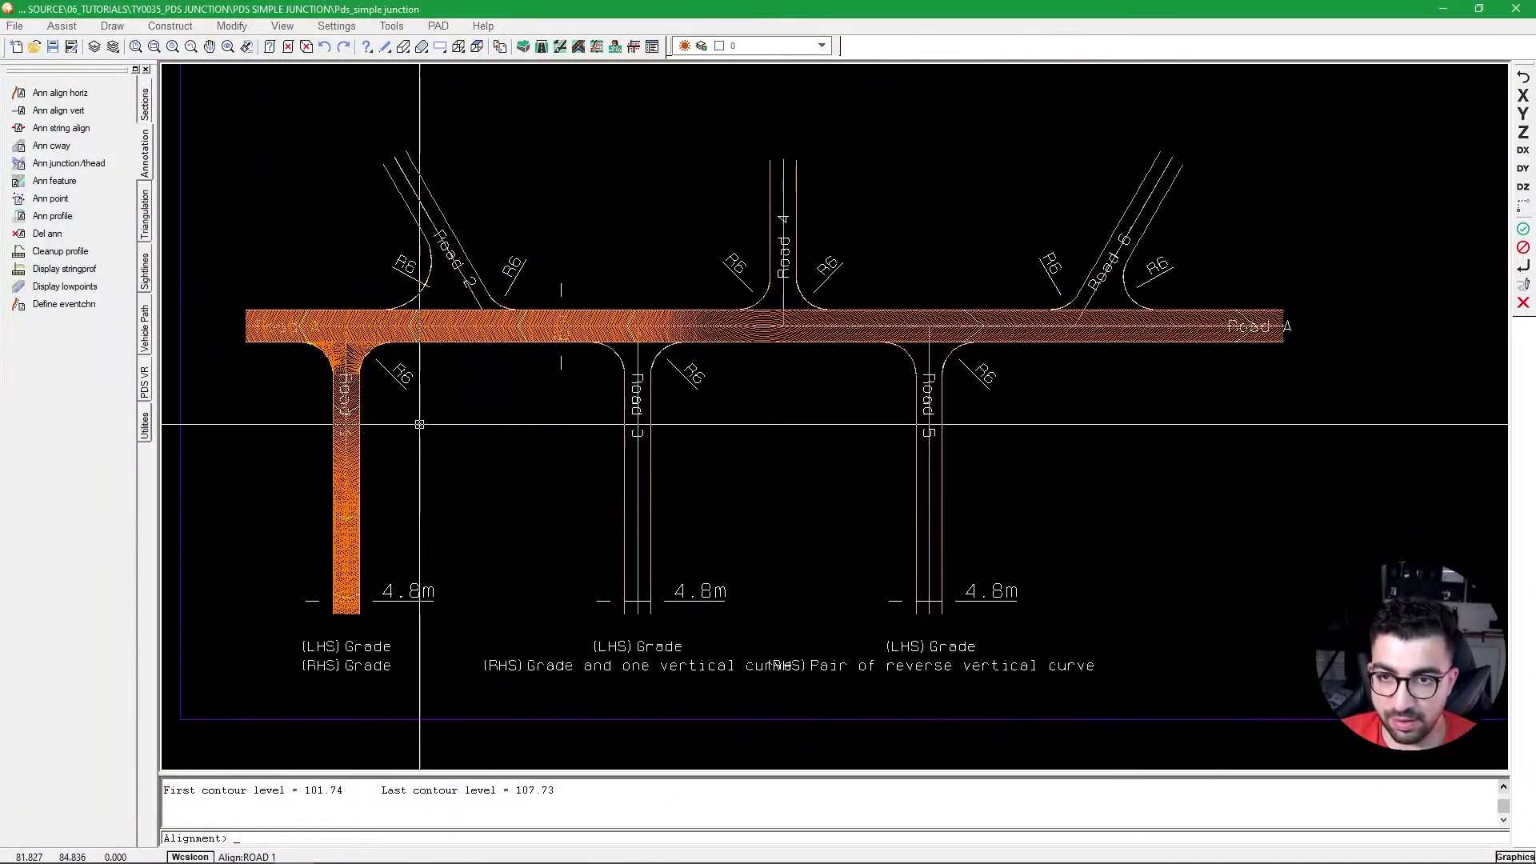
pyautogui.click(439, 26)
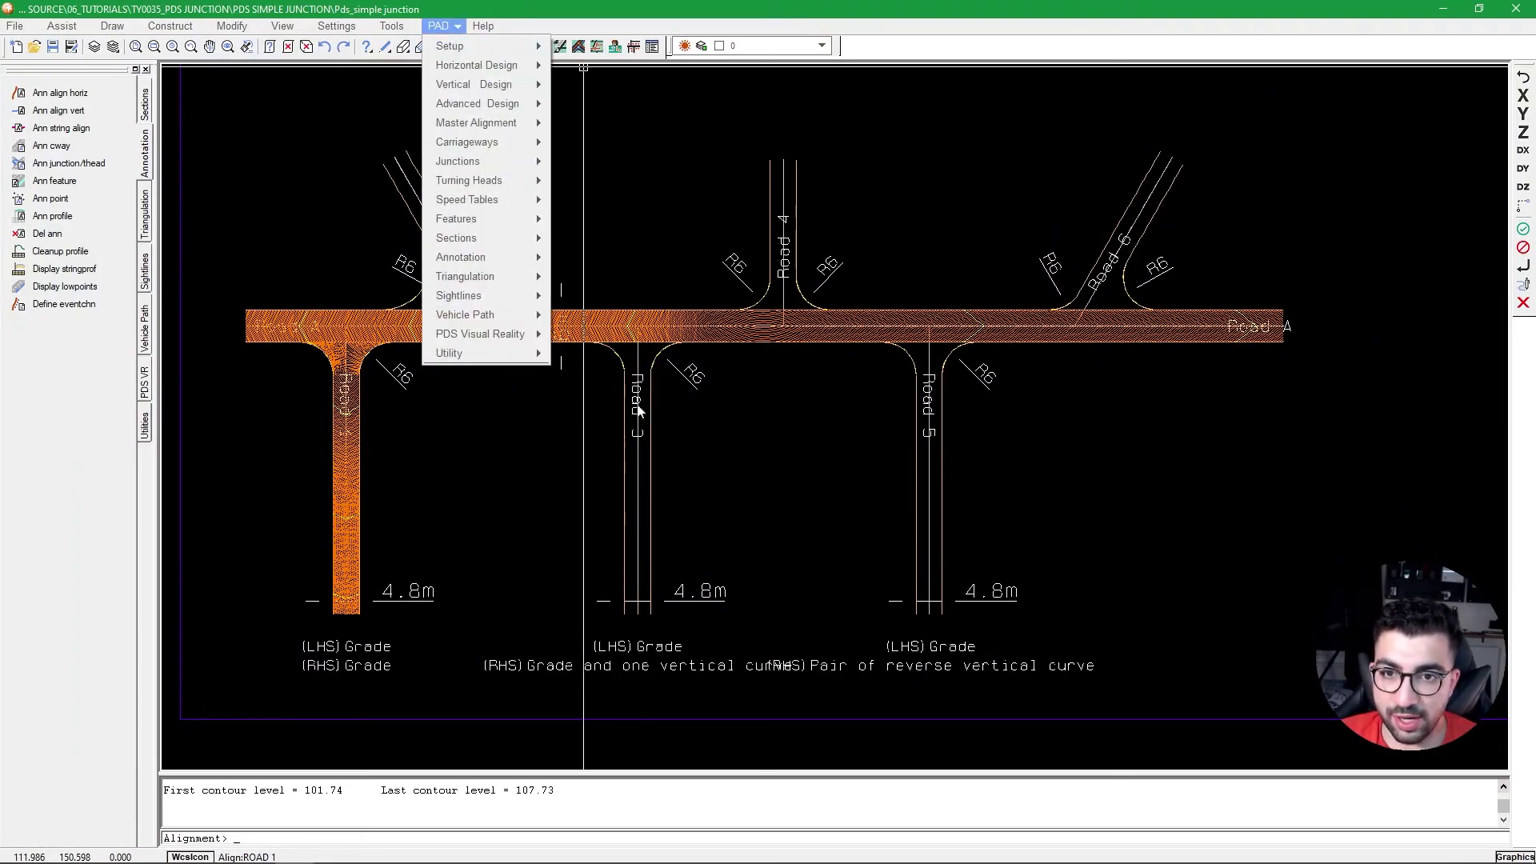
pyautogui.moveTo(468, 276)
pyautogui.click(599, 275)
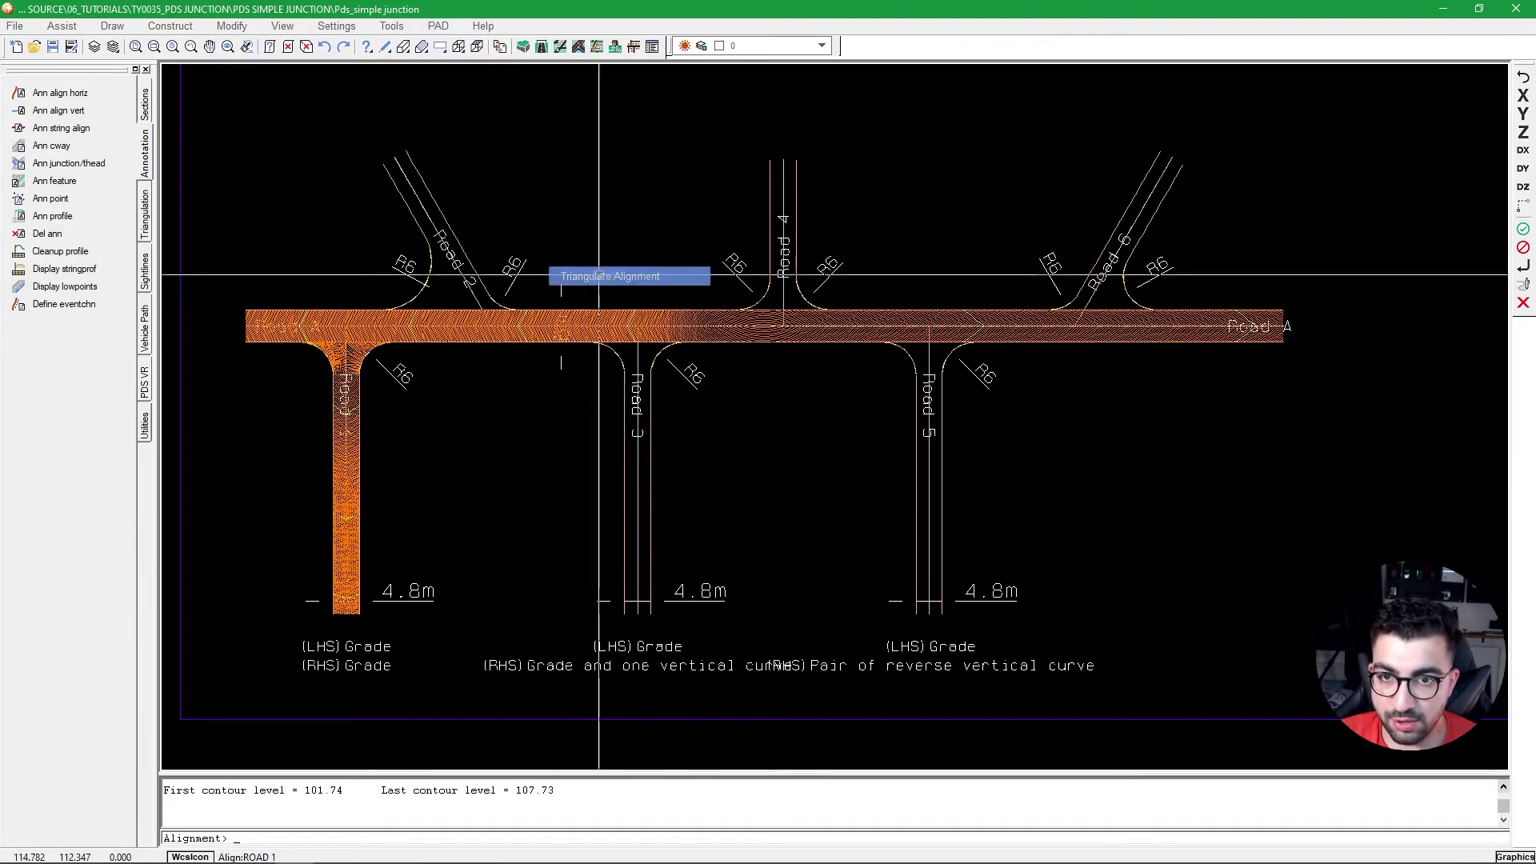
pyautogui.click(810, 194)
pyautogui.click(507, 288)
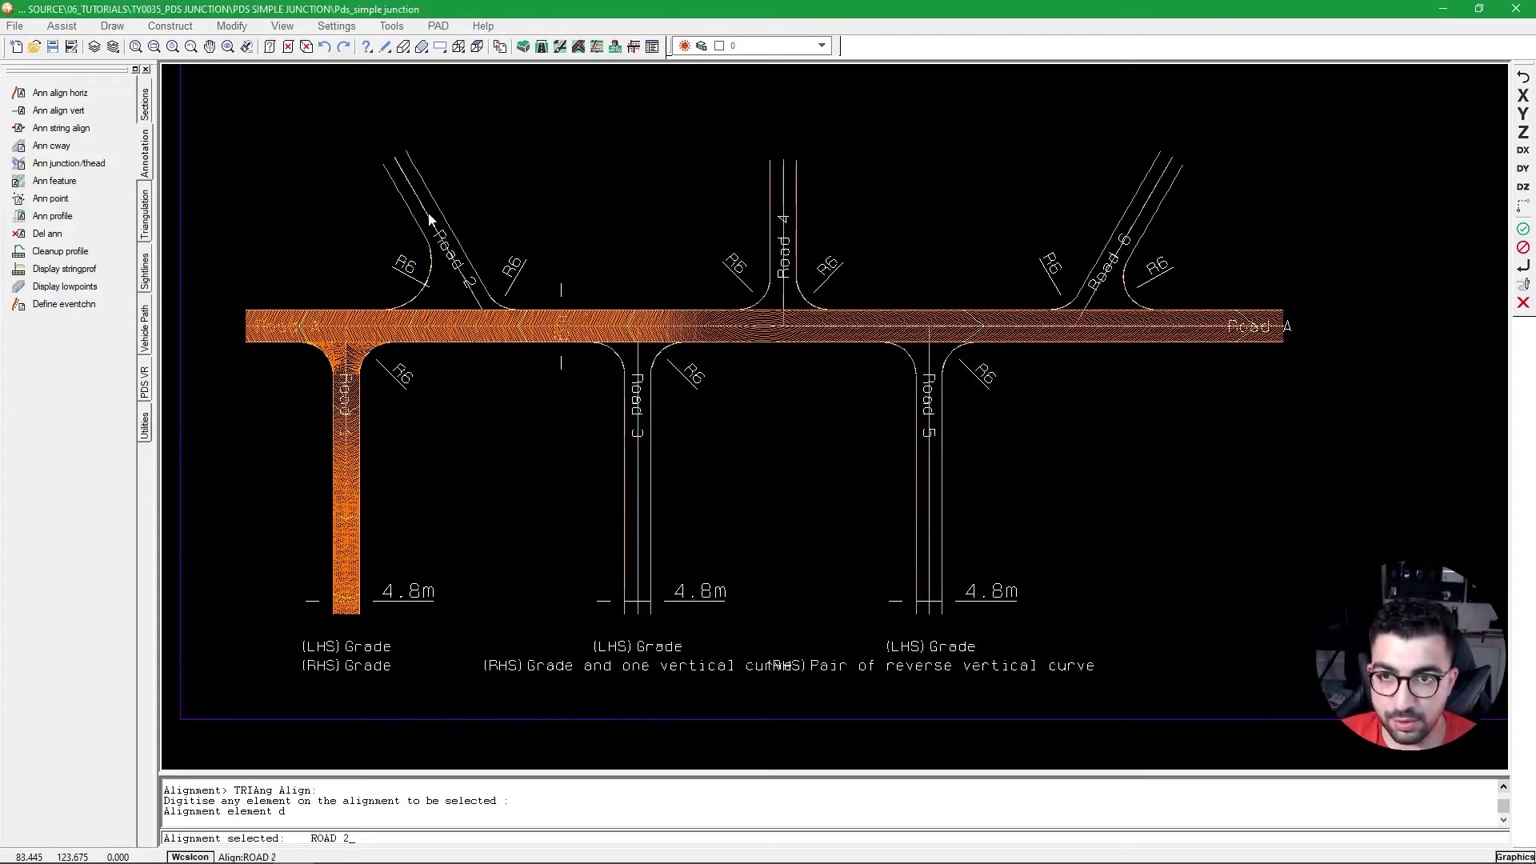
pyautogui.click(682, 631)
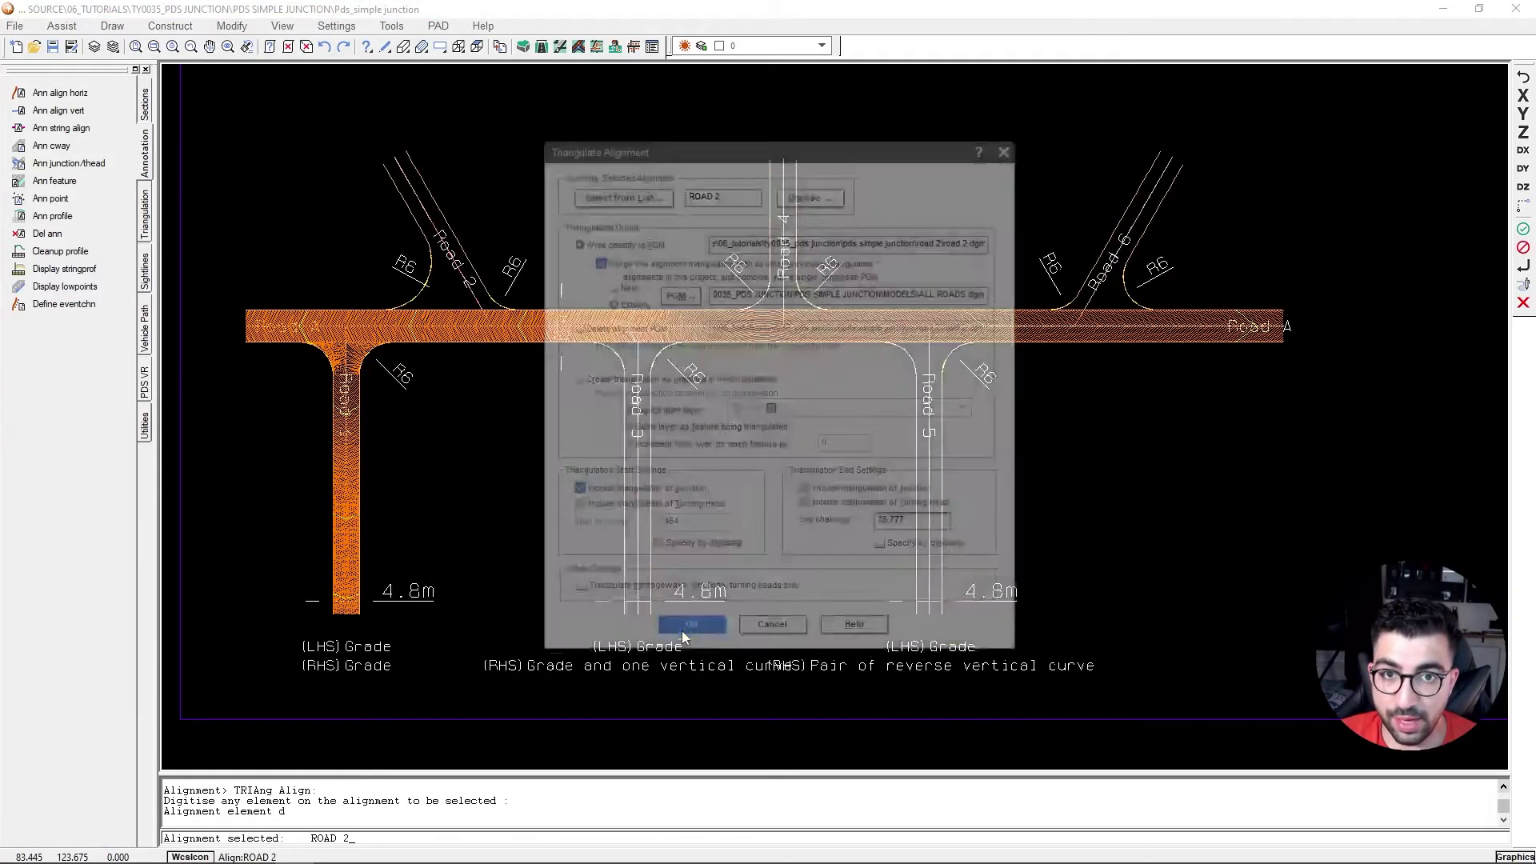
pyautogui.click(611, 407)
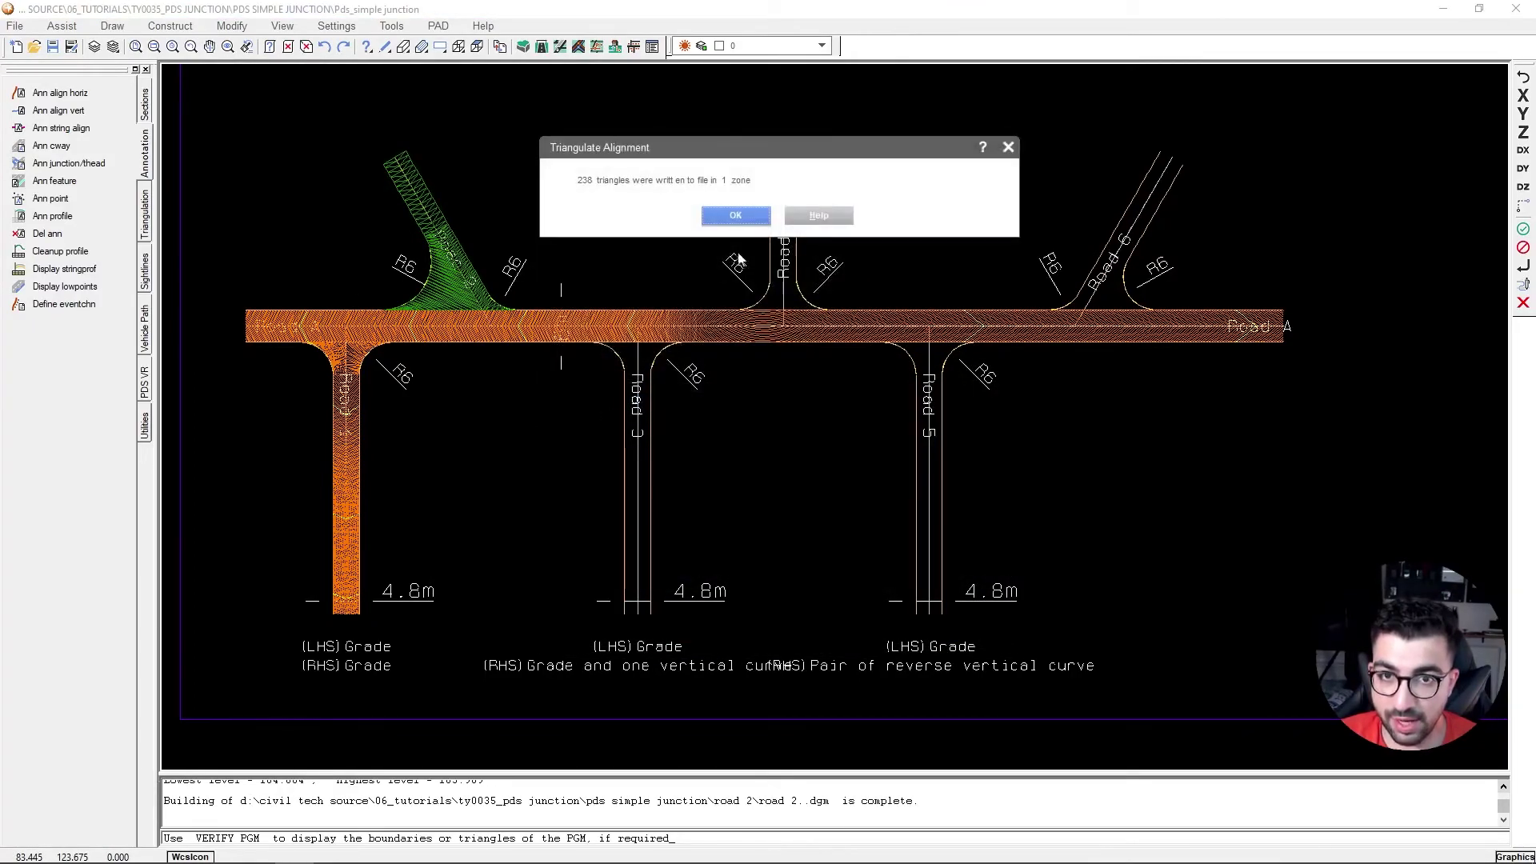
pyautogui.press('Return')
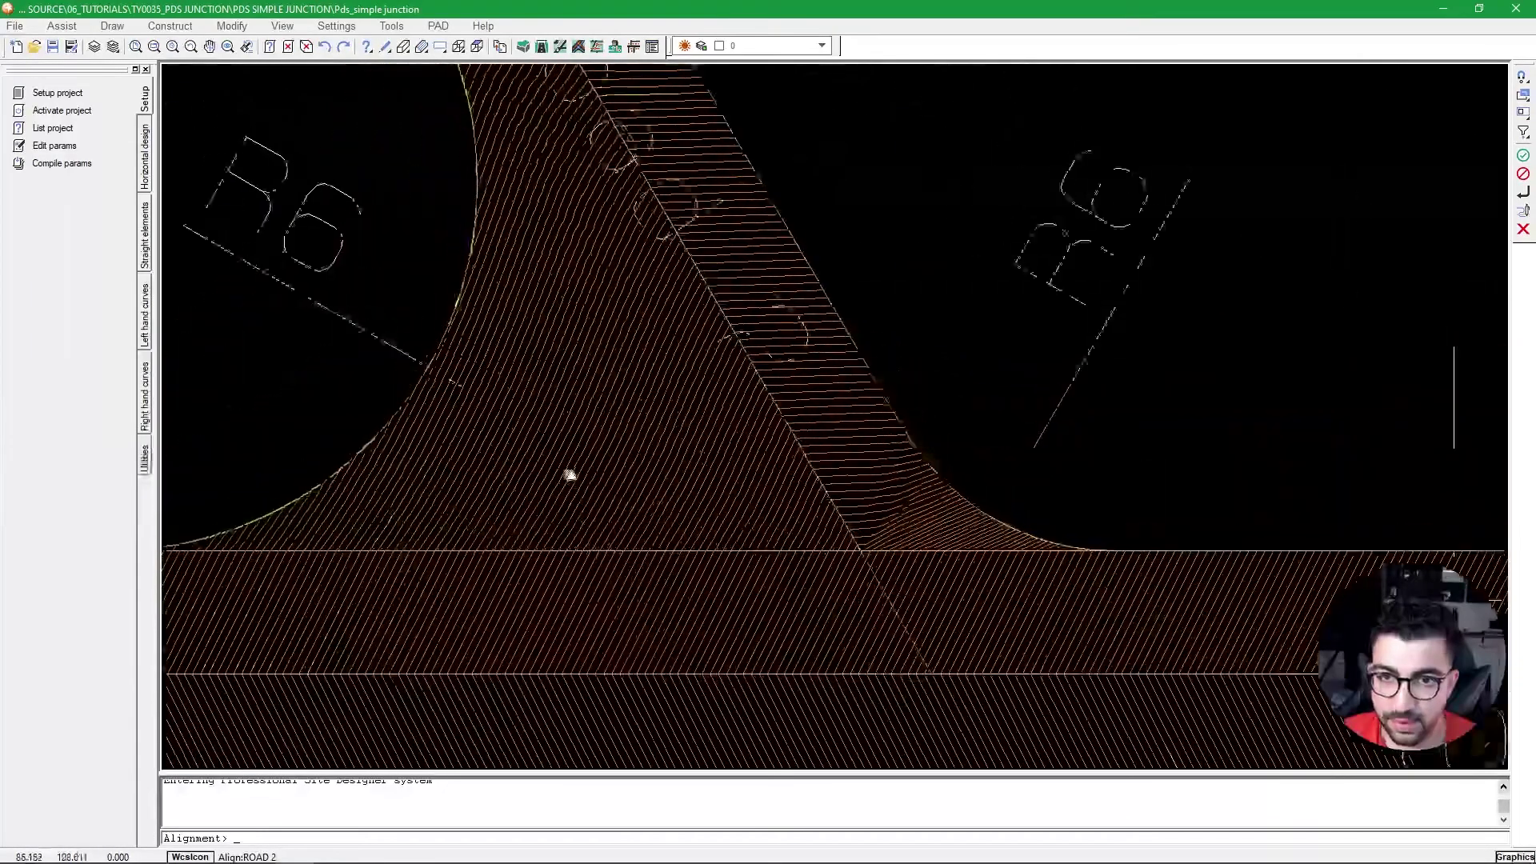
# Examine the contours across the Road 2 junction, around both R6 curves and where it ties into Road A.
pyautogui.scroll(-2, 569, 475)
pyautogui.moveTo(445, 514); pyautogui.dragTo(564, 465, button='middle')
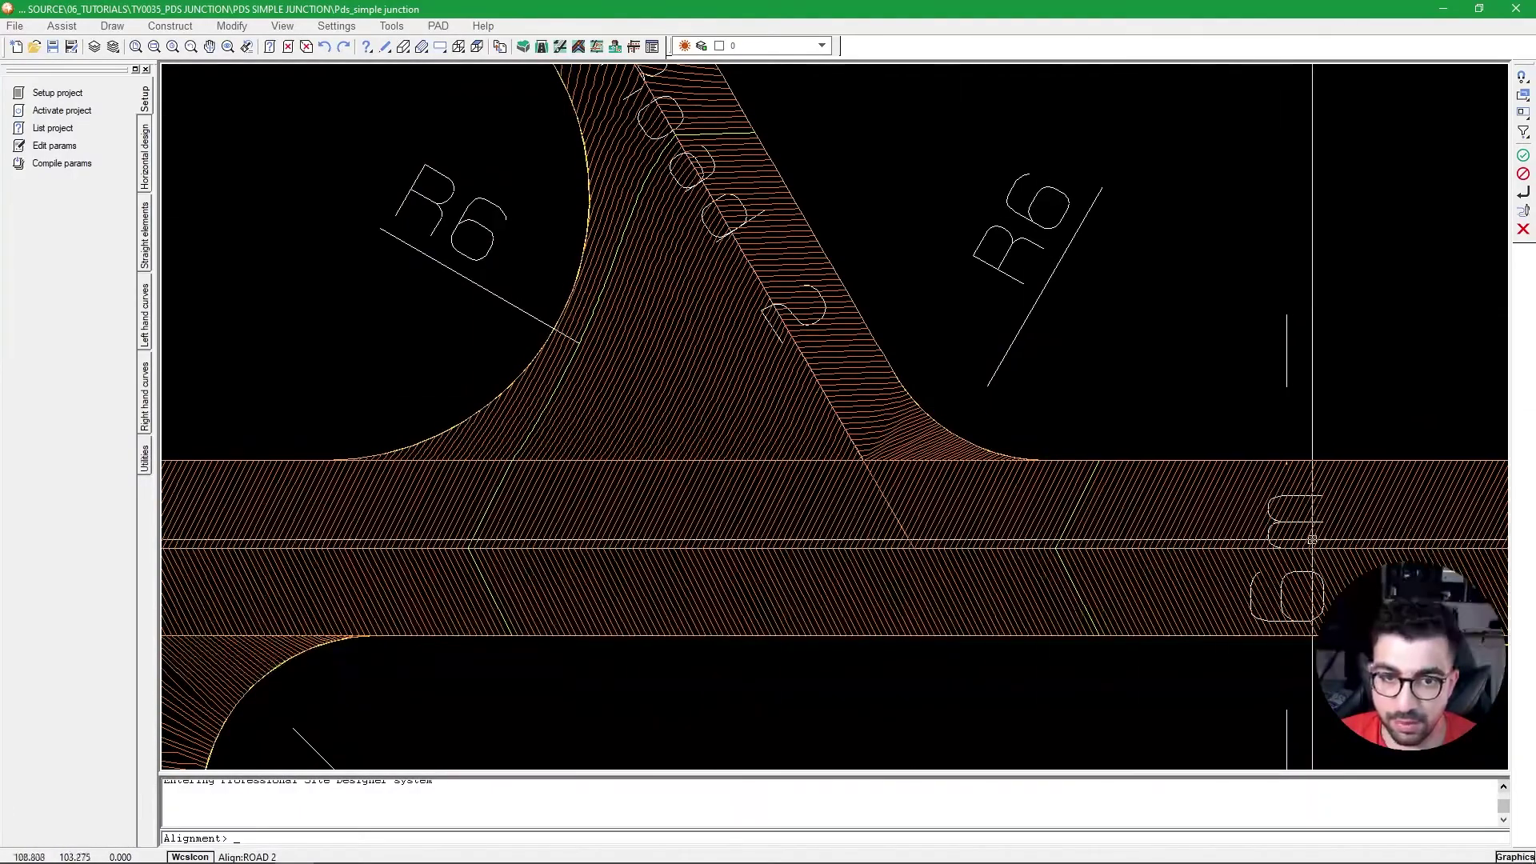
pyautogui.scroll(-3, 1305, 538)
pyautogui.scroll(4, 908, 404)
pyautogui.scroll(-2, 908, 404)
pyautogui.scroll(-3, 884, 401)
pyautogui.scroll(4, 870, 378)
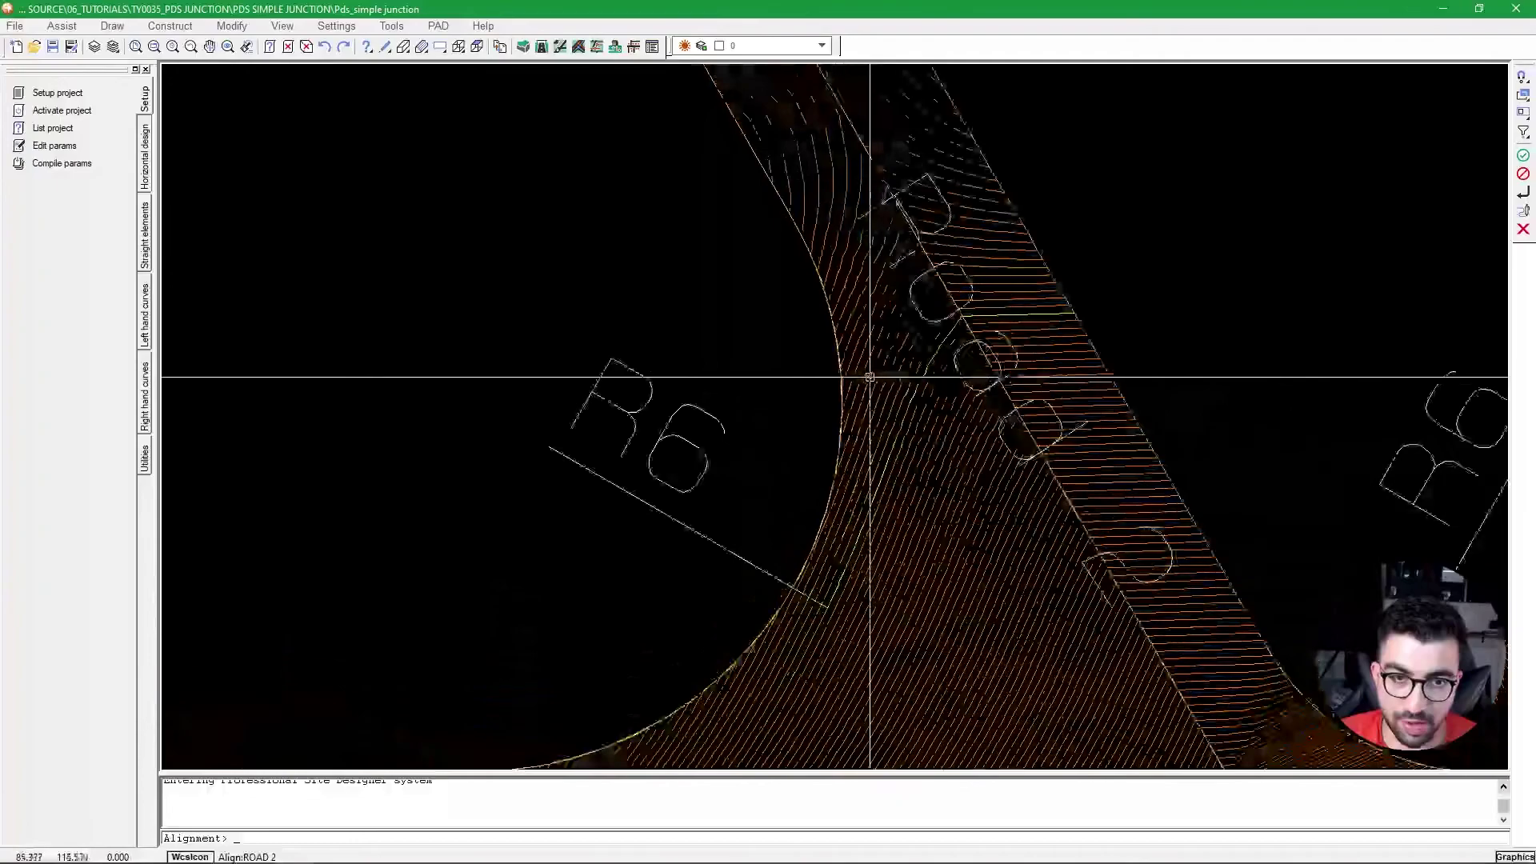
pyautogui.scroll(-1, 870, 378)
pyautogui.scroll(1, 812, 418)
pyautogui.scroll(-1, 761, 299)
pyautogui.scroll(-2, 759, 298)
pyautogui.scroll(2, 761, 295)
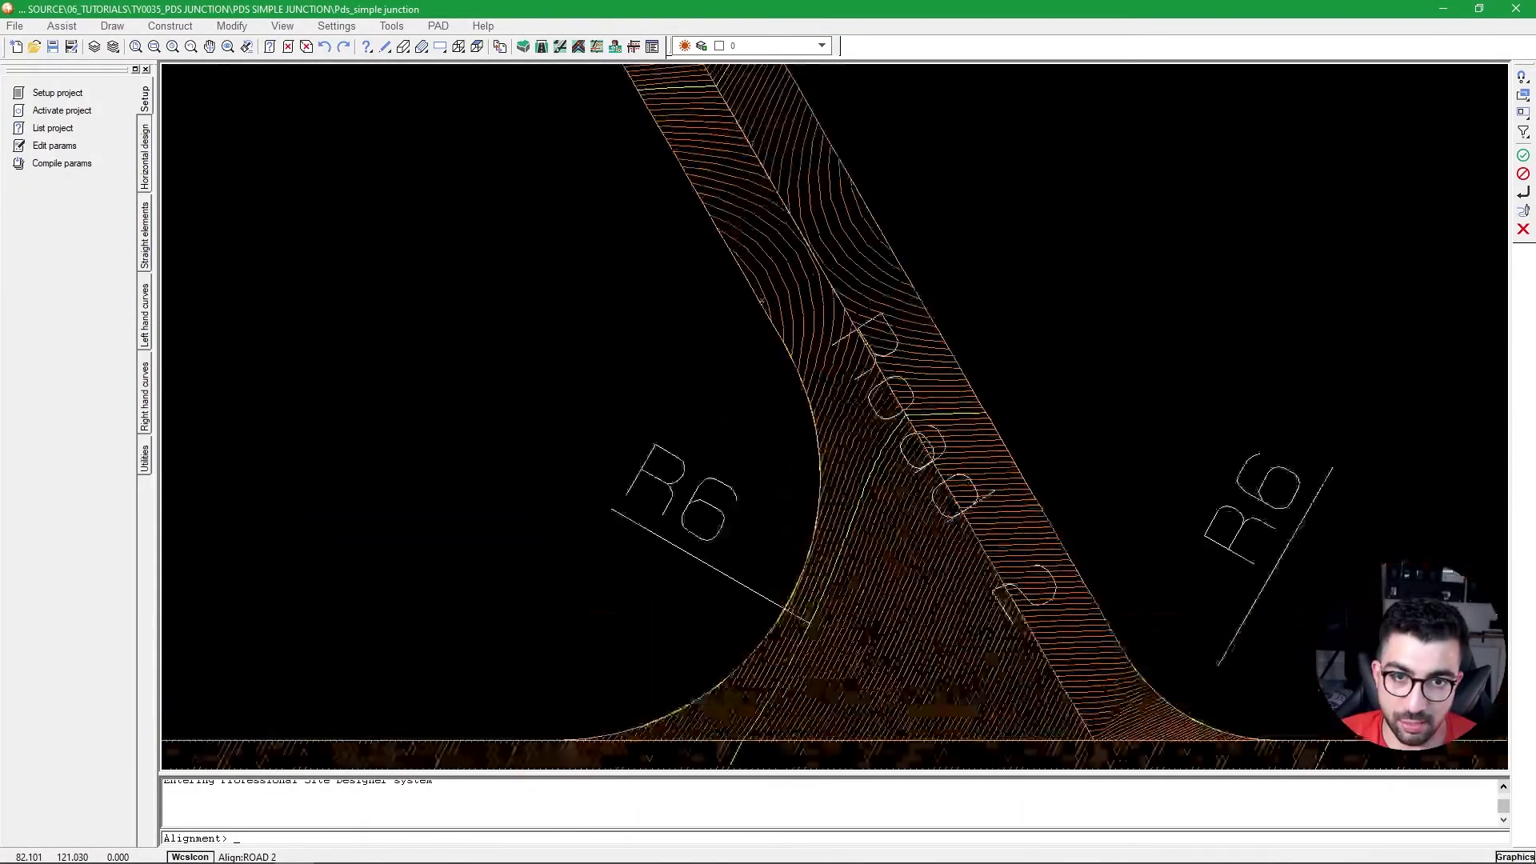
pyautogui.moveTo(792, 487); pyautogui.dragTo(766, 349, button='middle')
pyautogui.scroll(1, 659, 475)
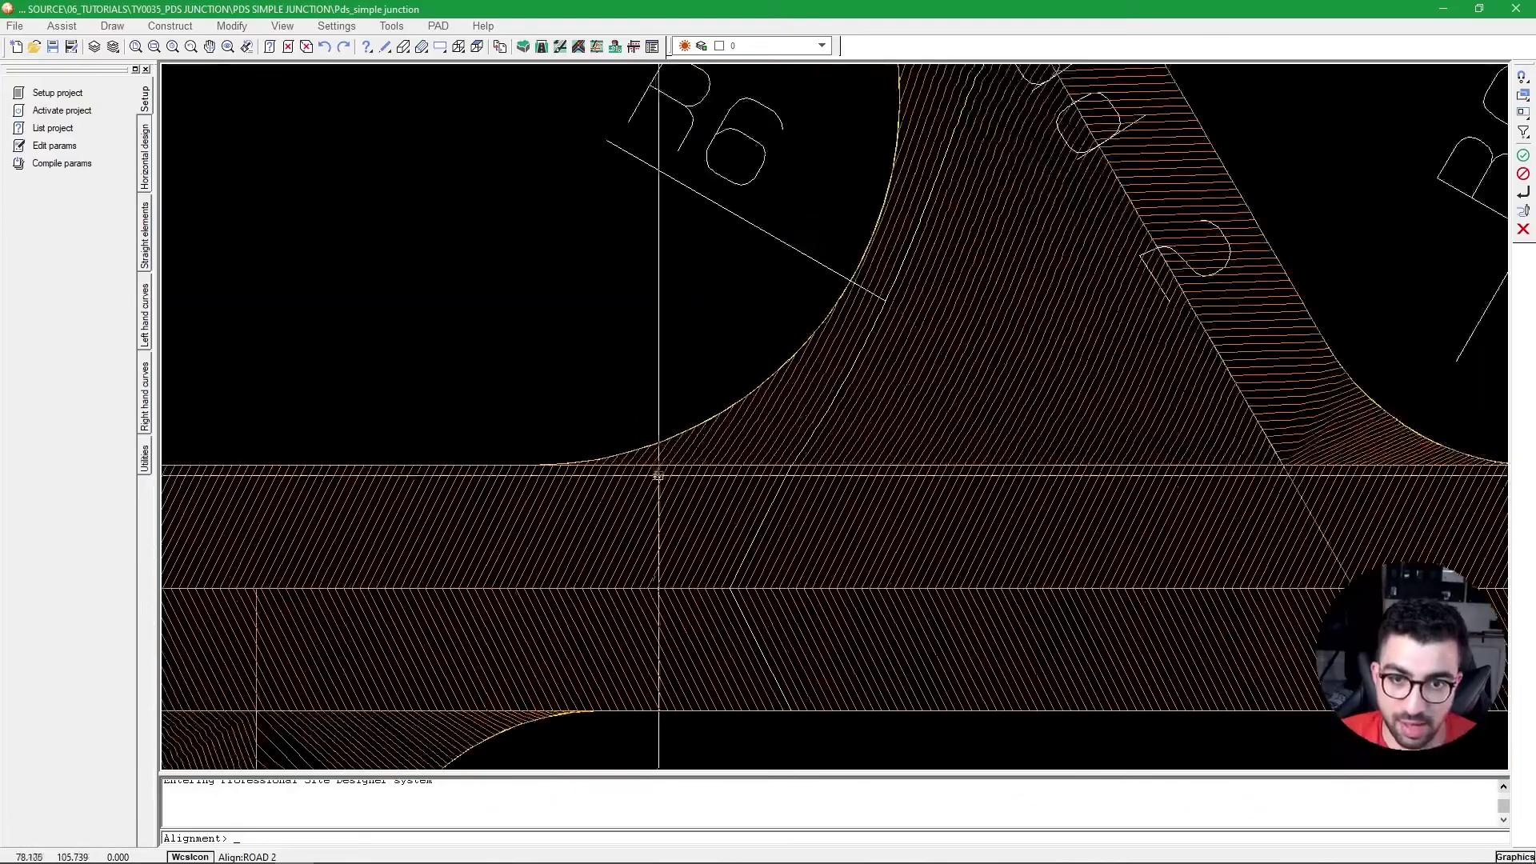
pyautogui.scroll(-3, 868, 273)
pyautogui.scroll(5, 765, 326)
pyautogui.scroll(-3, 945, 490)
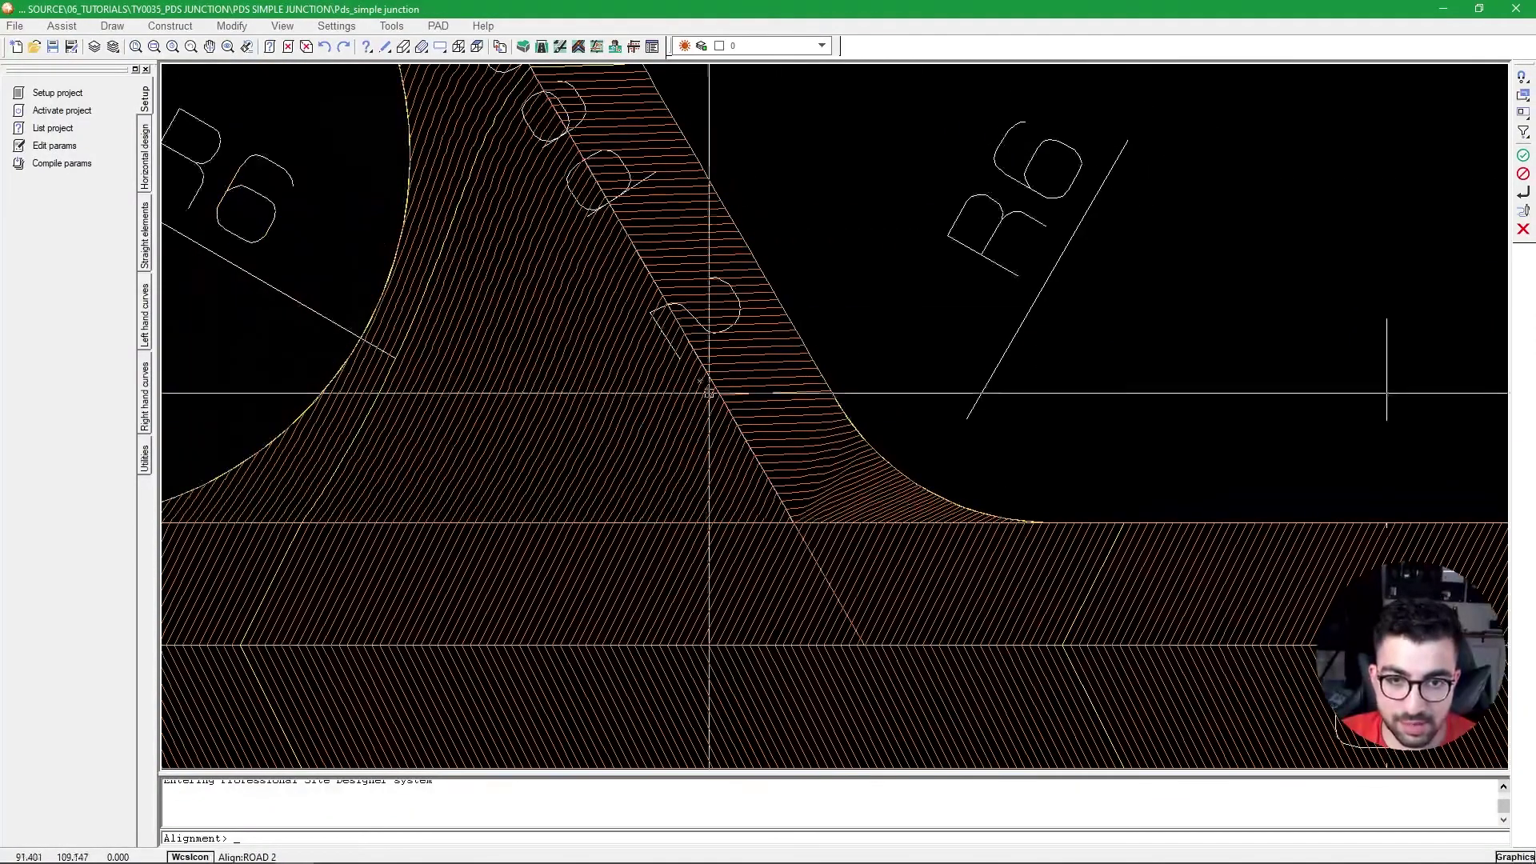
pyautogui.scroll(2, 920, 548)
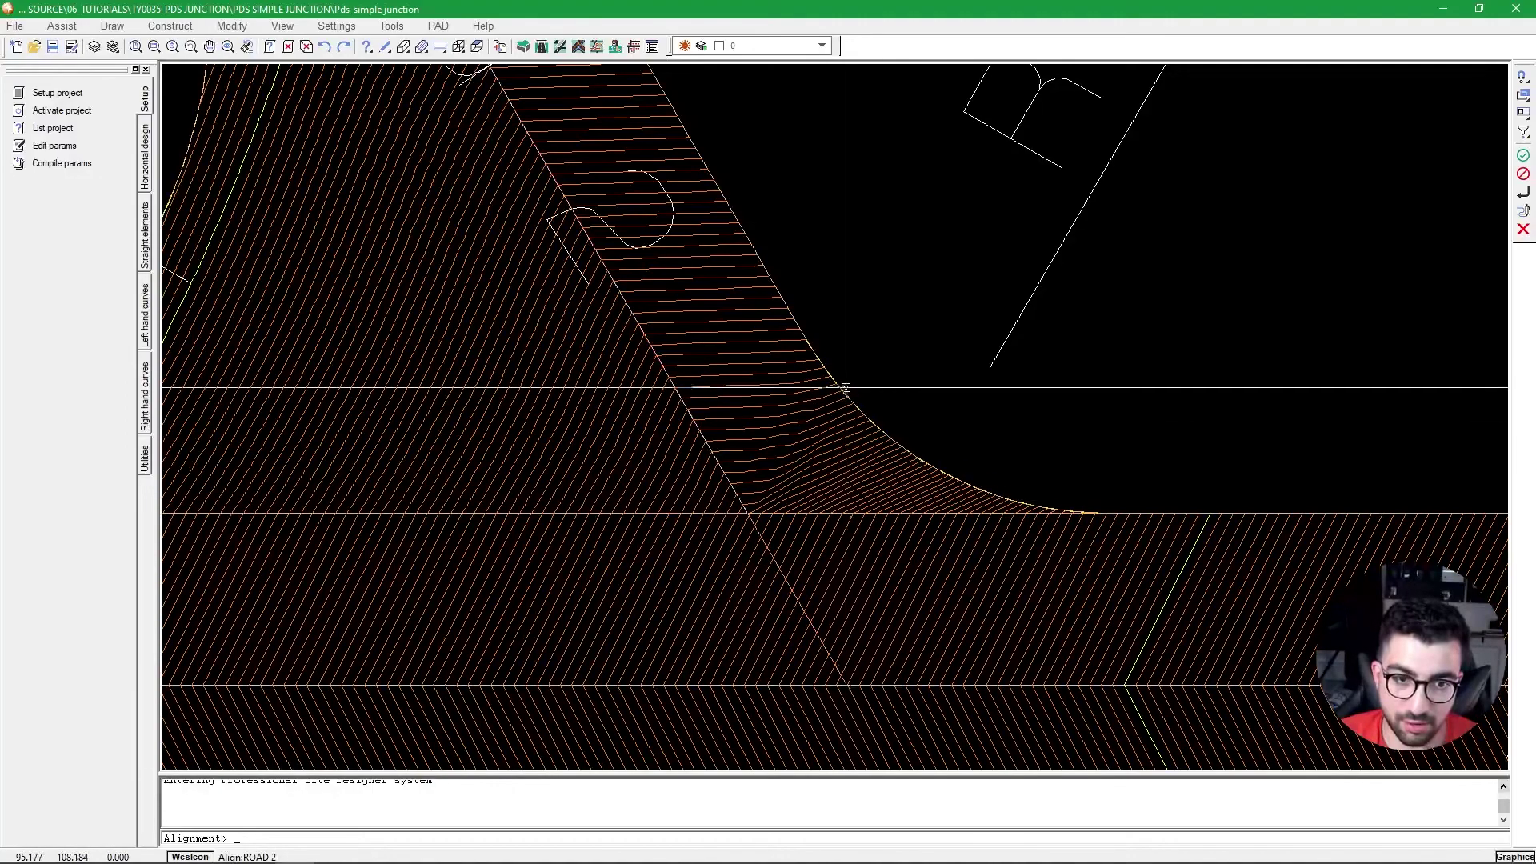
pyautogui.scroll(-2, 839, 384)
pyautogui.scroll(-5, 537, 164)
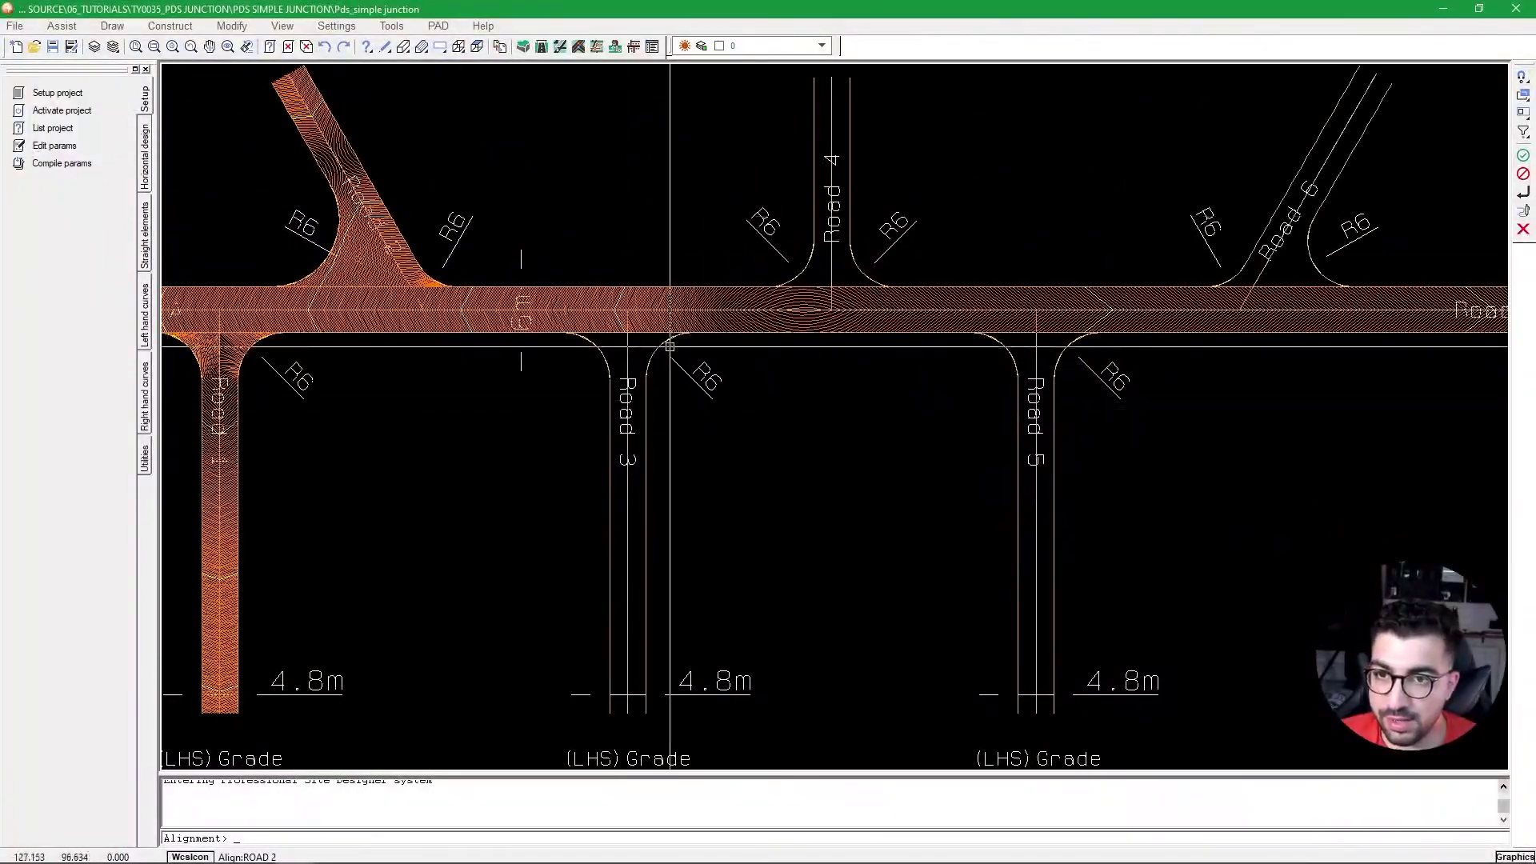
# Triangulate Road 3 including its start junction, merging it into the existing ALL ROADS.dgm composite PGM.
pyautogui.click(439, 25)
pyautogui.moveTo(491, 275)
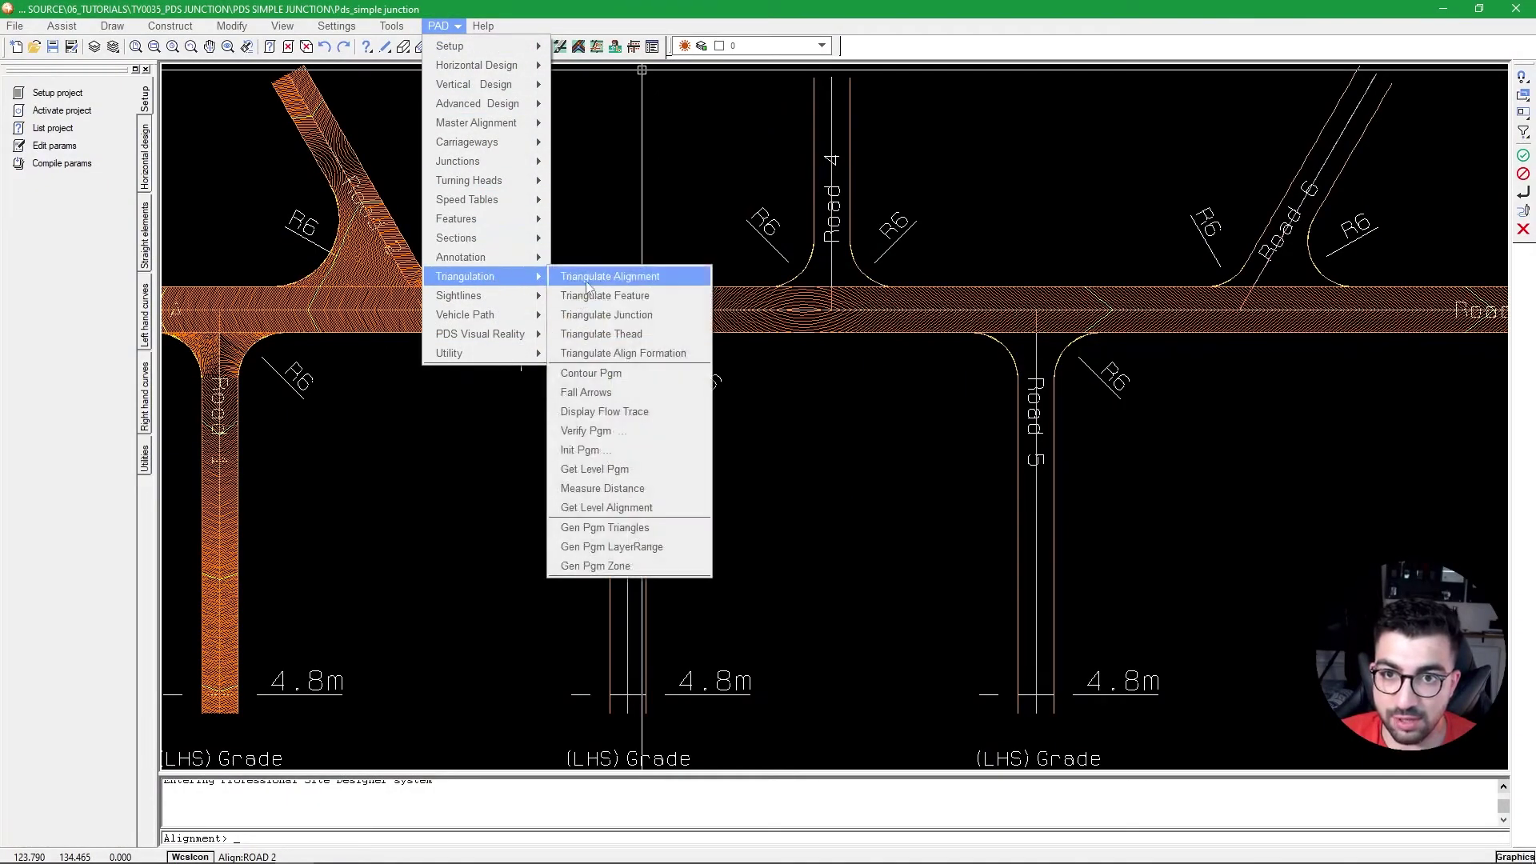
pyautogui.click(607, 275)
pyautogui.click(808, 195)
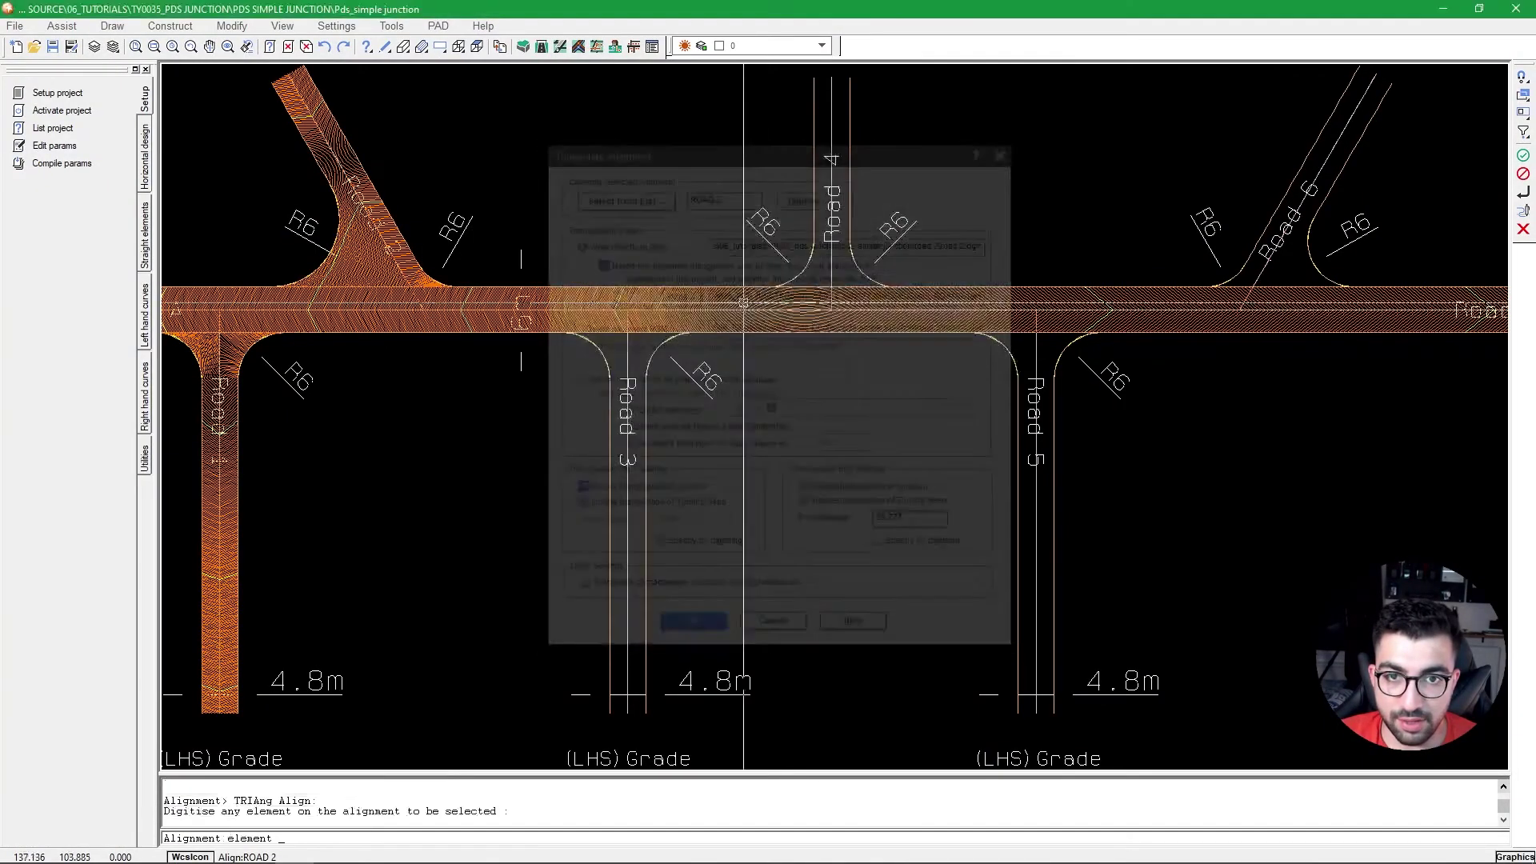
pyautogui.click(684, 692)
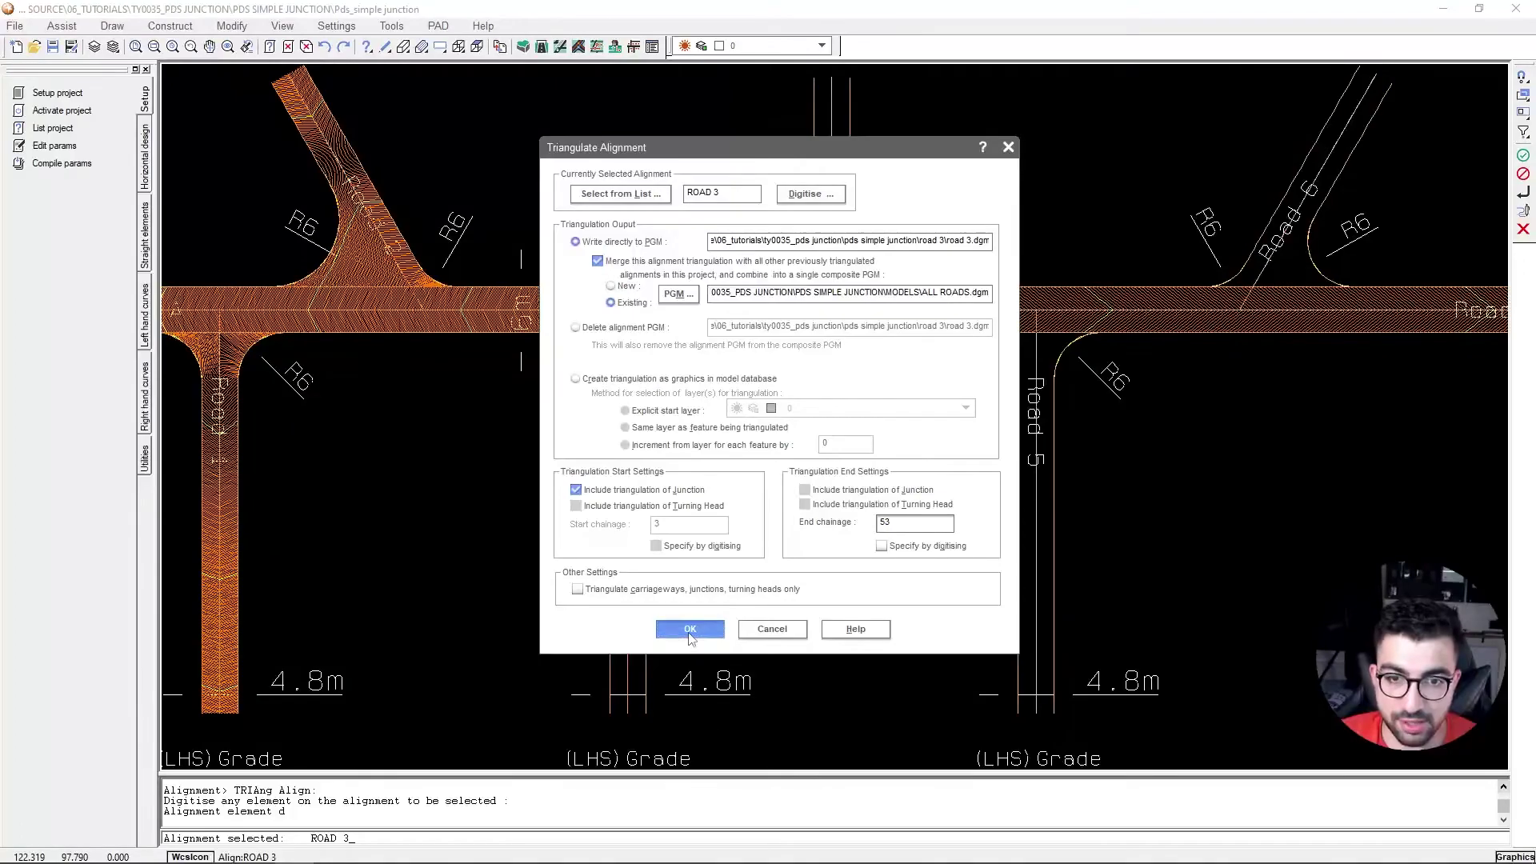
pyautogui.click(689, 628)
pyautogui.click(644, 401)
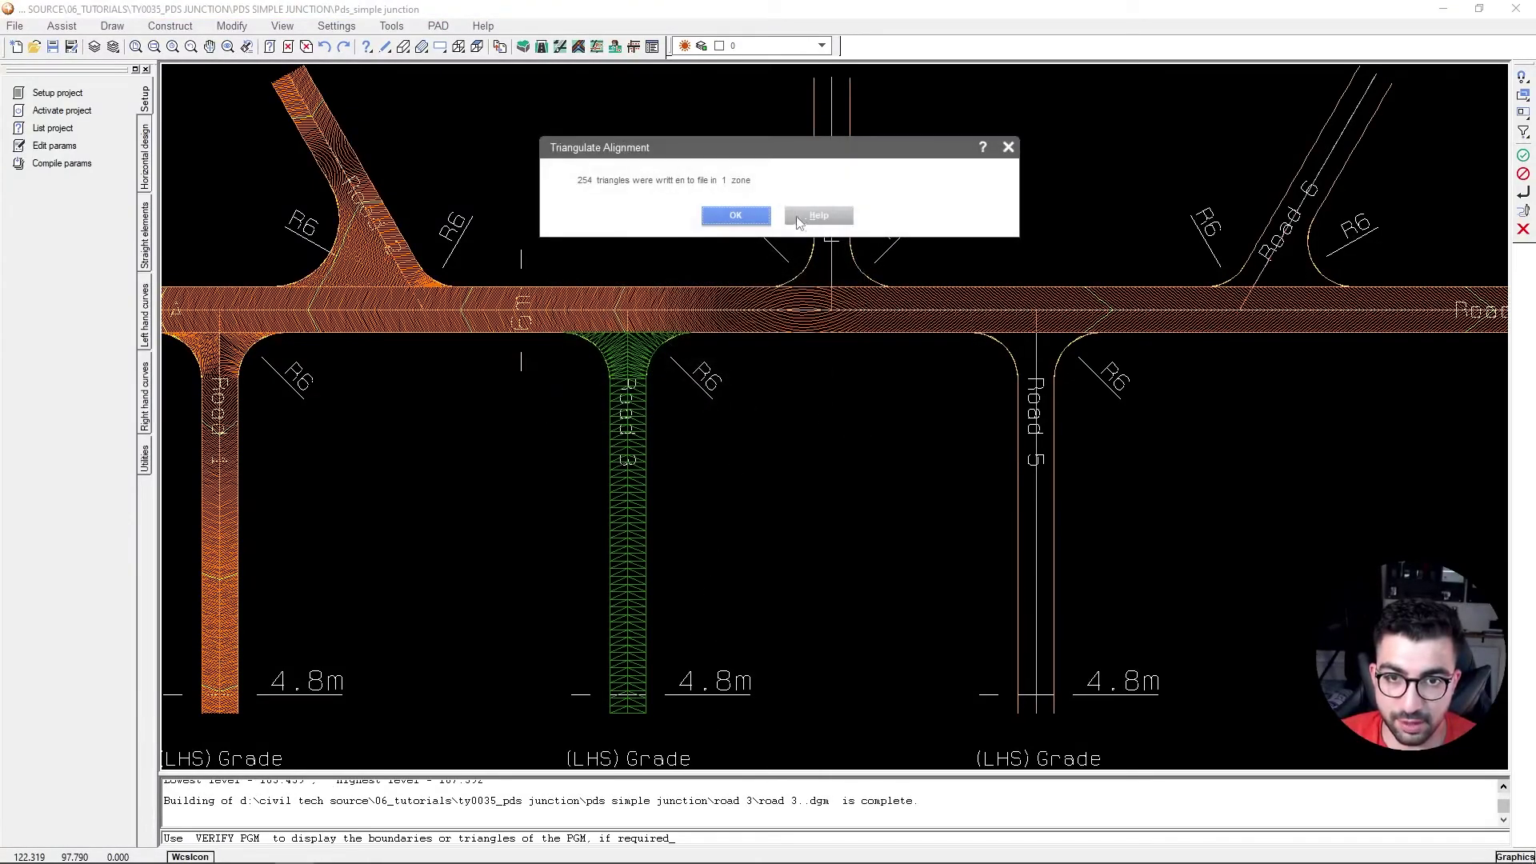
pyautogui.click(735, 216)
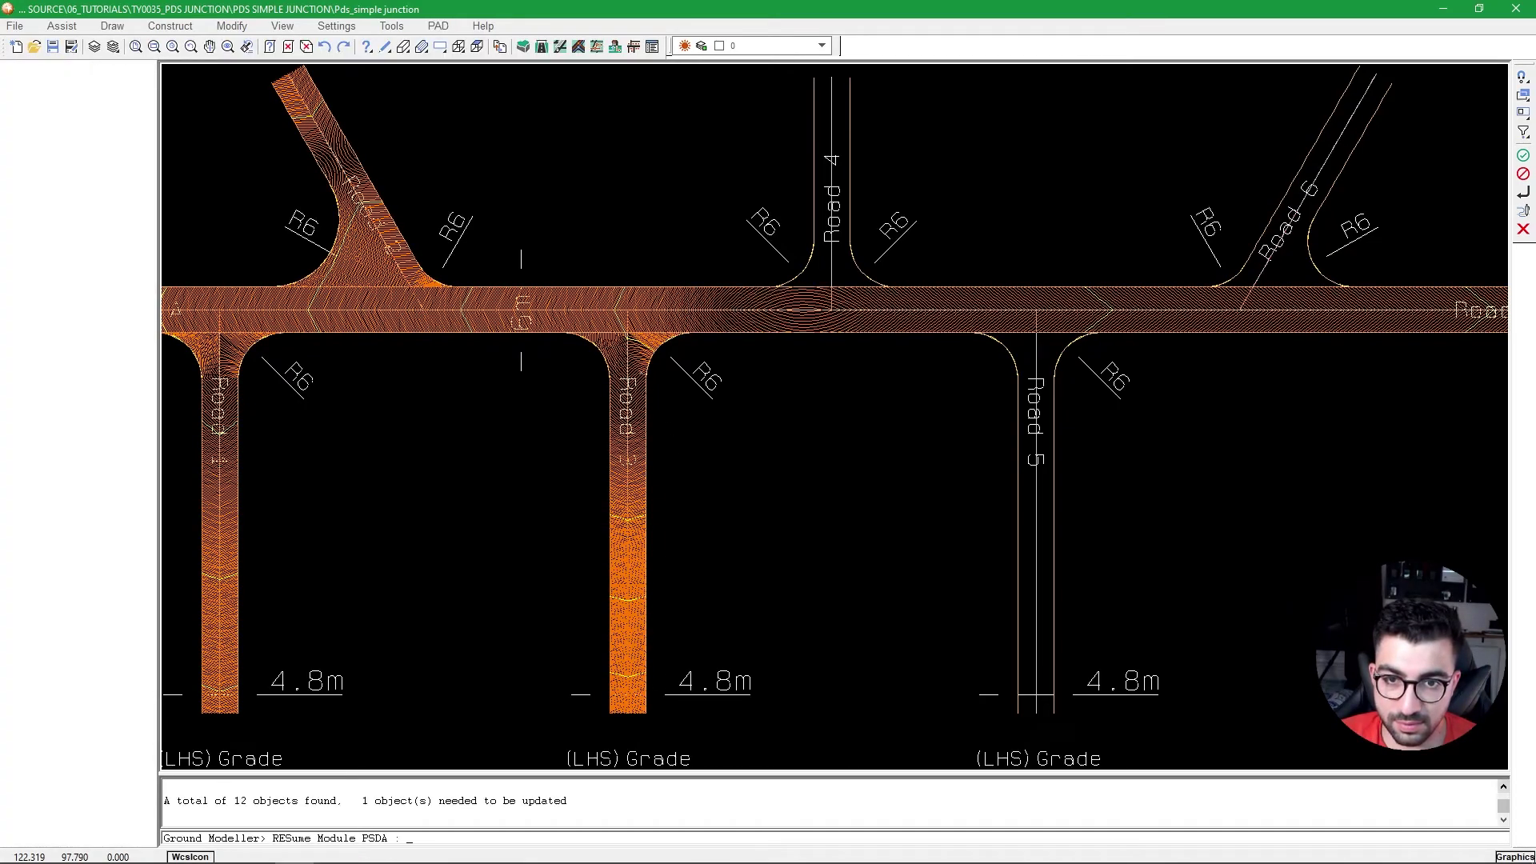
# Open the junction between Road A and Road 3 for editing and review its horizontal and vertical geometry settings.
pyautogui.scroll(5, 629, 359)
pyautogui.scroll(-5, 629, 359)
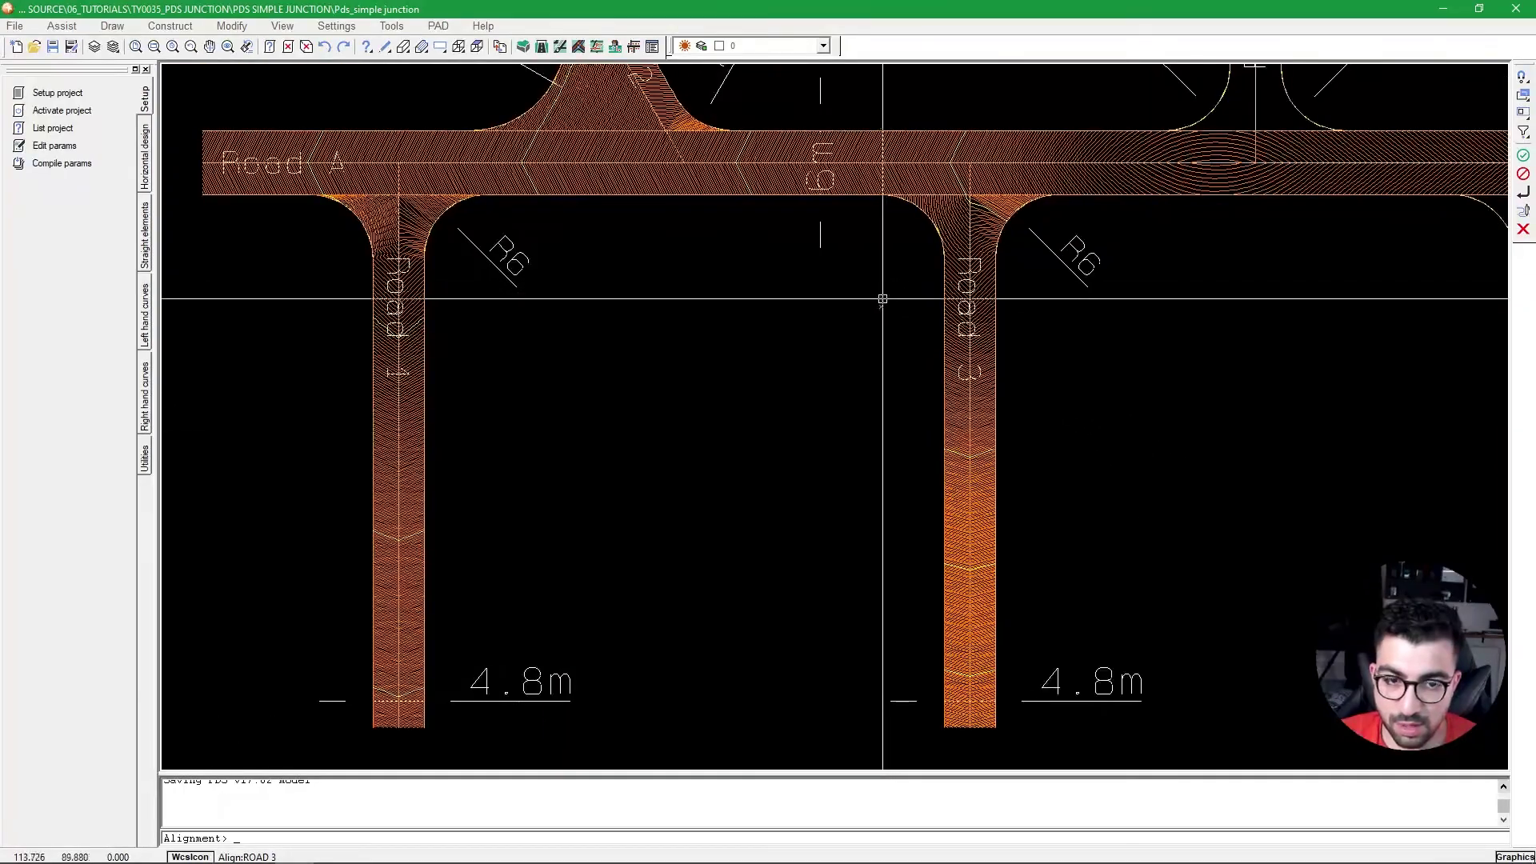
pyautogui.moveTo(928, 525); pyautogui.dragTo(163, 130, button='middle')
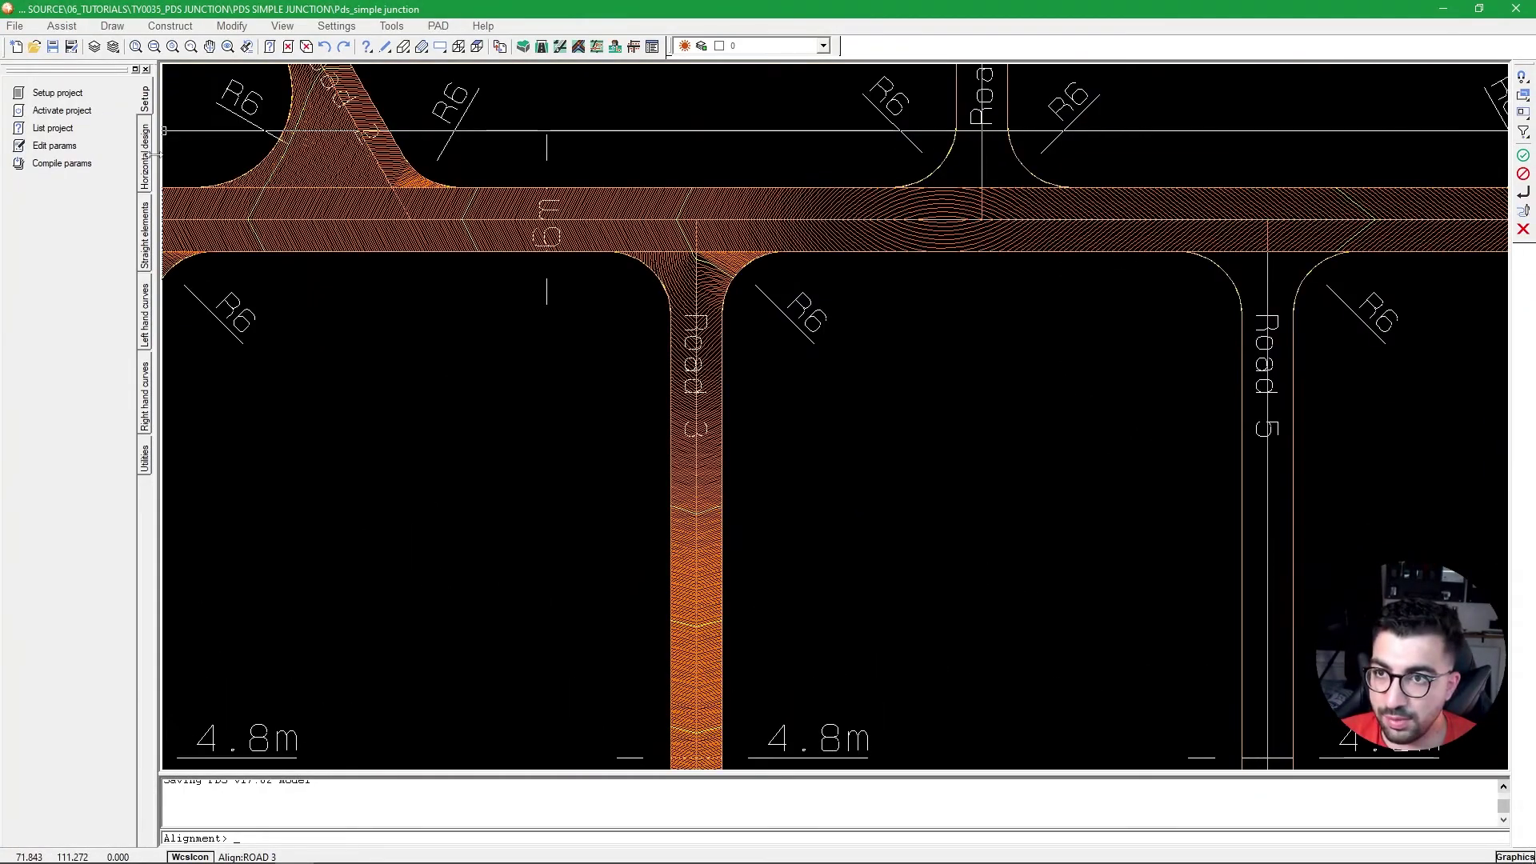
pyautogui.click(439, 25)
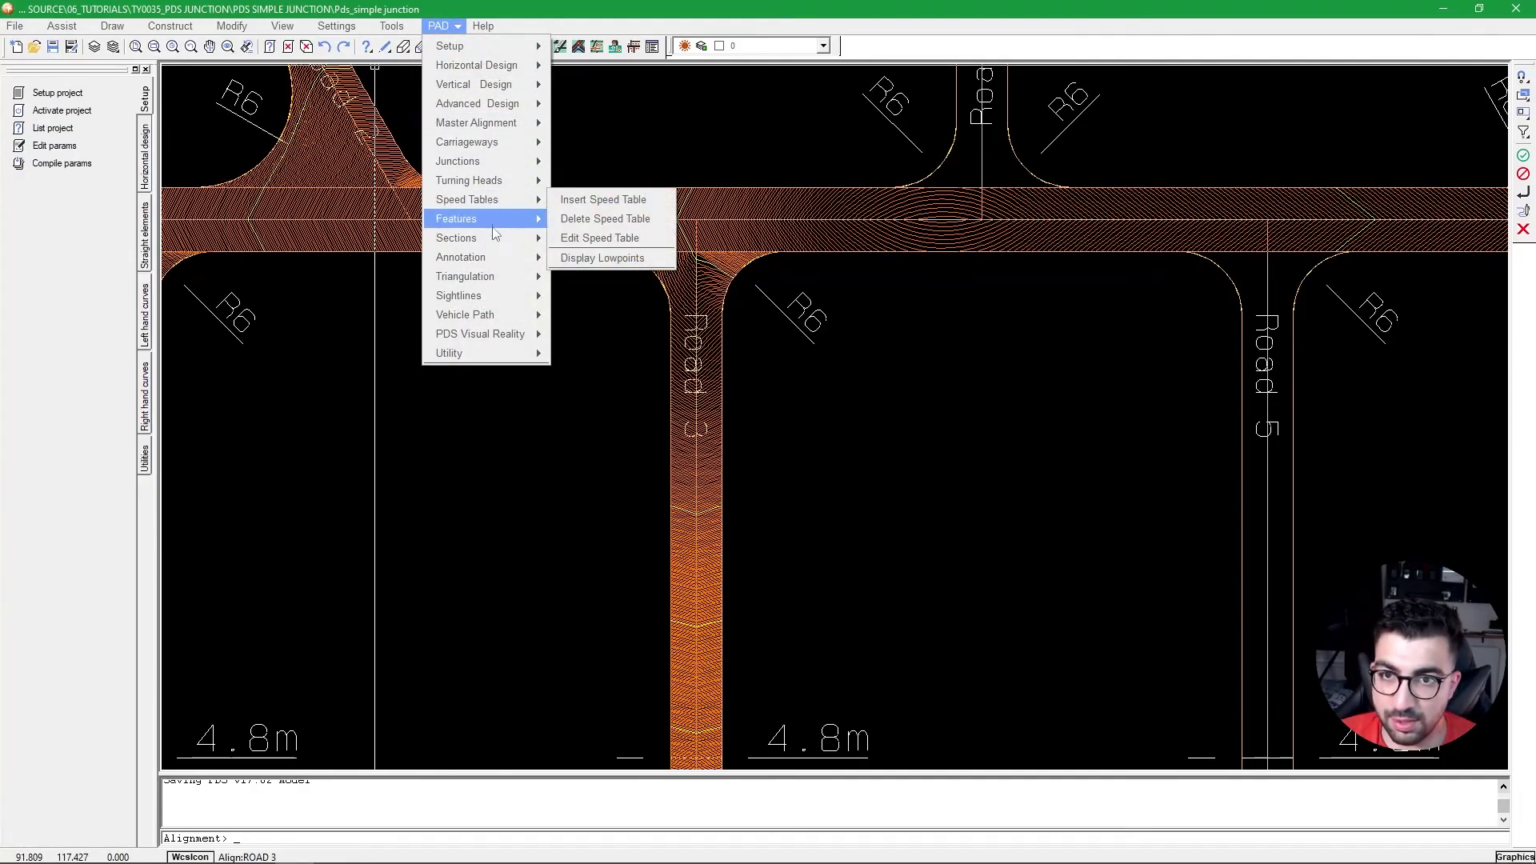
pyautogui.moveTo(496, 161)
pyautogui.click(600, 219)
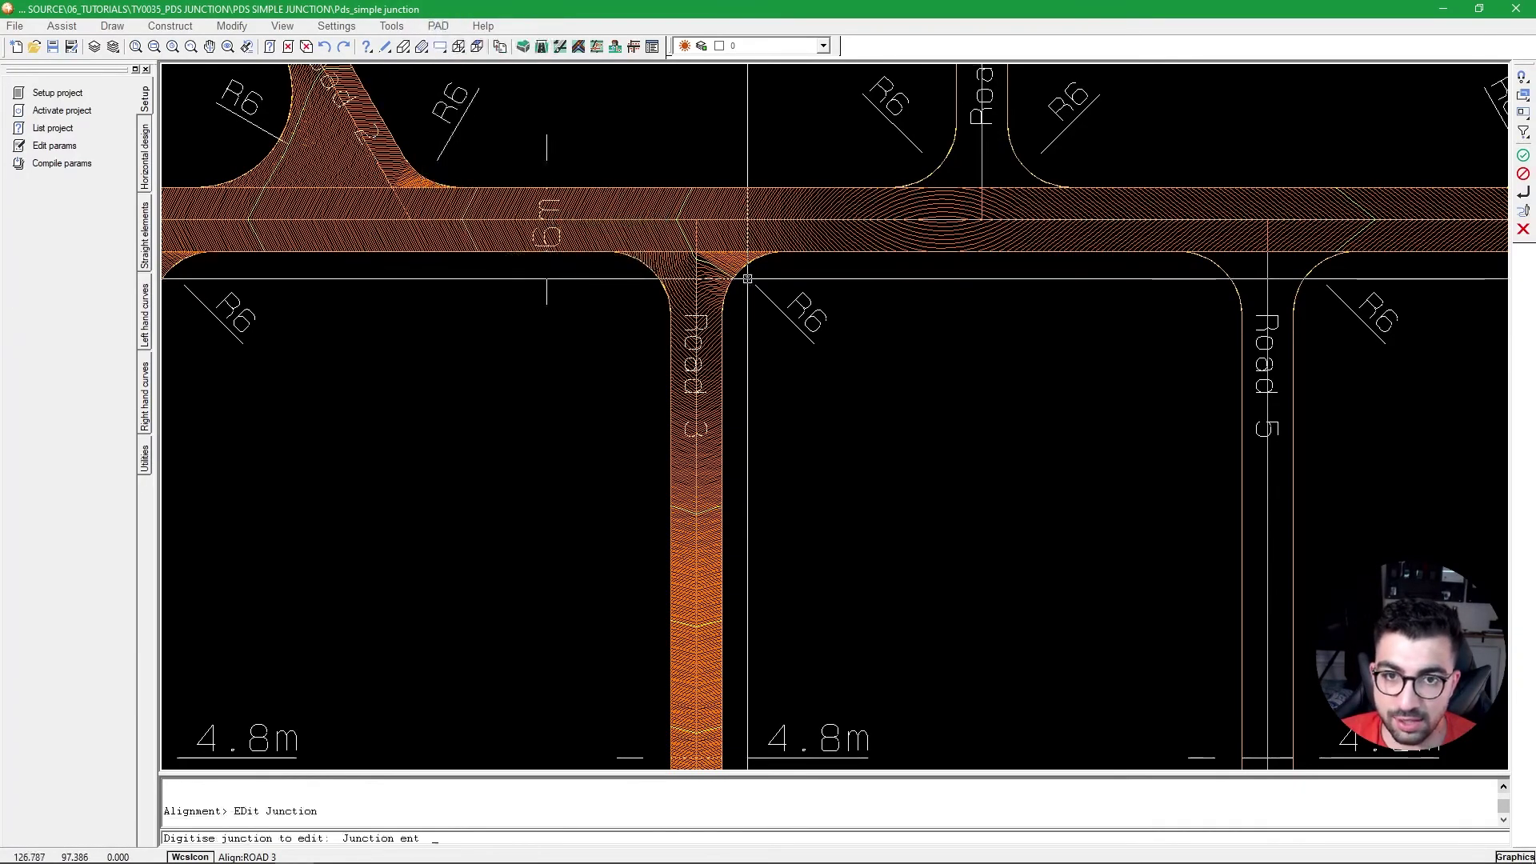
pyautogui.scroll(2, 748, 284)
pyautogui.moveTo(751, 291); pyautogui.dragTo(1257, 273, button='middle')
pyautogui.click(1070, 262)
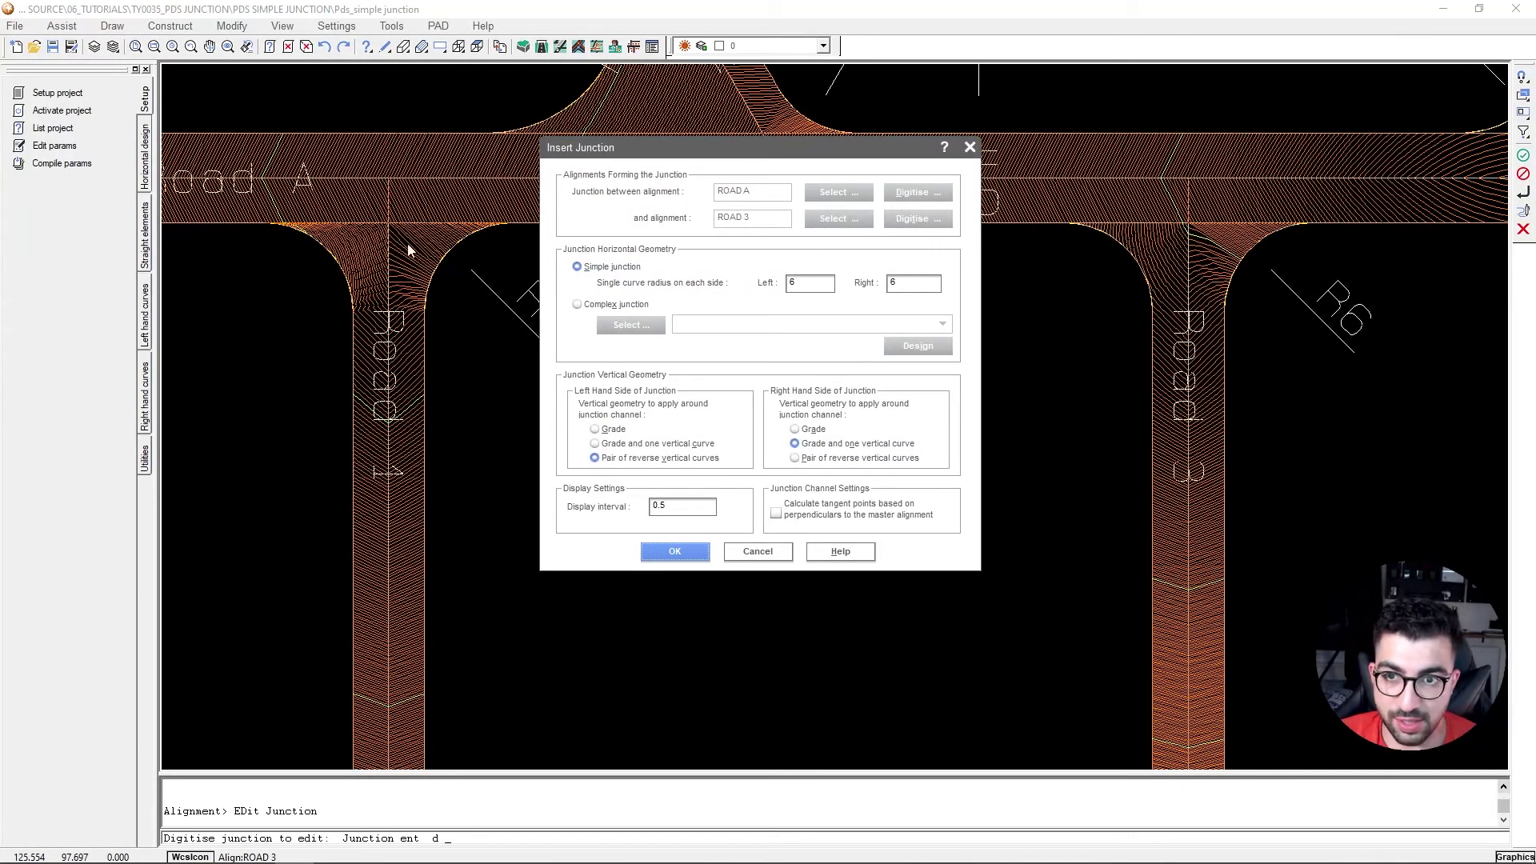
pyautogui.press('Return')
# Compare the contours across the Road 1, Road 2 and Road 3 junctions against their left- and right-hand vertical geometry labels.
pyautogui.scroll(4, 1096, 362)
pyautogui.scroll(-5, 720, 466)
pyautogui.scroll(1, 654, 428)
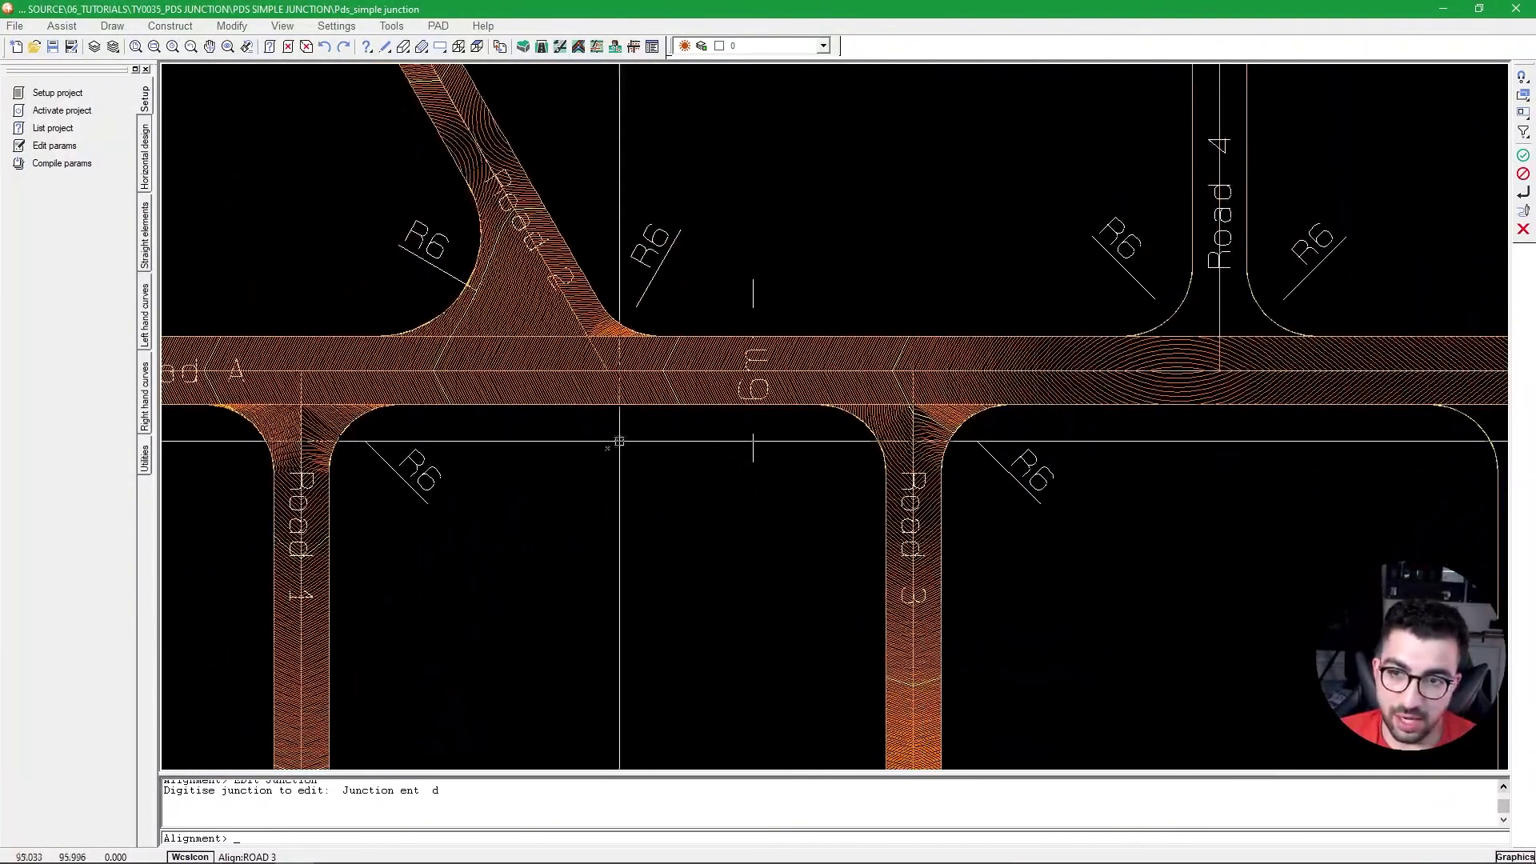
pyautogui.scroll(-3, 1056, 431)
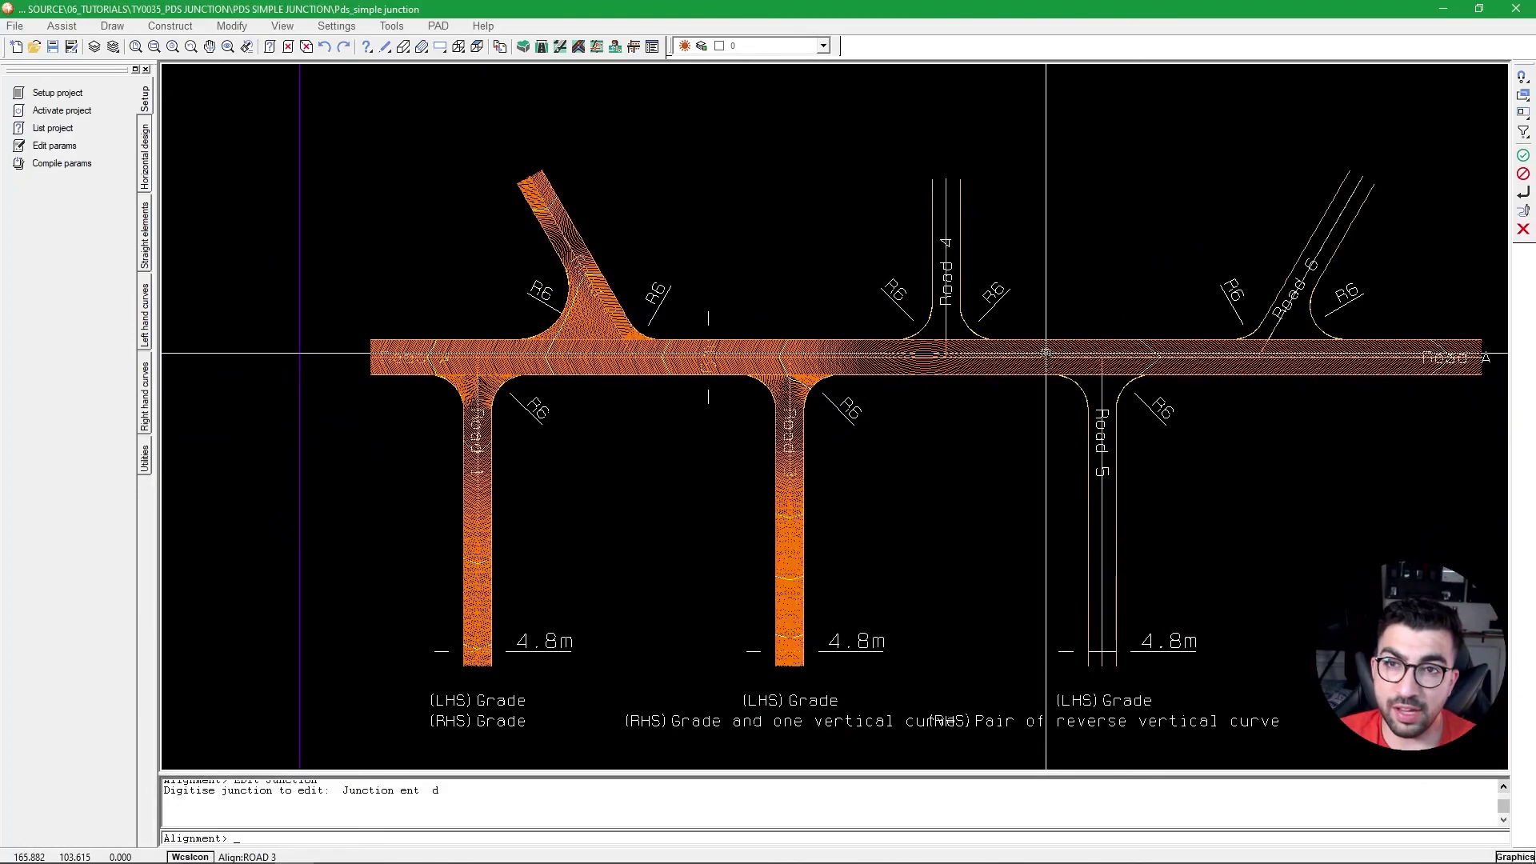
pyautogui.scroll(2, 747, 368)
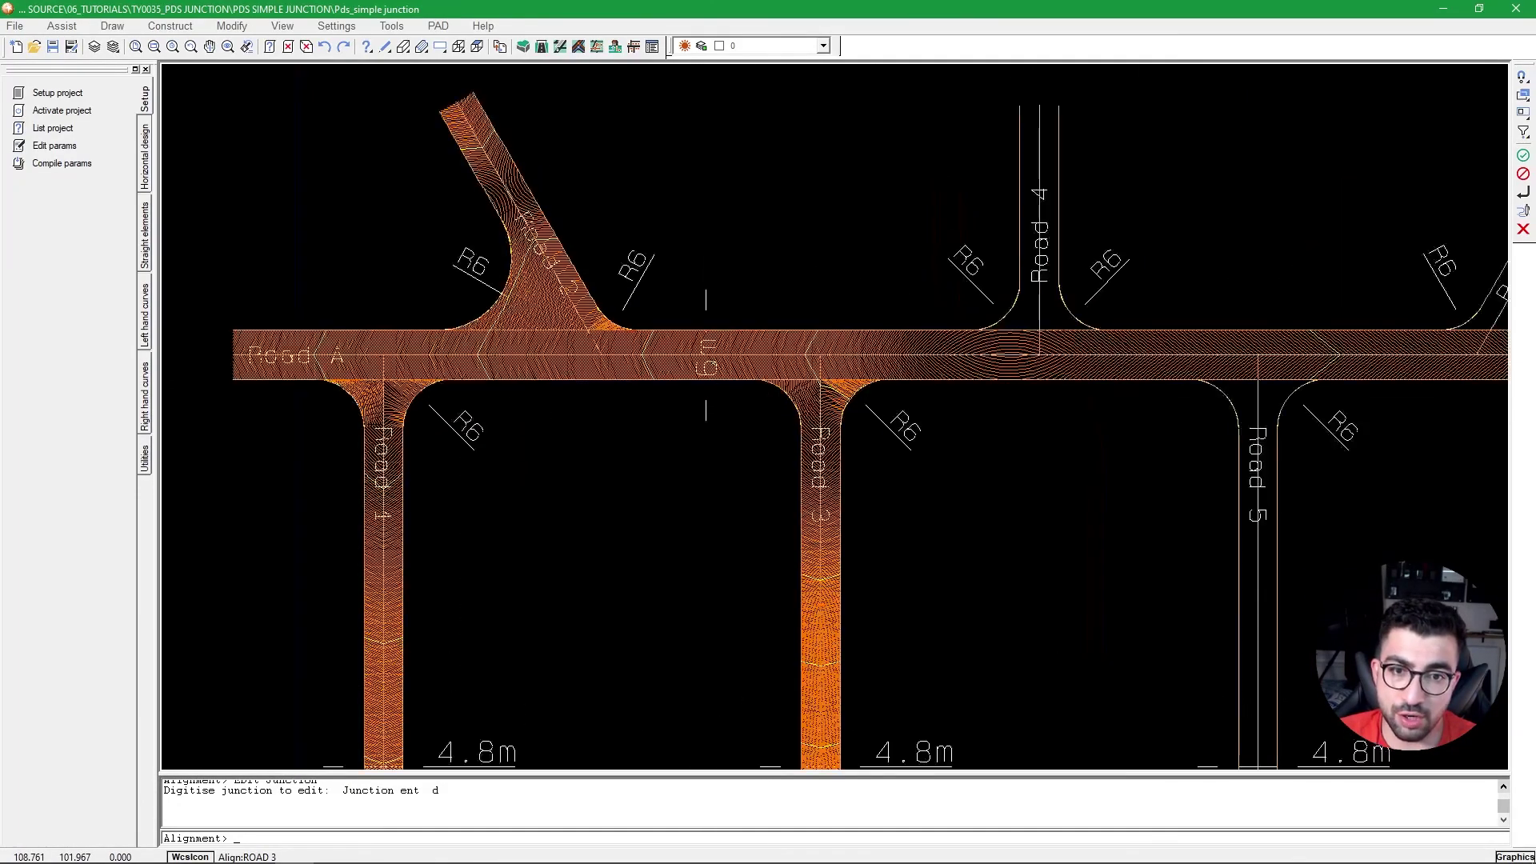
pyautogui.scroll(-1, 629, 269)
pyautogui.scroll(1, 658, 336)
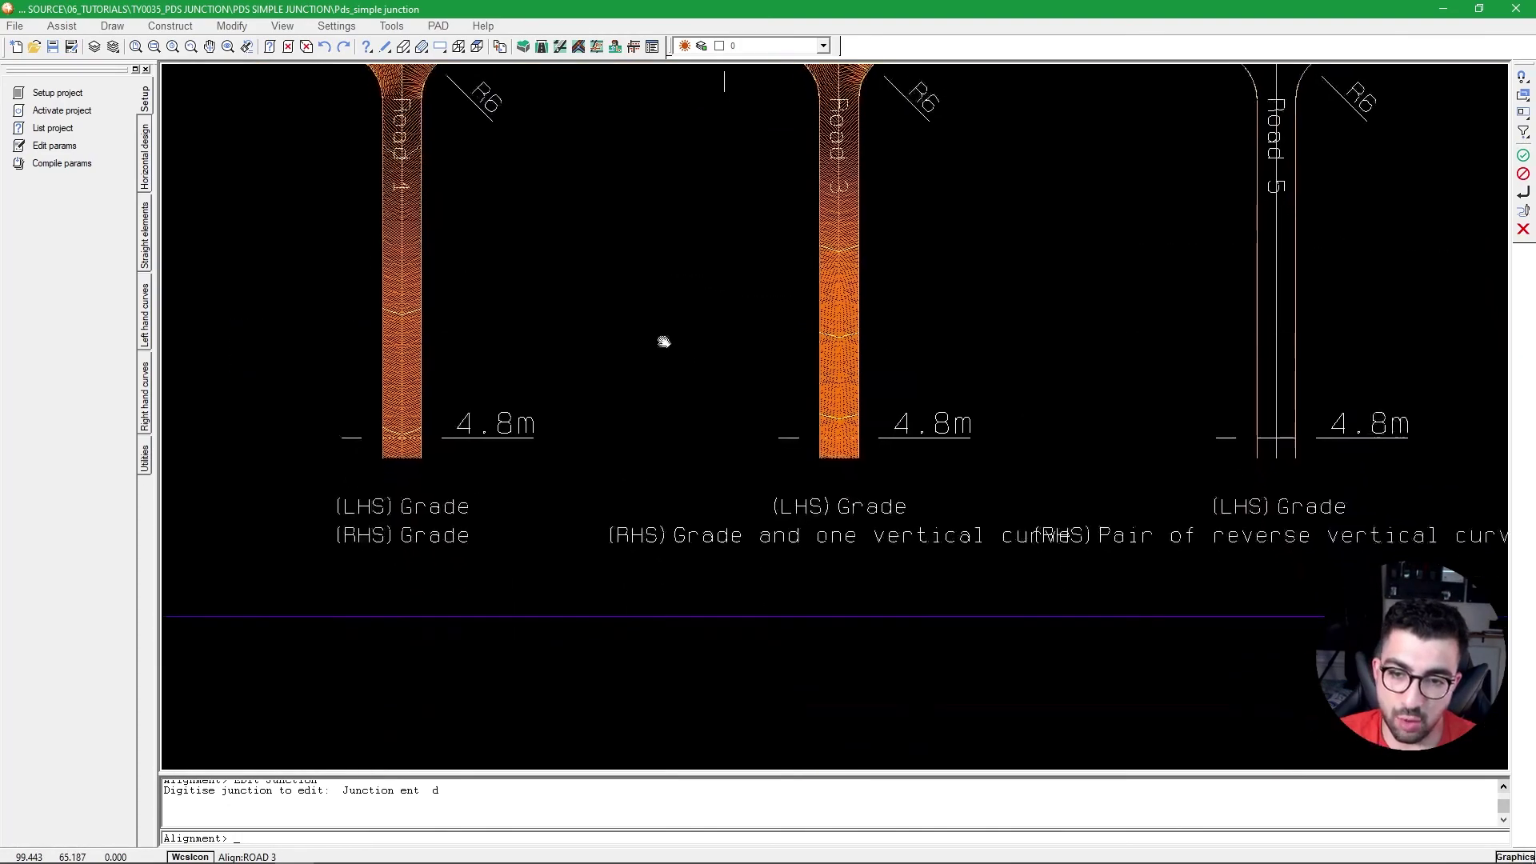
pyautogui.scroll(-2, 788, 418)
pyautogui.scroll(2, 721, 374)
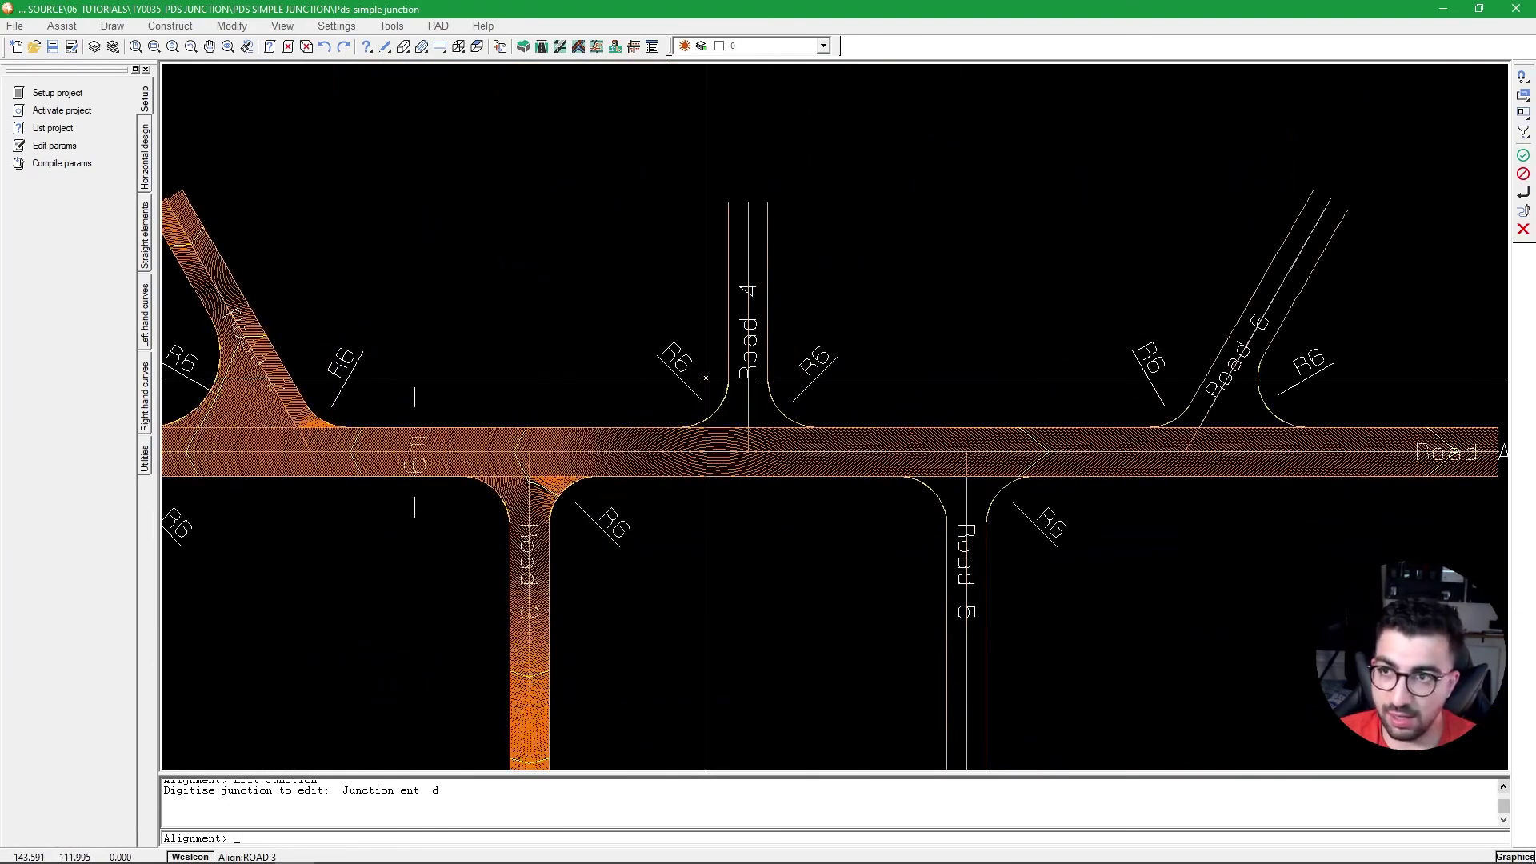
pyautogui.scroll(-1, 576, 454)
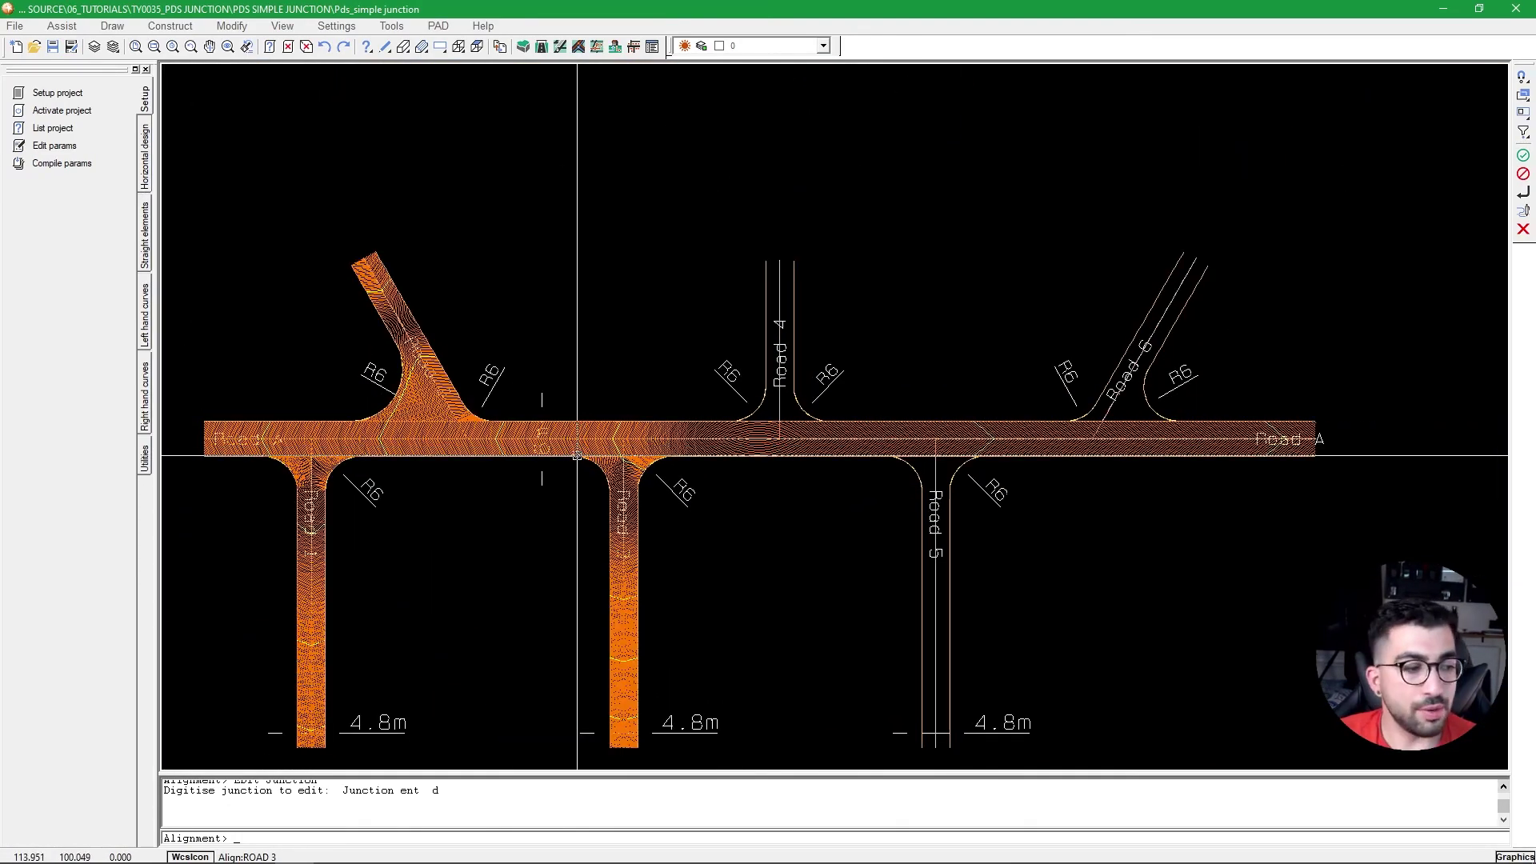